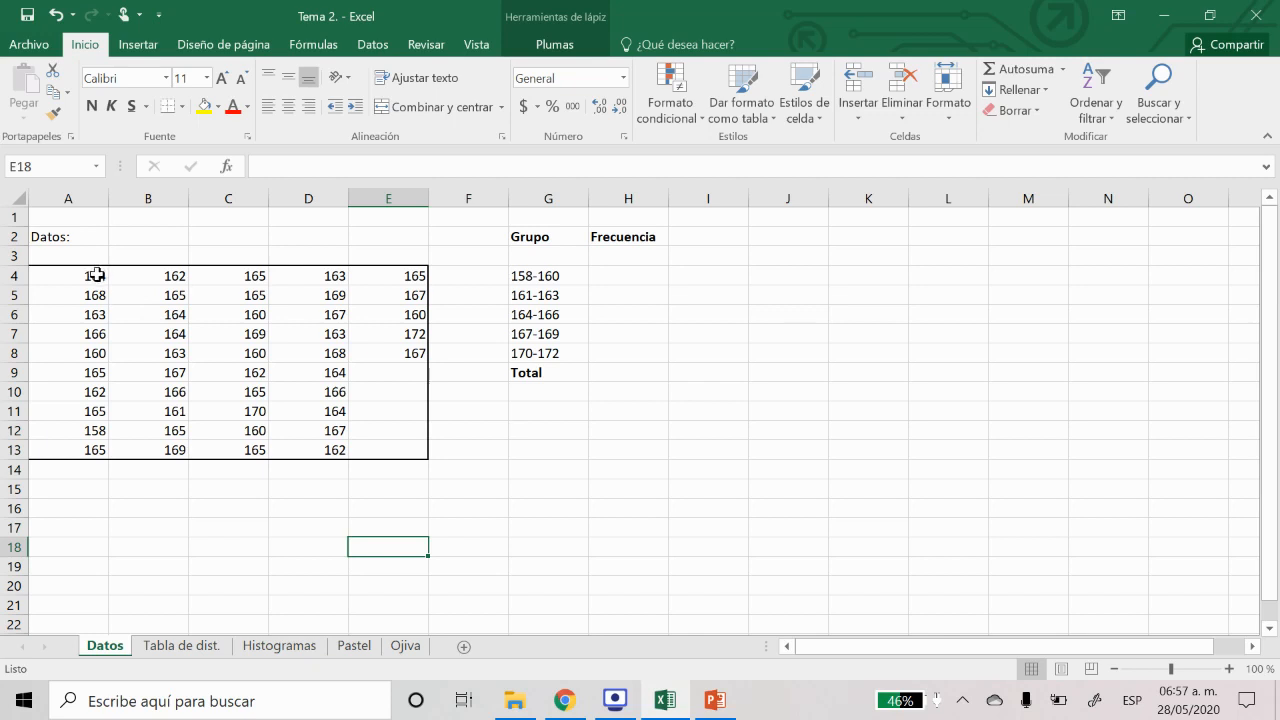
Count the numeric data values in G11 with the formula =CONTAR(A4:E13)
left_click_drag(94, 274, 384, 448)
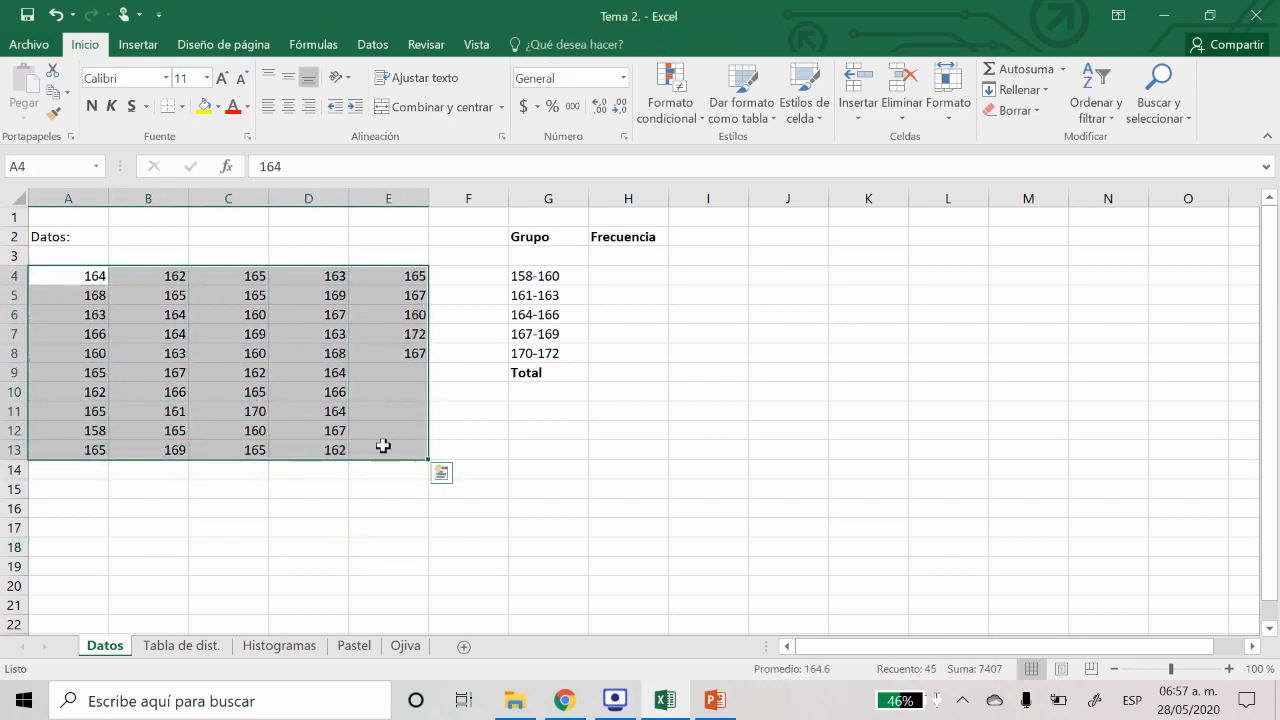
left_click(717, 697)
left_click(547, 410)
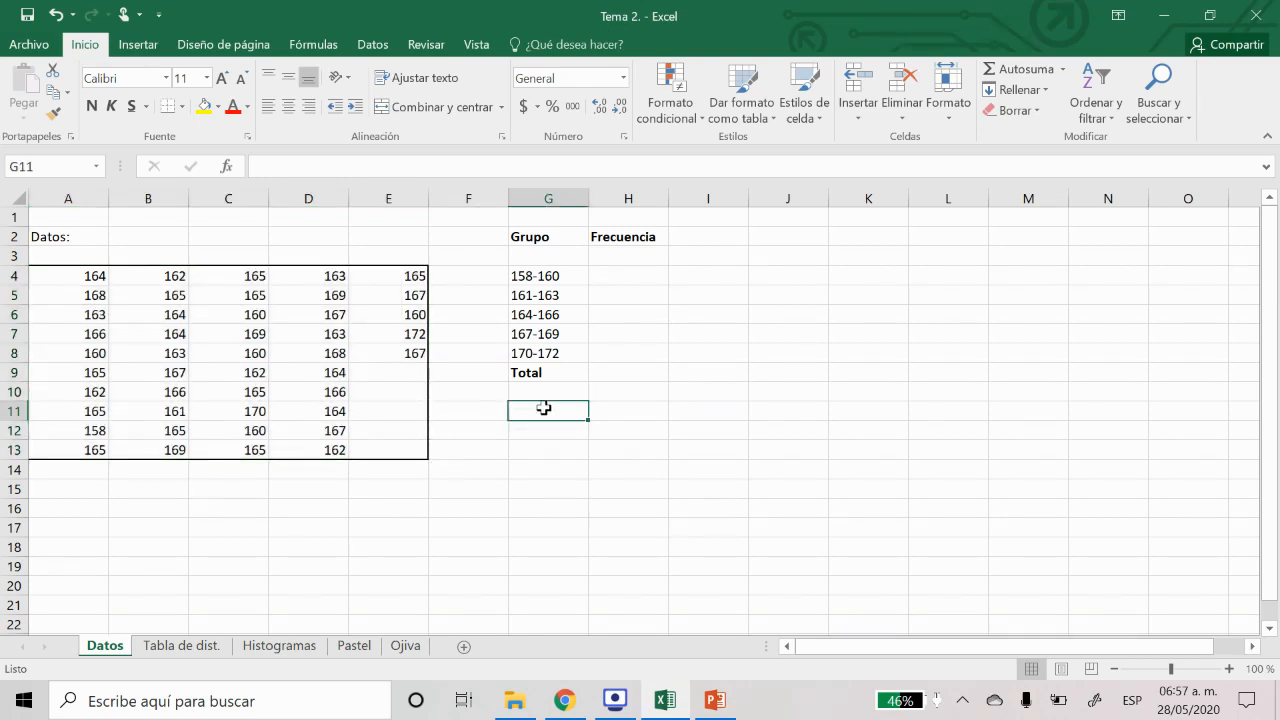
type("=")
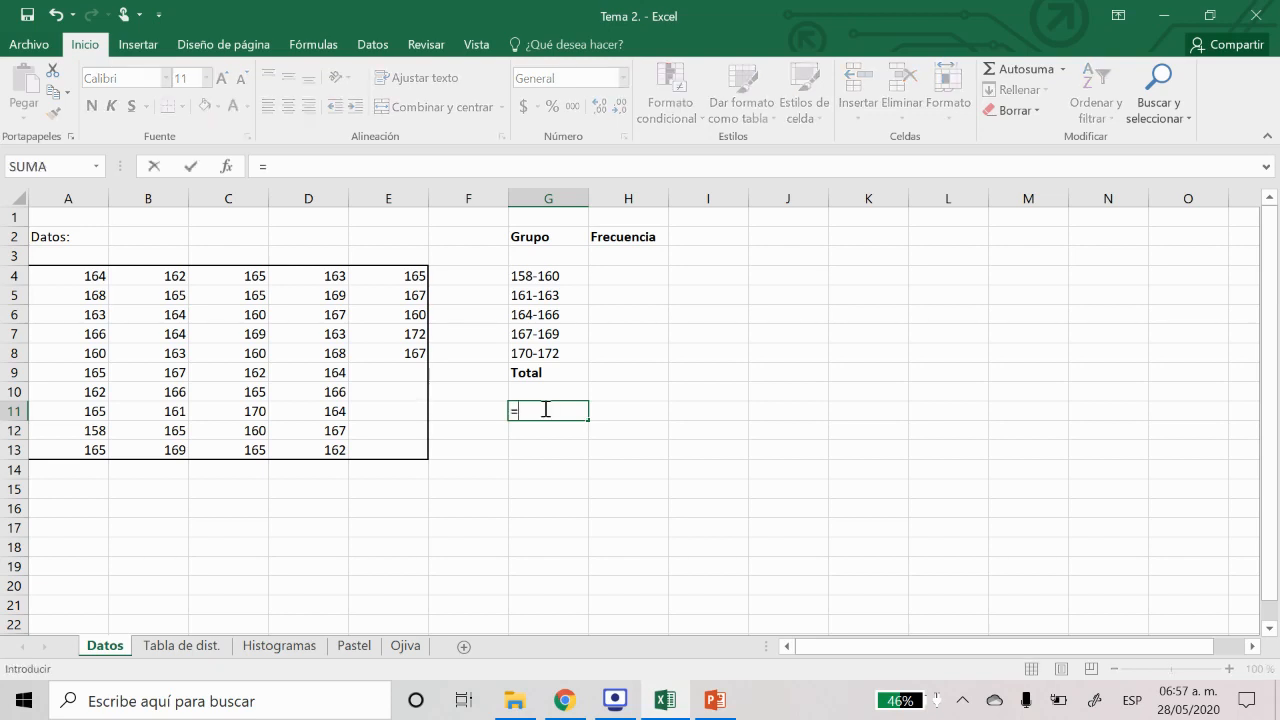
type("conta")
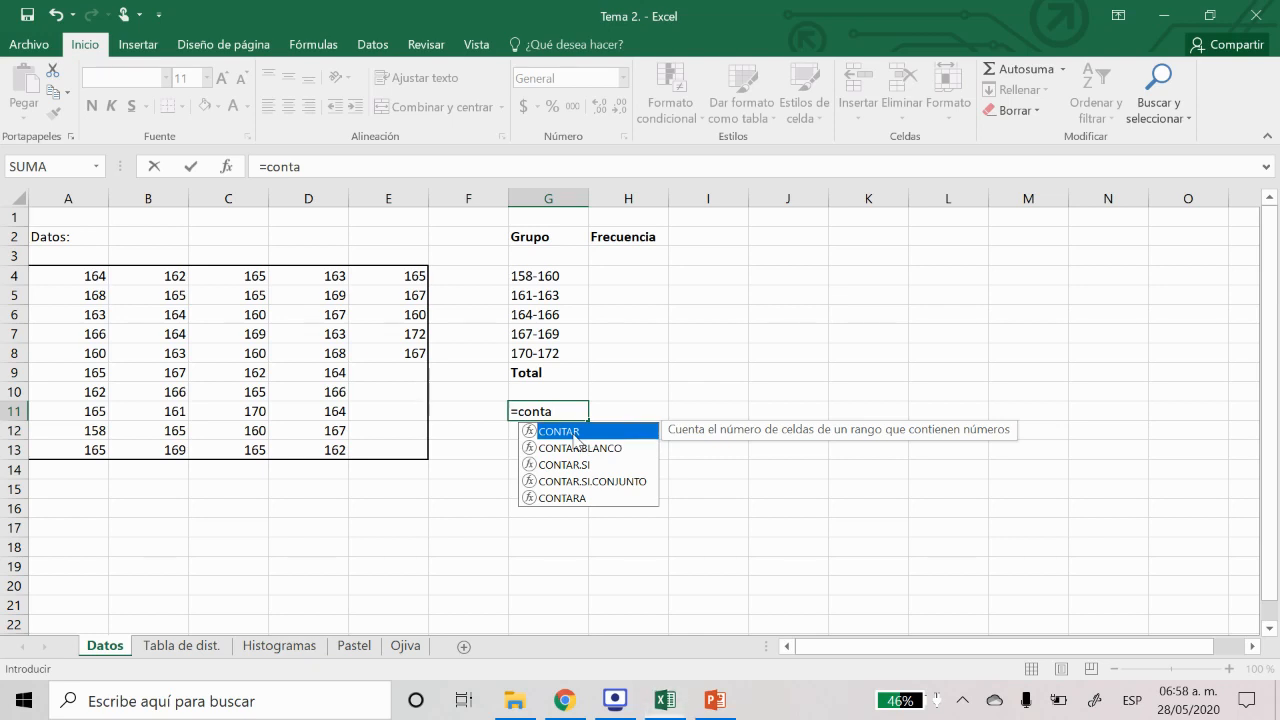
double_click(576, 437)
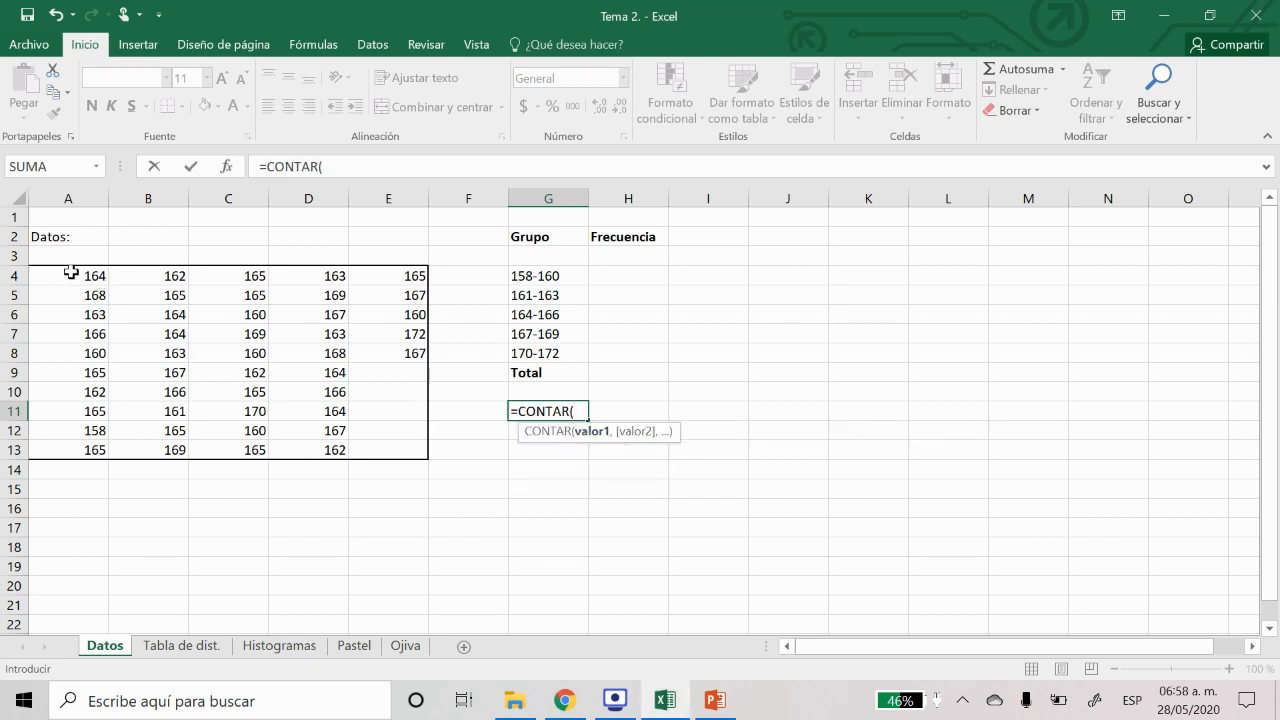
left_click_drag(72, 274, 378, 450)
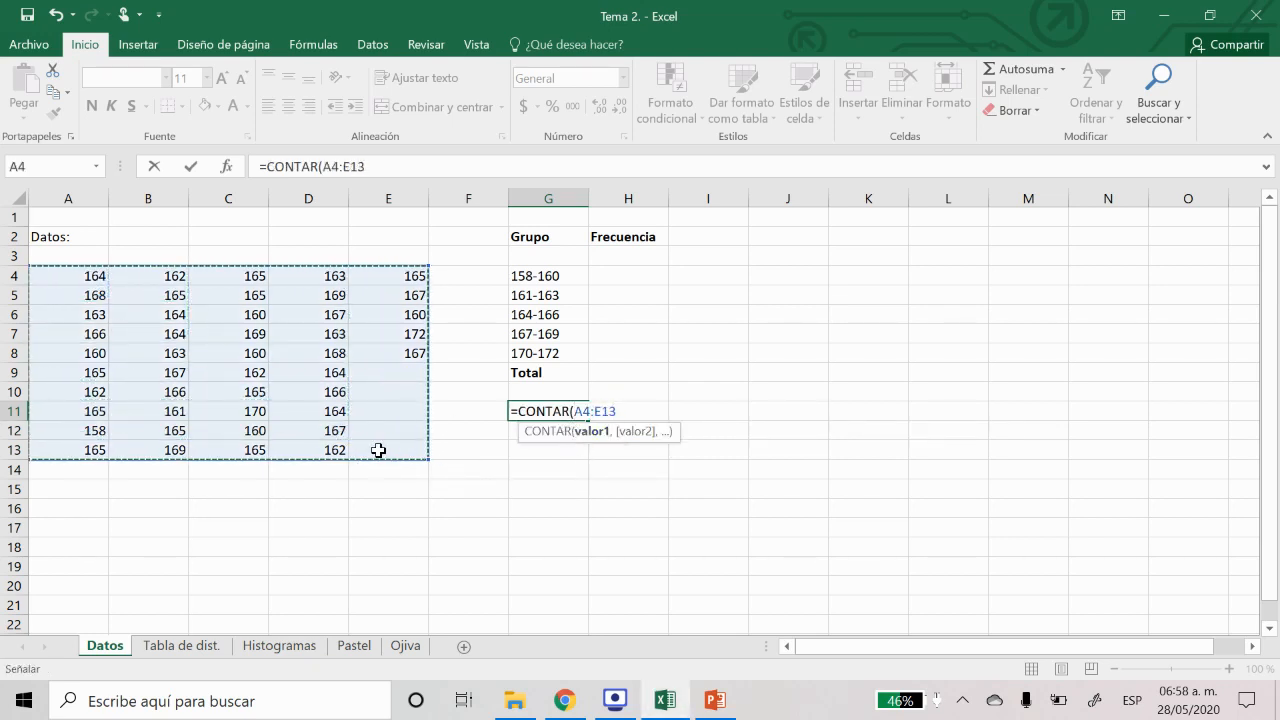
key("Return")
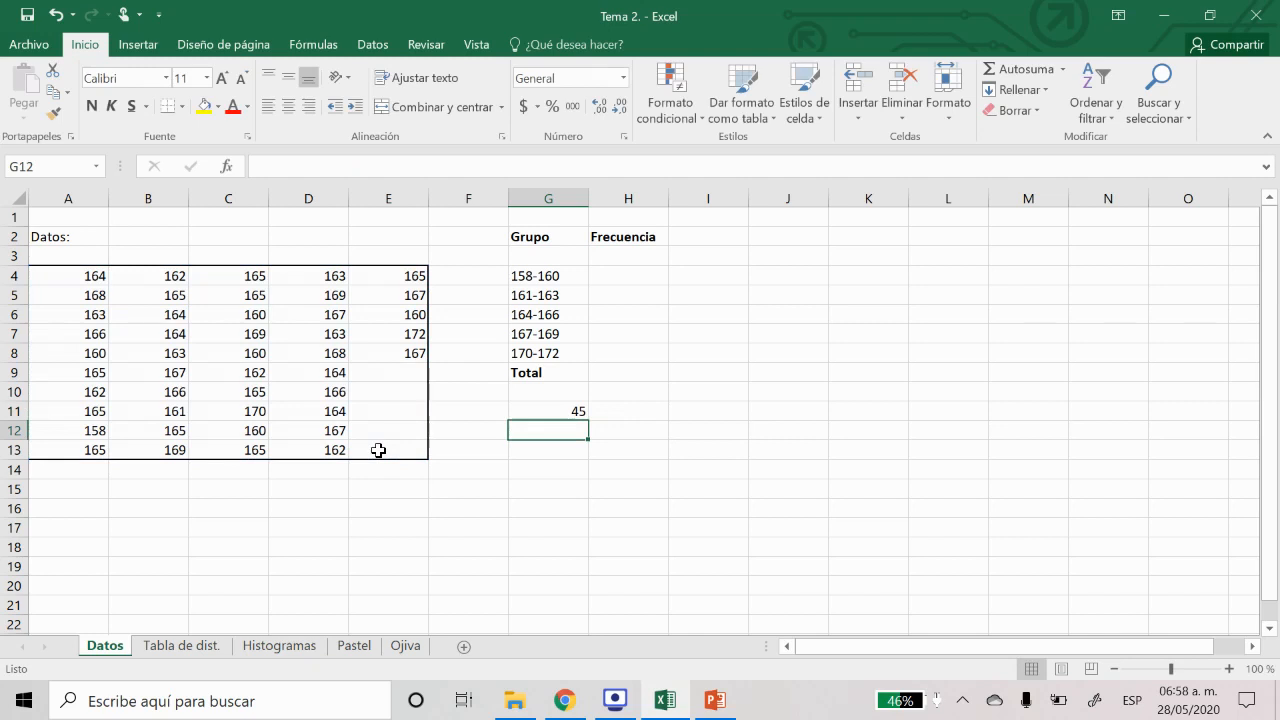
left_click(531, 408)
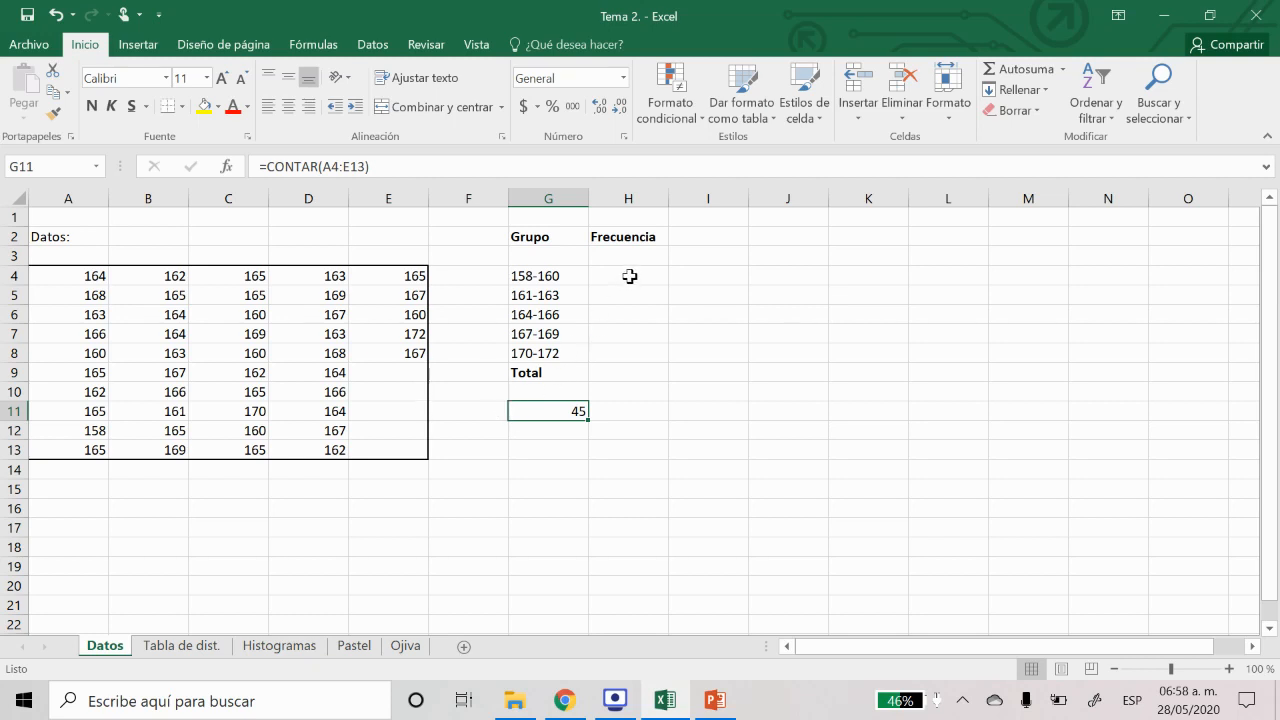
Start a CONTAR.SI.CONJUNTO formula in H4 for the 158-160 group, with A4:E13 as the first criteria range
left_click(540, 276)
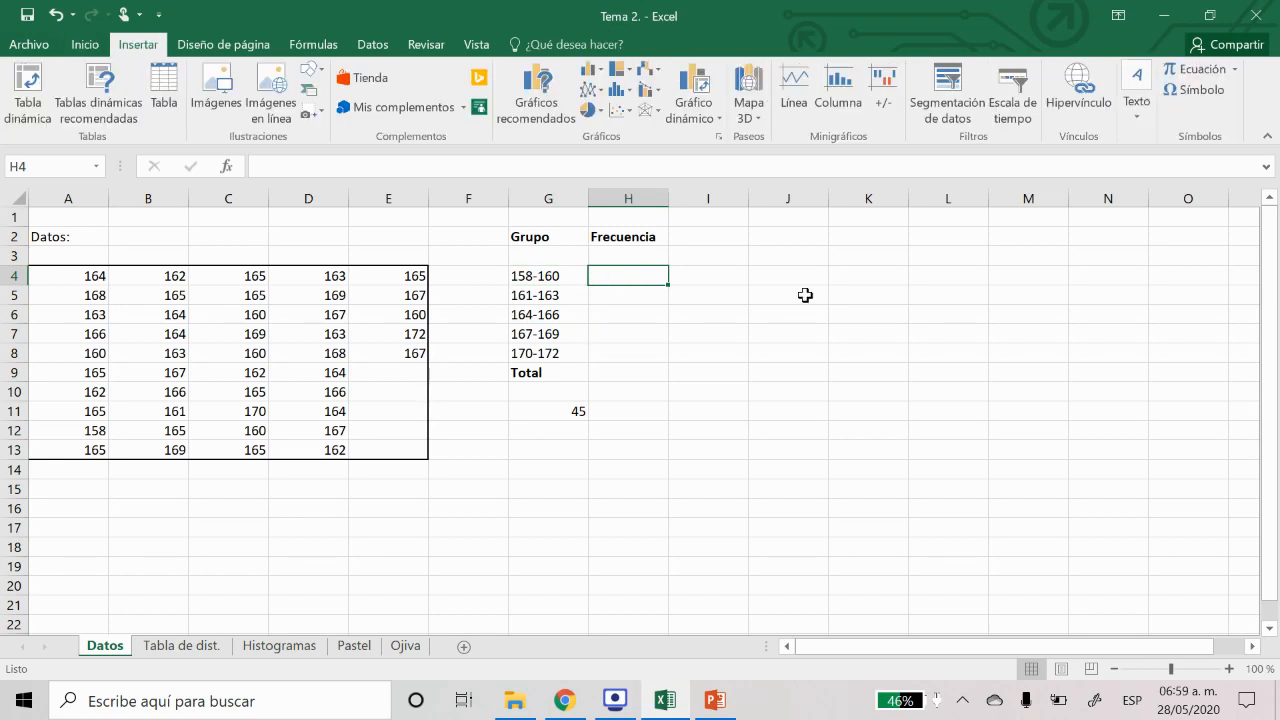
type("=contar")
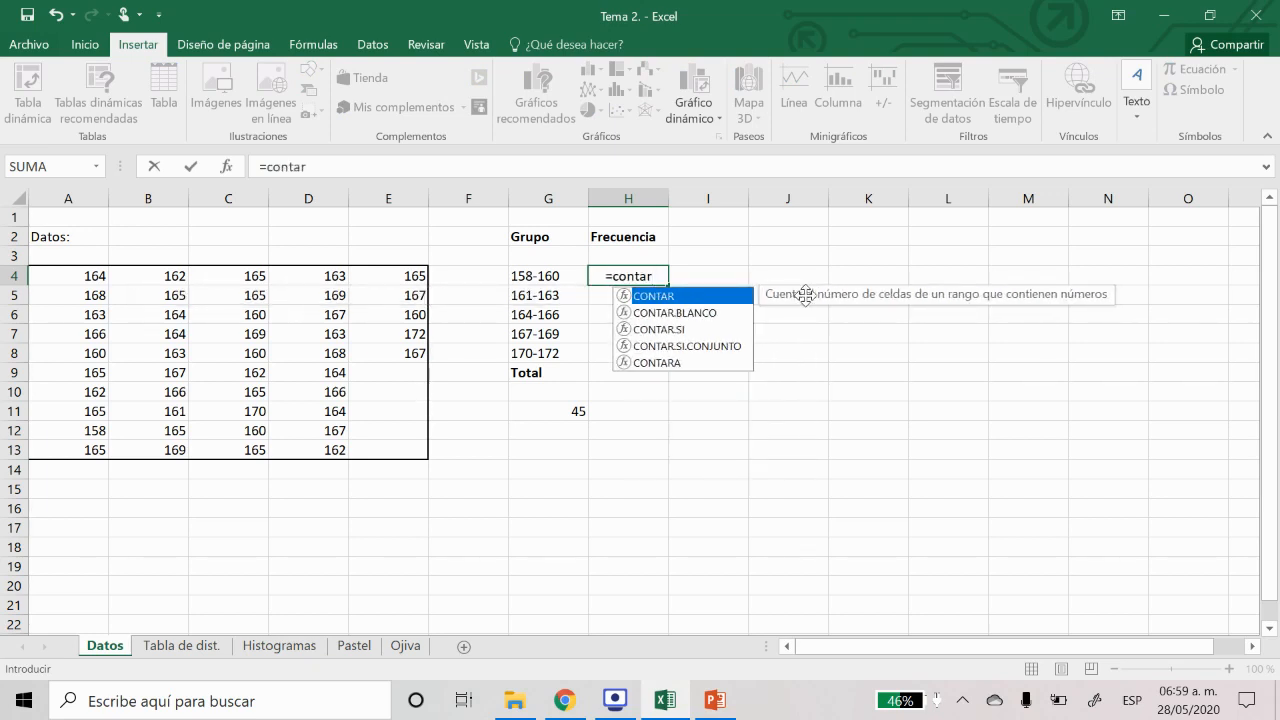
double_click(726, 347)
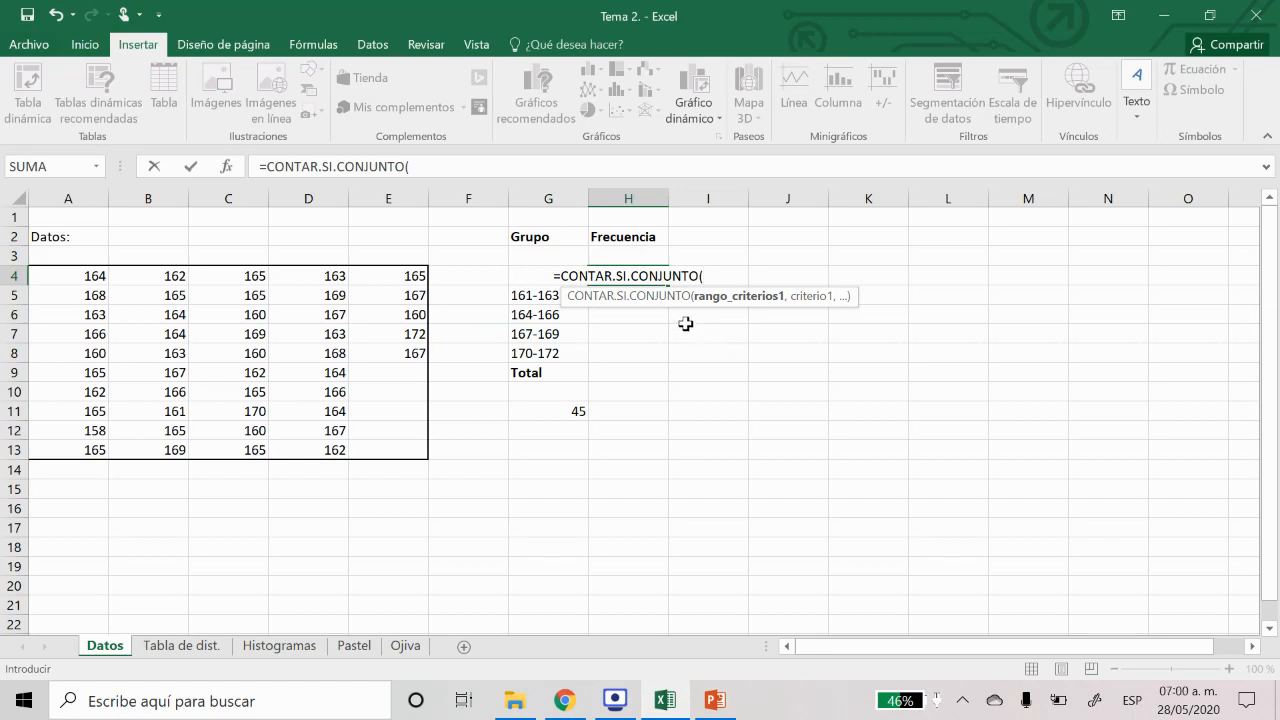
left_click_drag(98, 277, 368, 452)
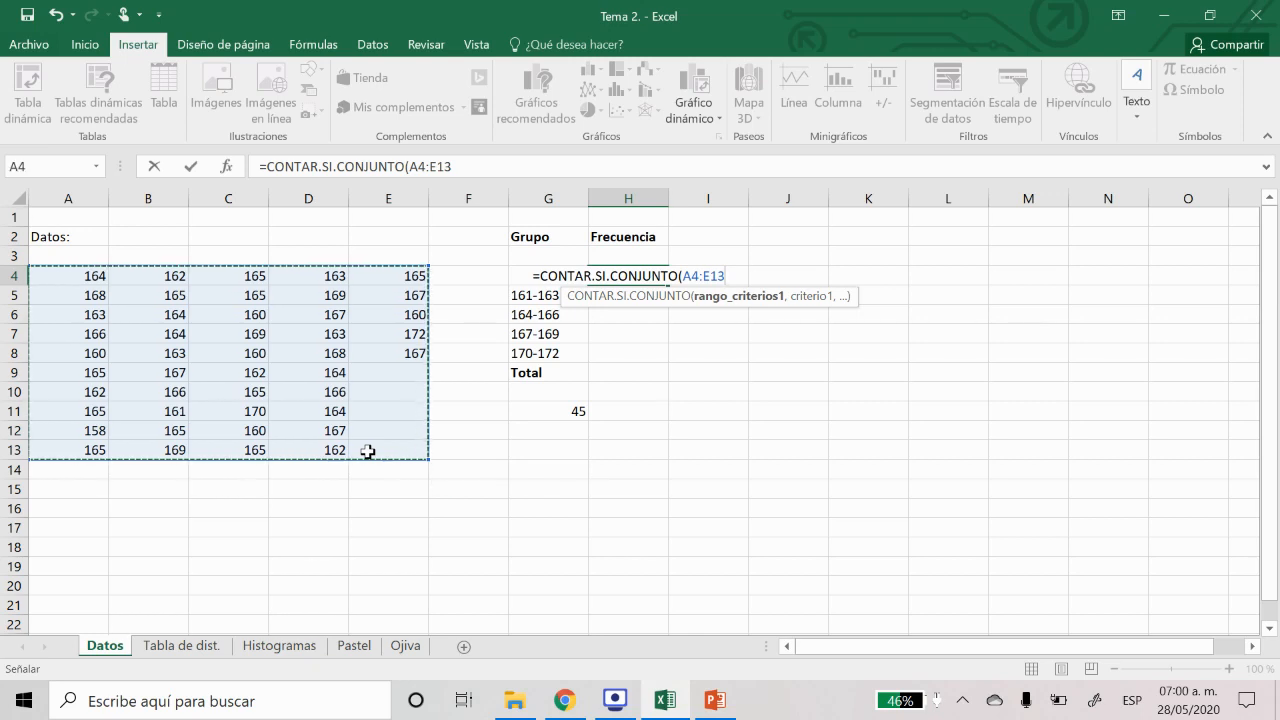
left_click_drag(368, 452, 368, 452)
type(",")
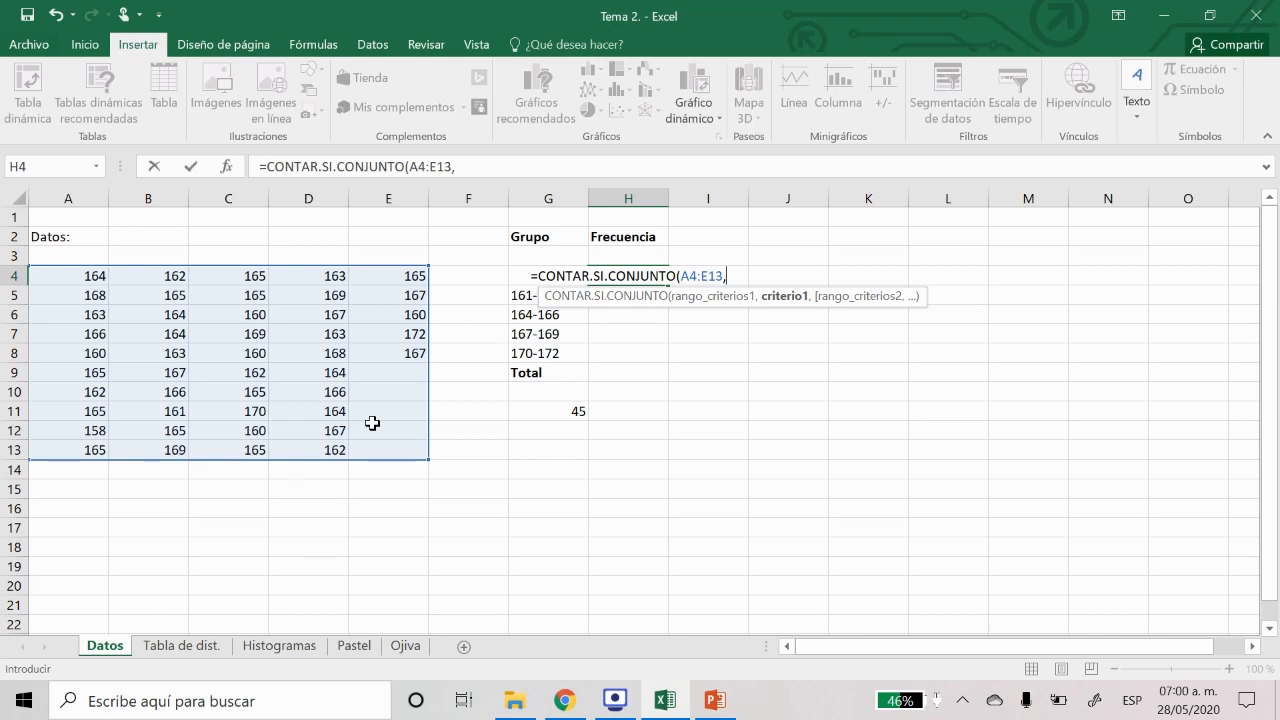
Enter ">=158" as the first criterion of the CONTAR.SI.CONJUNTO formula in H4
type("\"")
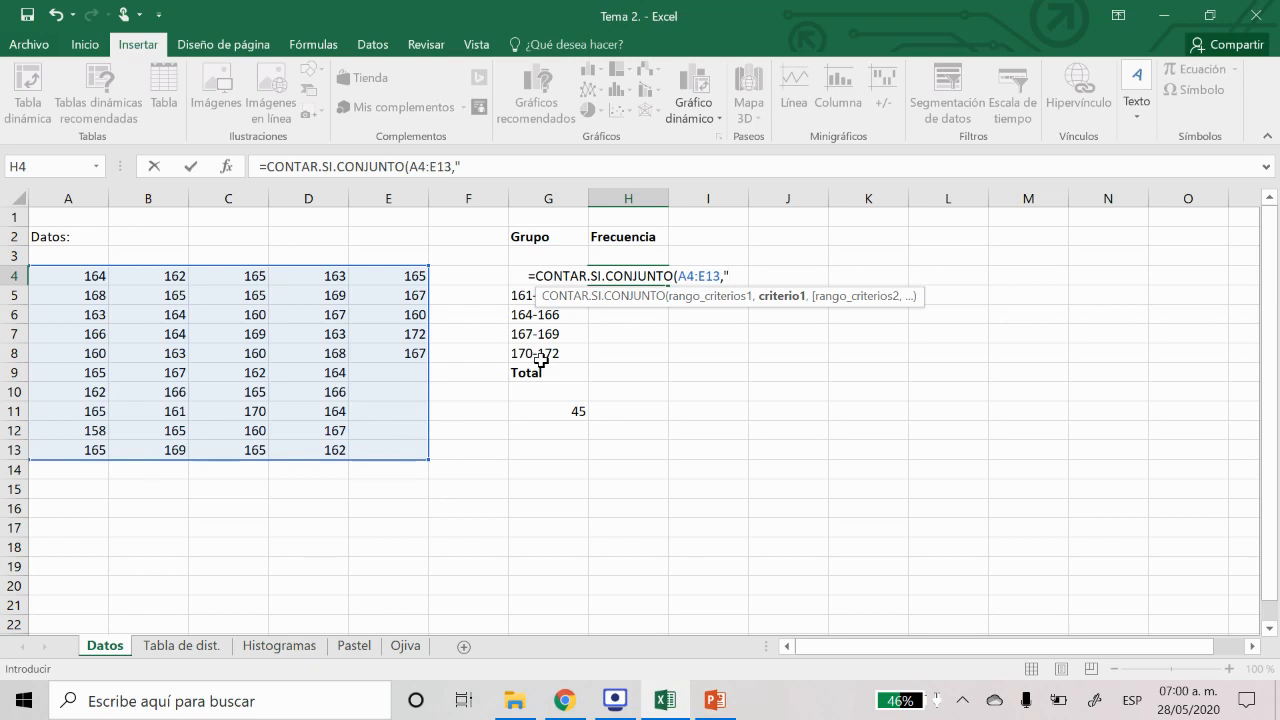
type("<>")
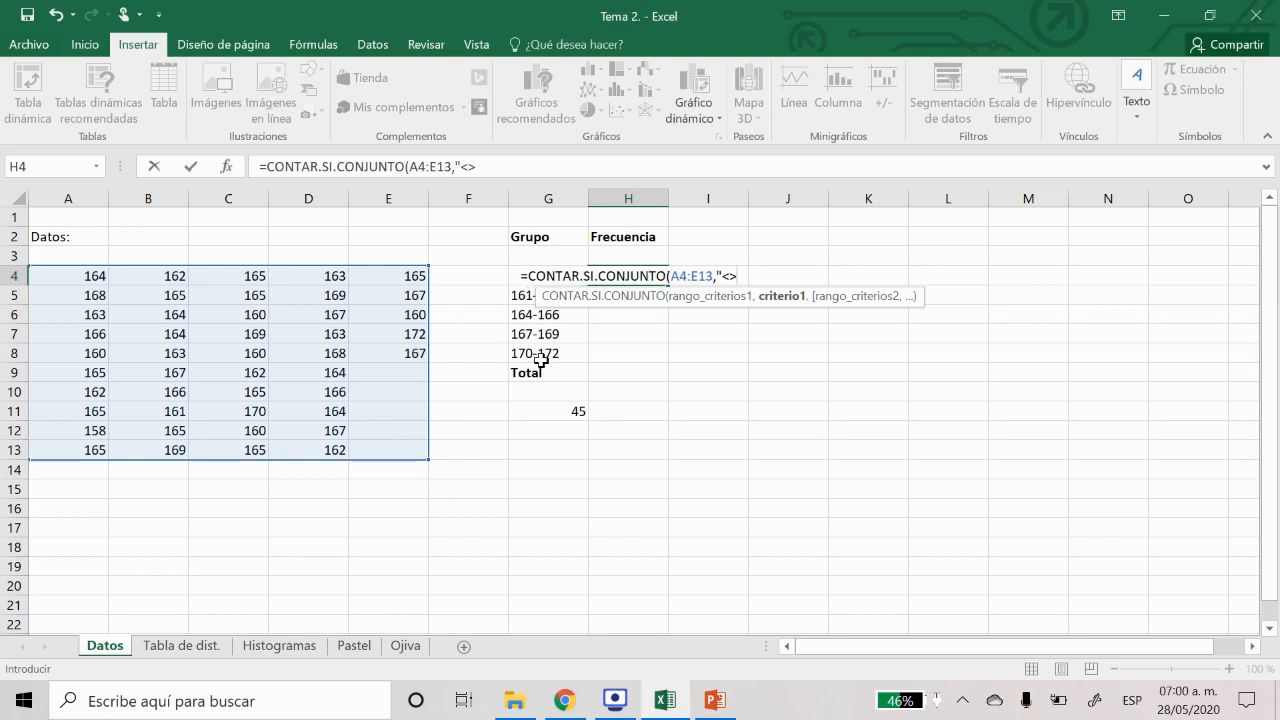
left_click(729, 276)
key("BackSpace")
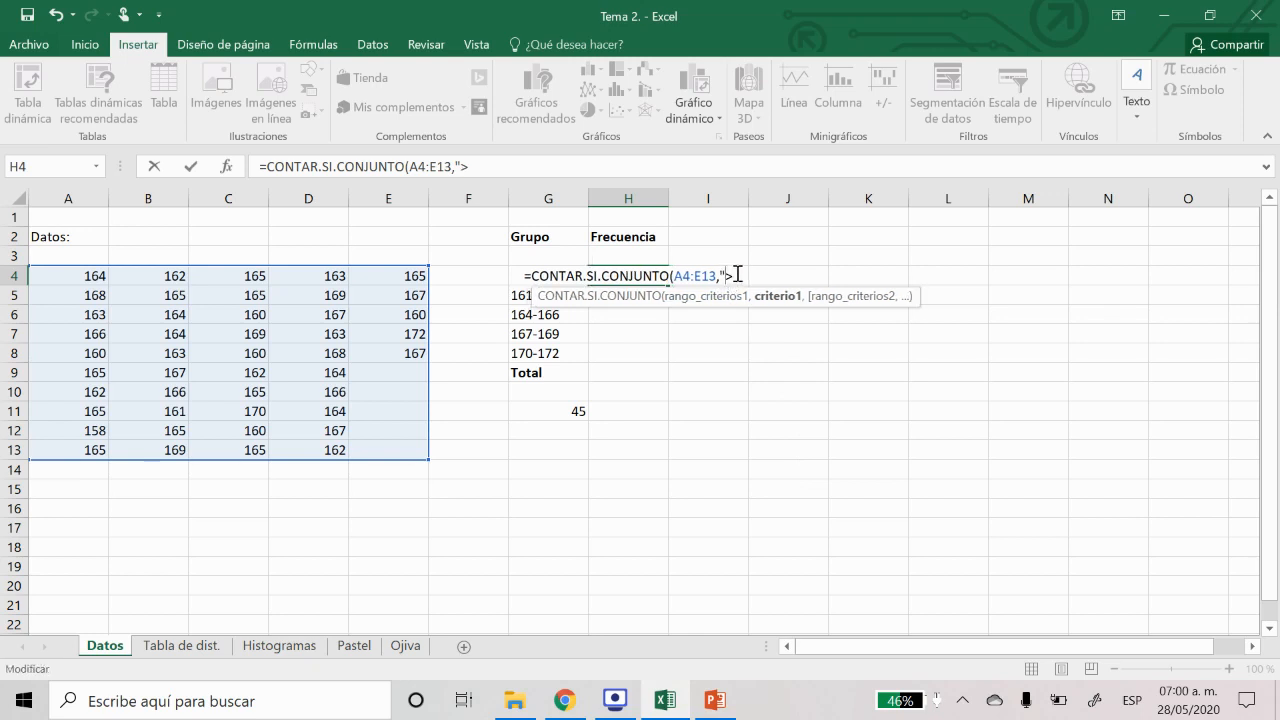
left_click(556, 166)
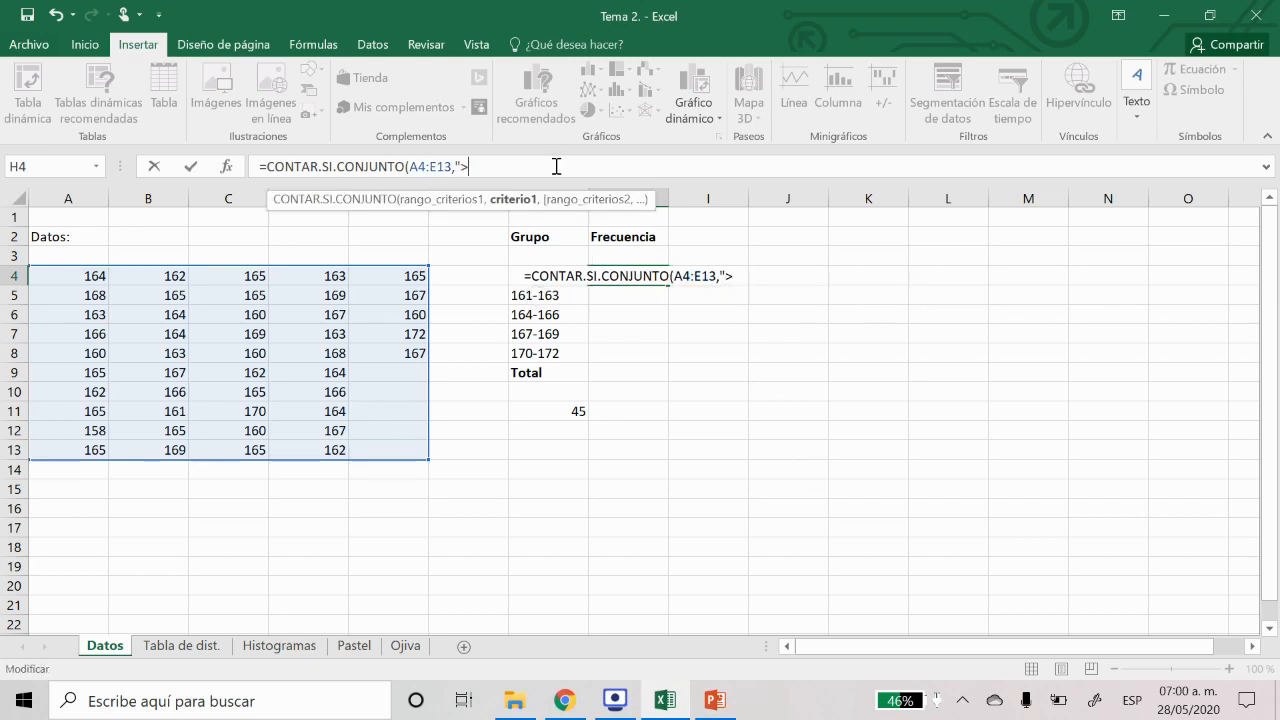
type("=1")
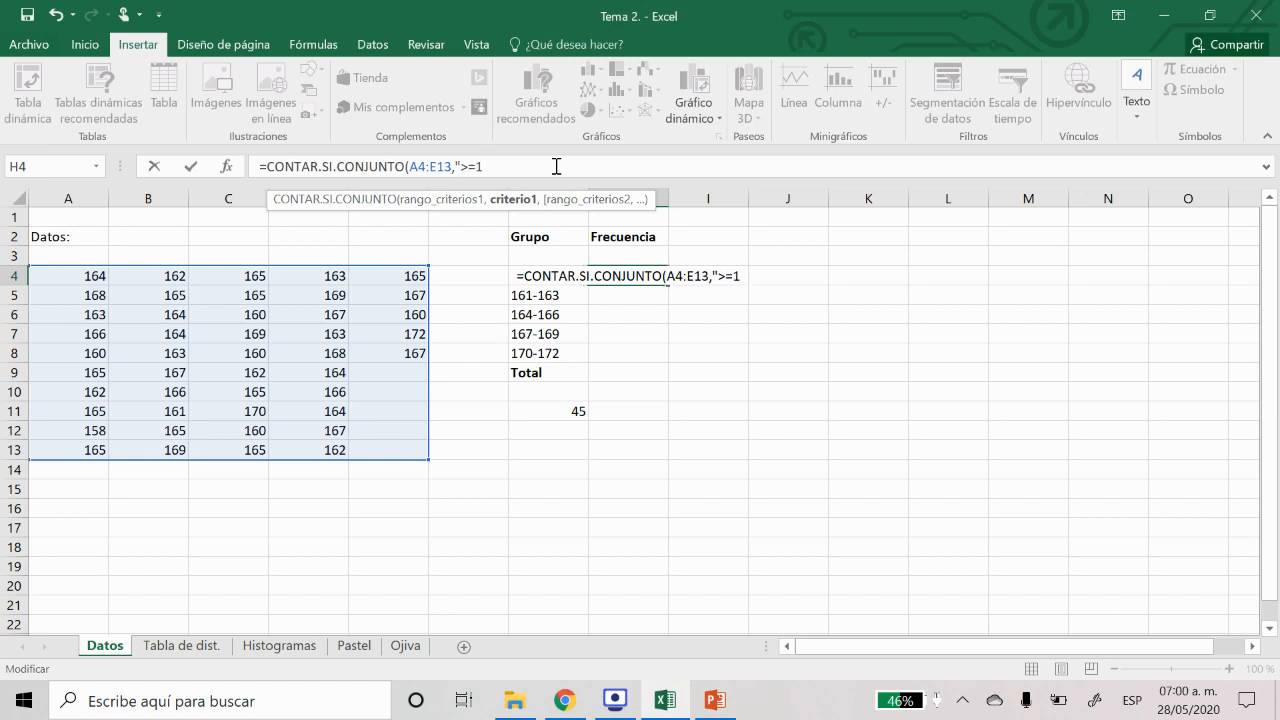
type("58")
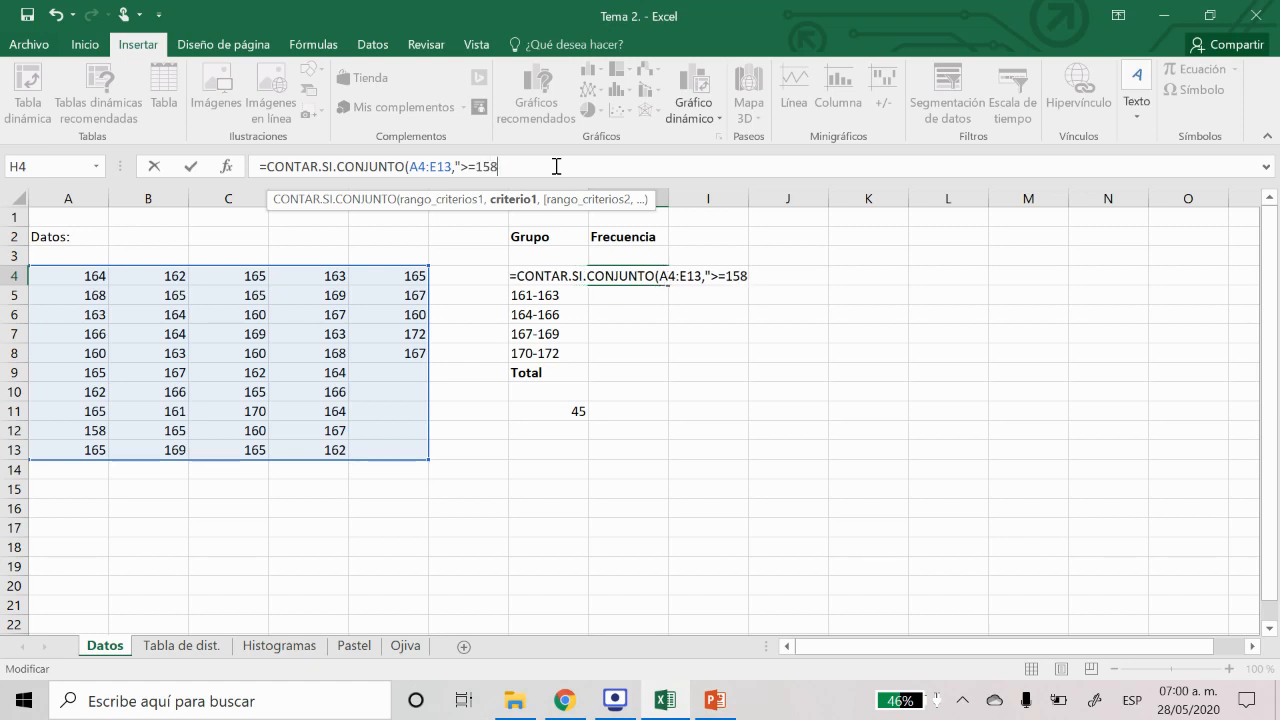
type("\"")
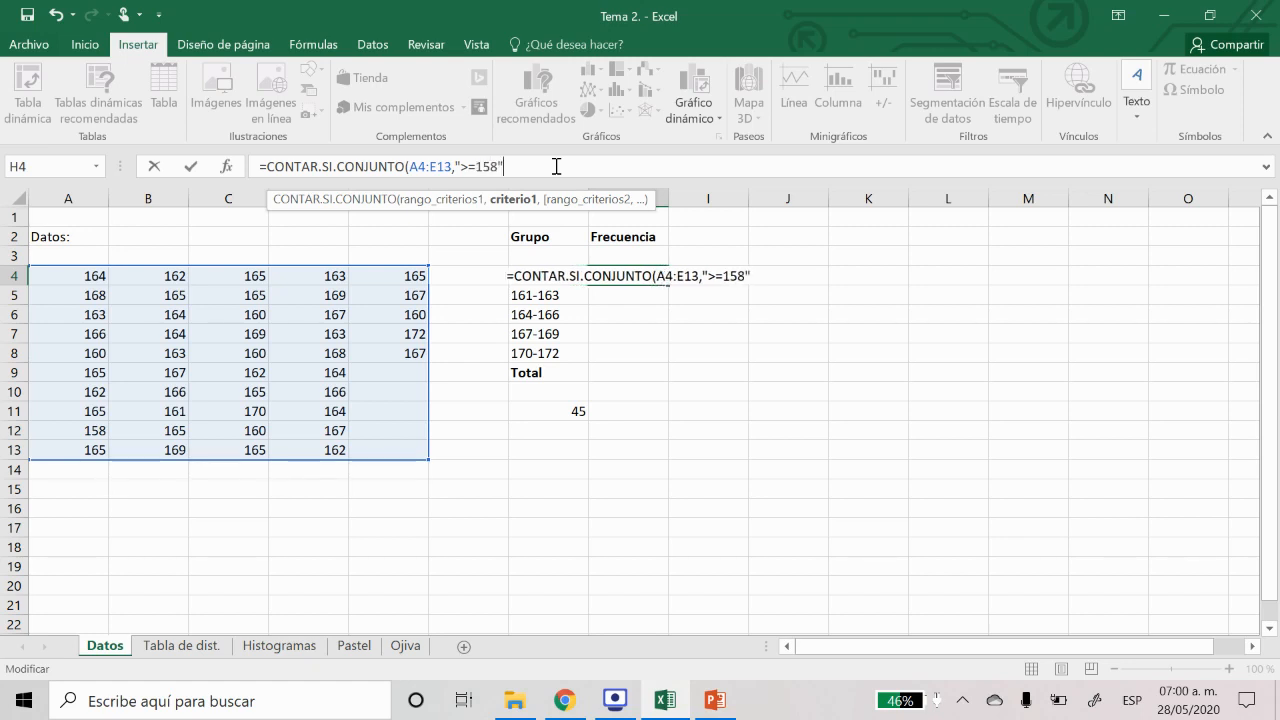
Add A4:E13 as the second criteria range with the criterion "<=160" and complete the formula in H4
type(",")
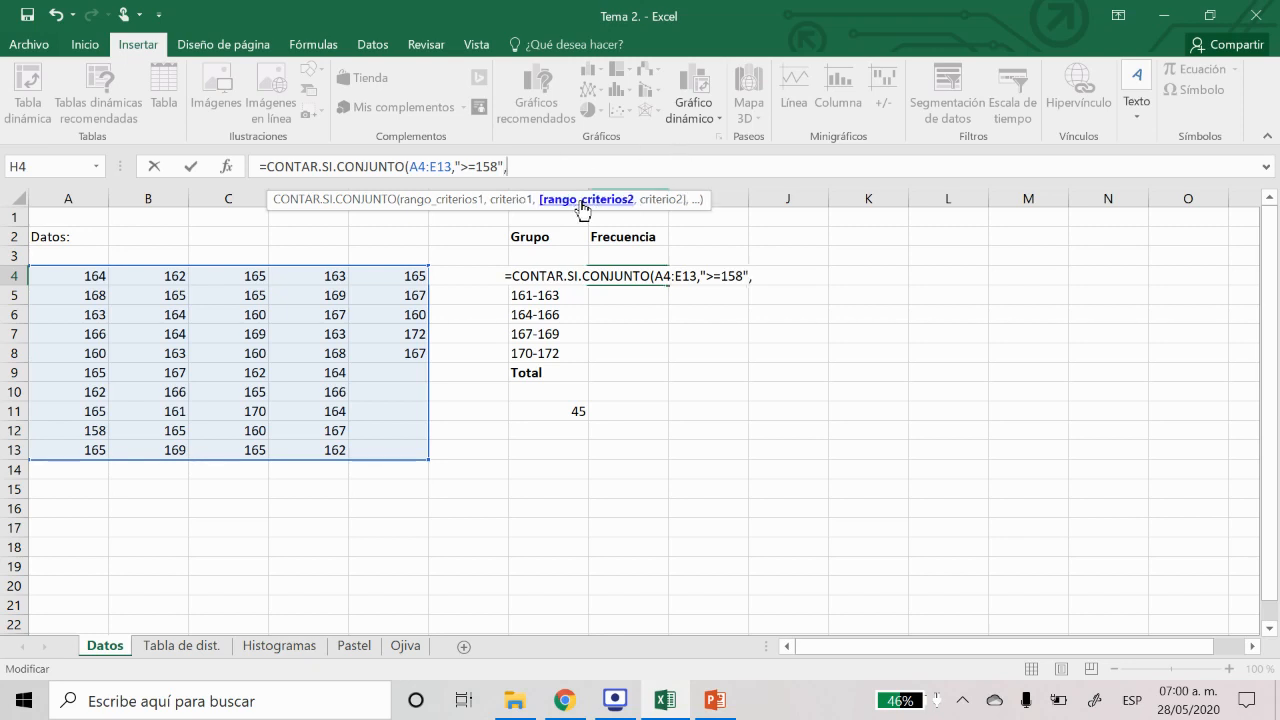
left_click_drag(89, 275, 386, 442)
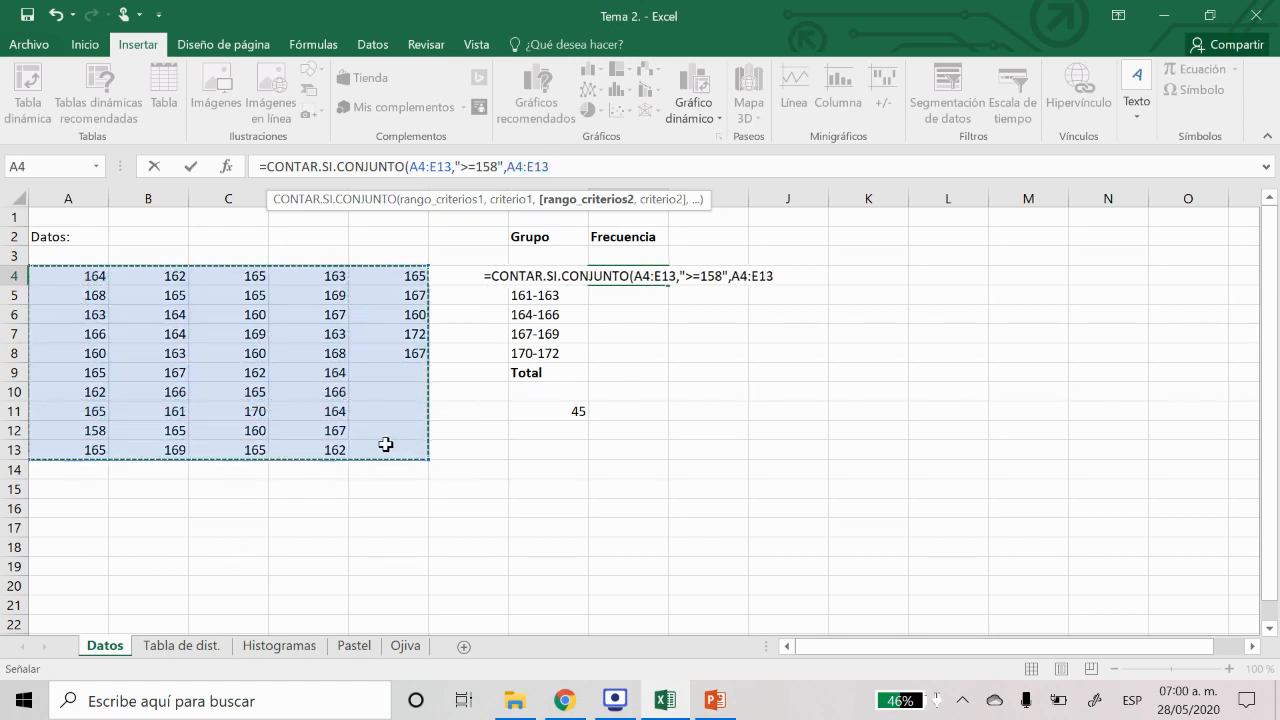
type(",")
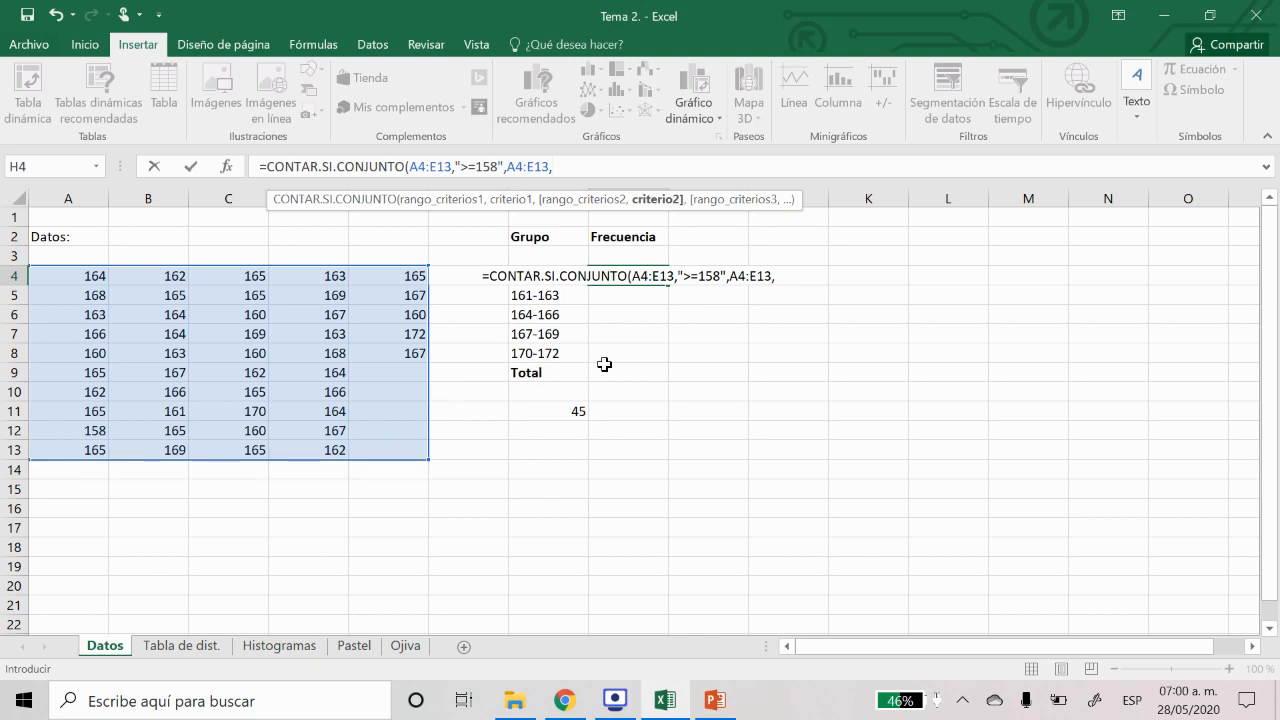
type("\"")
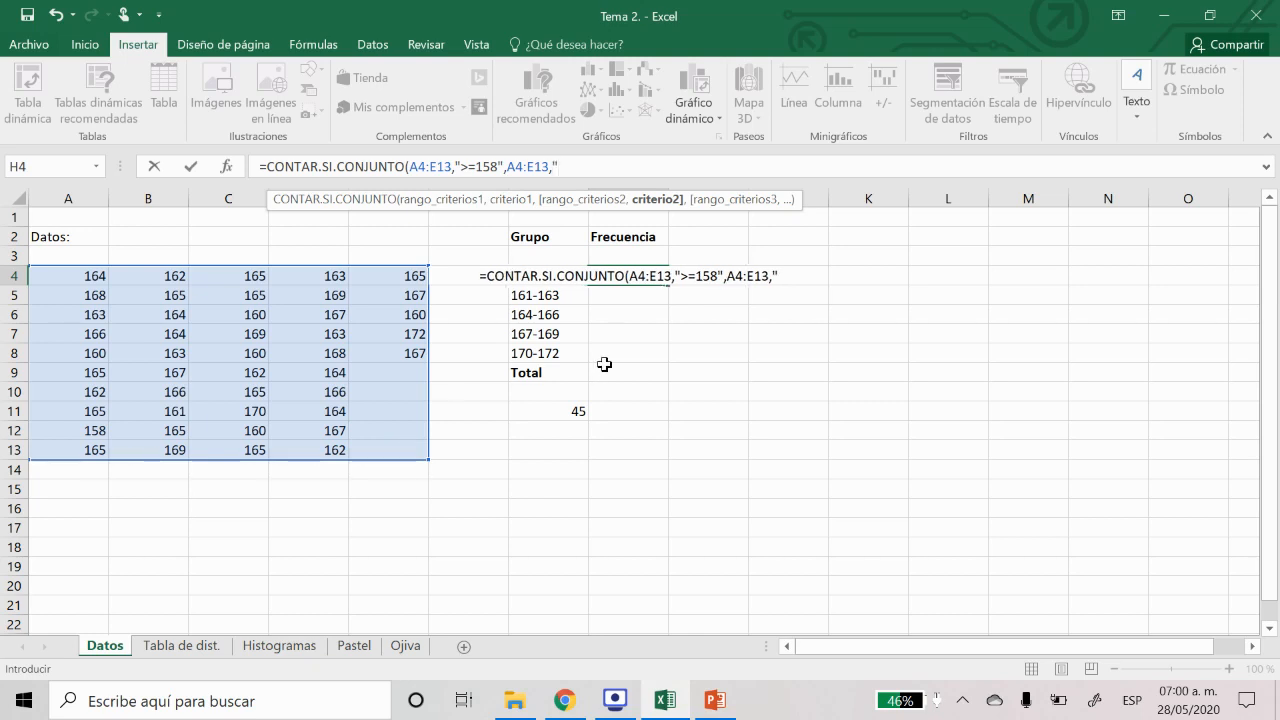
type("<>")
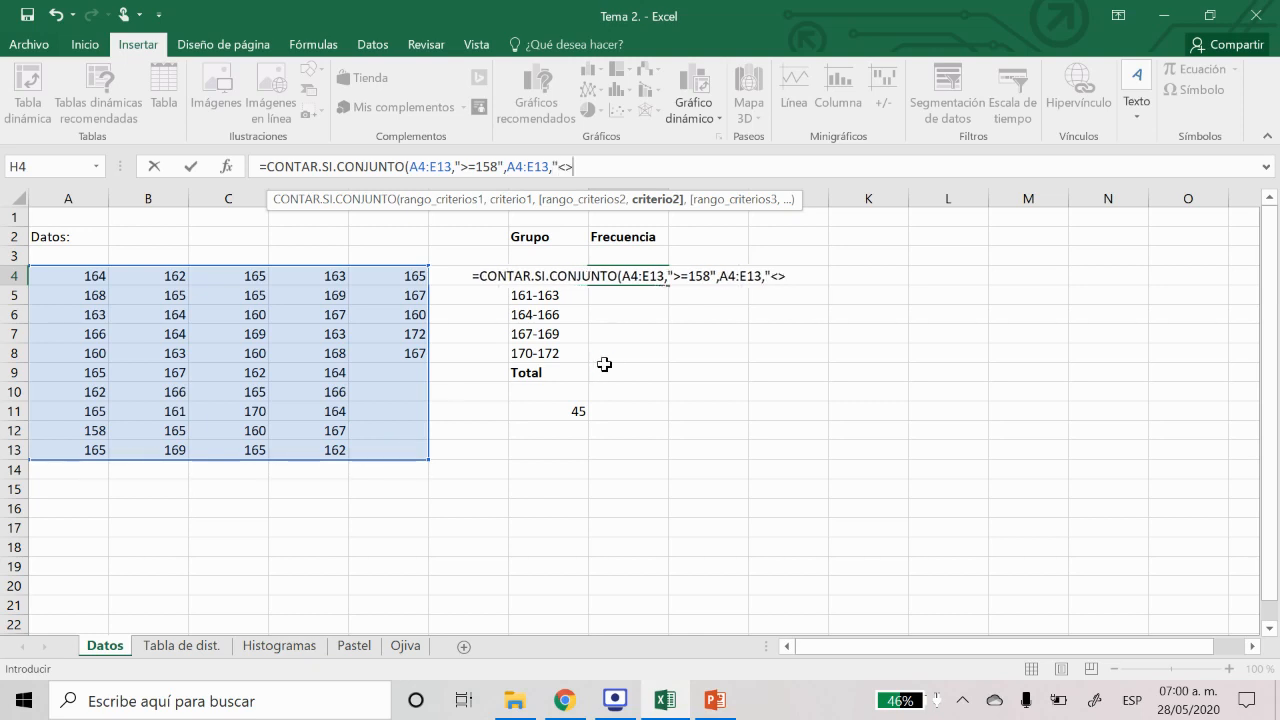
left_click(576, 170)
key("BackSpace")
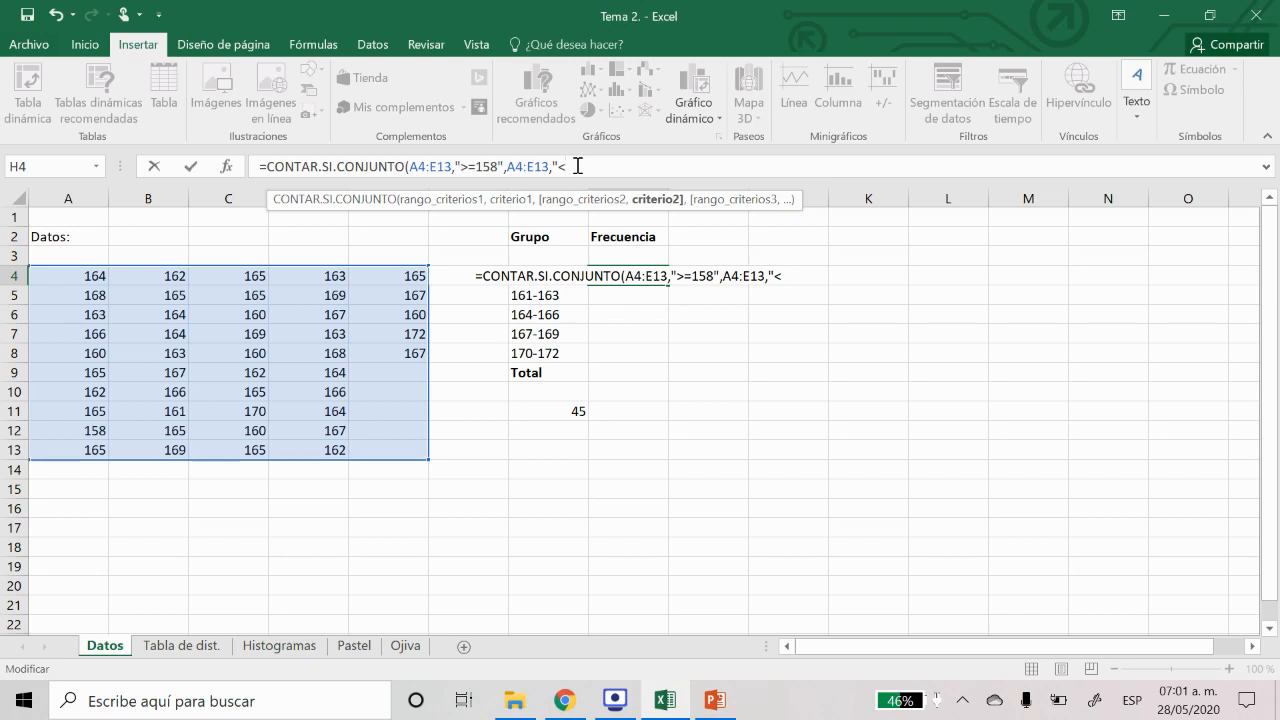
type("=")
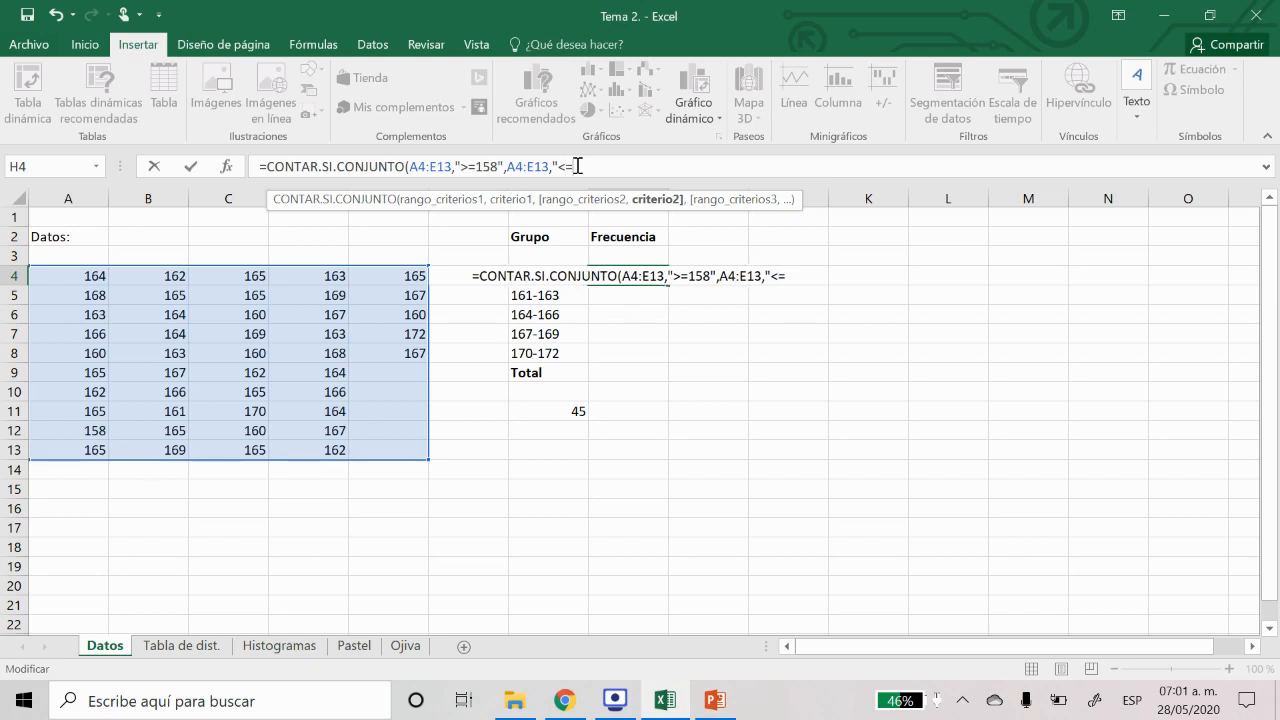
type("160")
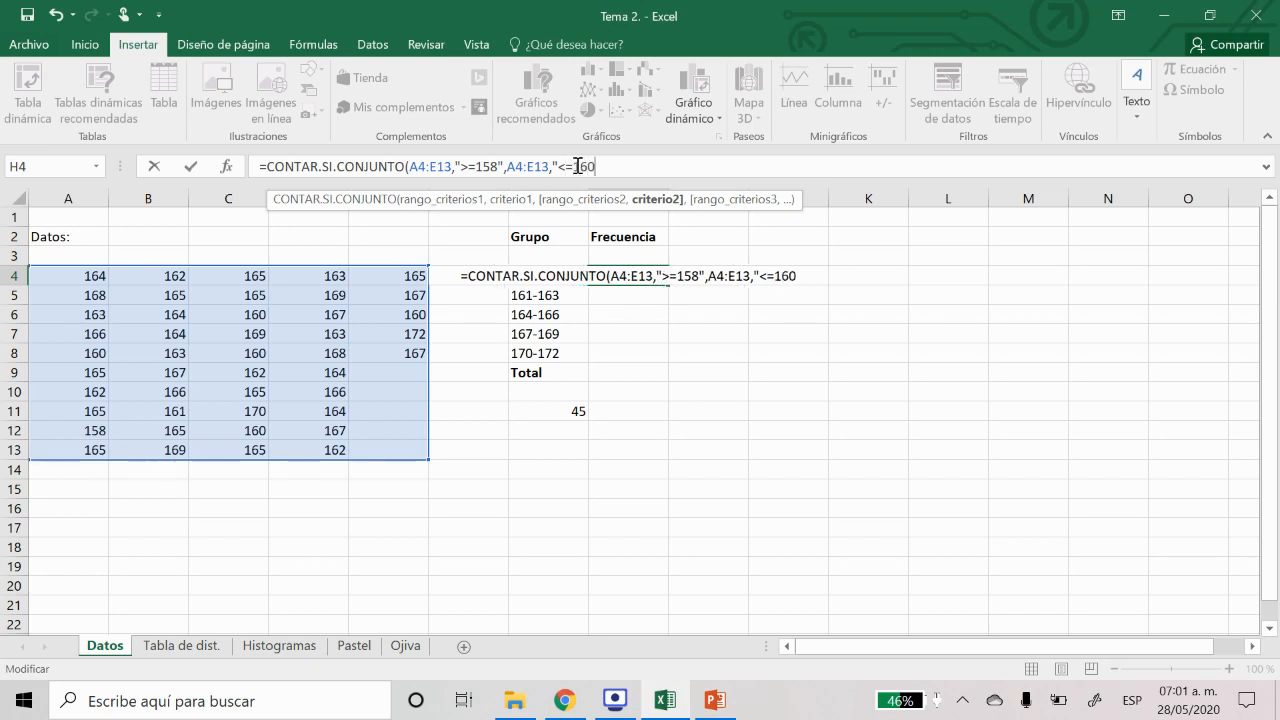
type("\"")
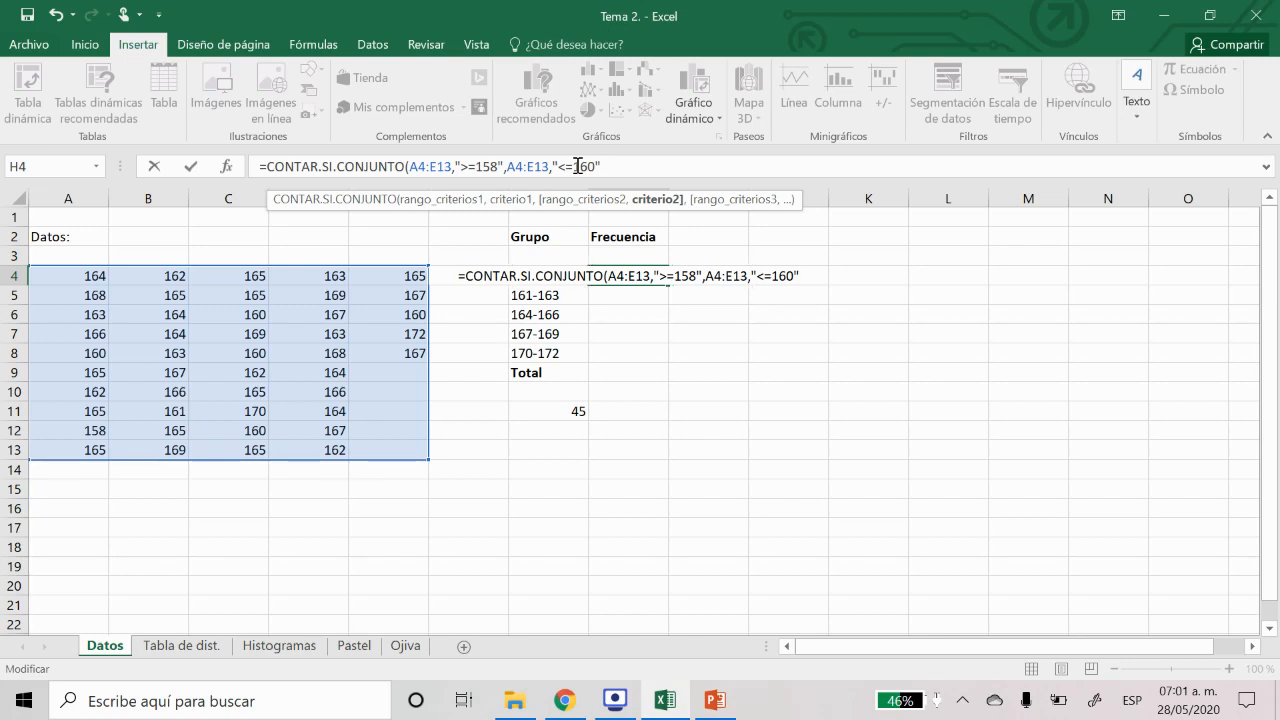
type(")")
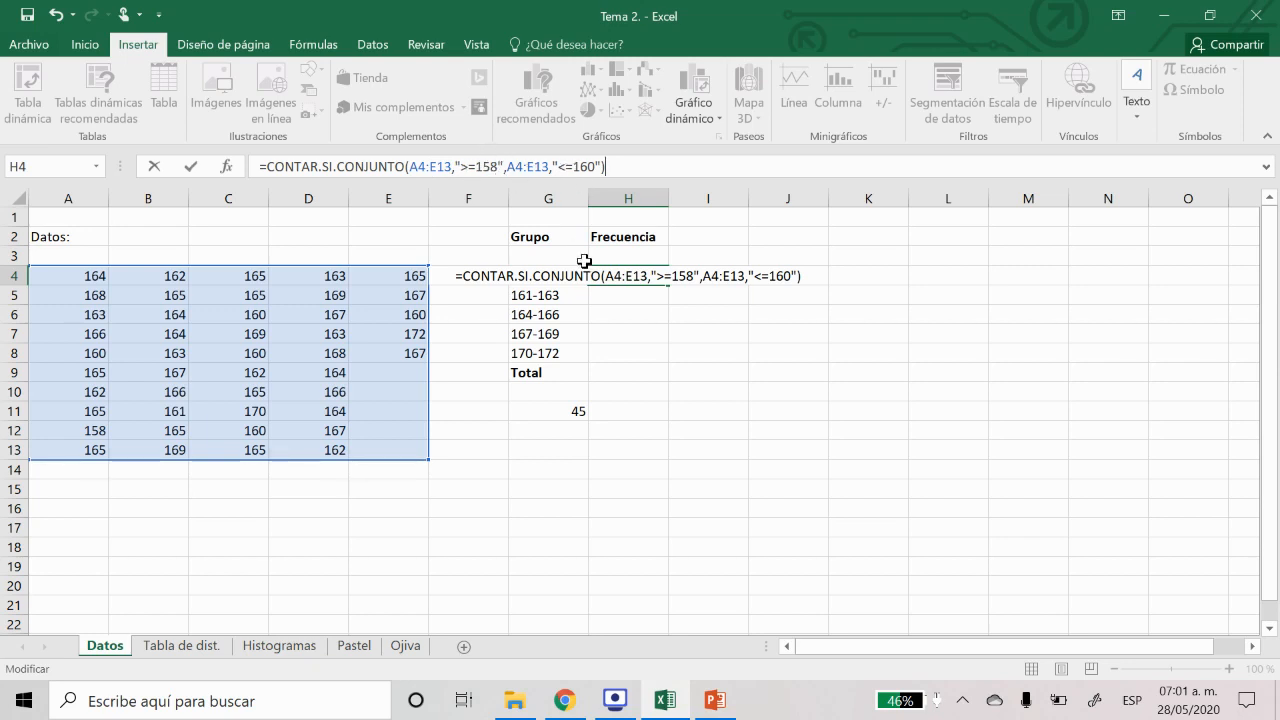
key("Return")
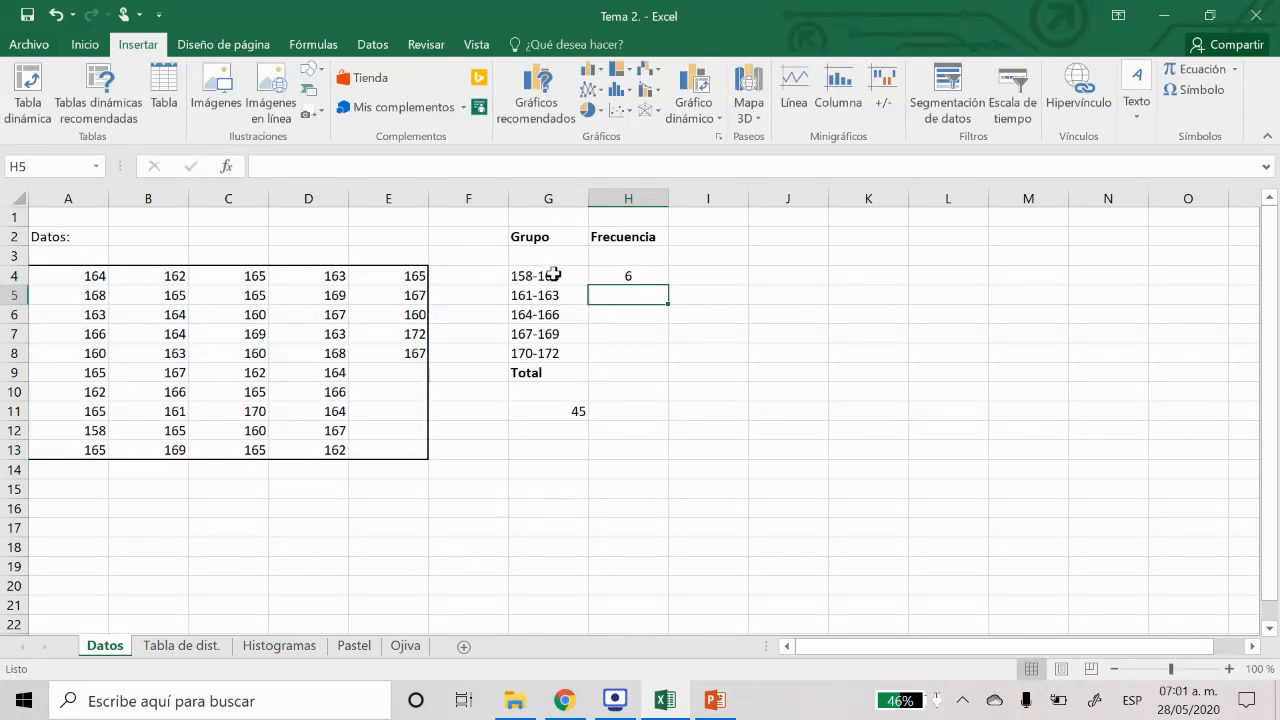
Make the first criteria range of the CONTAR.SI.CONJUNTO formula in H4 absolute as $A$4:$E$13
left_click(553, 275)
left_click(620, 276)
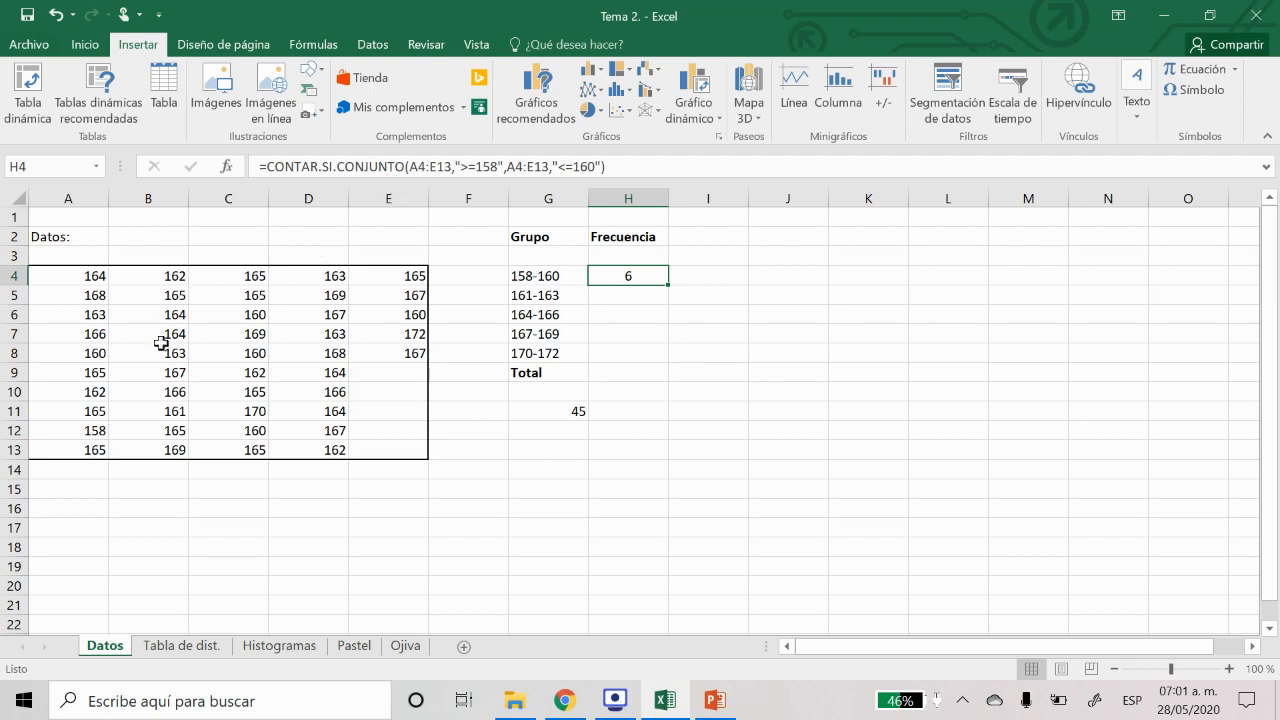
left_click(422, 167)
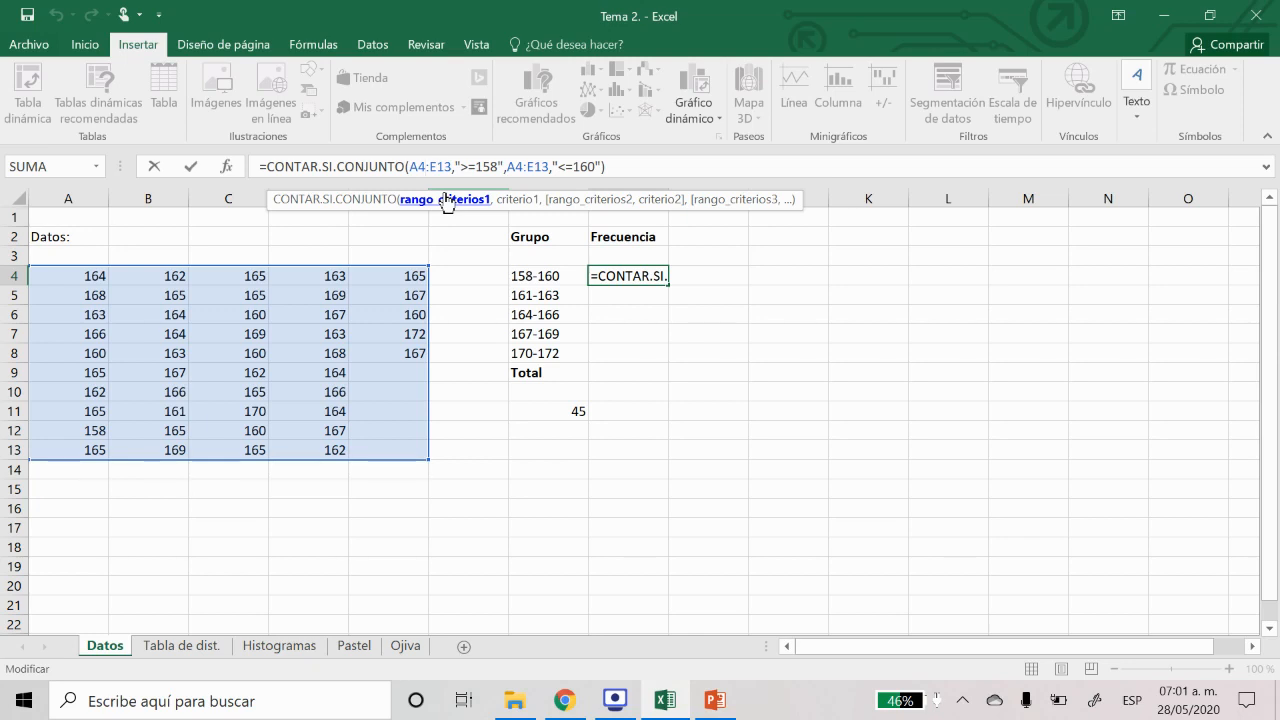
key("F4")
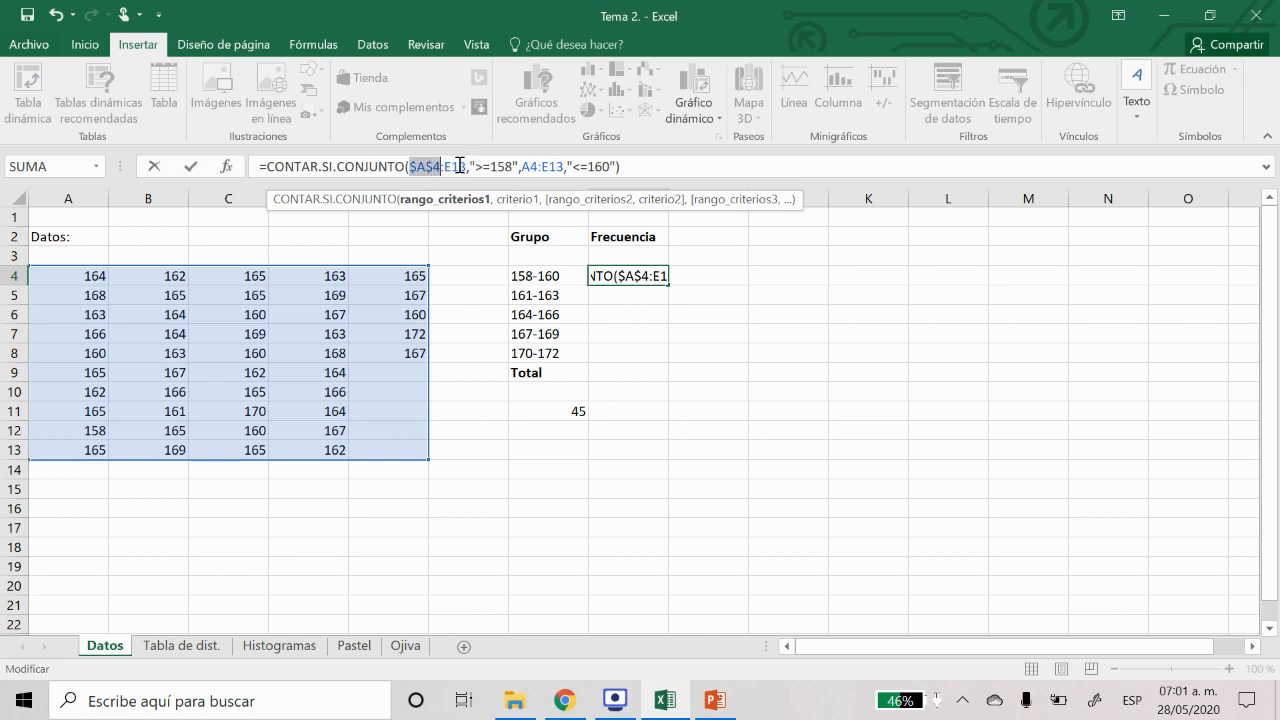
left_click(454, 167)
key("F4")
Make the second criteria range in H4 absolute as $A$4:$E$13 and fill the formula down through H8
left_click(541, 167)
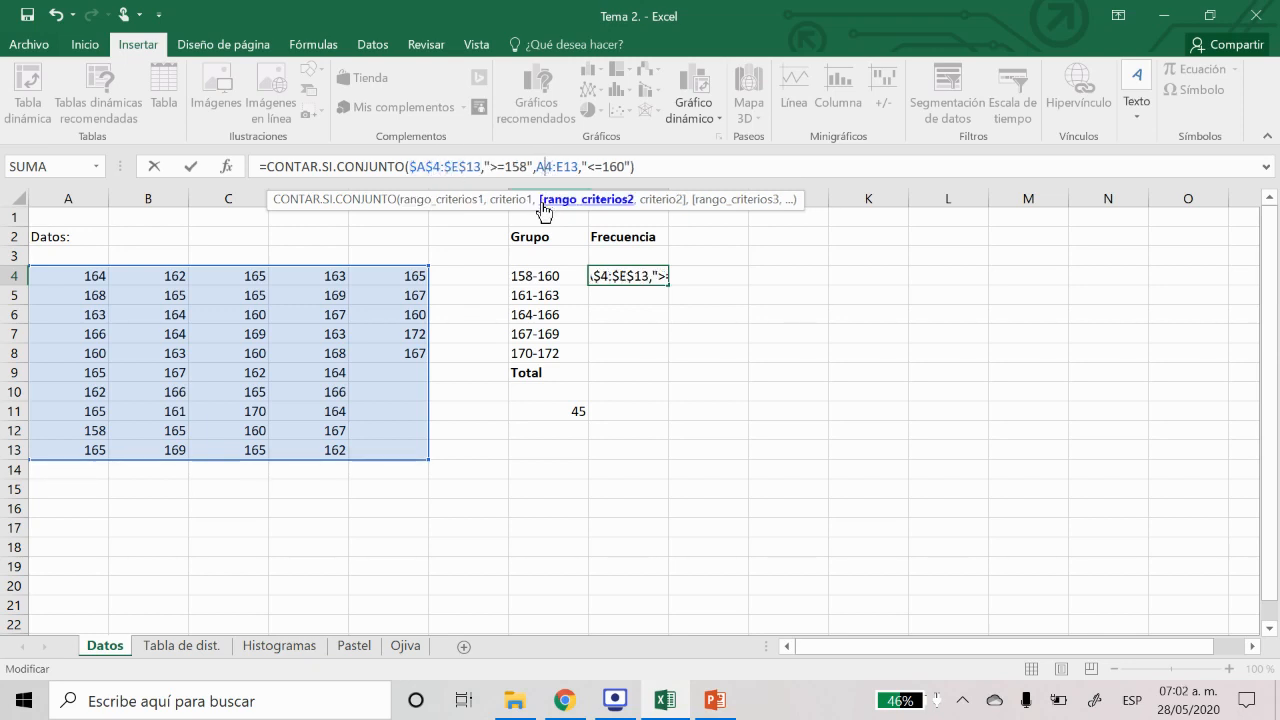
key("F4")
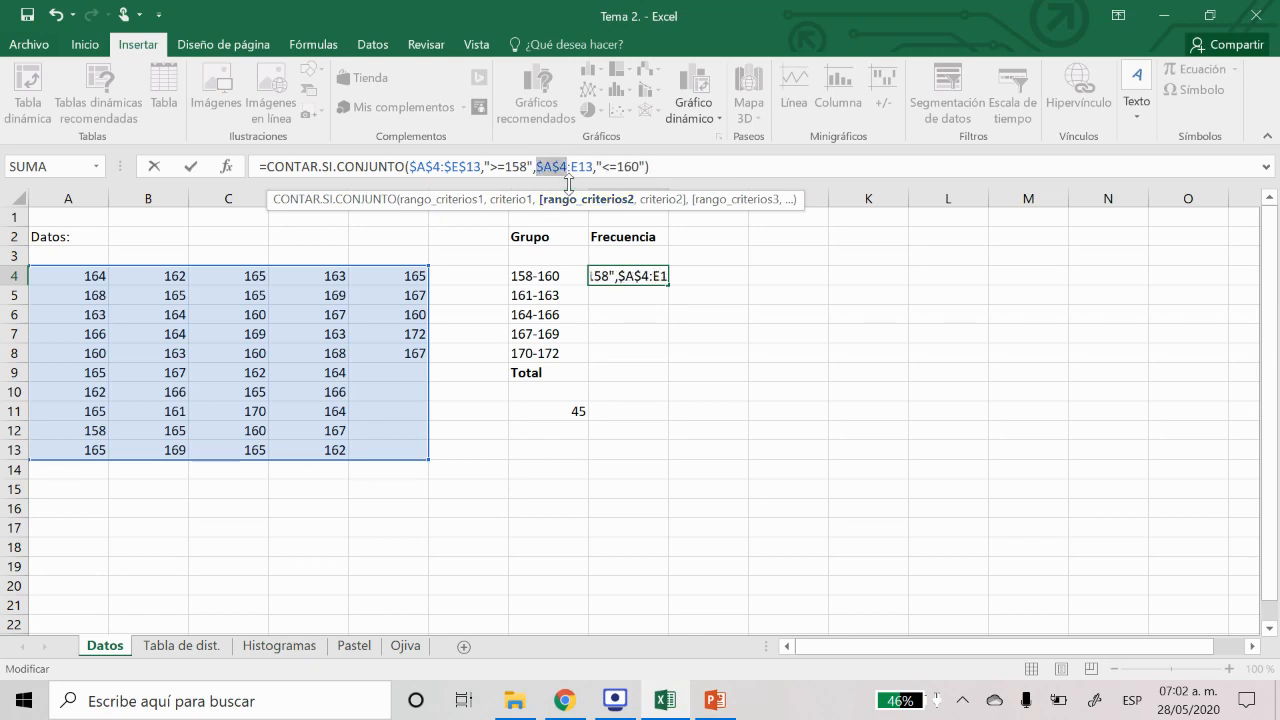
left_click(578, 166)
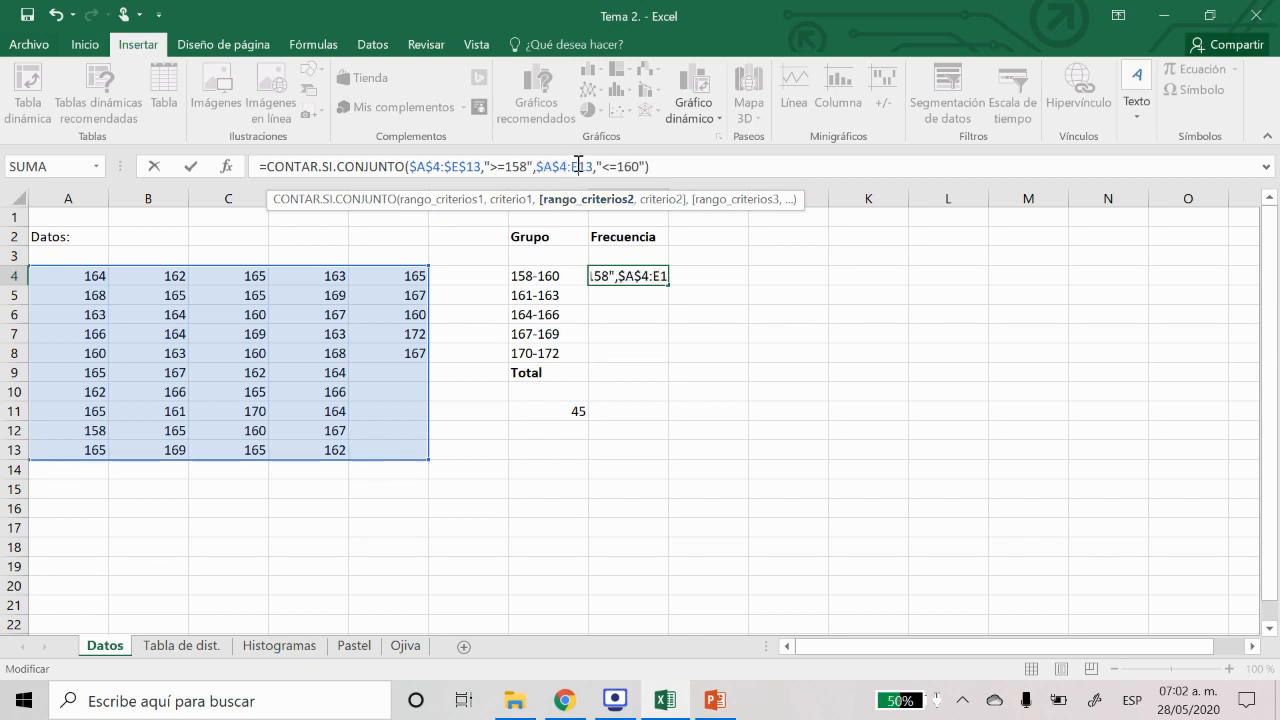
key("F4")
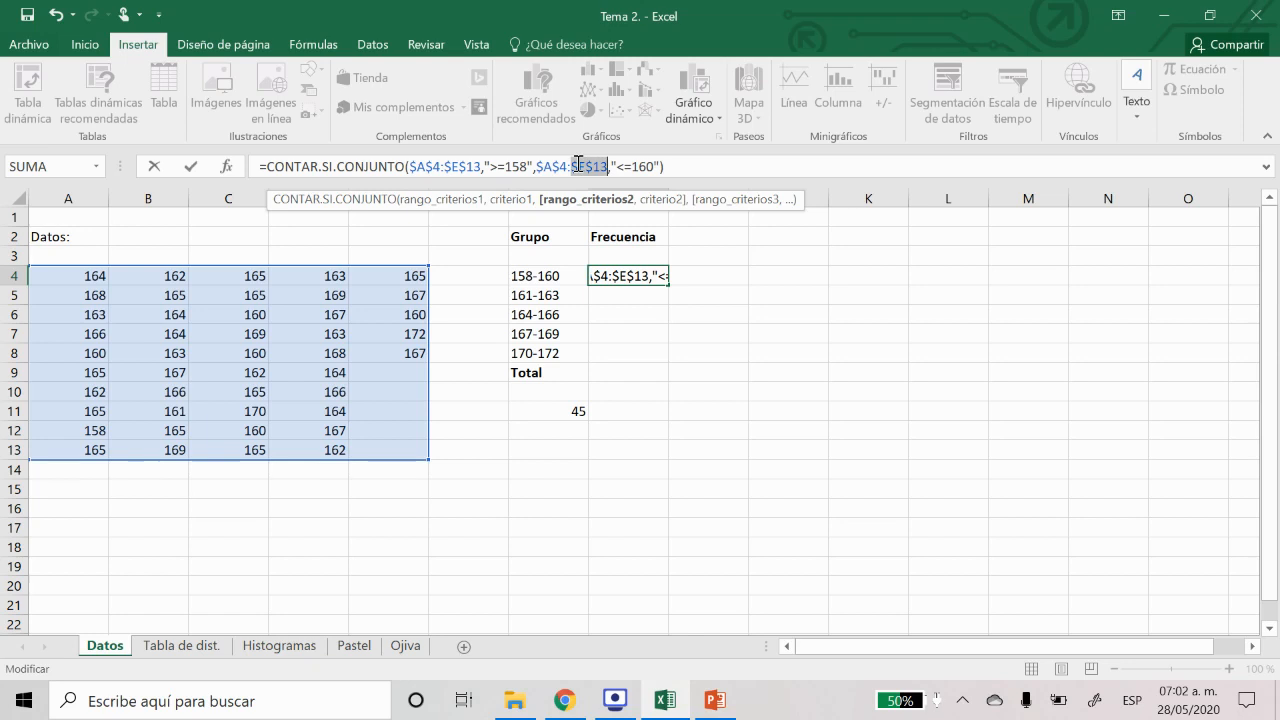
key("Return")
left_click(625, 280)
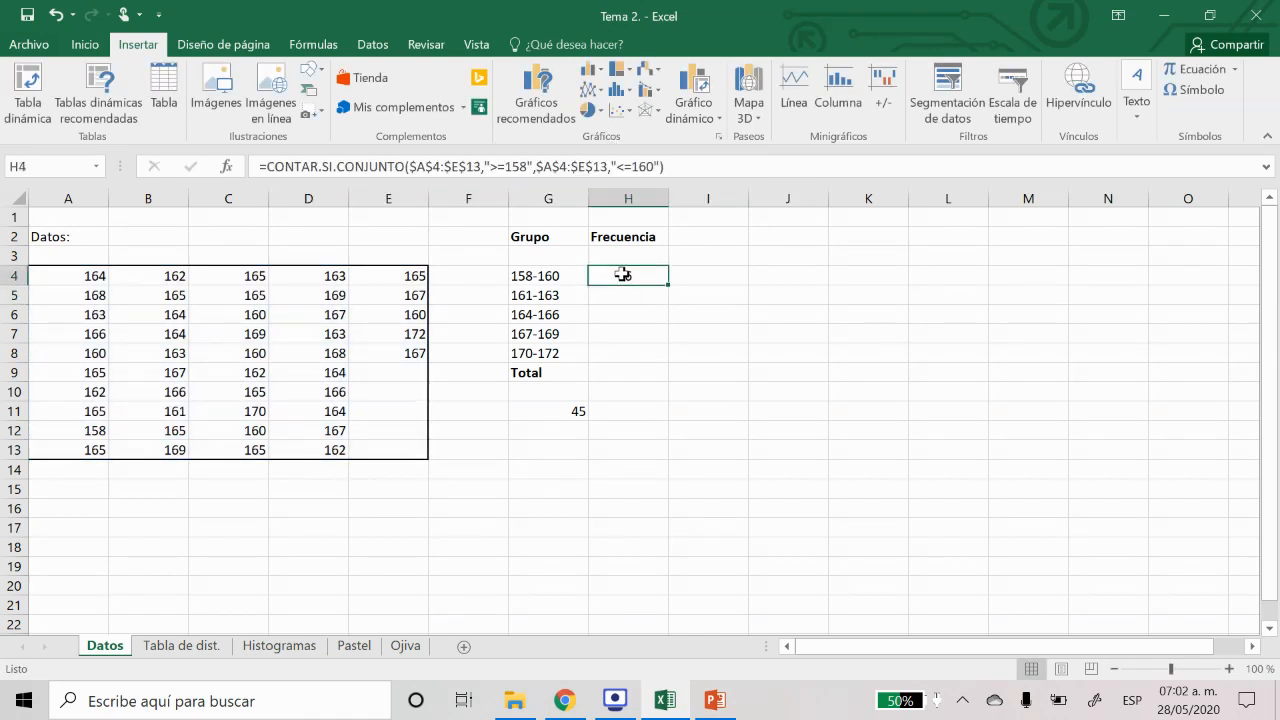
left_click_drag(667, 286, 659, 368)
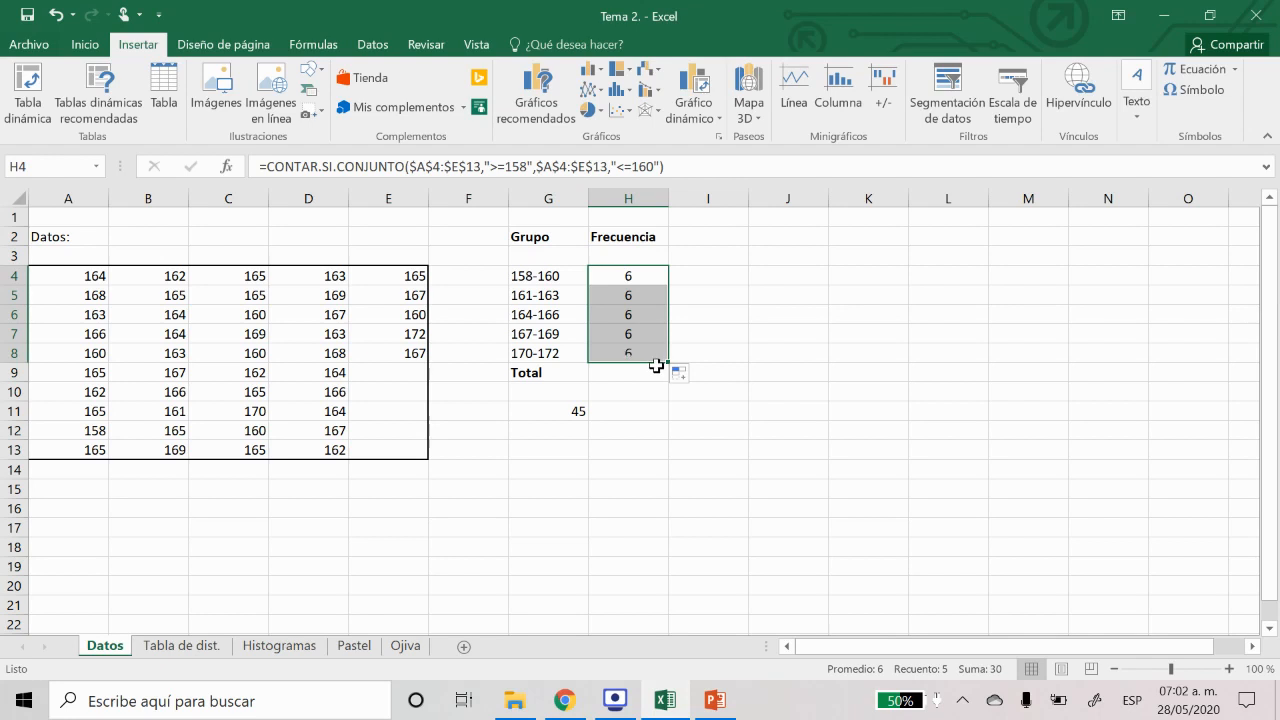
Change the criteria of the formula in H5 to ">=161" and "<=163" for the 161-163 group
left_click(625, 297)
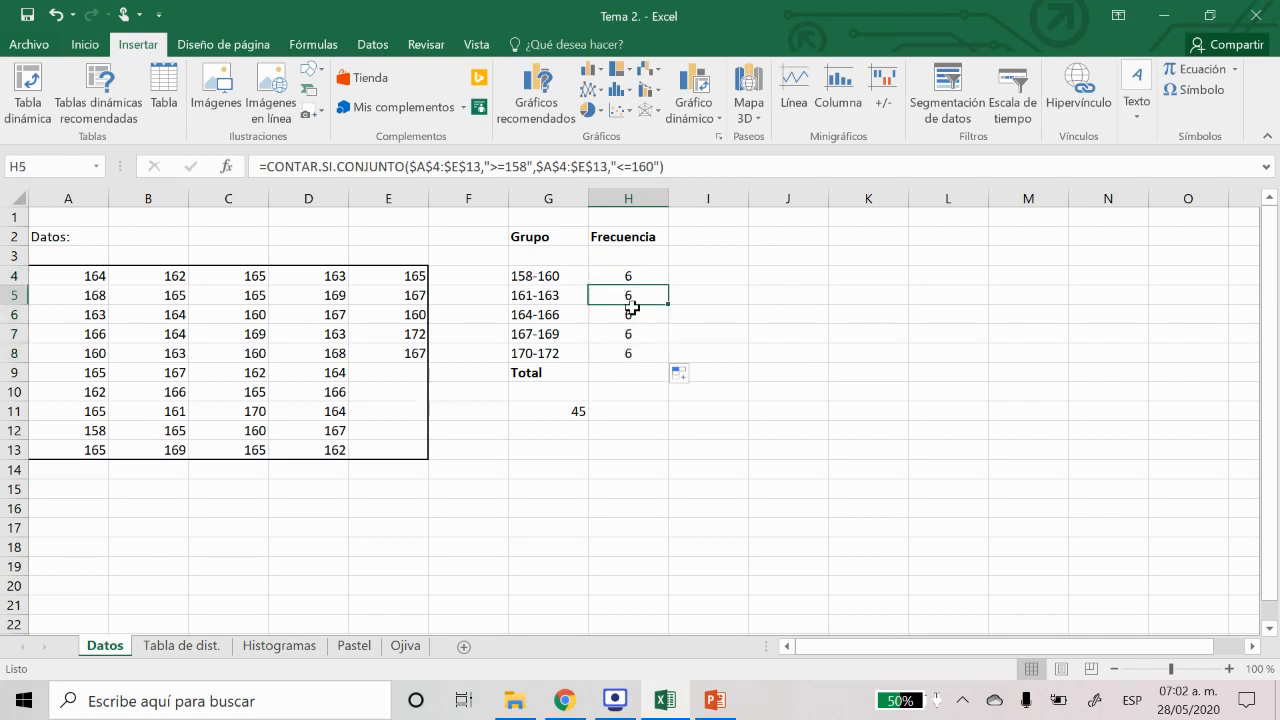
left_click(528, 165)
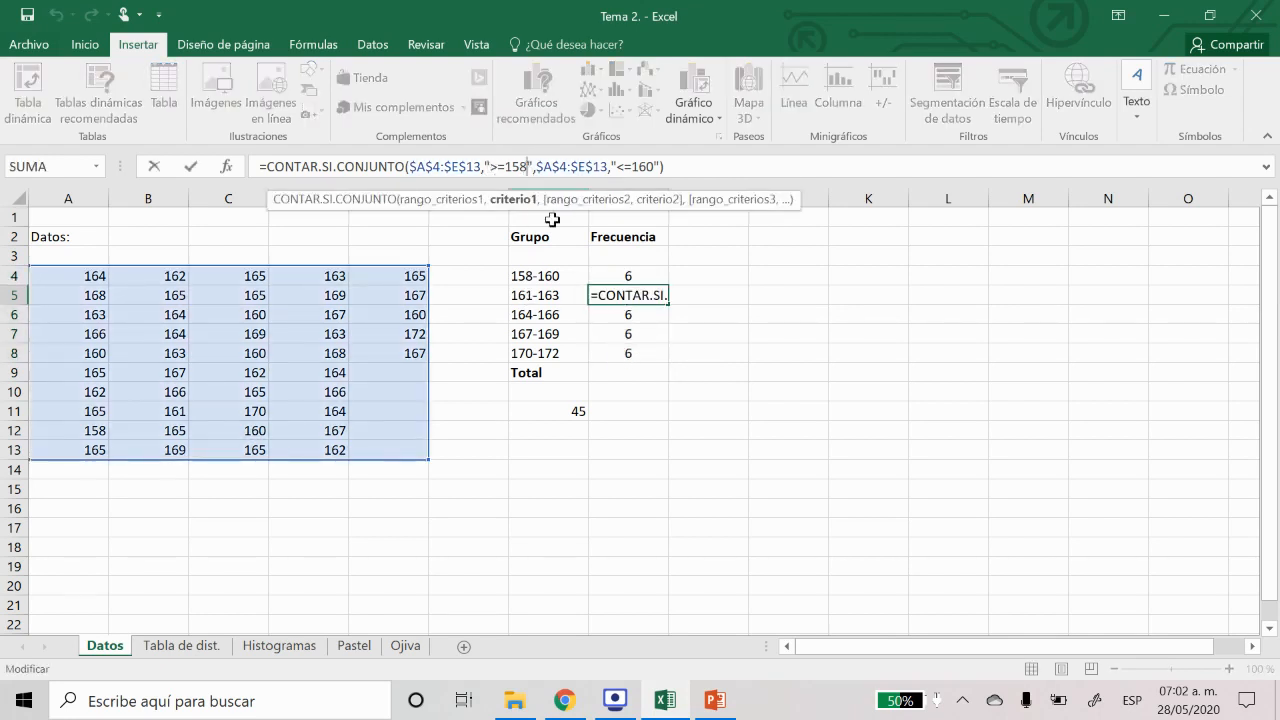
key("BackSpace")
key("BackSpace")
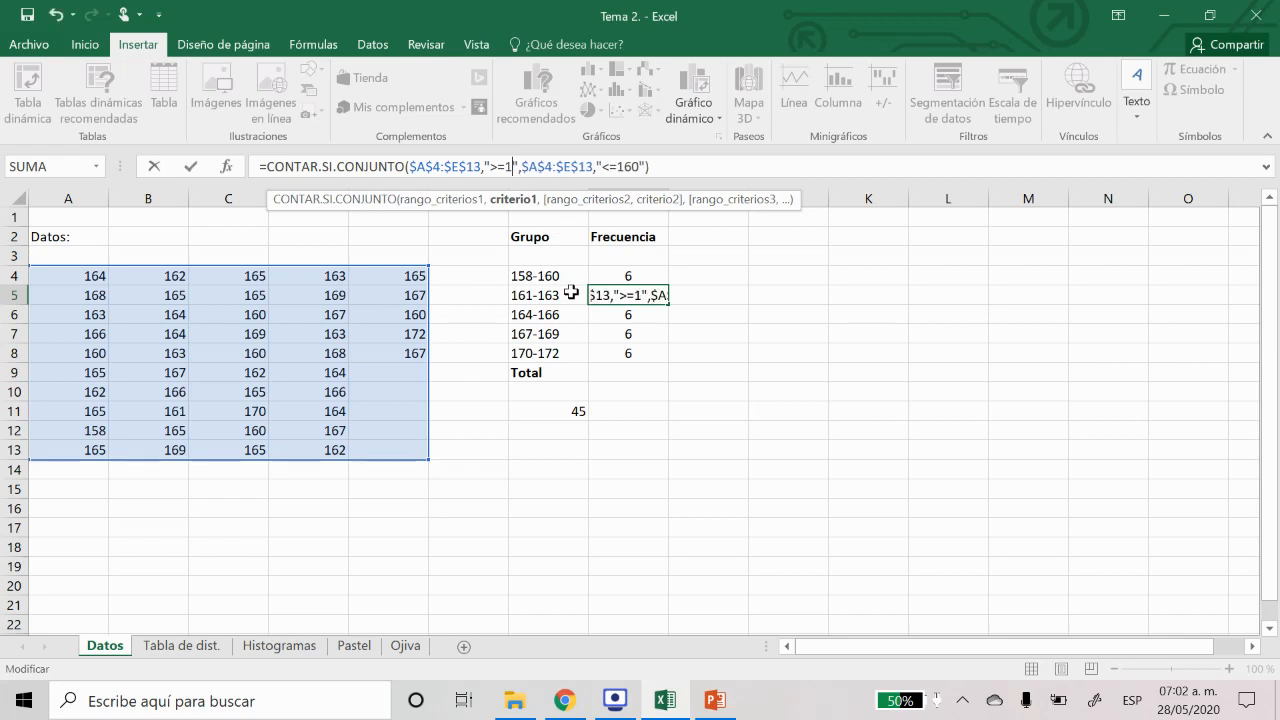
type("61")
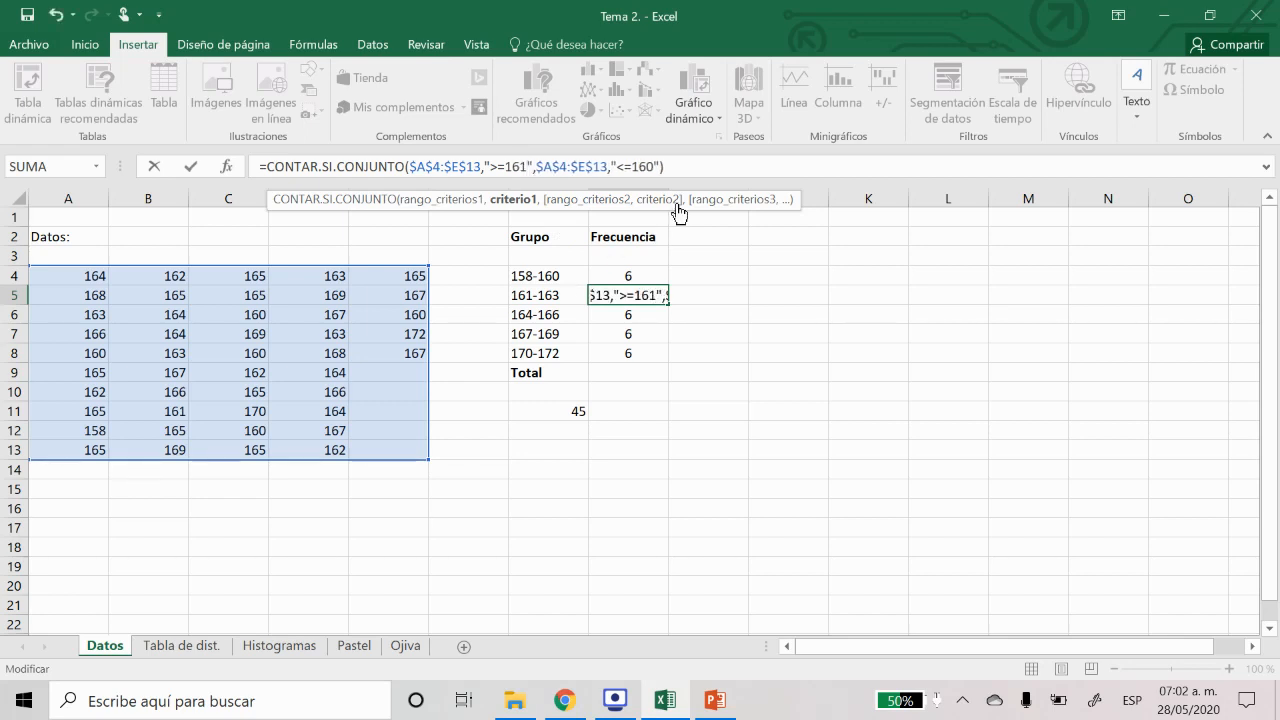
left_click(655, 165)
key("BackSpace")
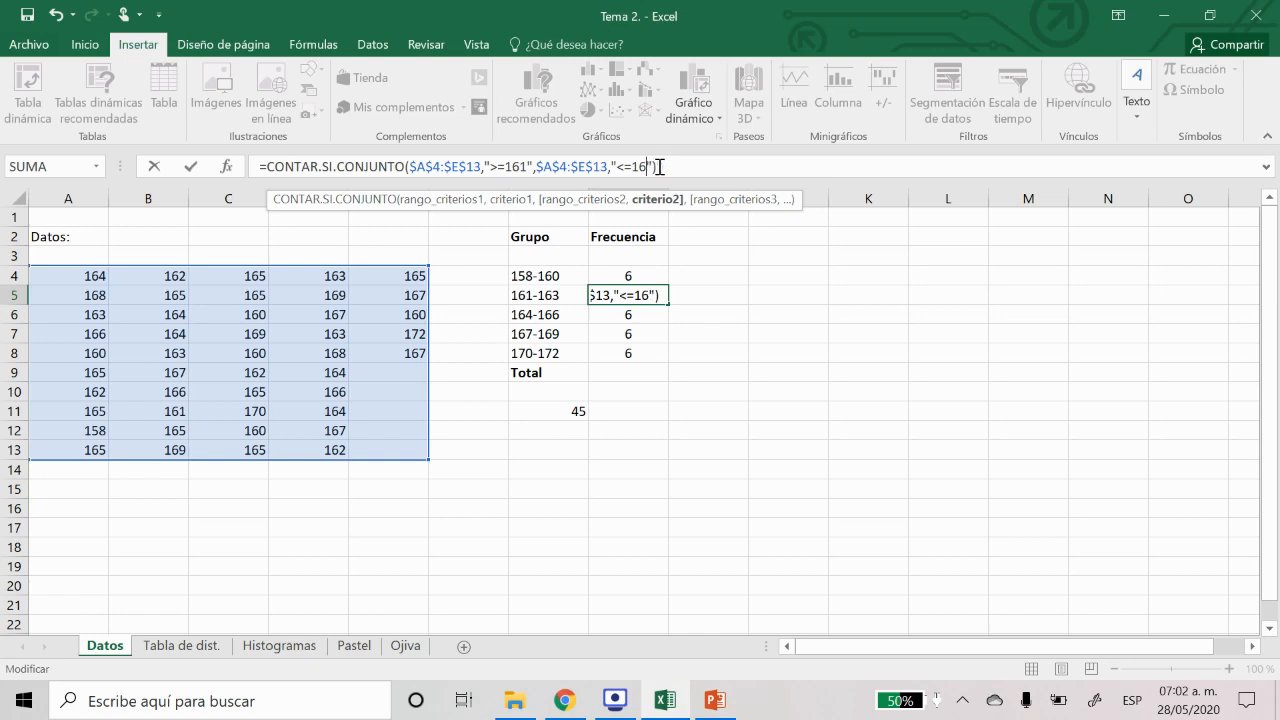
type("3")
key("Return")
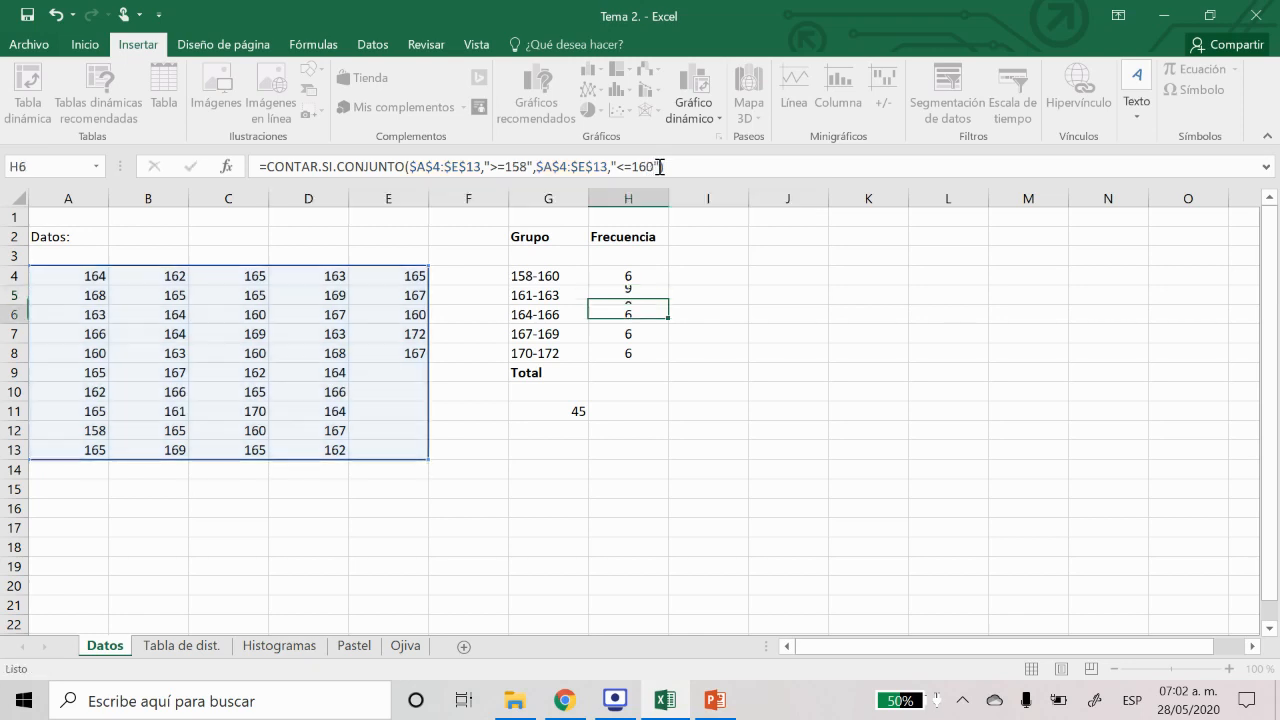
Change the criteria of the formula in H6 to ">=164" and "<=166" for the 164-166 group
left_click(527, 165)
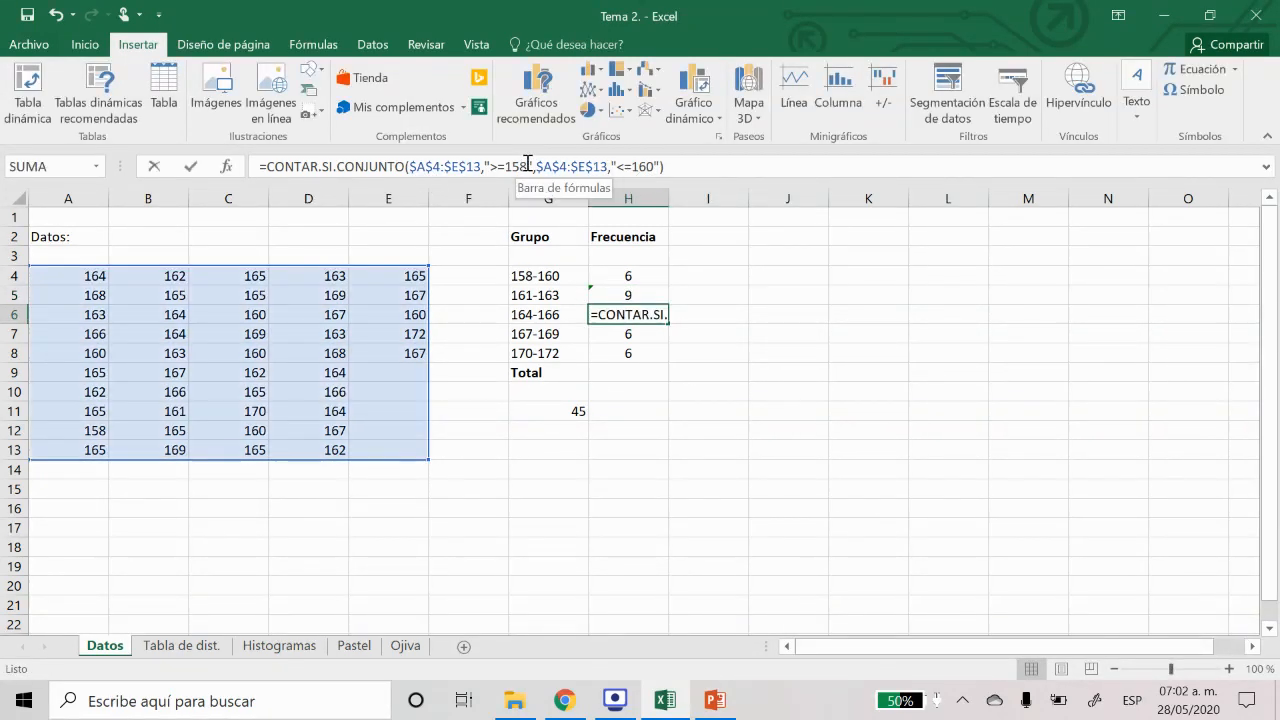
key("BackSpace")
key("BackSpace")
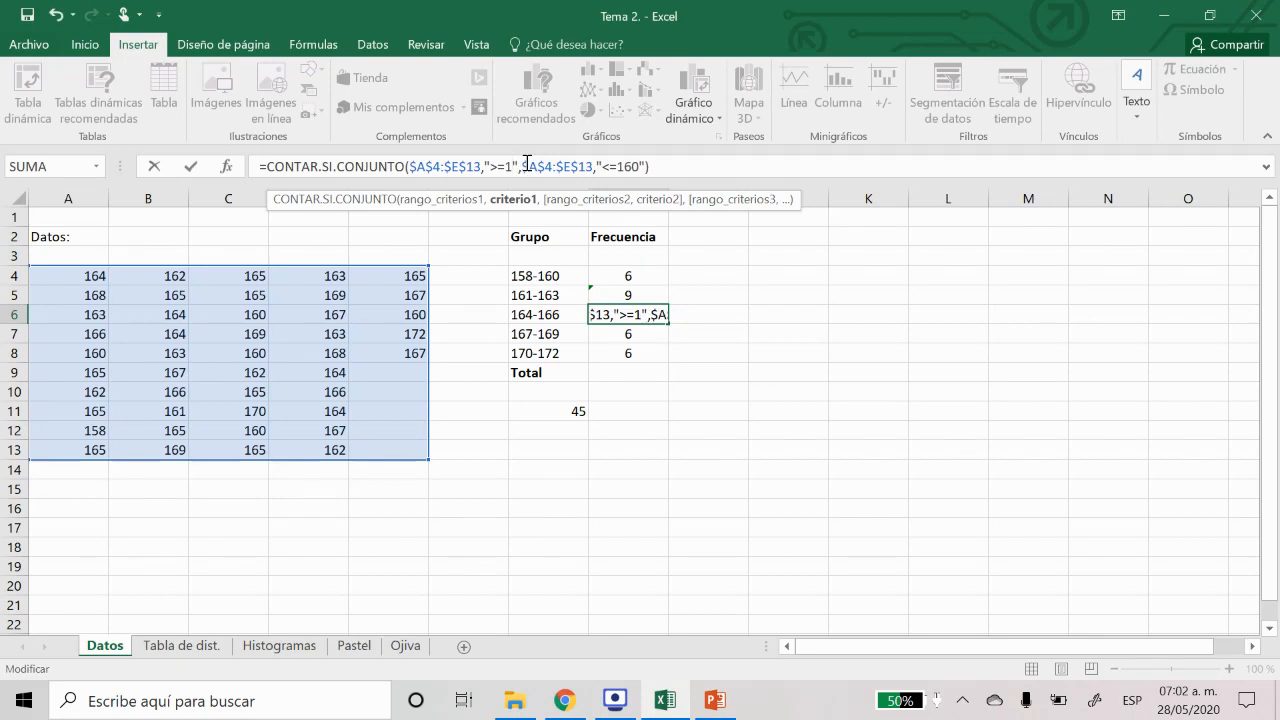
type("64")
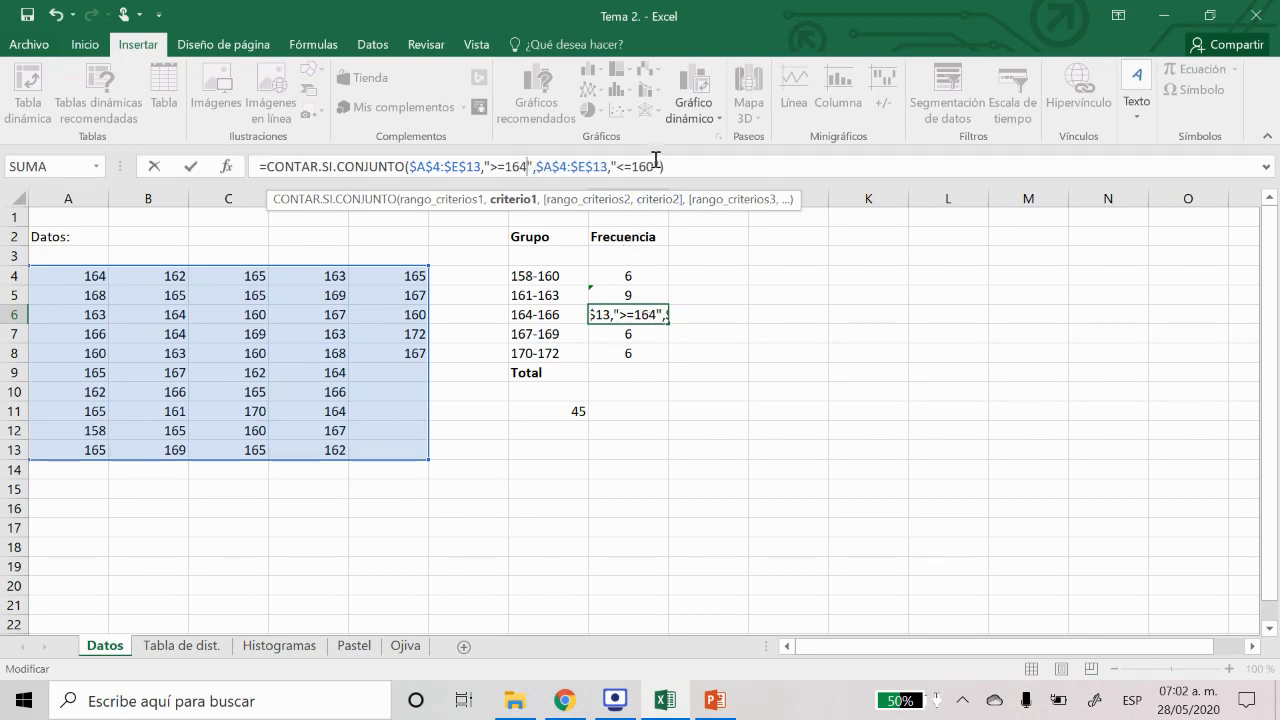
left_click(654, 165)
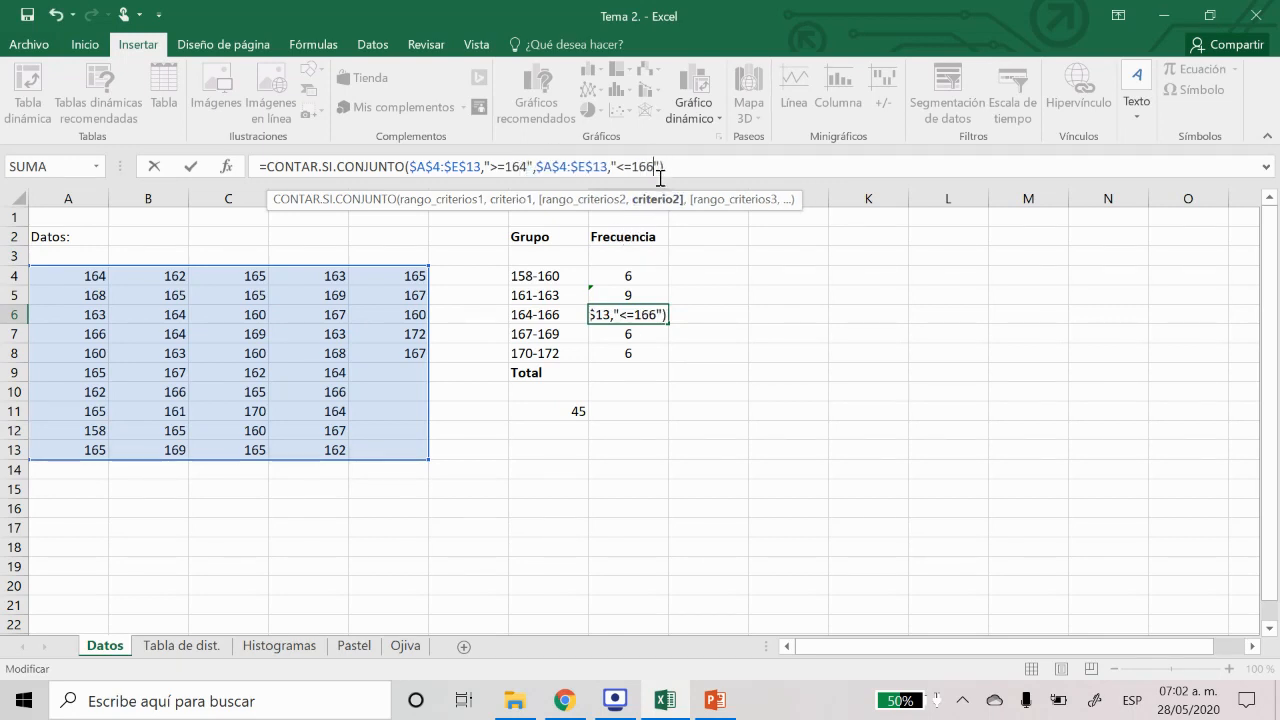
type("6")
key("Return")
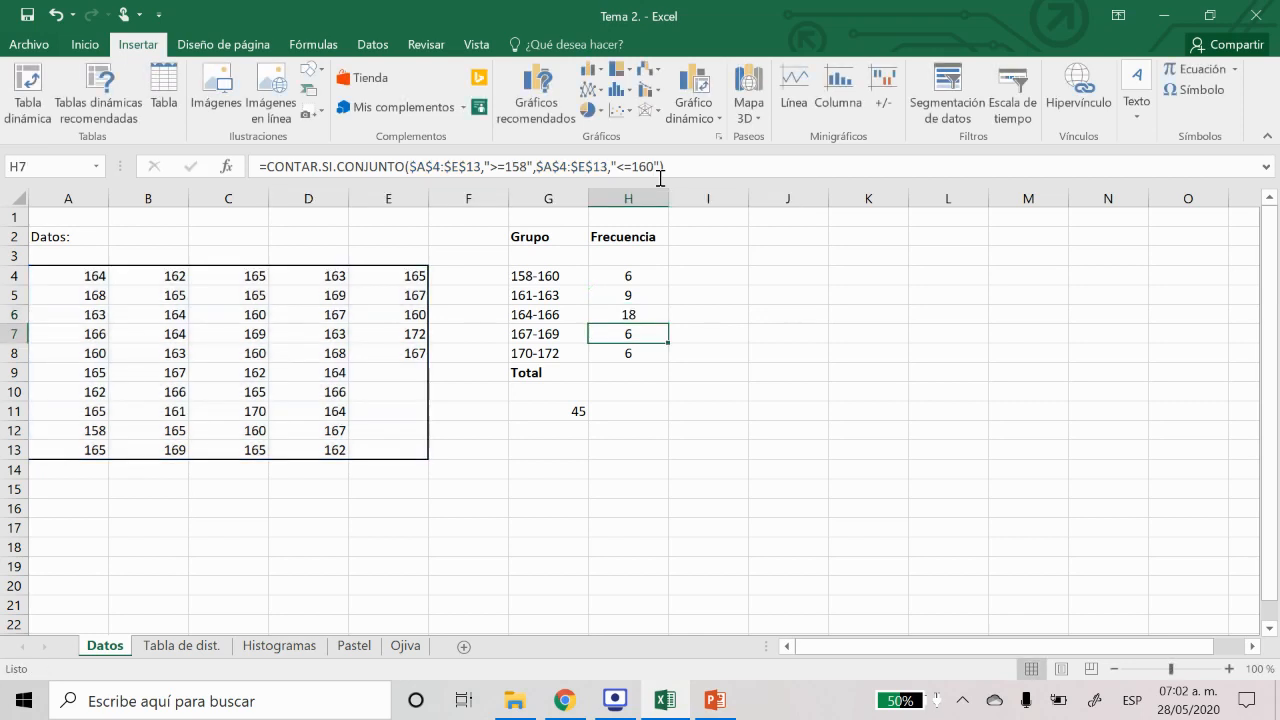
Change the criteria of the formula in H7 to ">=167" and "<=169" for the 167-169 group
left_click(527, 165)
key("BackSpace")
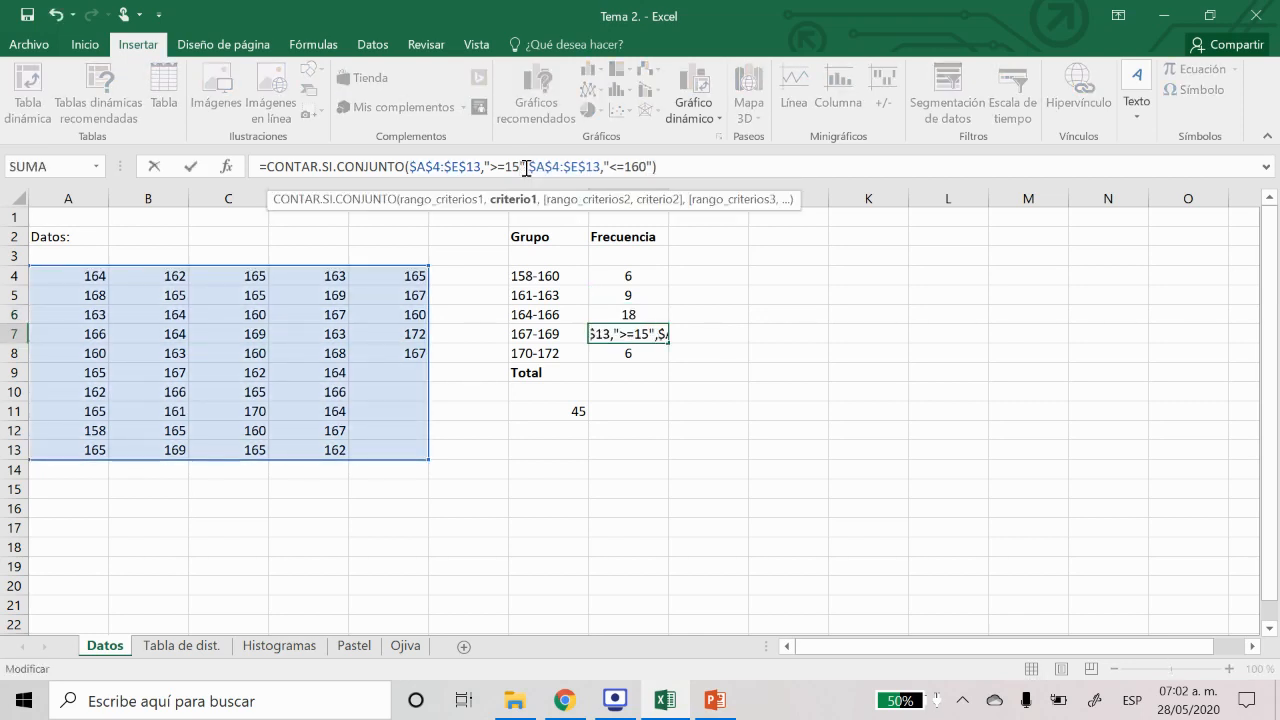
key("BackSpace")
type("67")
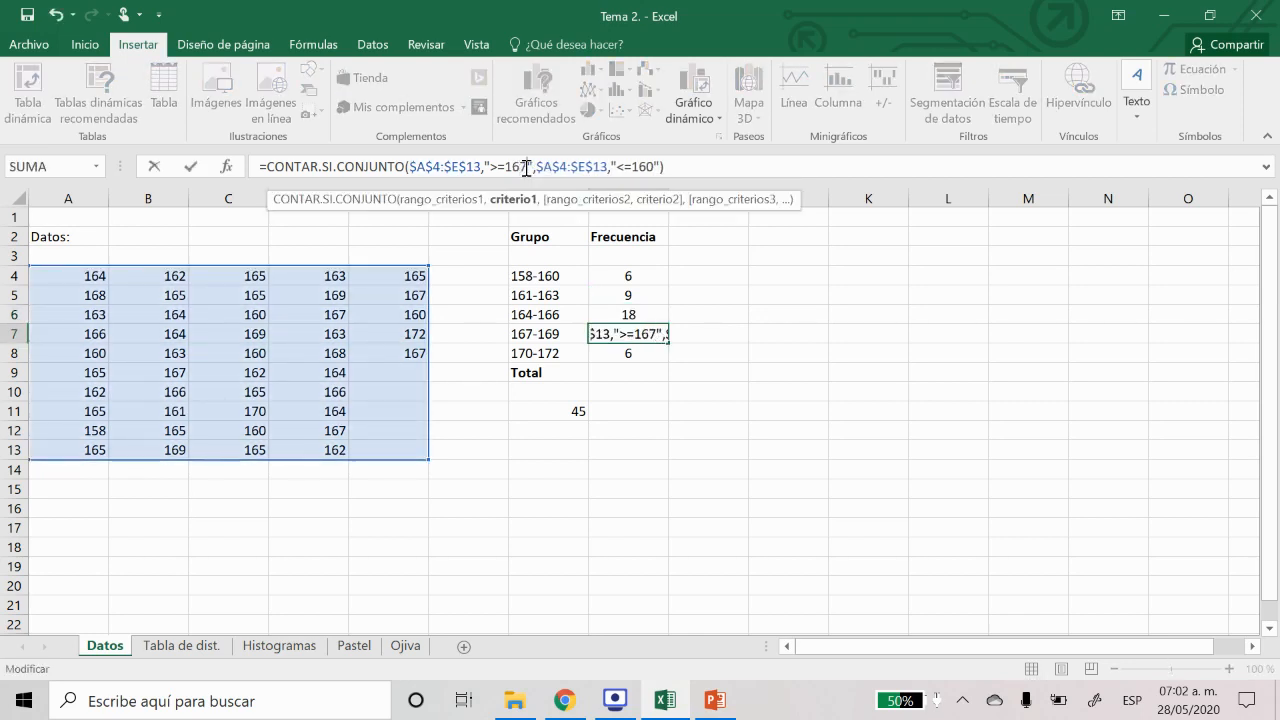
left_click(646, 166)
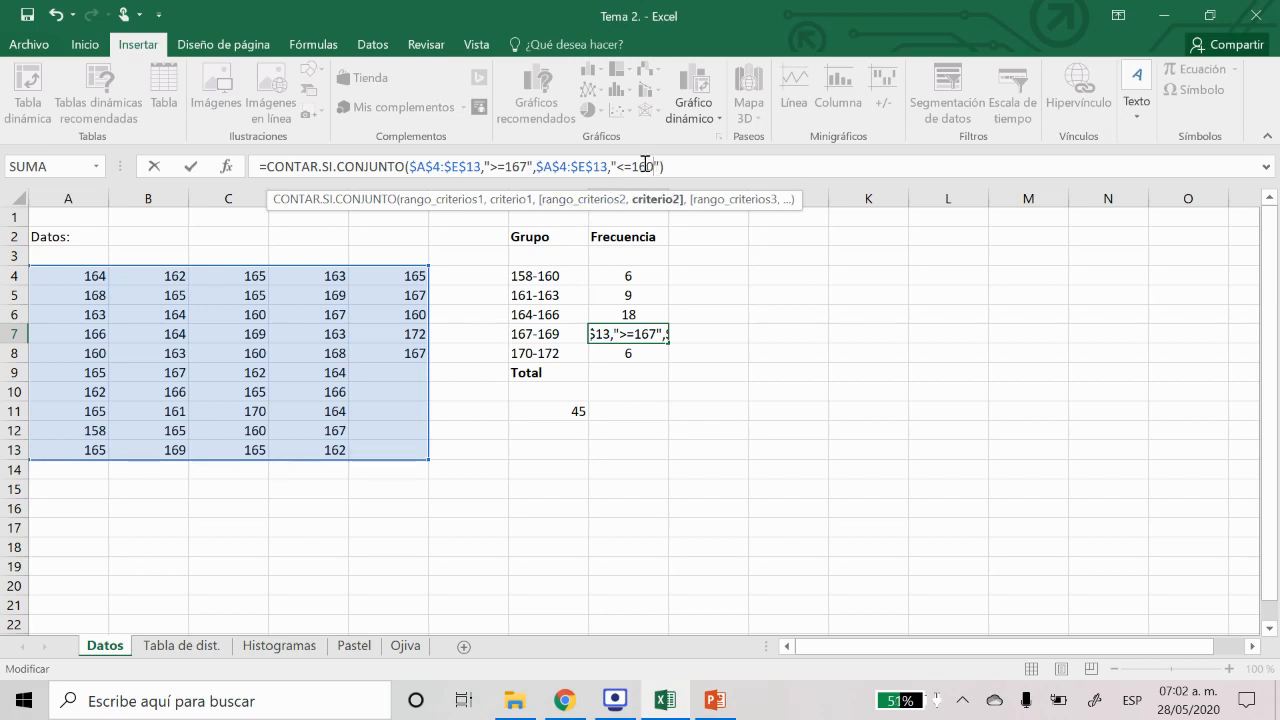
key("BackSpace")
type("9")
key("Return")
Change the criteria of the formula in H8 to ">=170" and "<=172" for the 170-172 group
left_click(529, 166)
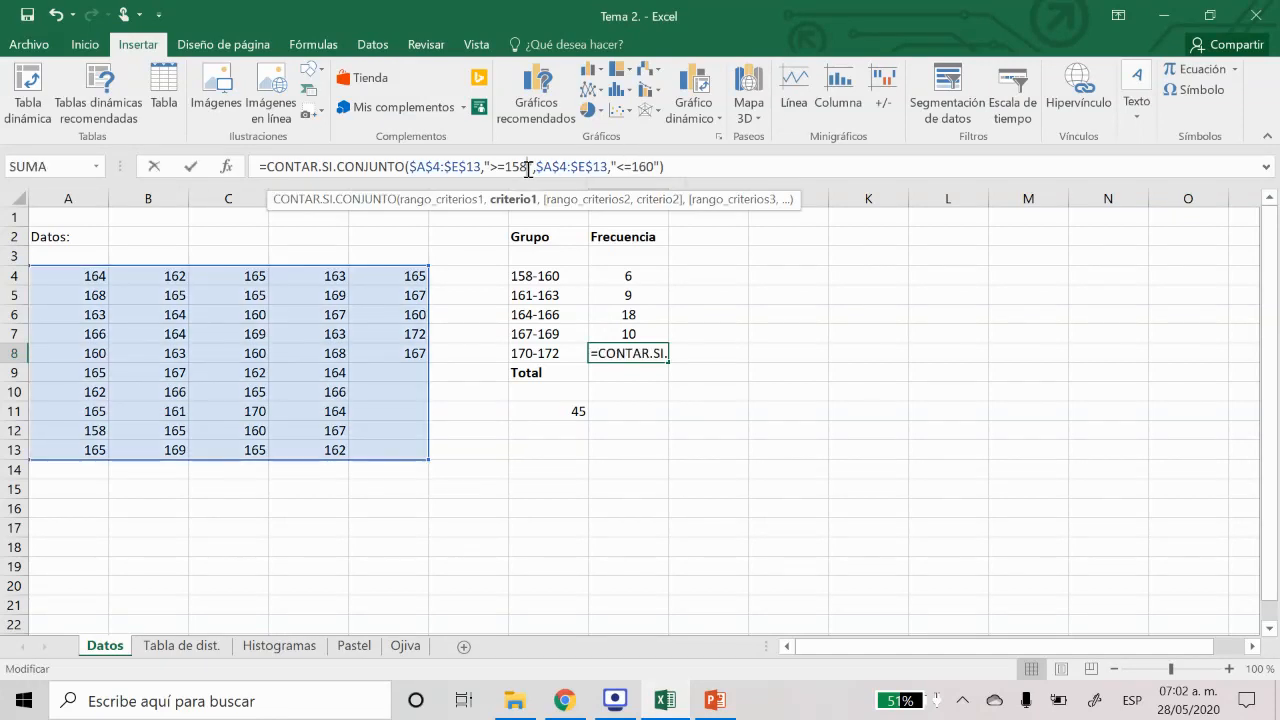
key("BackSpace")
key("BackSpace")
type("70")
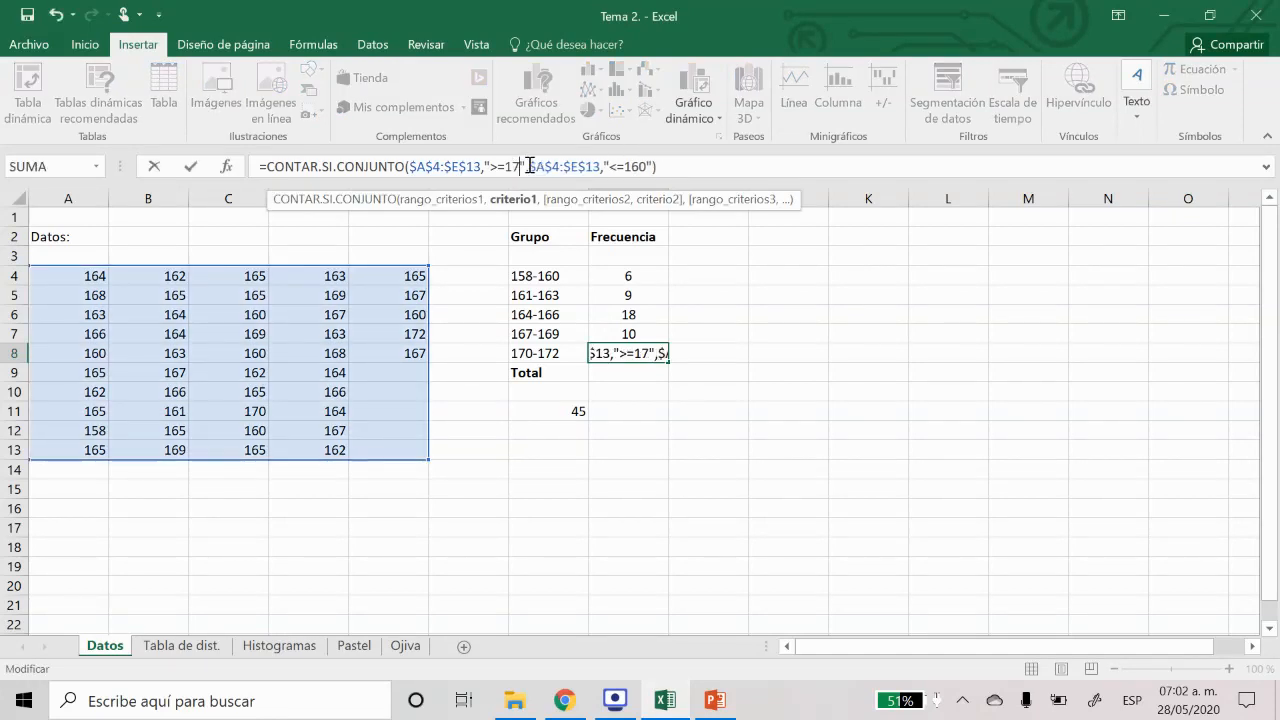
left_click(654, 166)
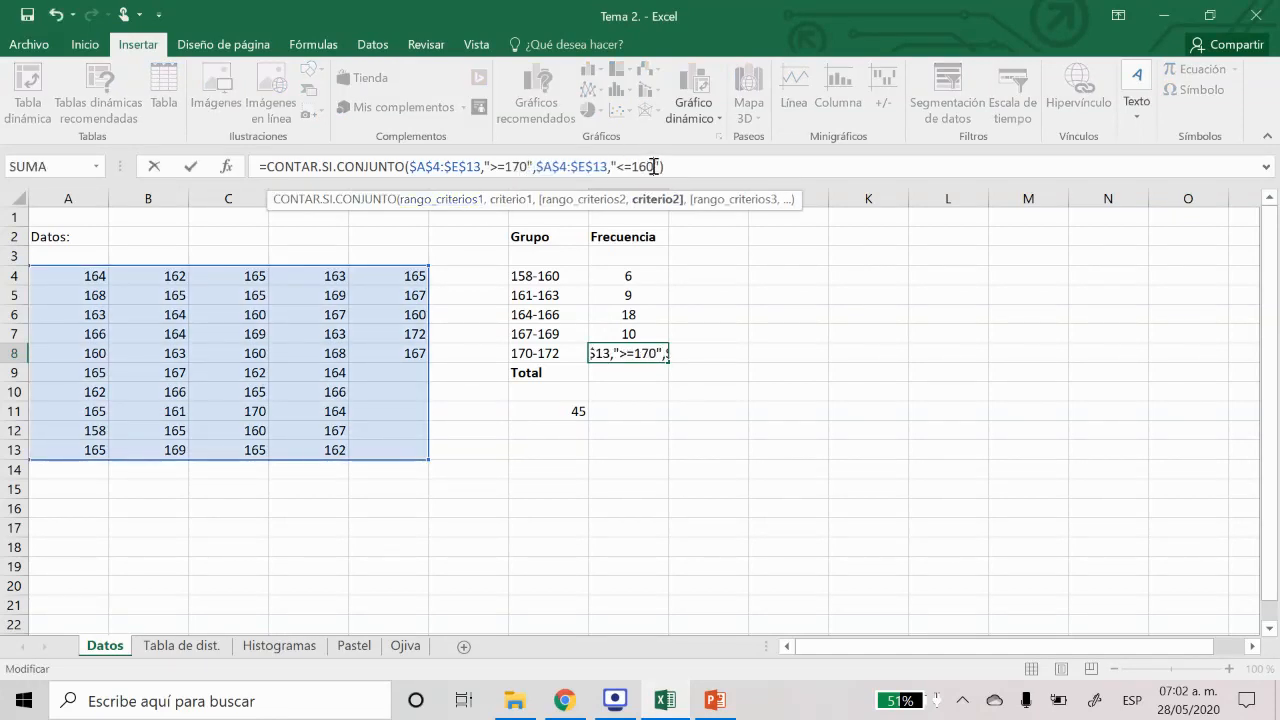
key("BackSpace")
key("BackSpace")
type("72")
key("Return")
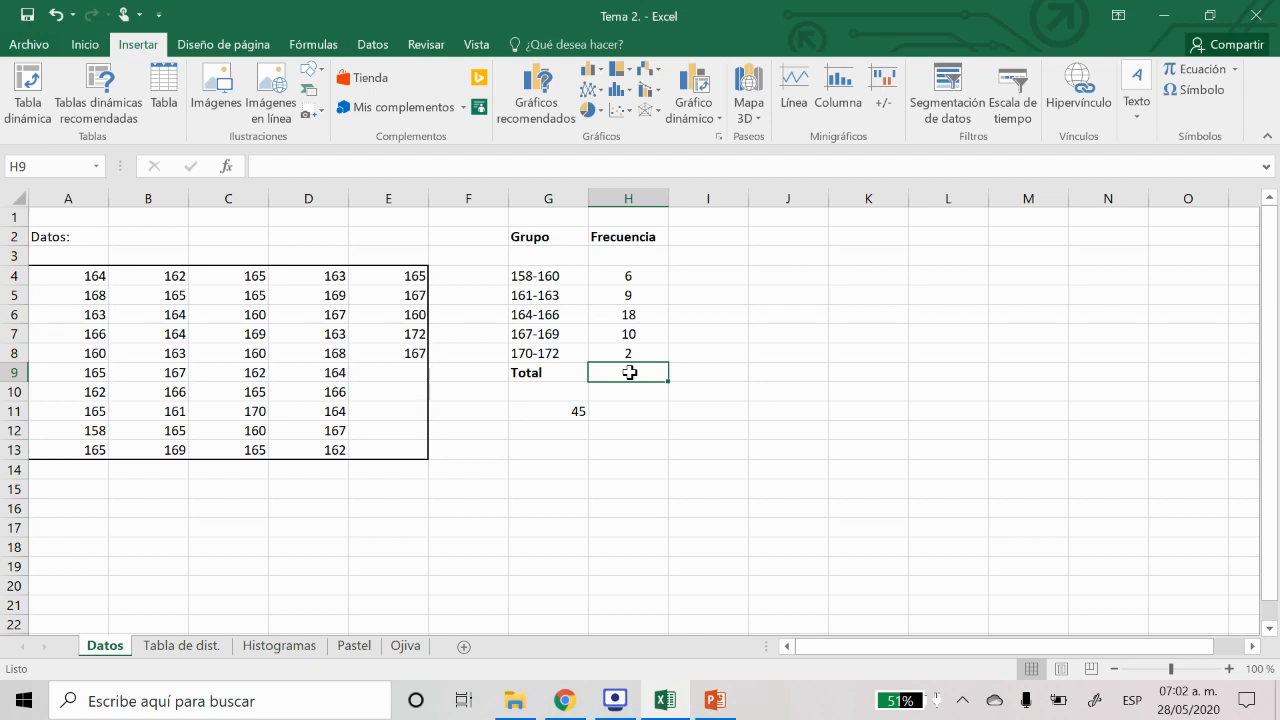
Total the group frequencies H4:H8 in H9 with the SUMA function
type("=")
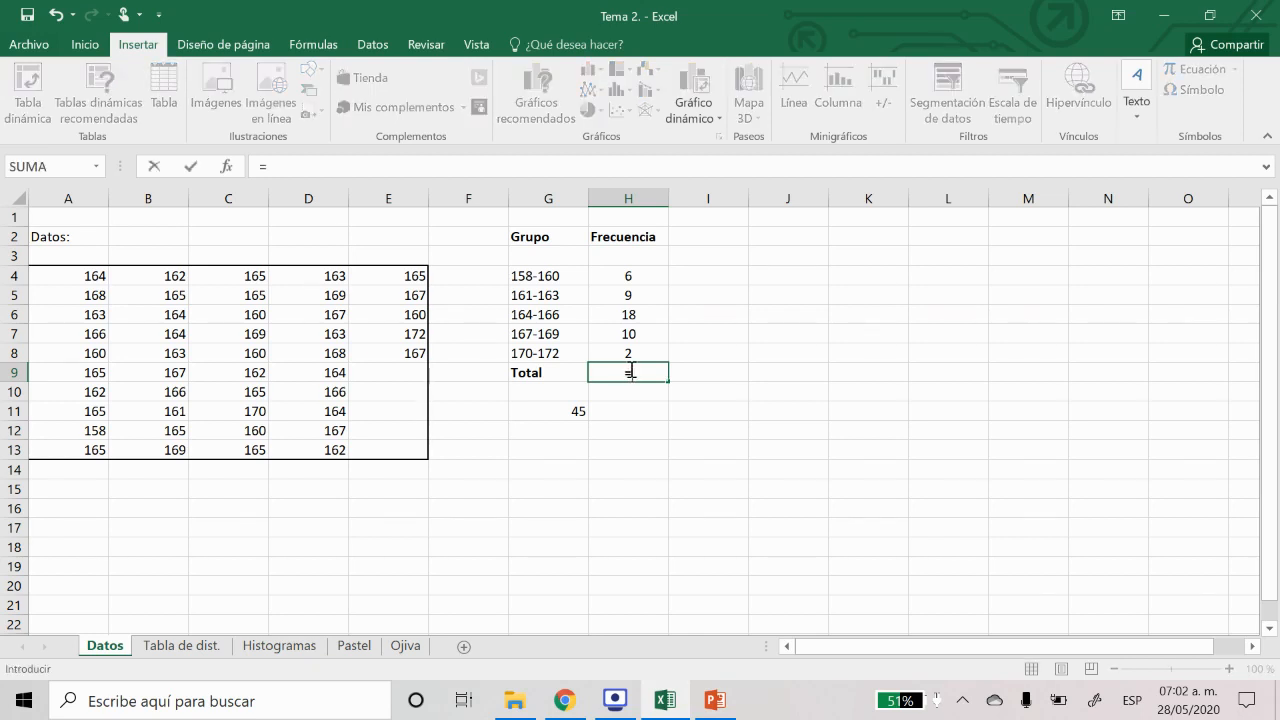
type("suma")
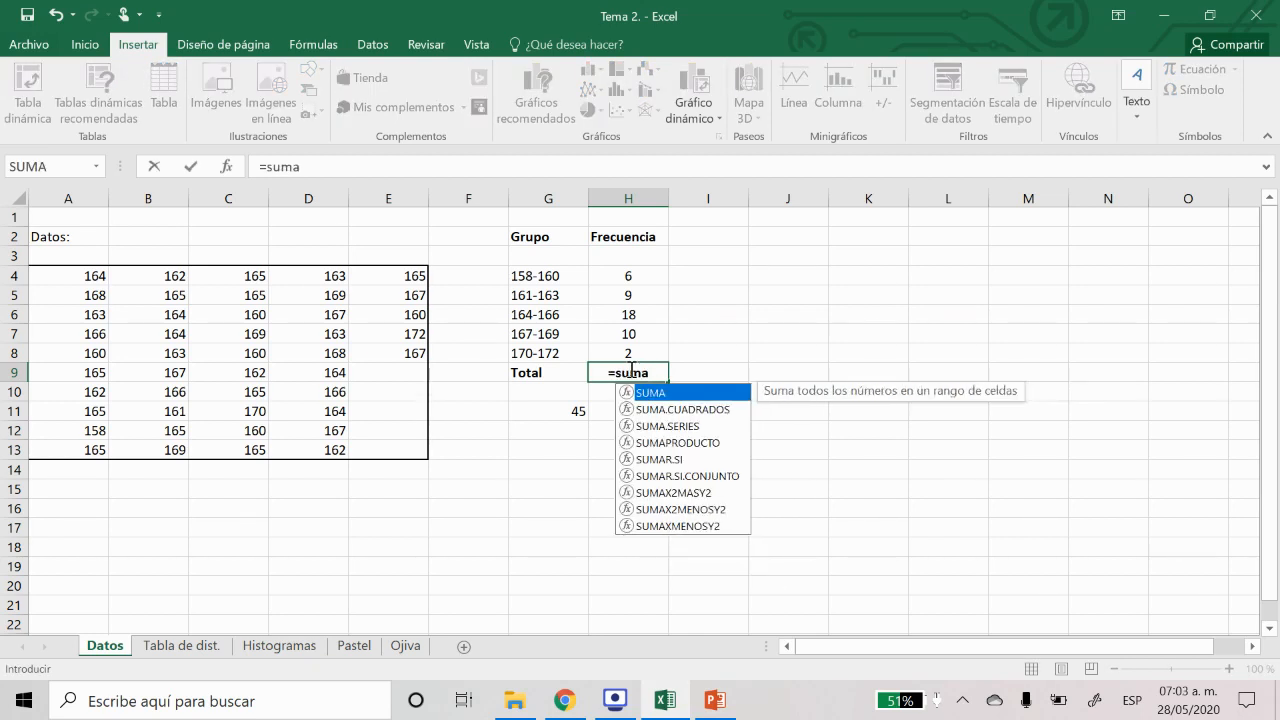
type(")")
key("BackSpace")
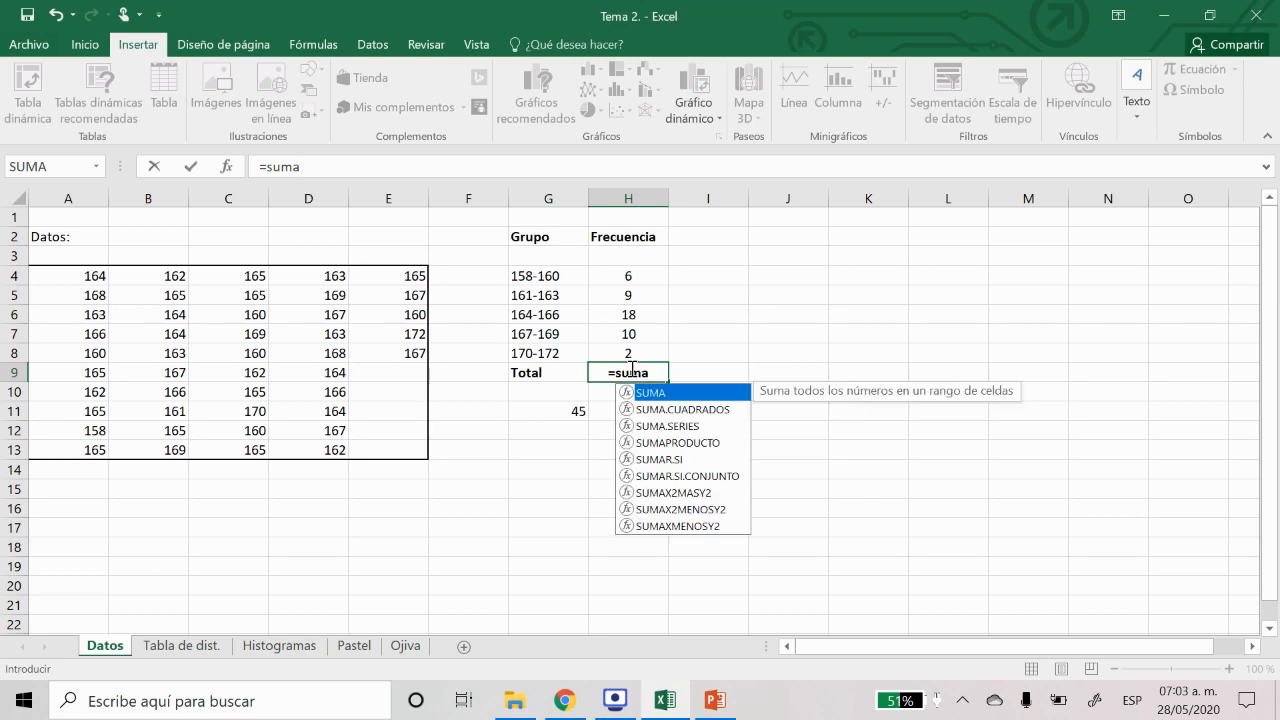
double_click(667, 396)
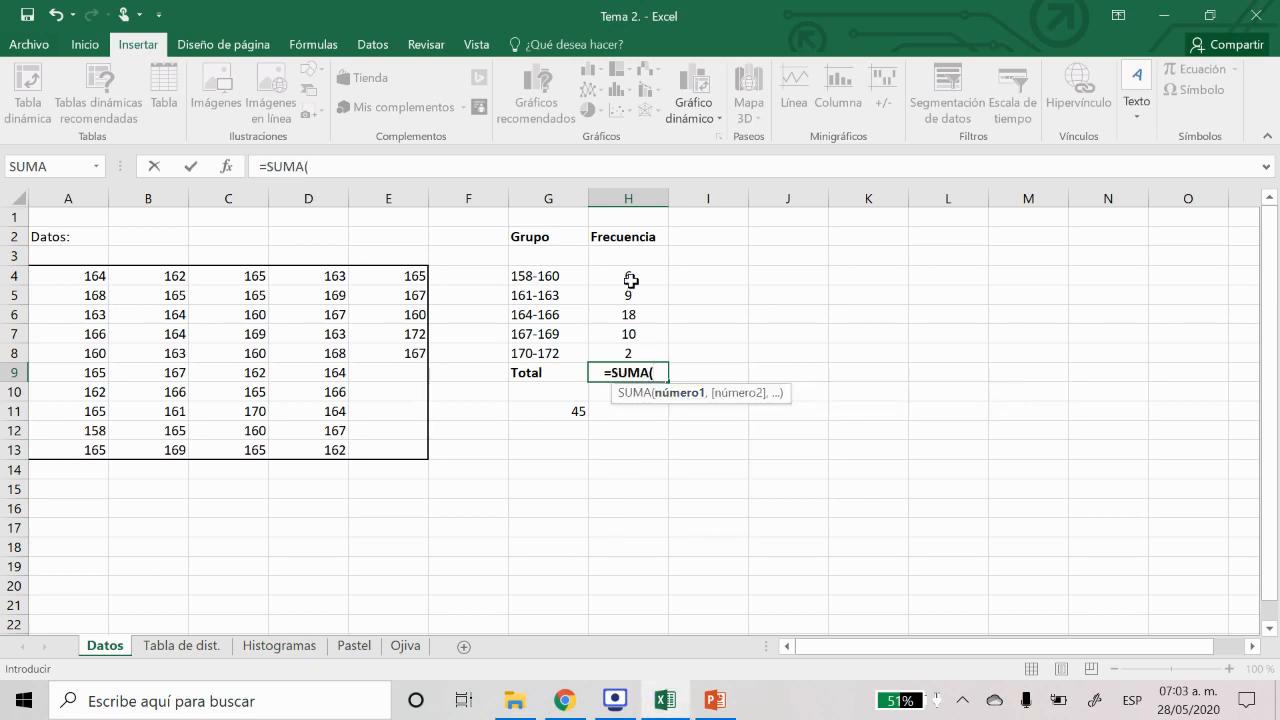
left_click_drag(629, 277, 644, 362)
key("Return")
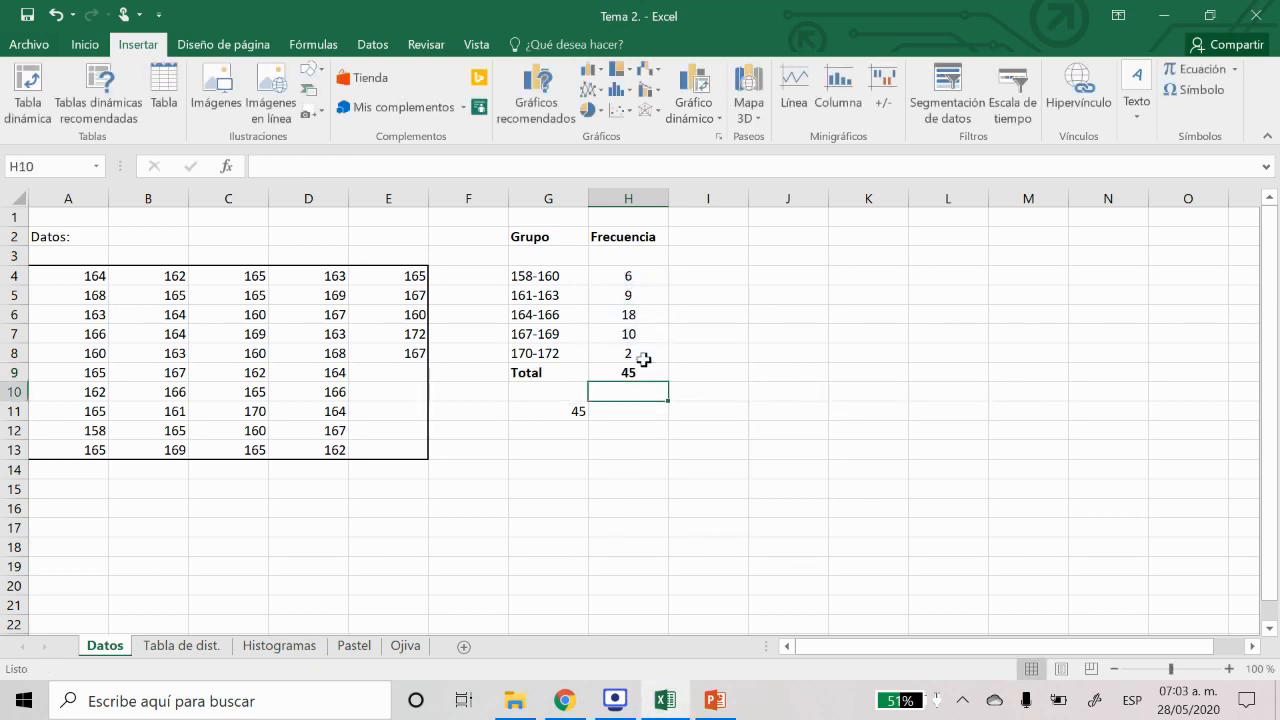
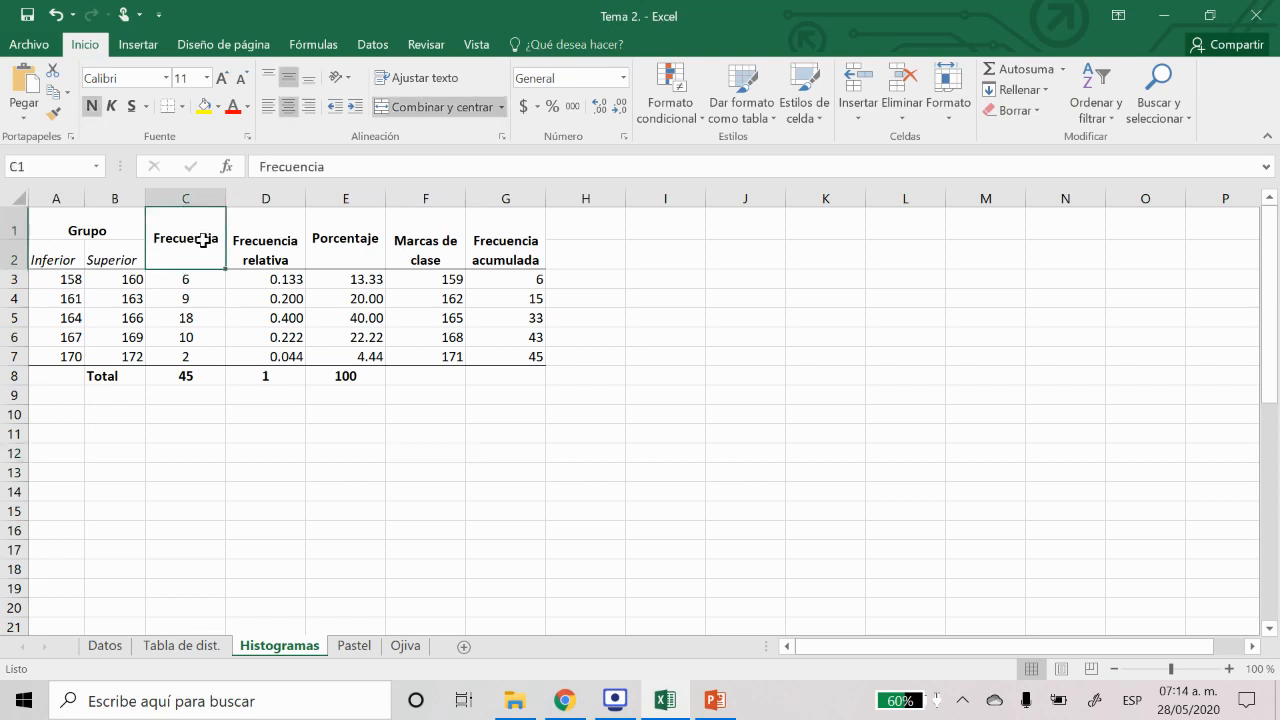
Insert a 2-D clustered column chart of the frequencies C3:C7 and place it beside the frequency table
left_click_drag(200, 280, 200, 354)
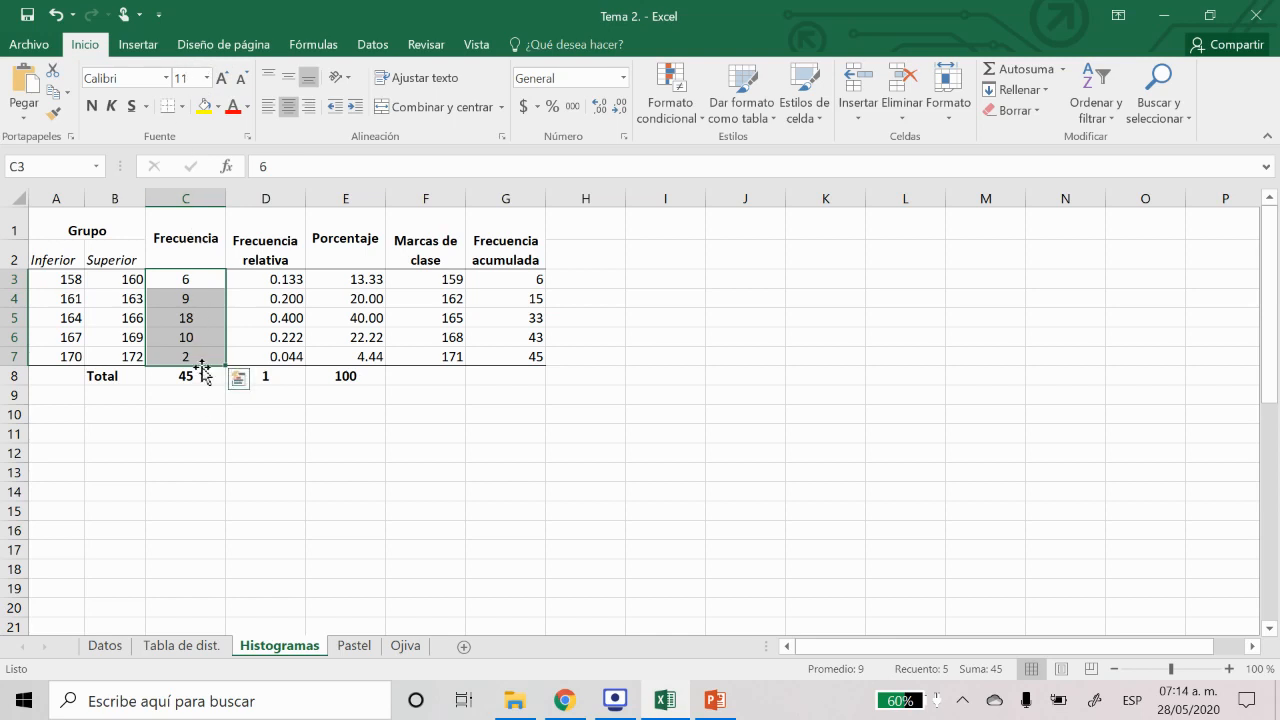
left_click(140, 44)
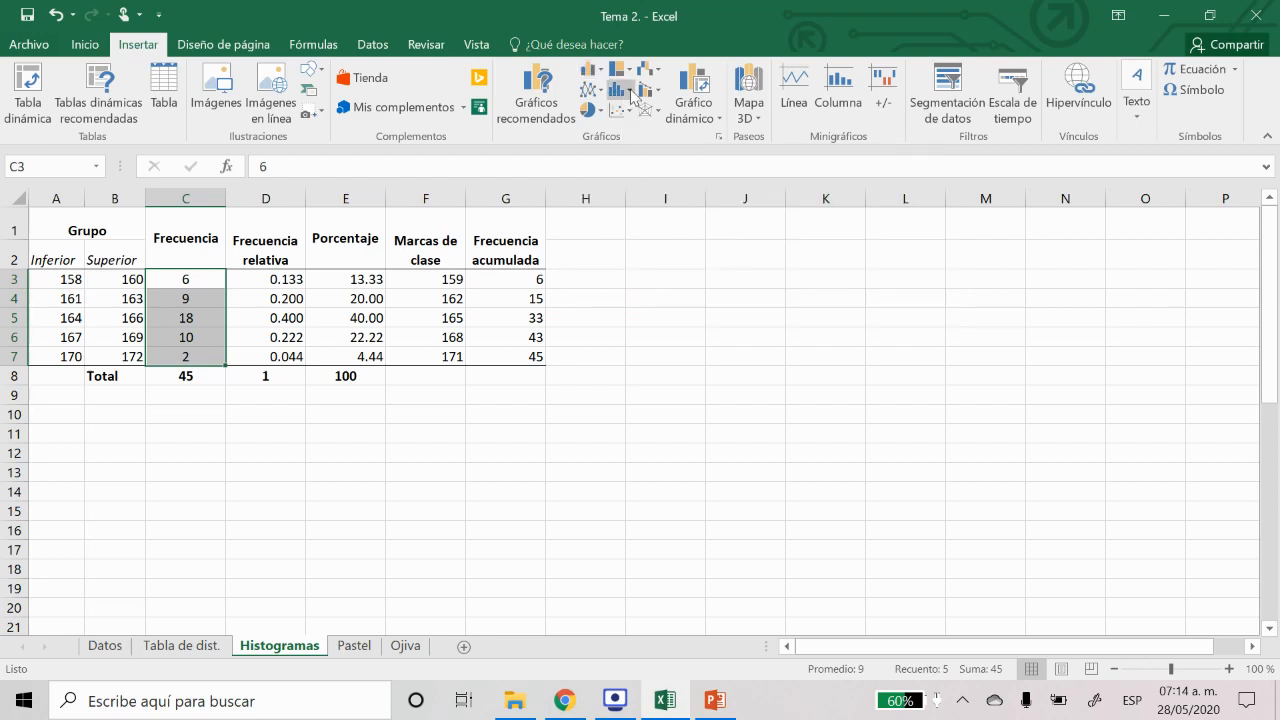
left_click(630, 94)
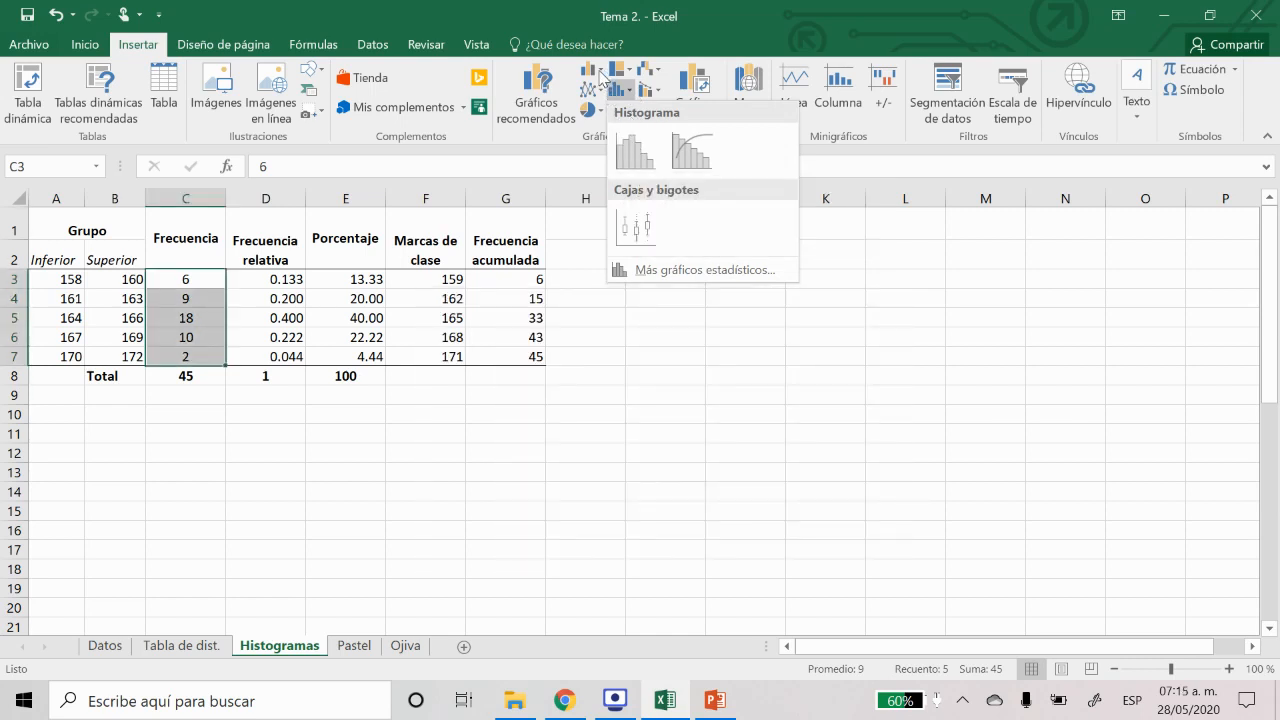
left_click(601, 75)
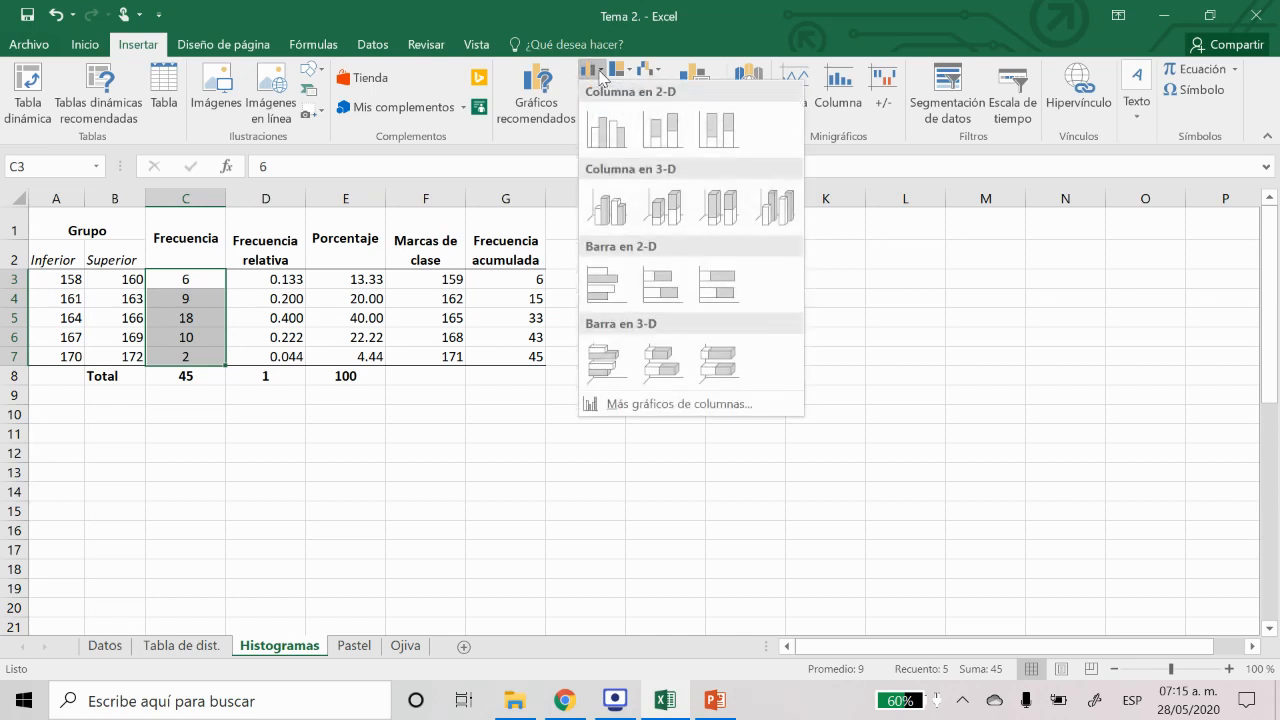
left_click(608, 128)
left_click_drag(563, 300, 714, 256)
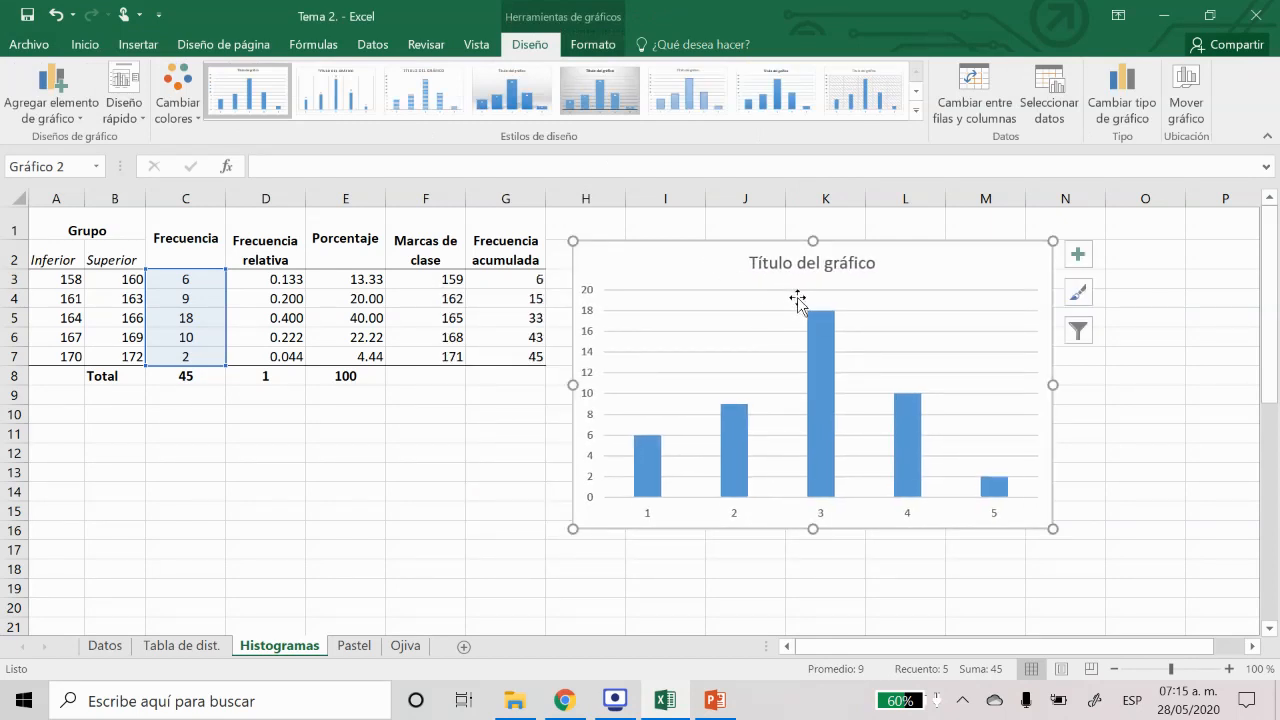
Replace the chart title with "Histograma"
left_click(798, 266)
double_click(800, 268)
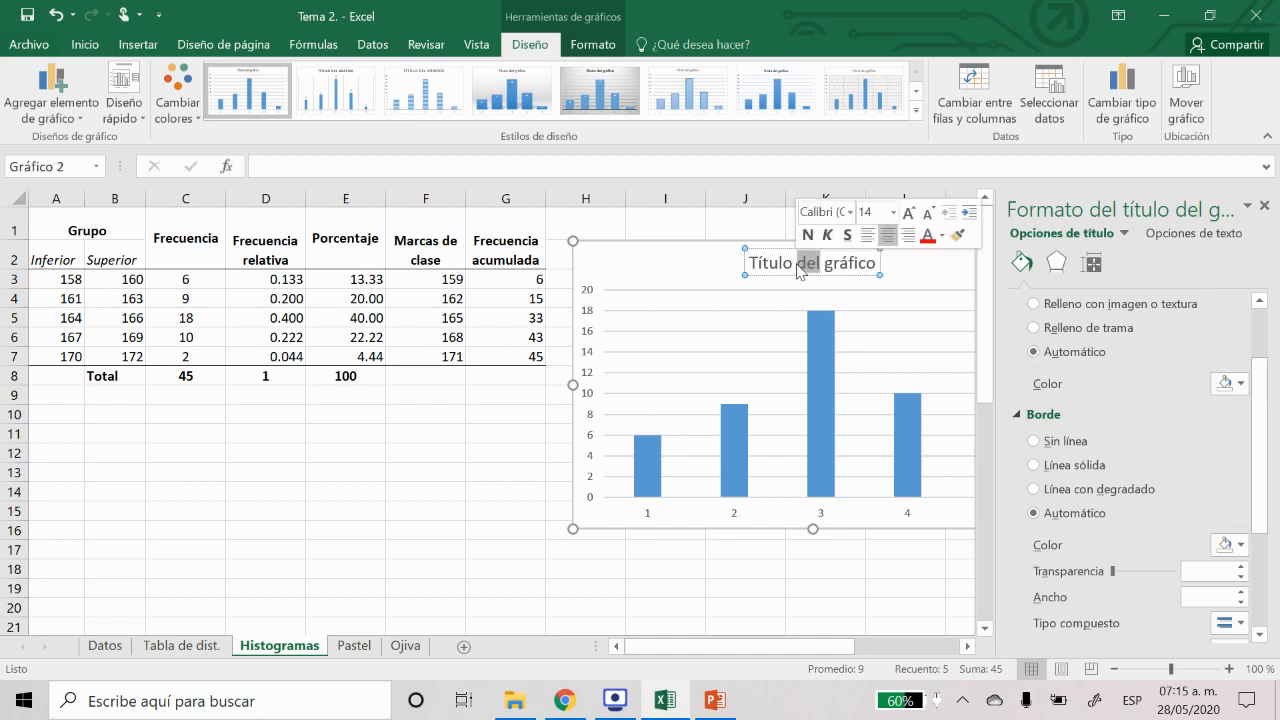
double_click(776, 262)
key("Delete")
key("Delete")
key("Delete")
key("Delete")
key("Delete")
key("Delete")
key("Delete")
key("Delete")
key("Delete")
key("Delete")
key("Delete")
key("Delete")
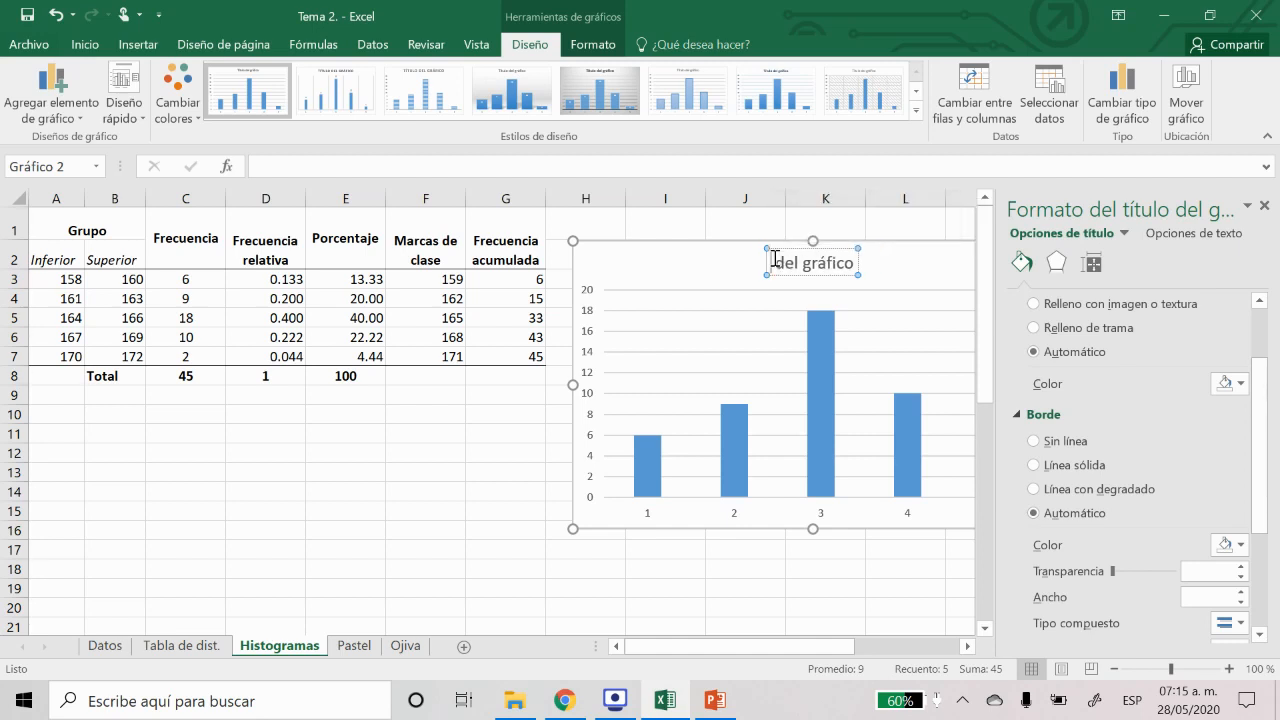
type("Hi")
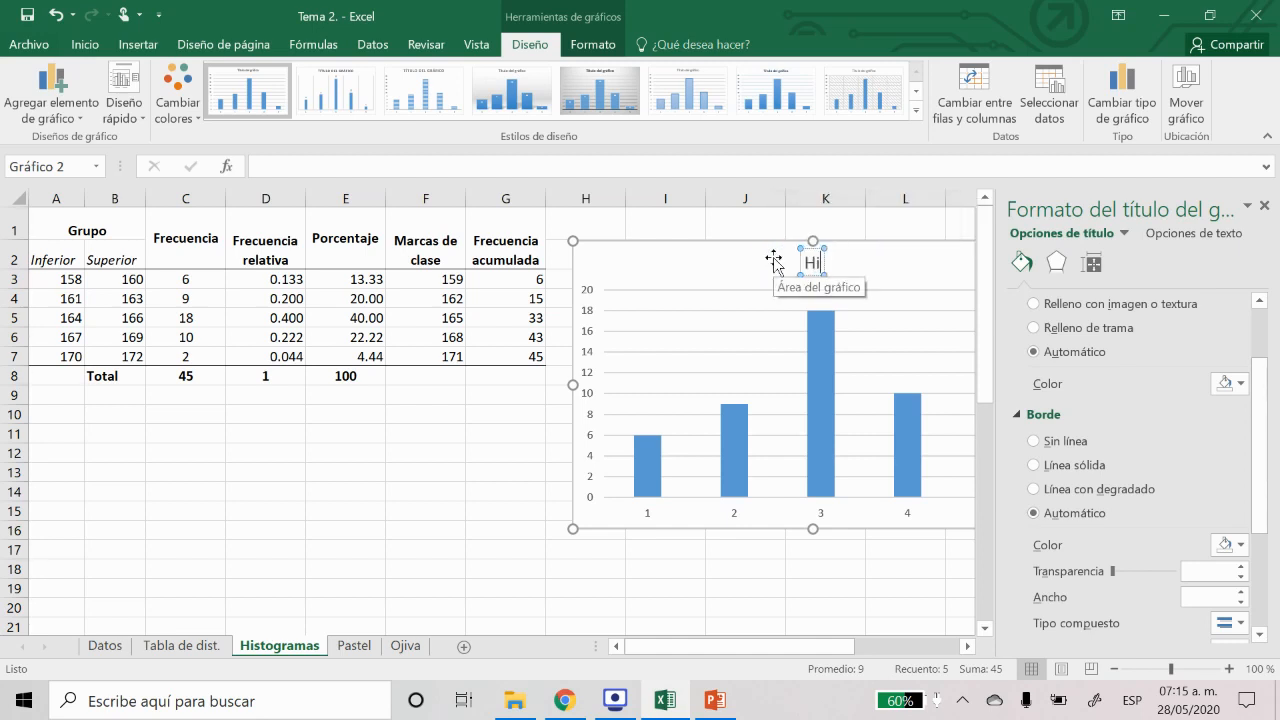
type("stograma")
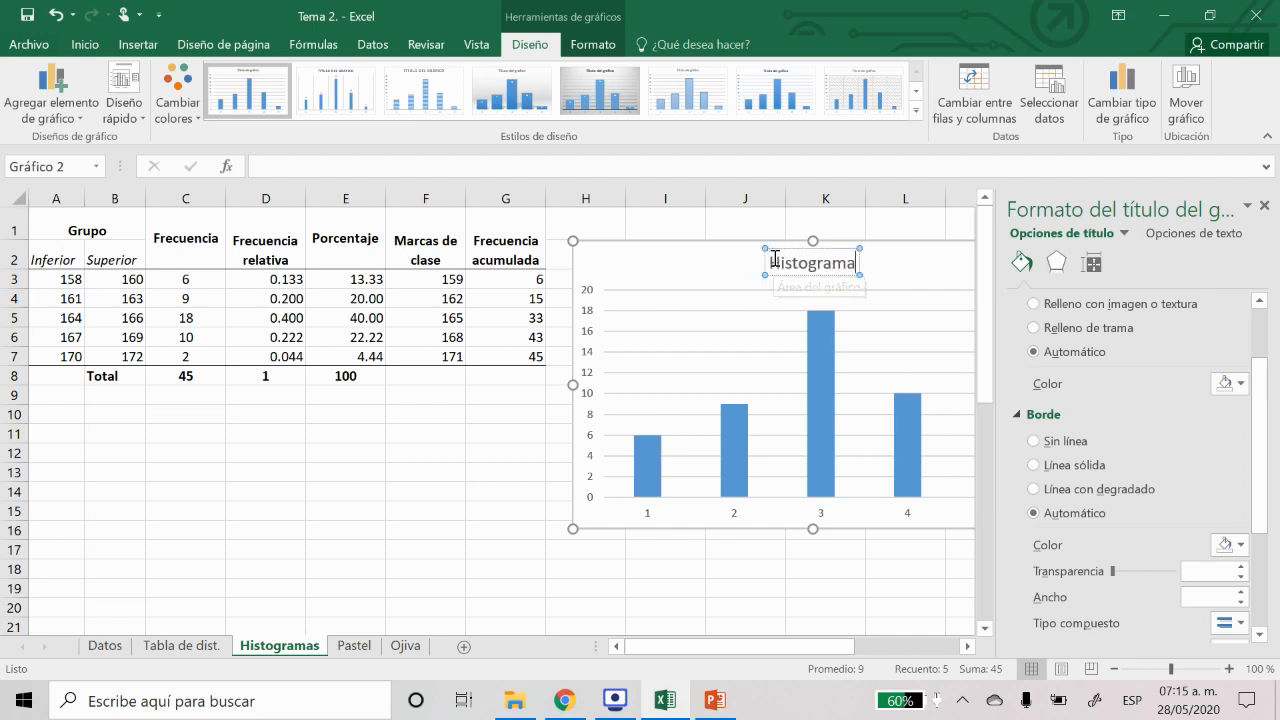
Set the gap width of the column series to 0%
left_click(822, 404)
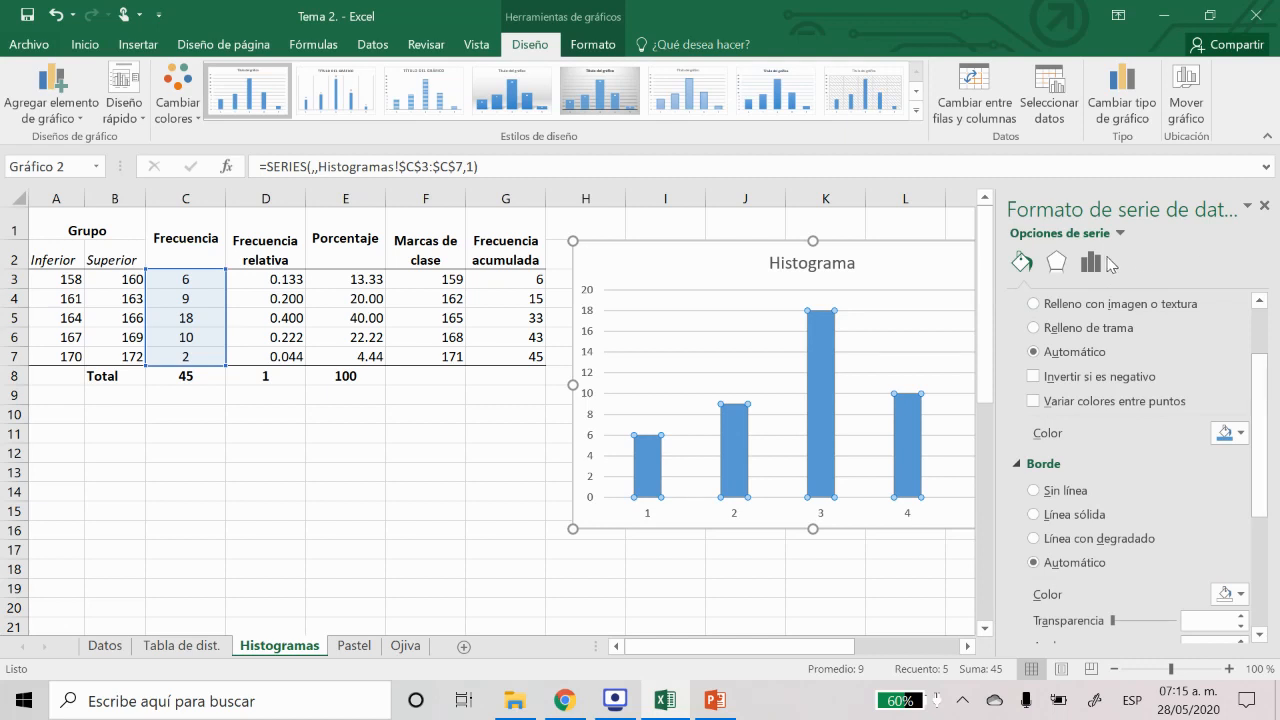
left_click(1092, 262)
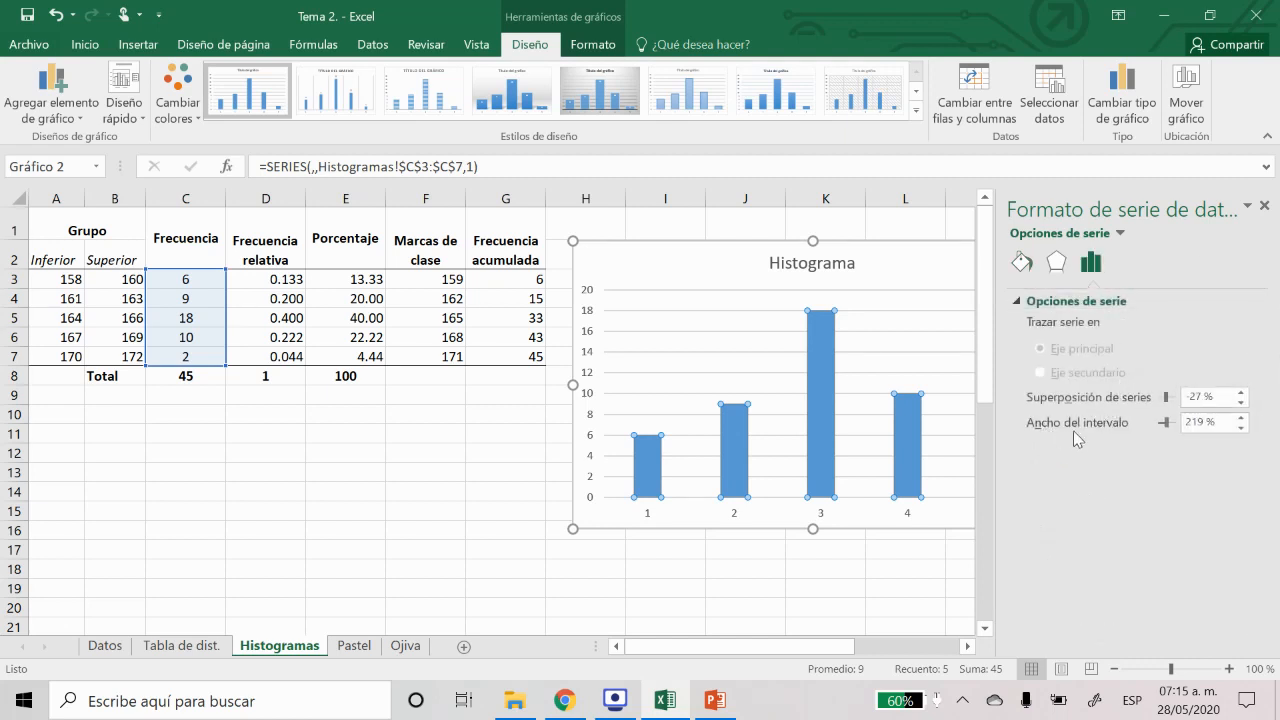
left_click(1205, 422)
double_click(1192, 423)
key("BackSpace")
key("Return")
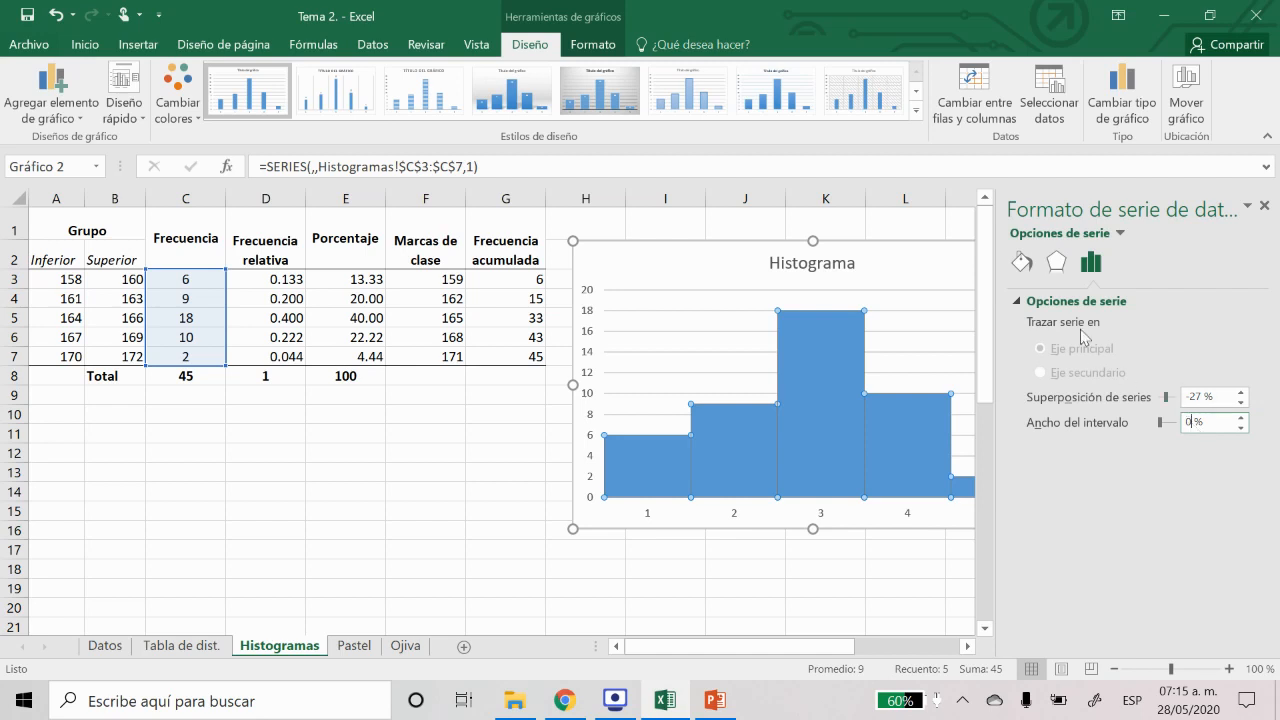
Give the columns a solid light green fill and a solid black border line
left_click(1022, 262)
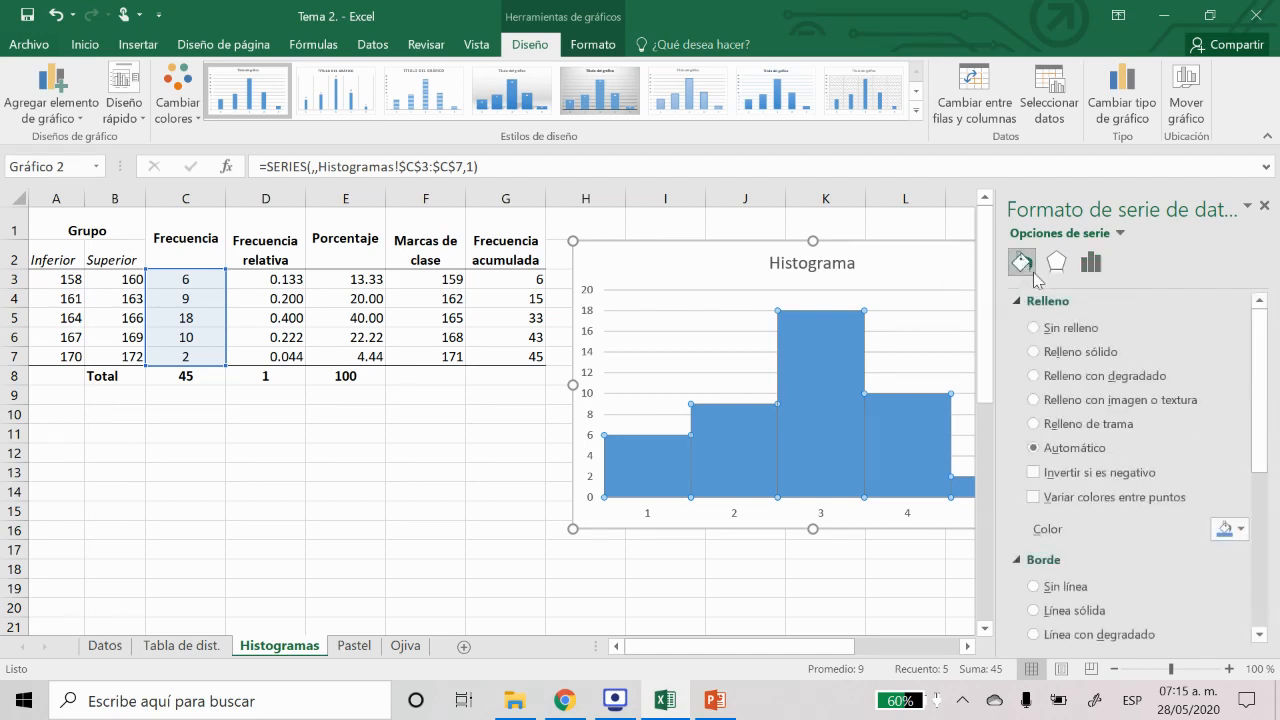
left_click(1065, 353)
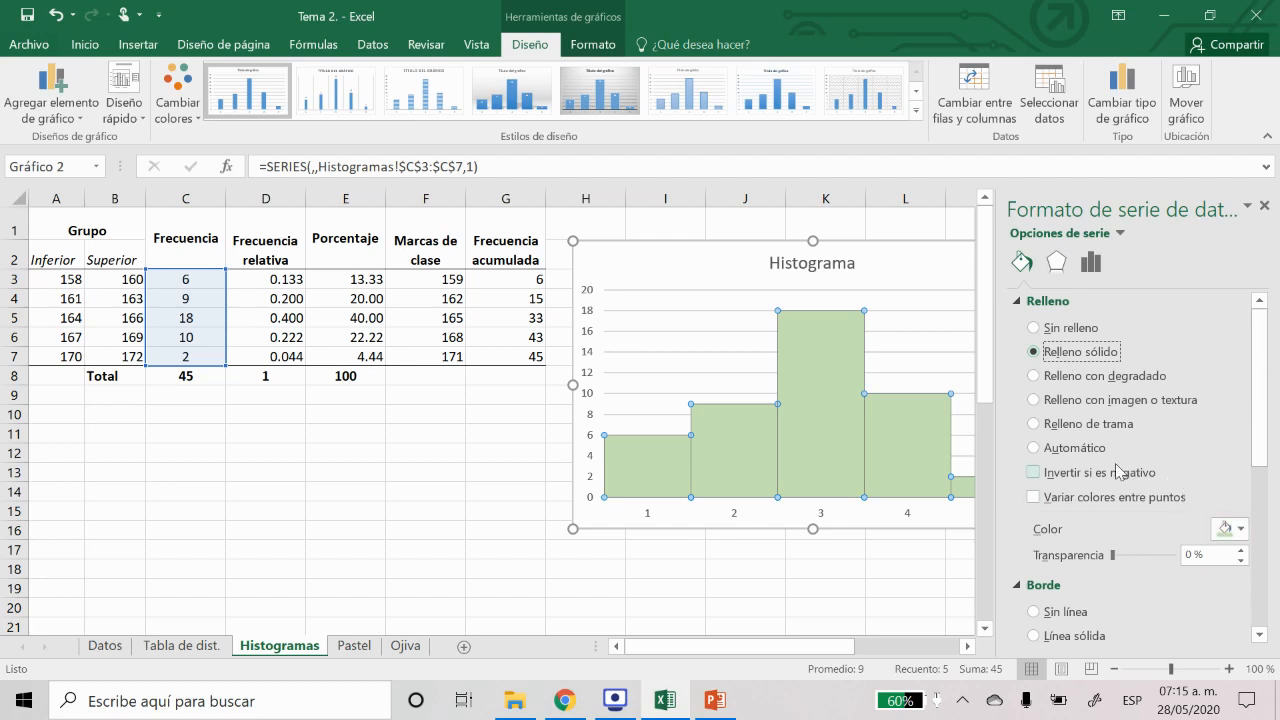
scroll(1157, 520, "down", 2)
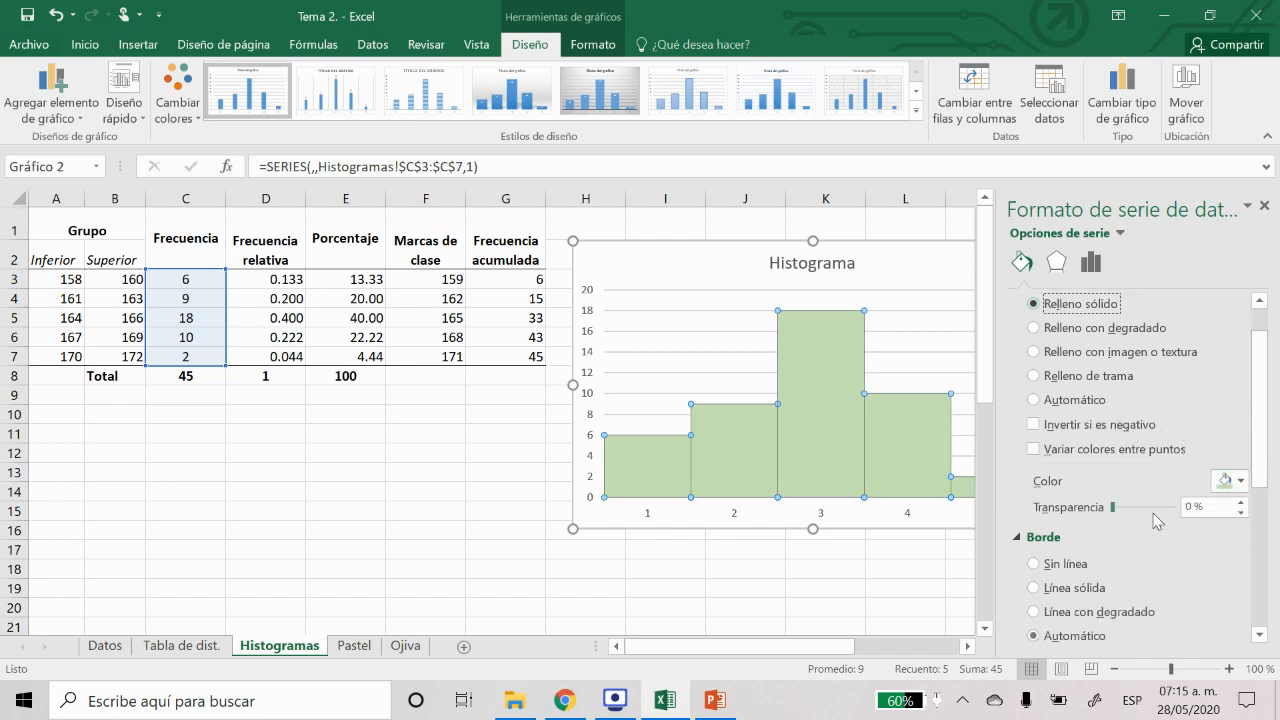
scroll(1157, 520, "down", 2)
left_click(1082, 541)
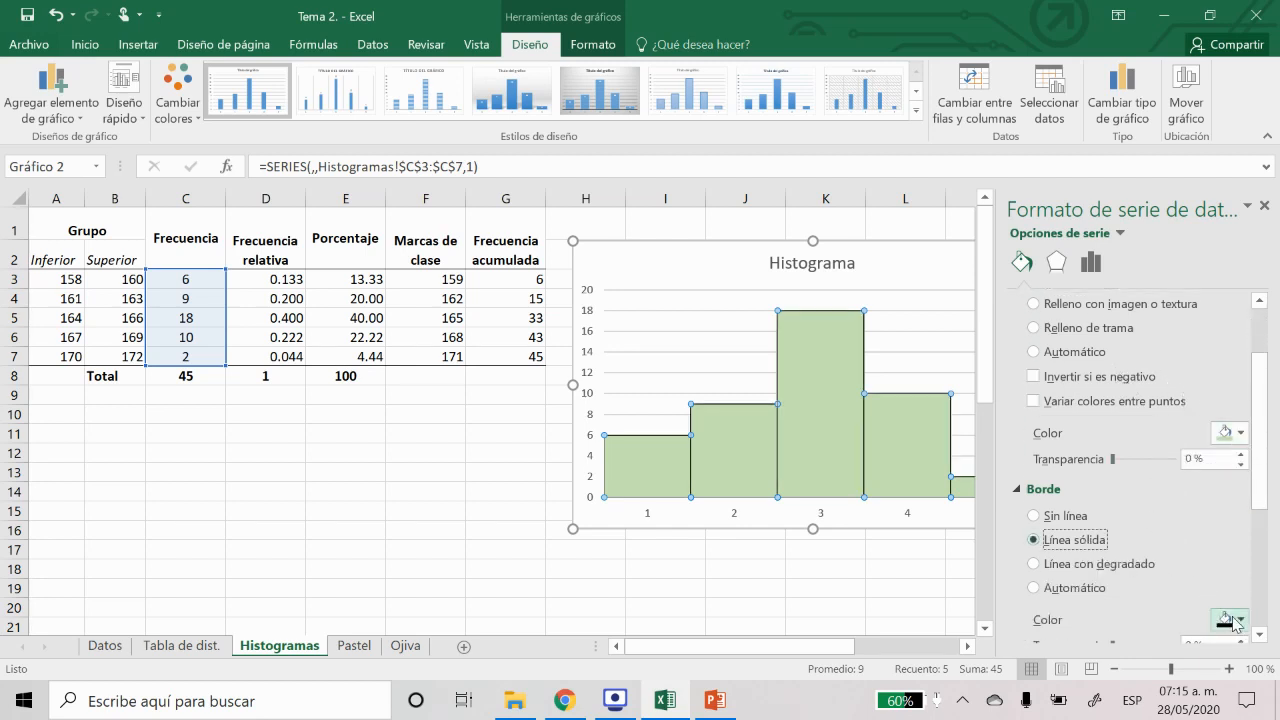
left_click(1266, 209)
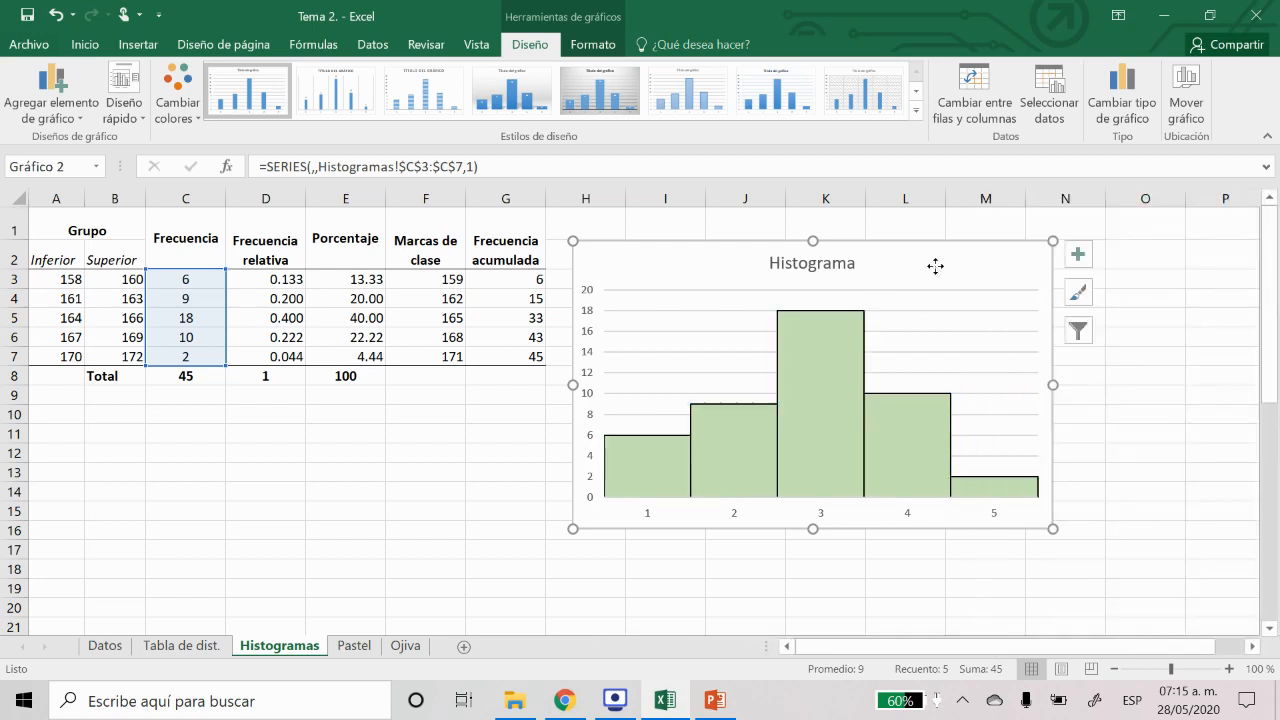
Add axis titles to the chart and name the vertical axis "Frecuencia"
mouse_move(946, 262)
left_mouse_down()
mouse_move(963, 260)
mouse_move(928, 276)
left_mouse_up()
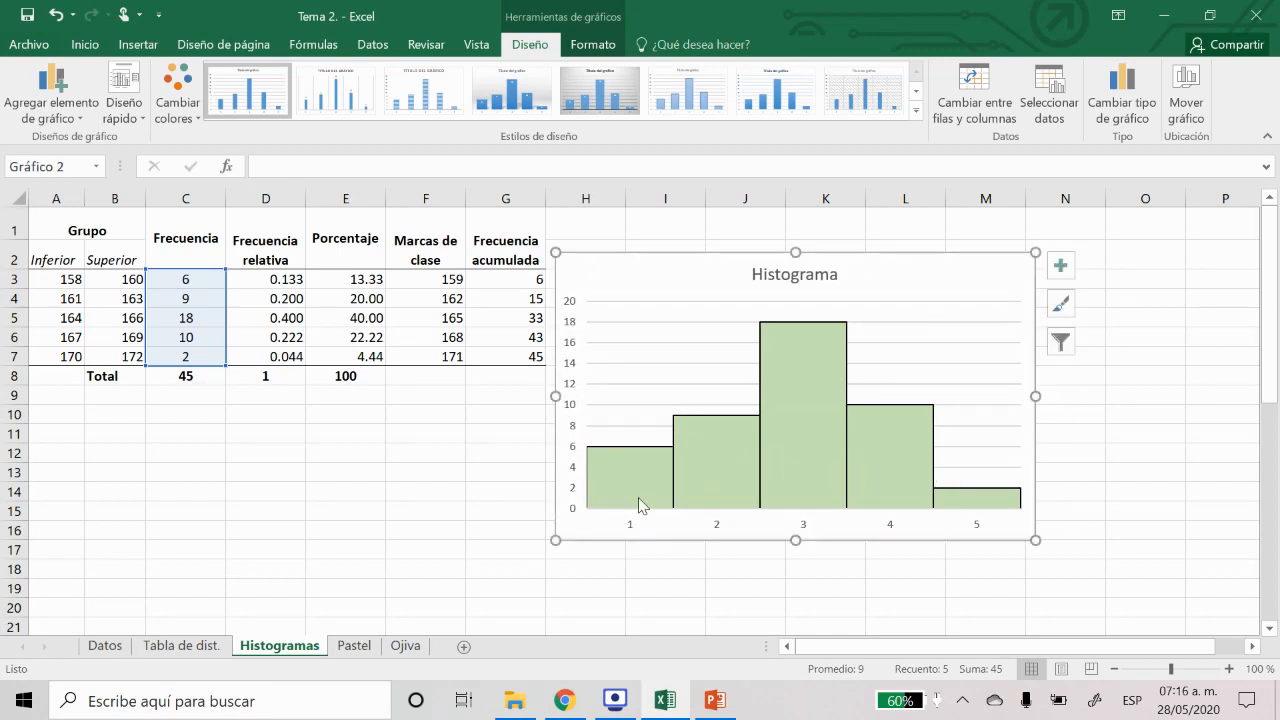
left_click(1063, 271)
left_click(1102, 306)
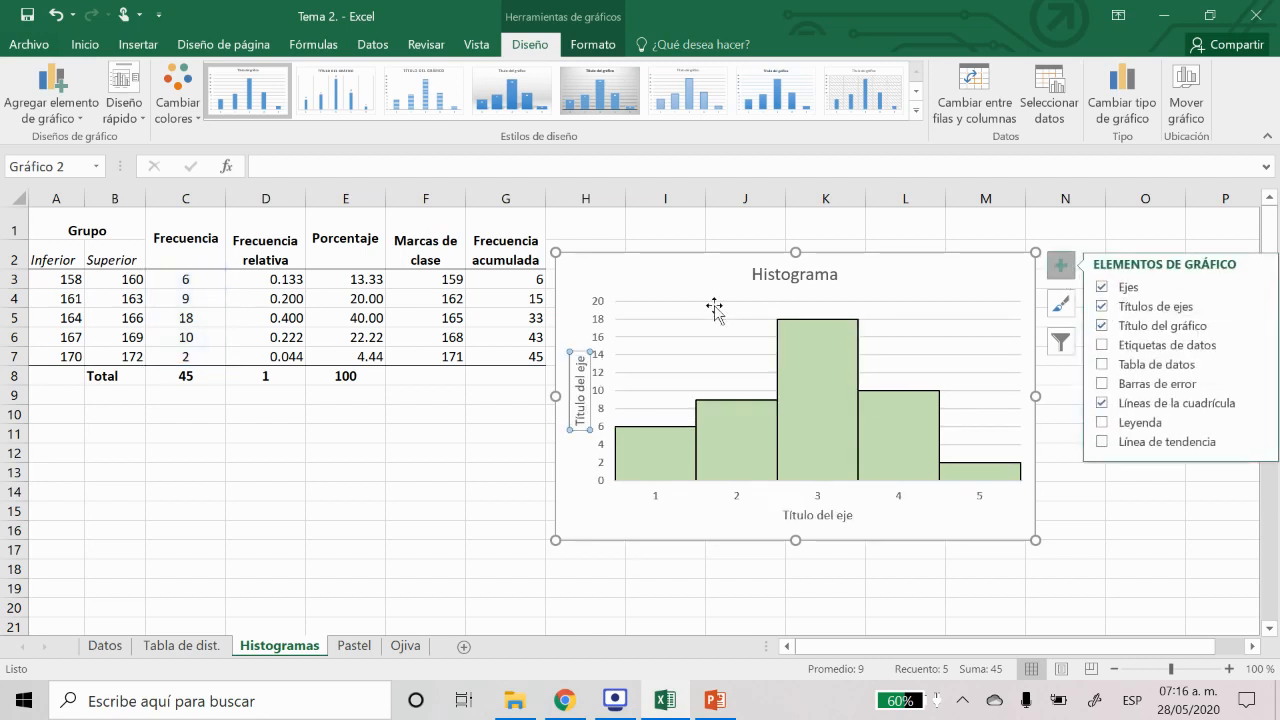
left_click(587, 383)
triple_click(576, 383)
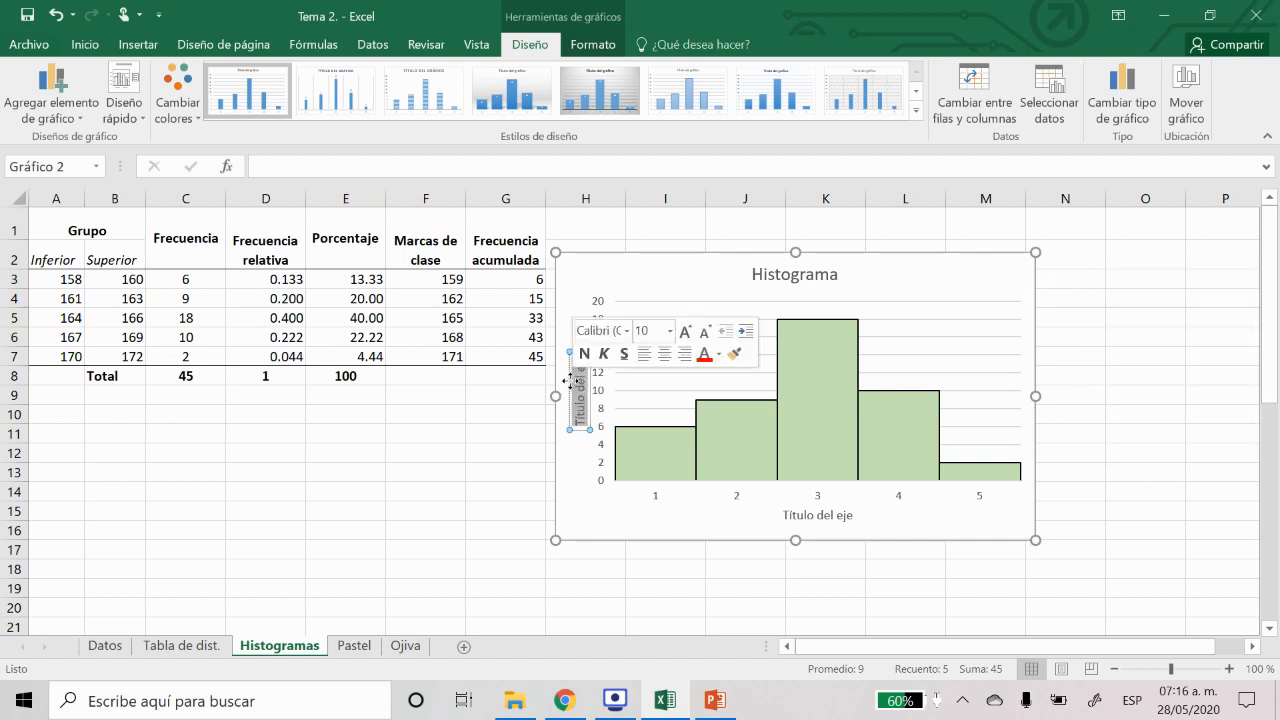
type("Frecuencia")
Name the horizontal axis "Categorías"
left_click(812, 515)
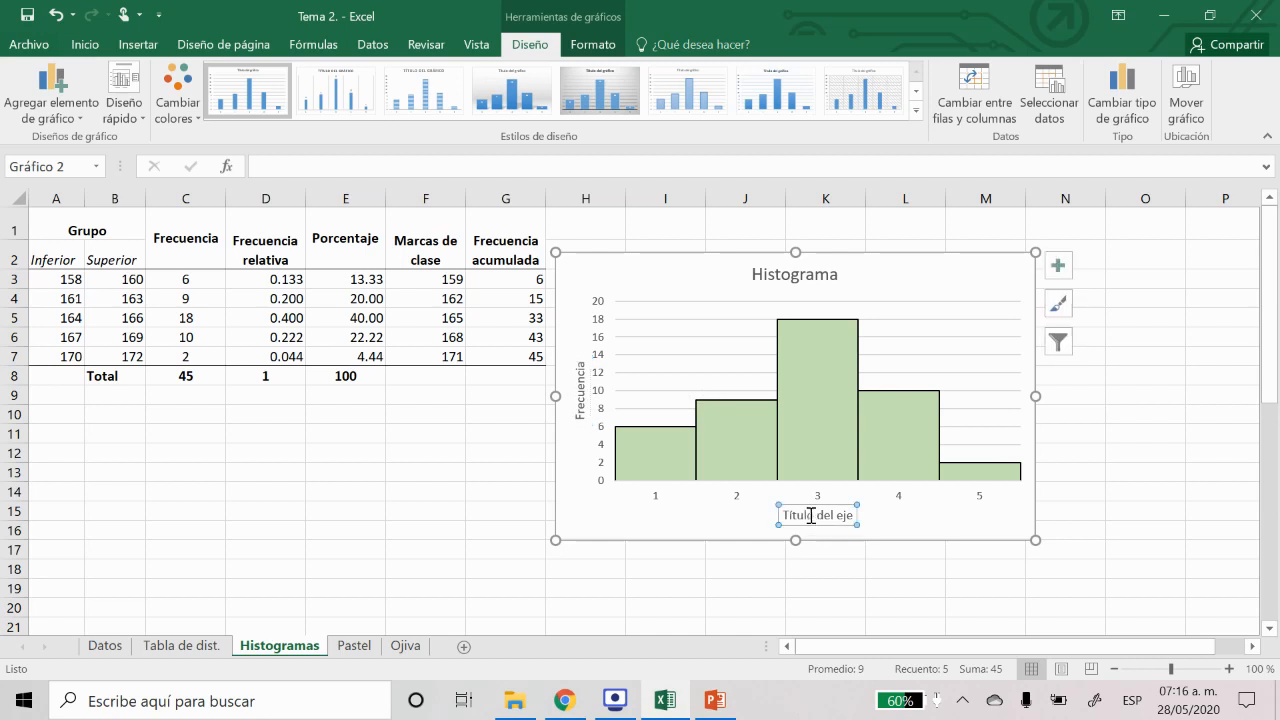
triple_click(812, 515)
type("Ca")
type("ases")
type("es")
left_click(765, 502)
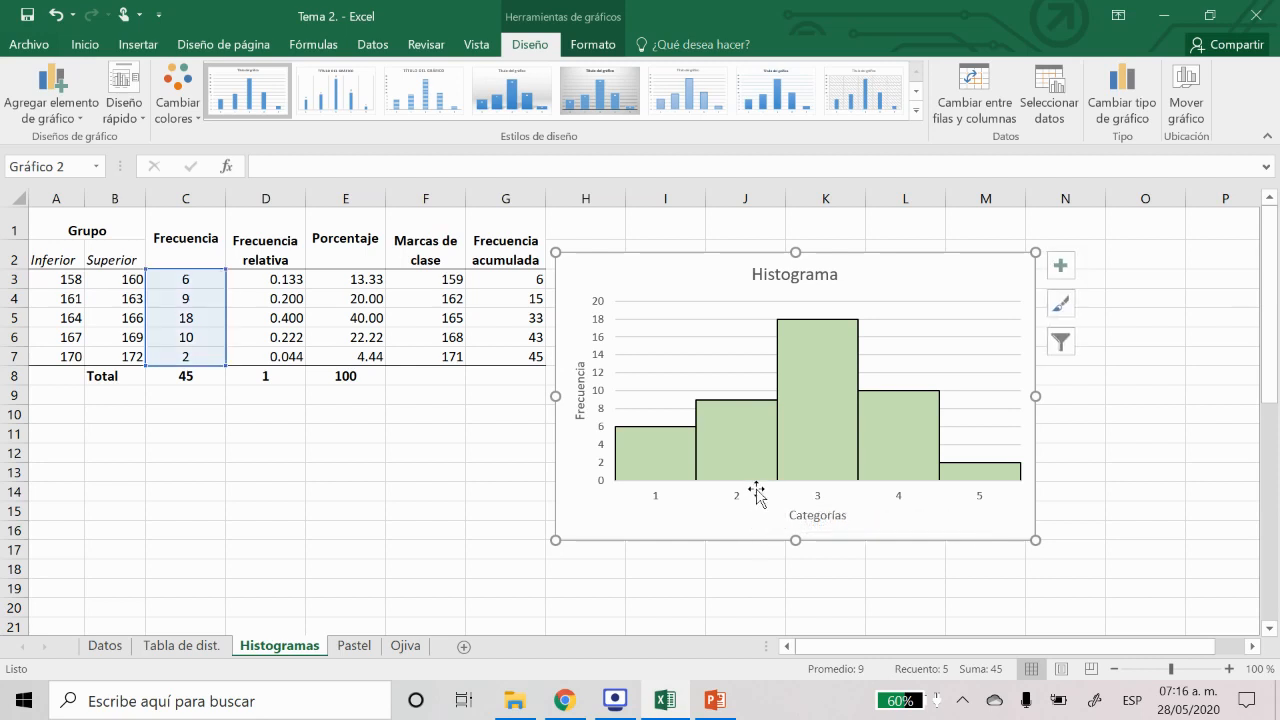
Use the class marks F3:F7 as horizontal axis labels and move the chart away from the table, leaving column H free
right_click(970, 517)
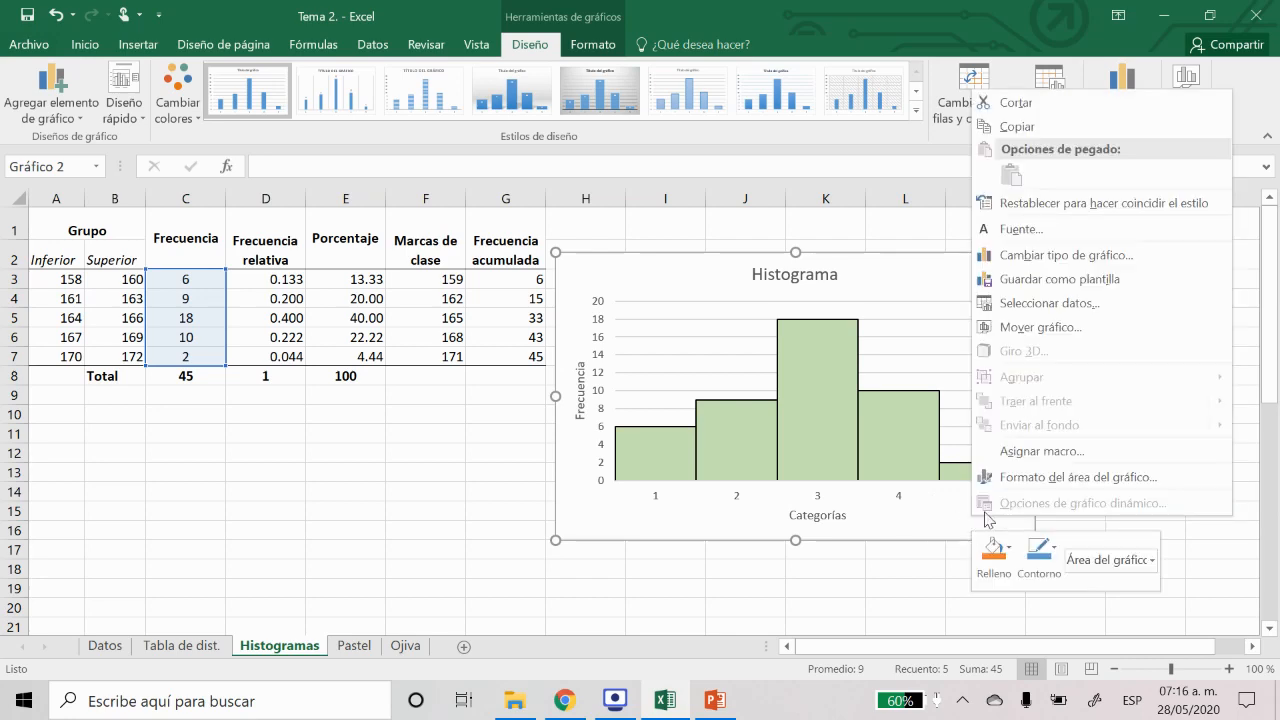
left_click(1000, 303)
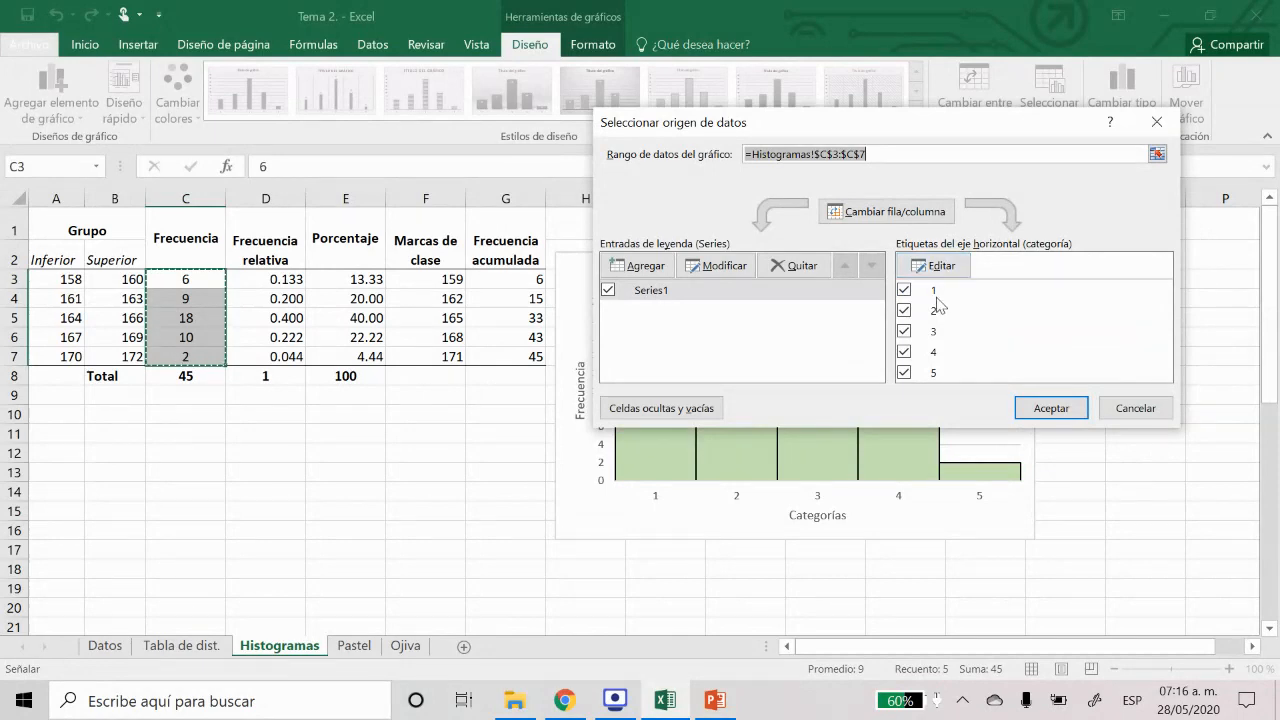
left_click(935, 265)
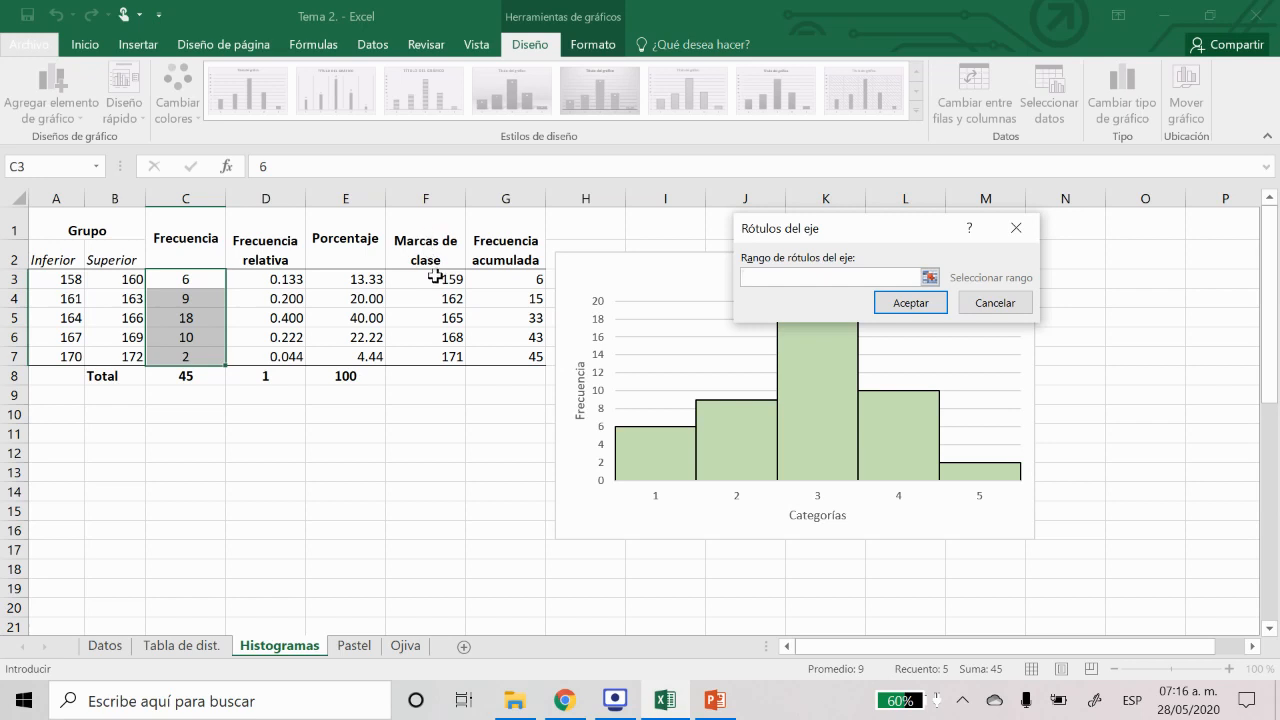
left_click_drag(436, 276, 429, 351)
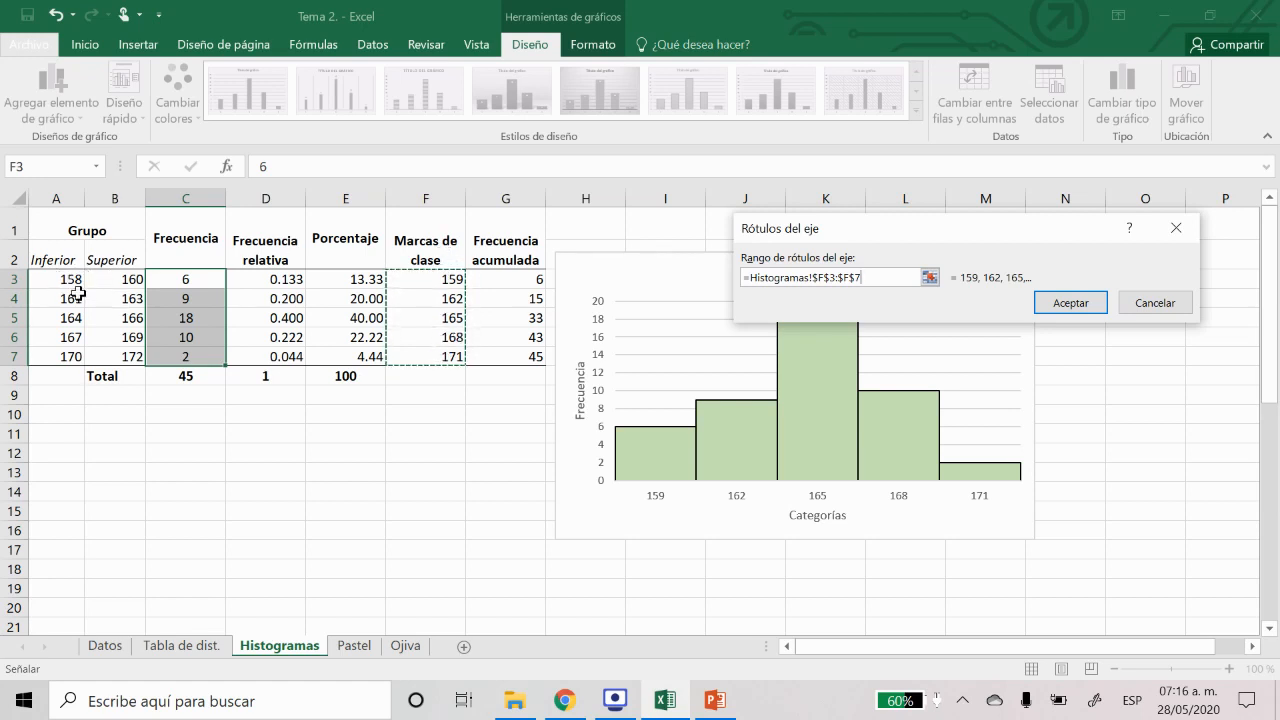
left_click(1068, 302)
left_click(1052, 408)
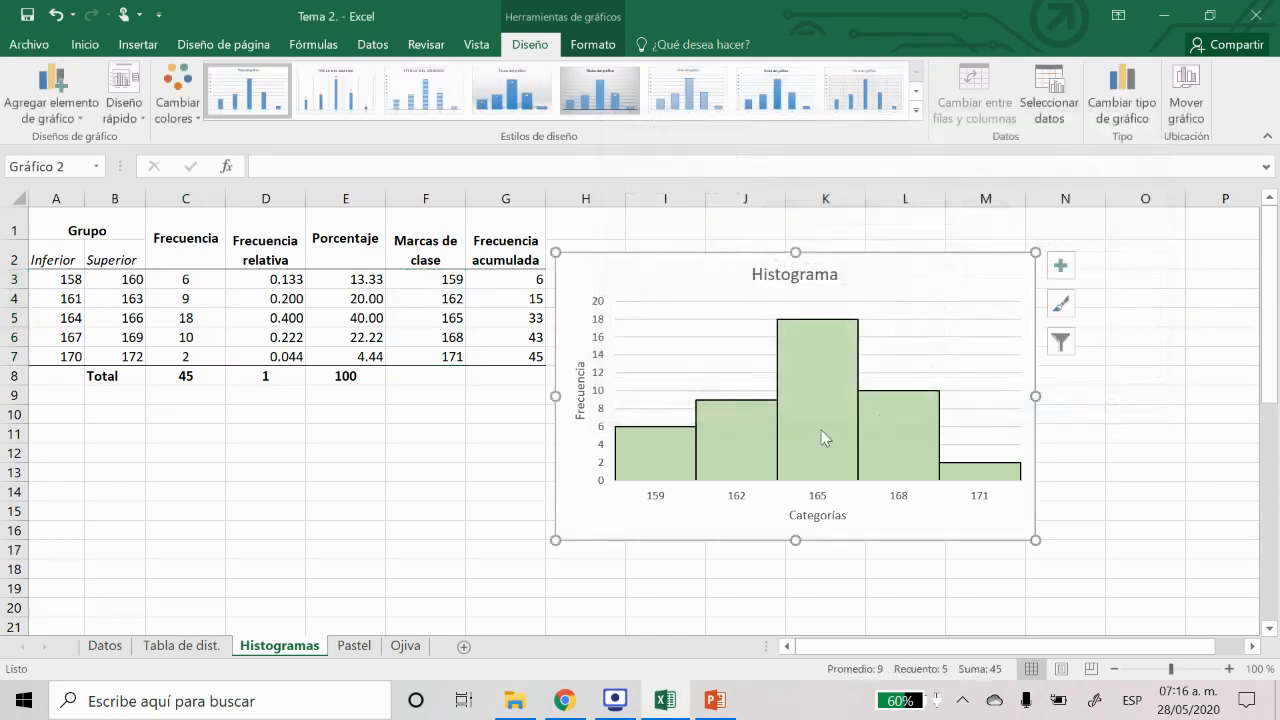
left_click_drag(655, 505, 800, 488)
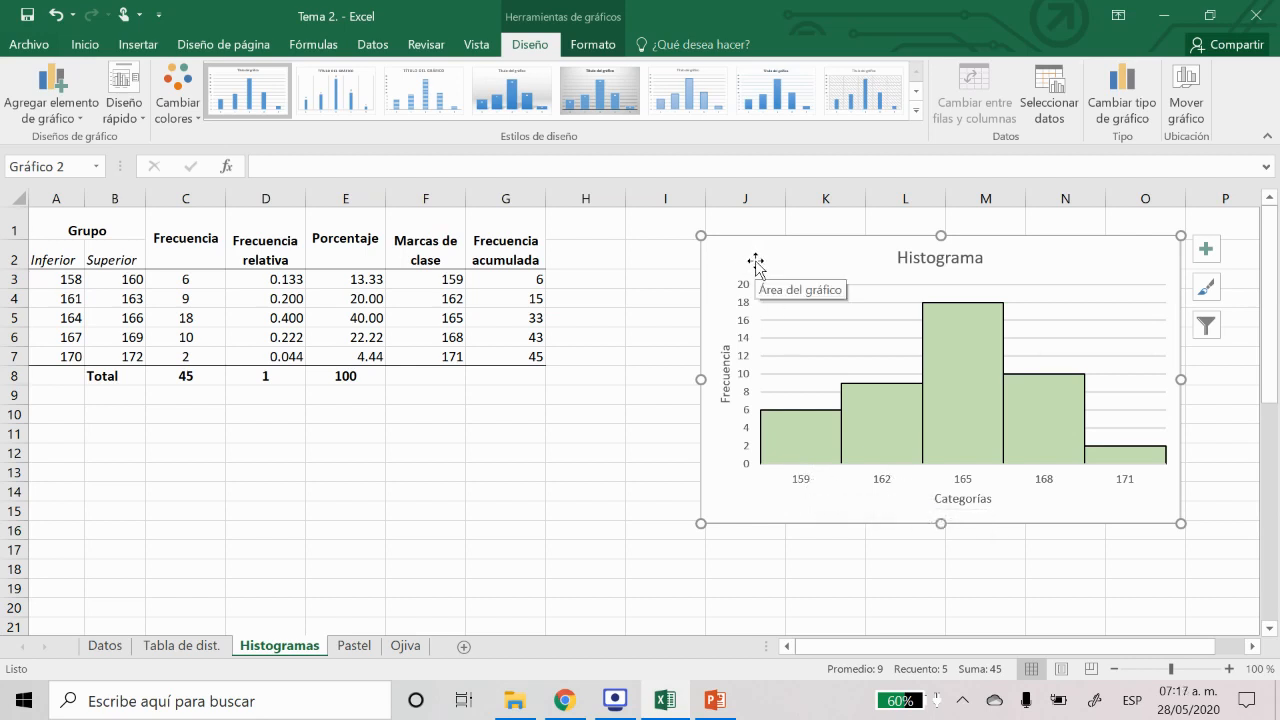
Enter the group label 158-161 in H3
left_click(594, 278)
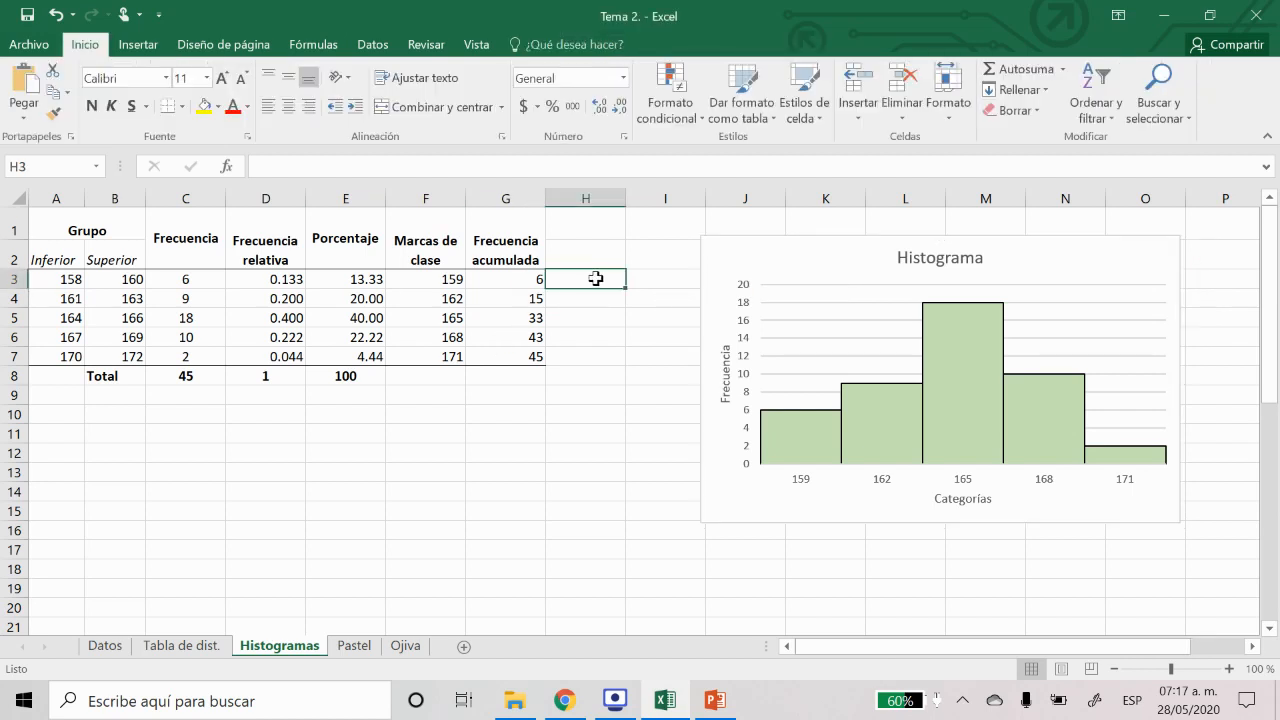
type("158-161")
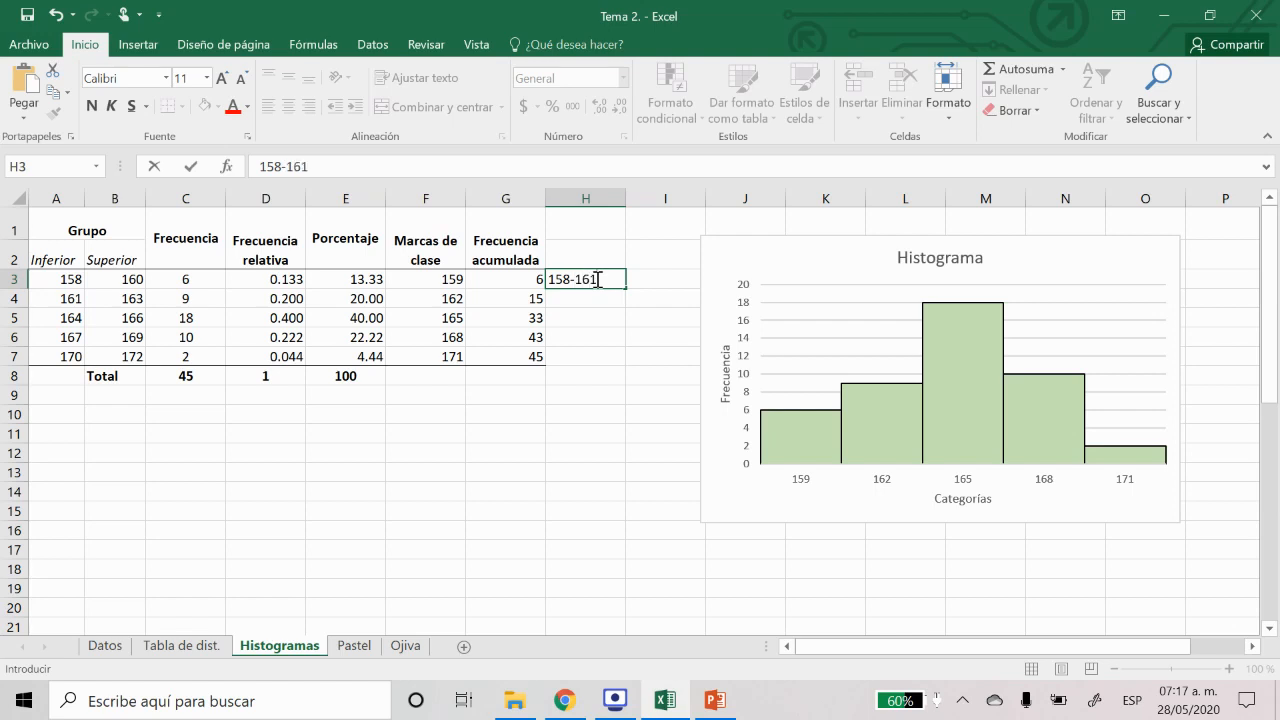
key("Return")
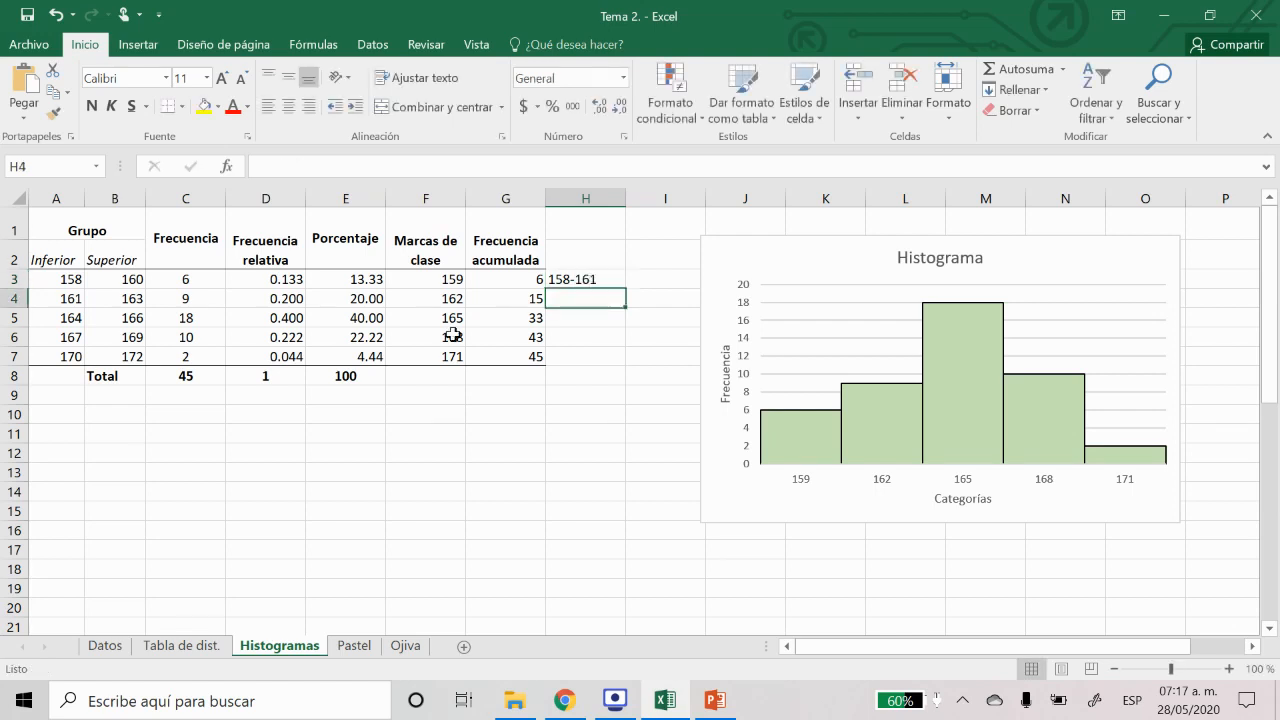
Copy the group labels G4:G8 from the Datos sheet into H3:H7 of the Histogramas sheet
left_click(124, 651)
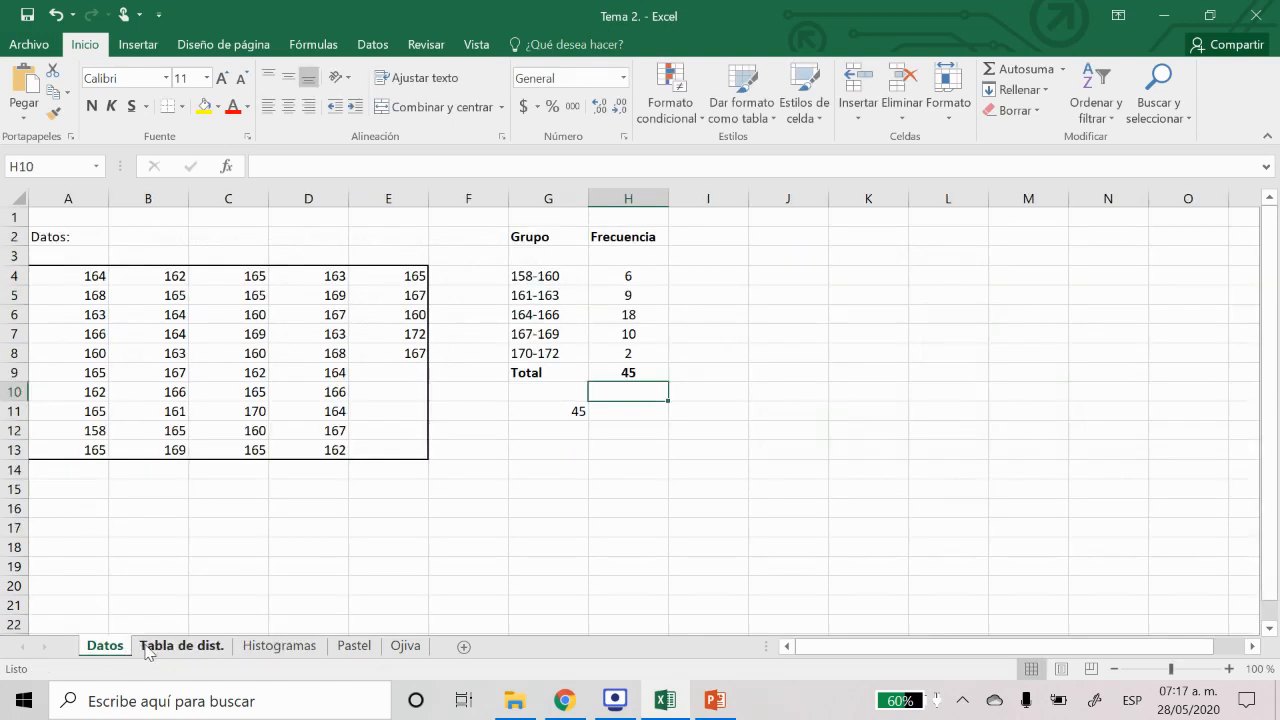
left_click_drag(565, 280, 577, 350)
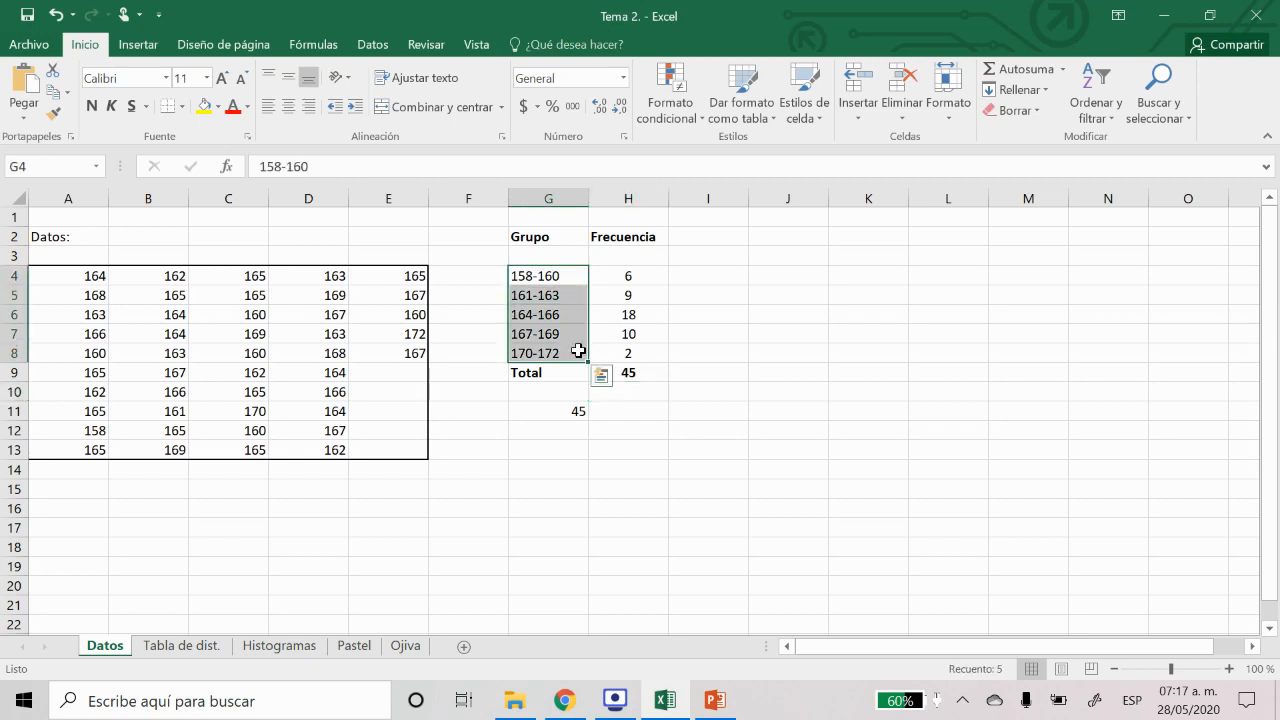
key("ctrl+c")
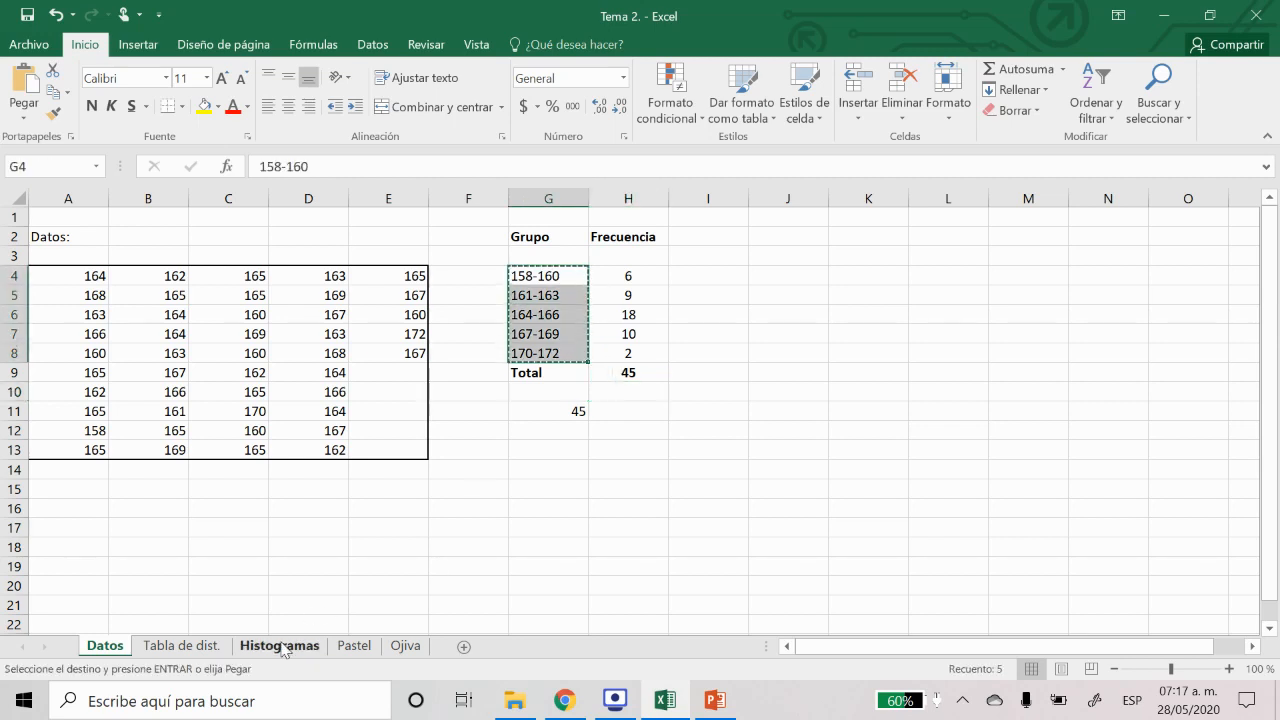
left_click(280, 646)
left_click(600, 281)
key("ctrl+v")
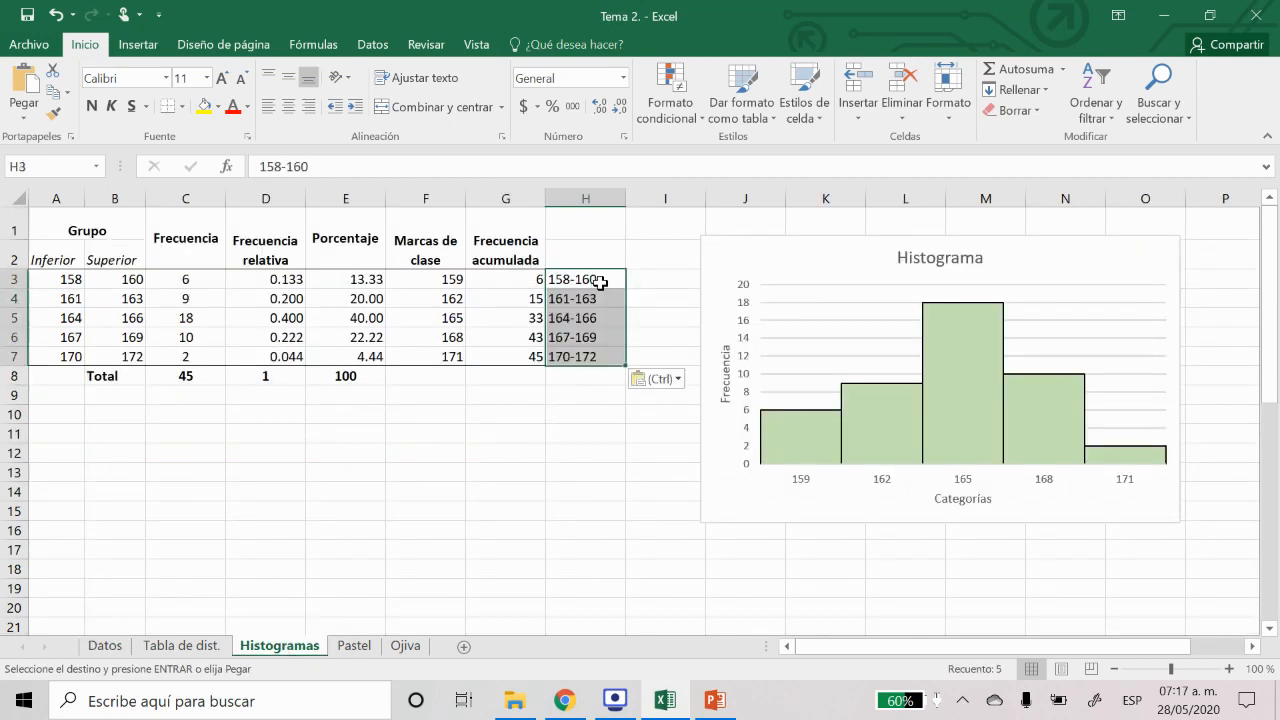
Use the group labels H3:H7 as the histogram's horizontal axis labels and move the chart beside the table
left_click(812, 478)
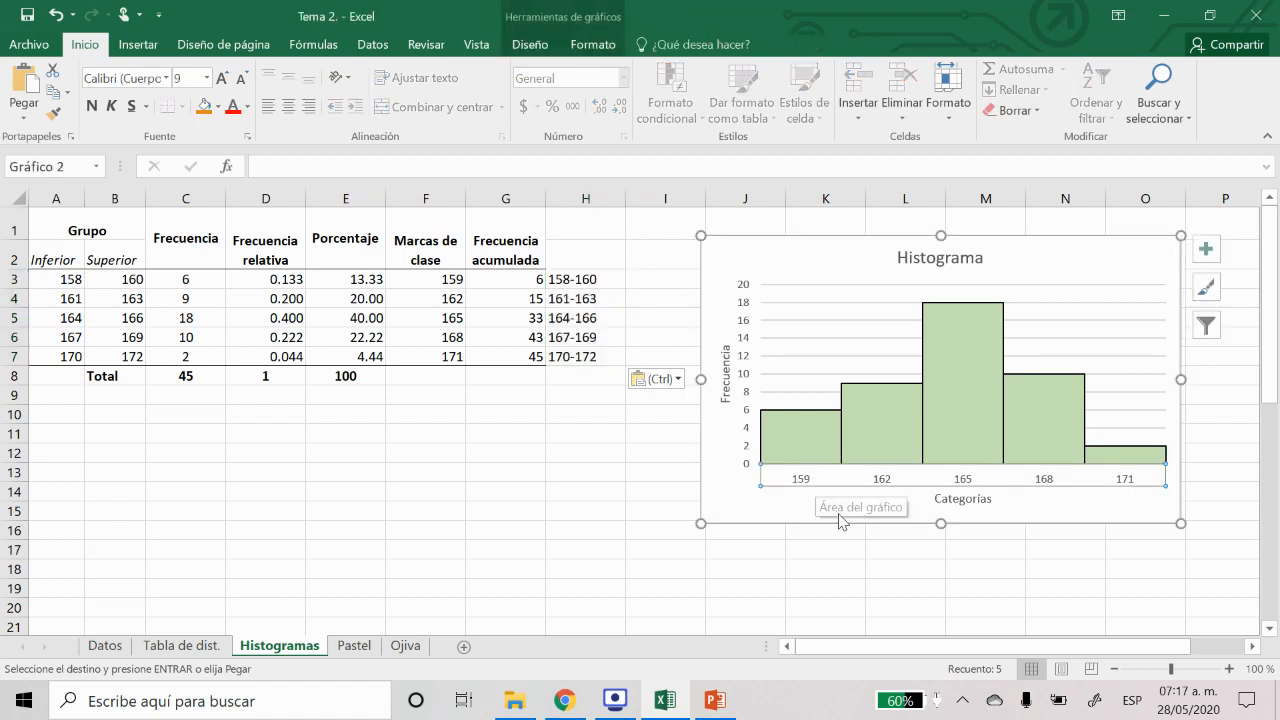
right_click(835, 515)
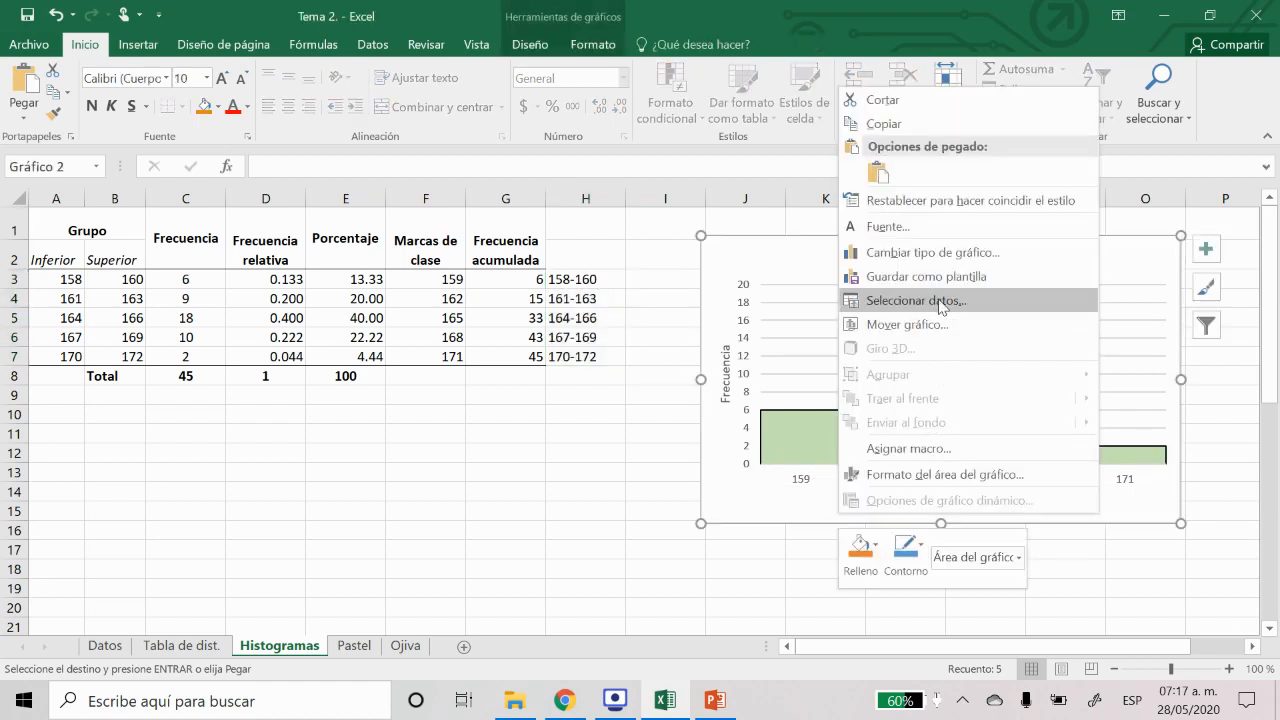
left_click(940, 302)
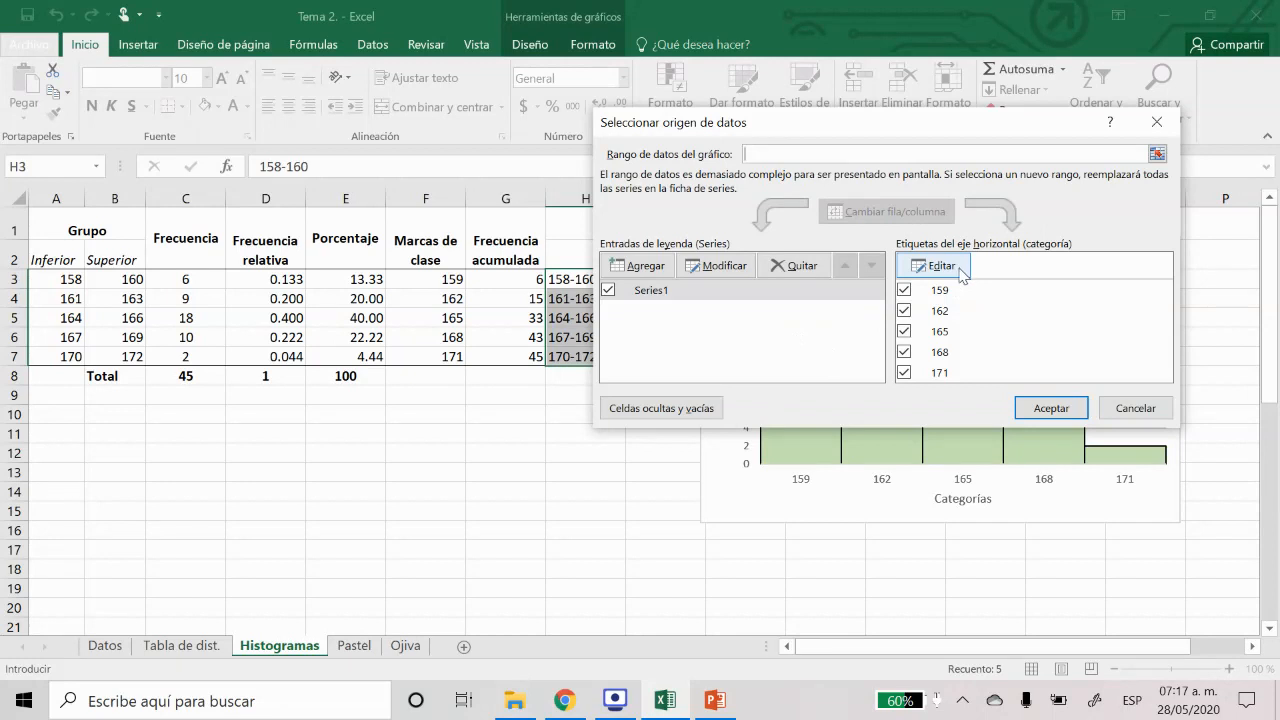
left_click(942, 266)
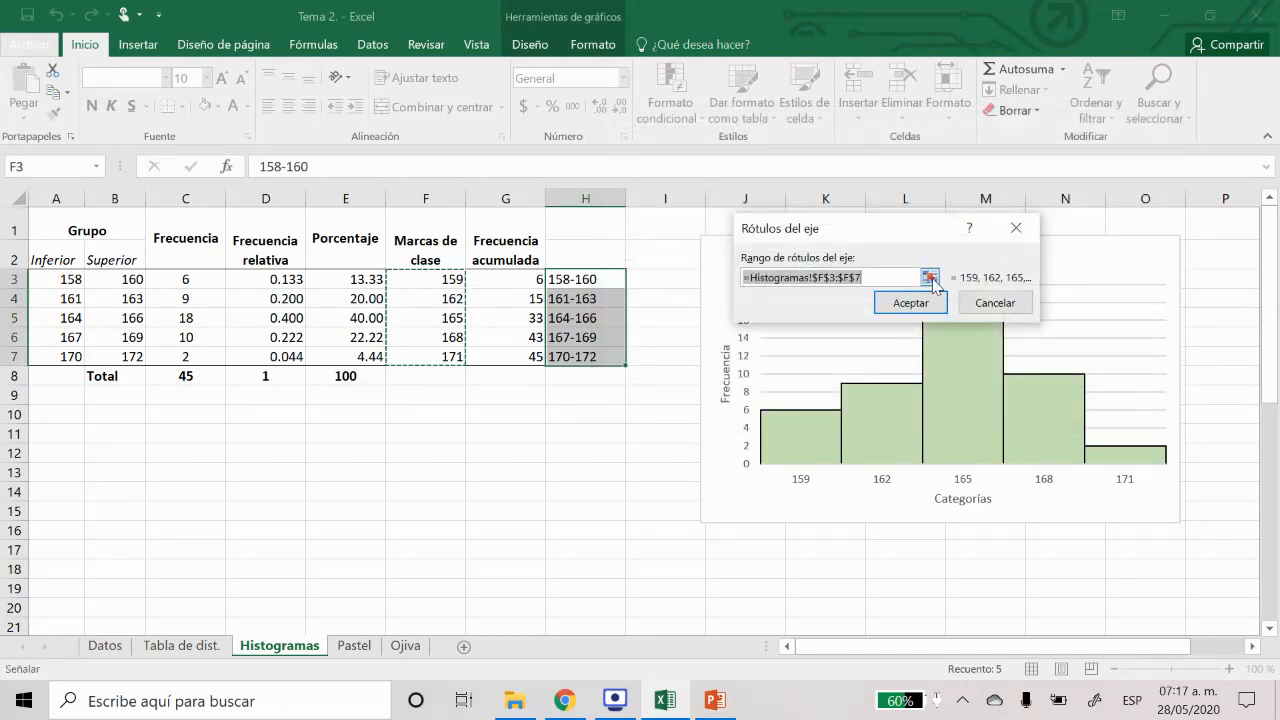
left_click(573, 279)
left_click_drag(573, 279, 585, 357)
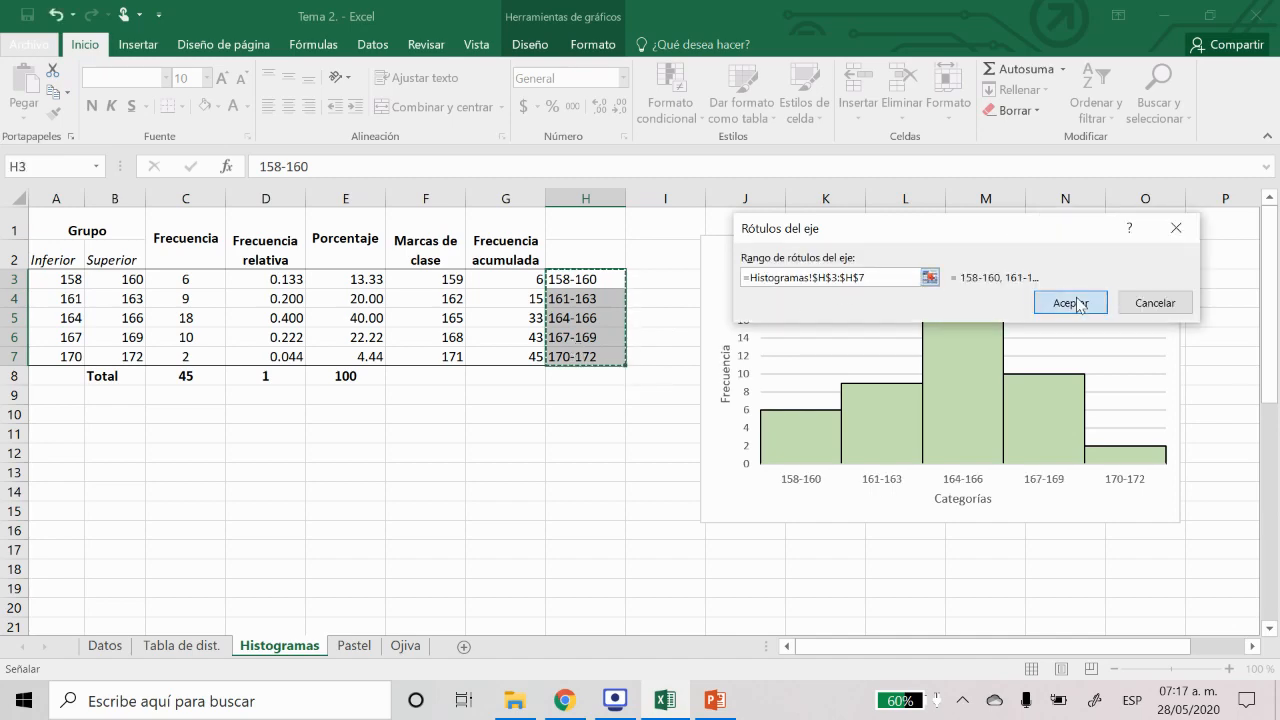
left_click(1070, 302)
left_click(1051, 405)
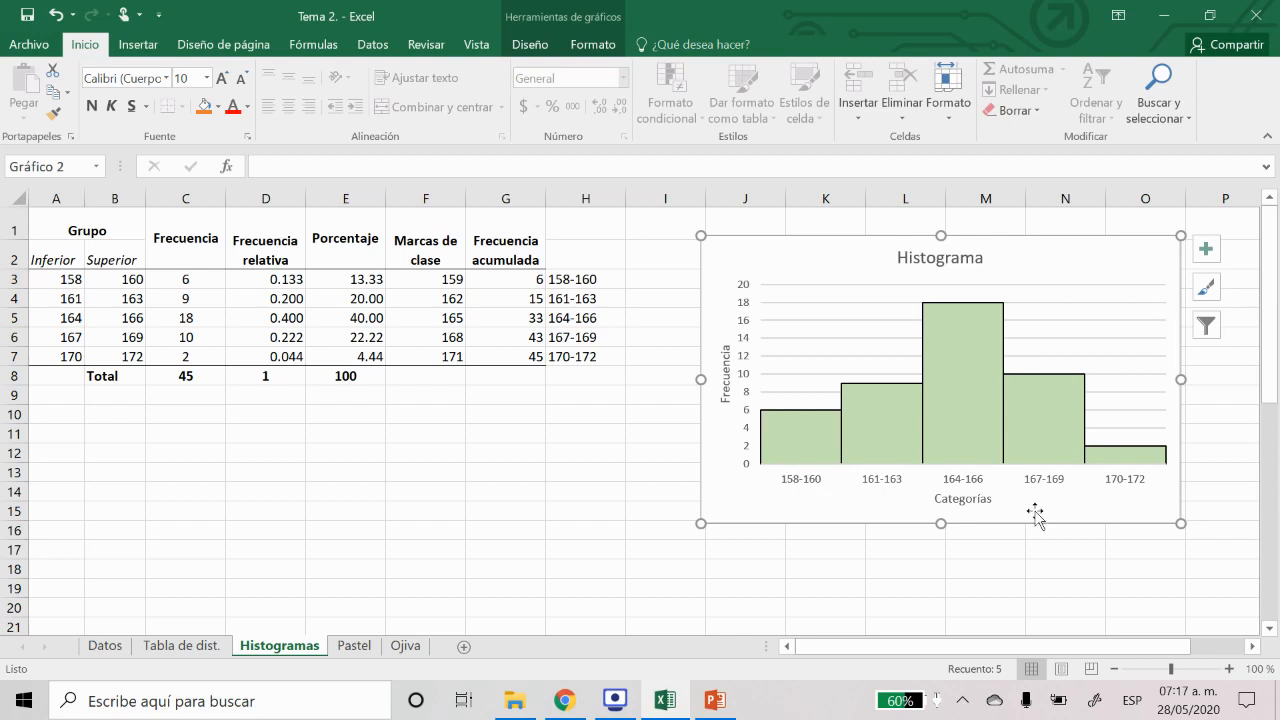
left_click_drag(1075, 255, 1000, 263)
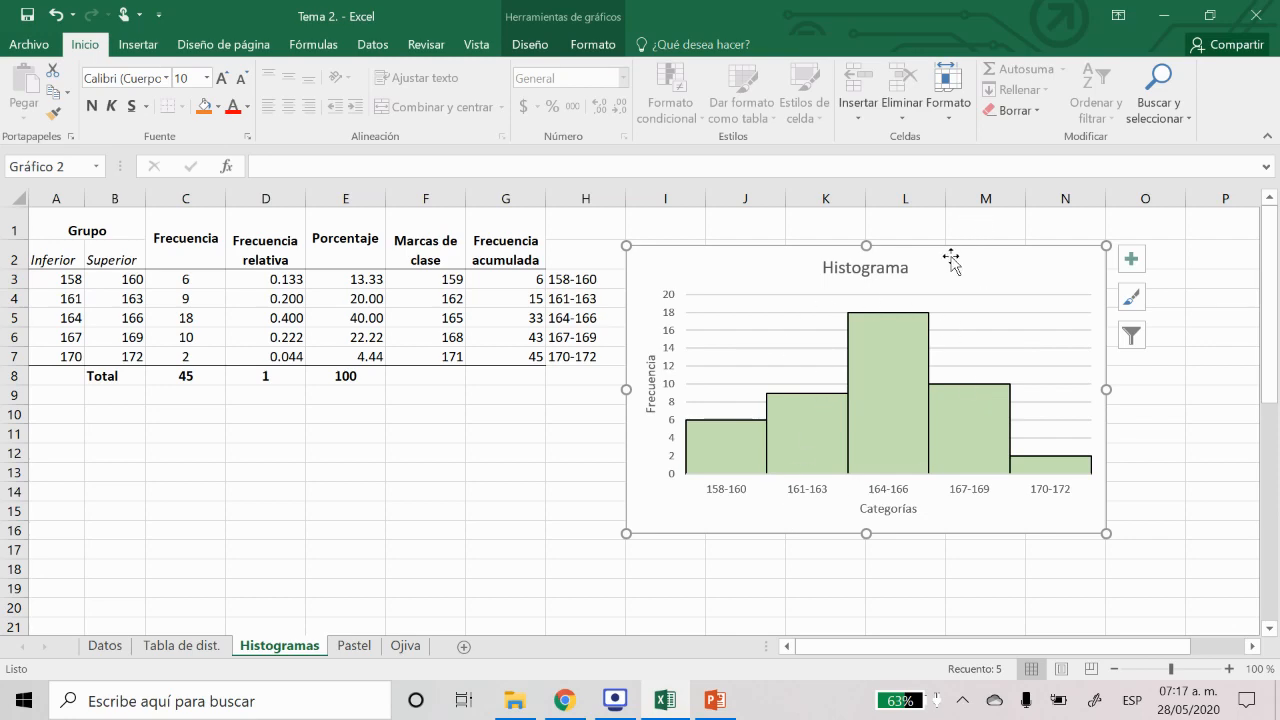
Switch to PowerPoint and present slide 8, "3. Polígonos de frecuencia", to review frequency polygons
left_click(715, 700)
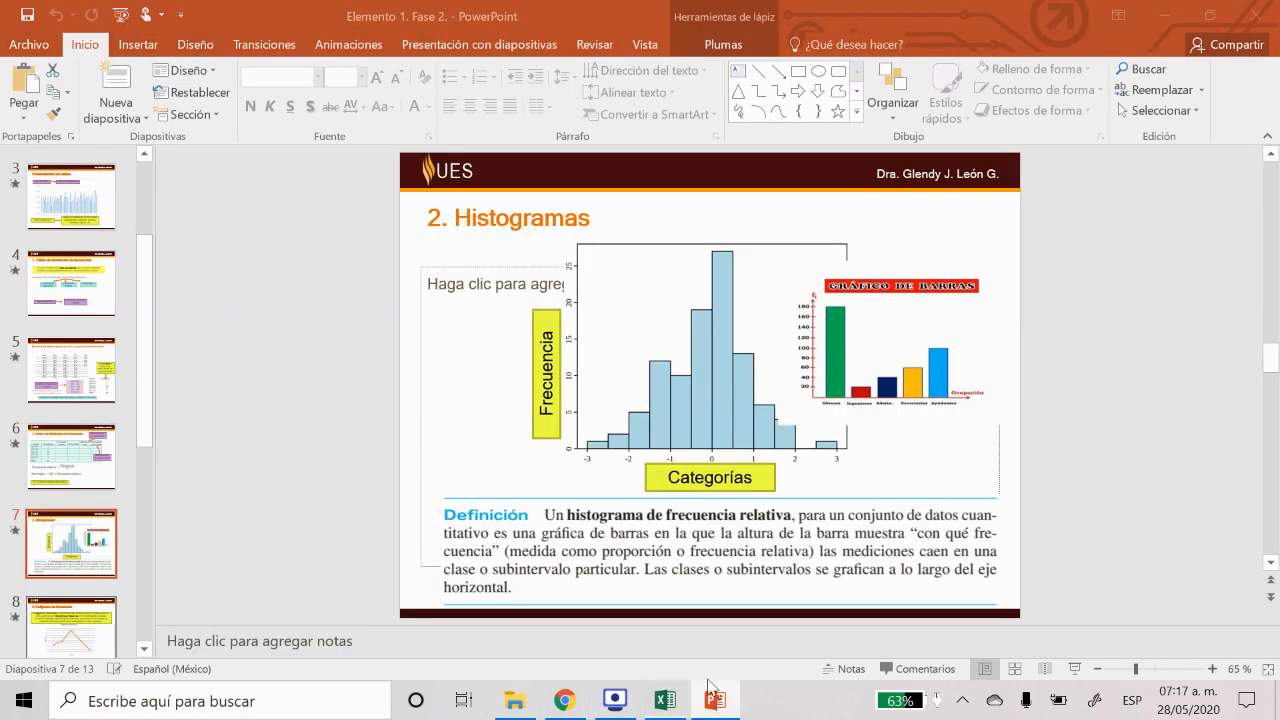
scroll(260, 485, "down", 1)
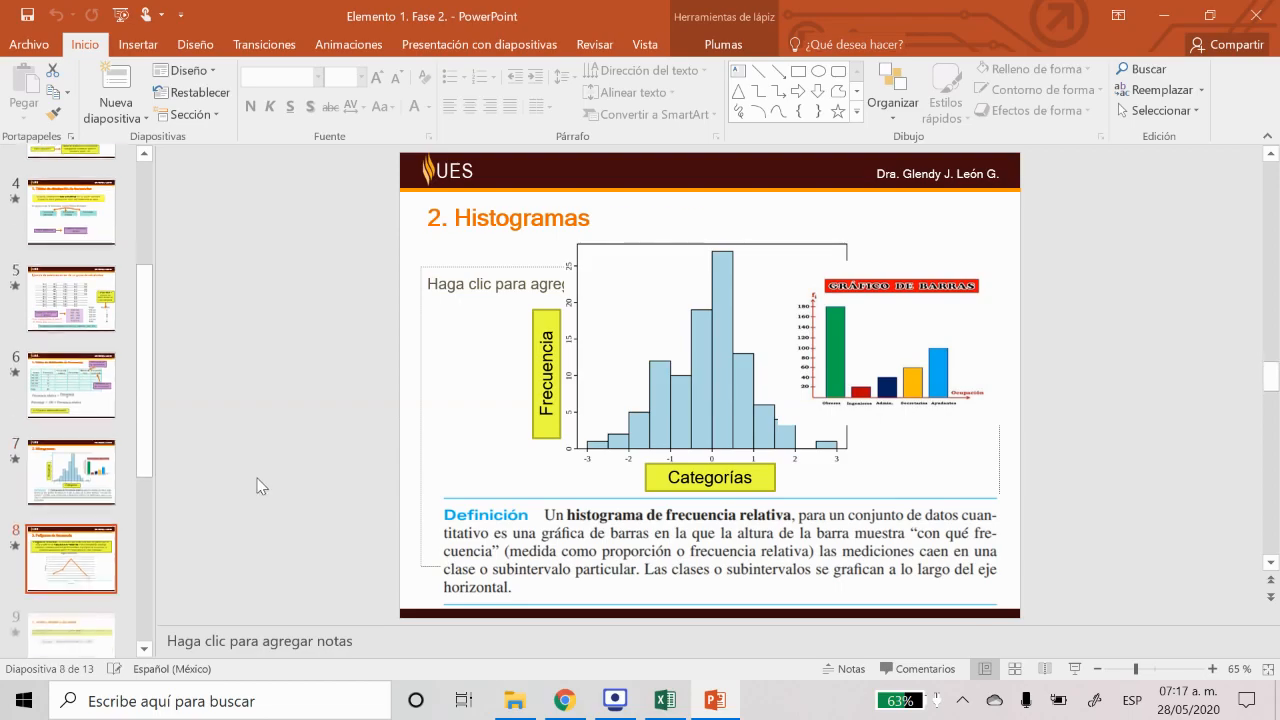
key("shift+F5")
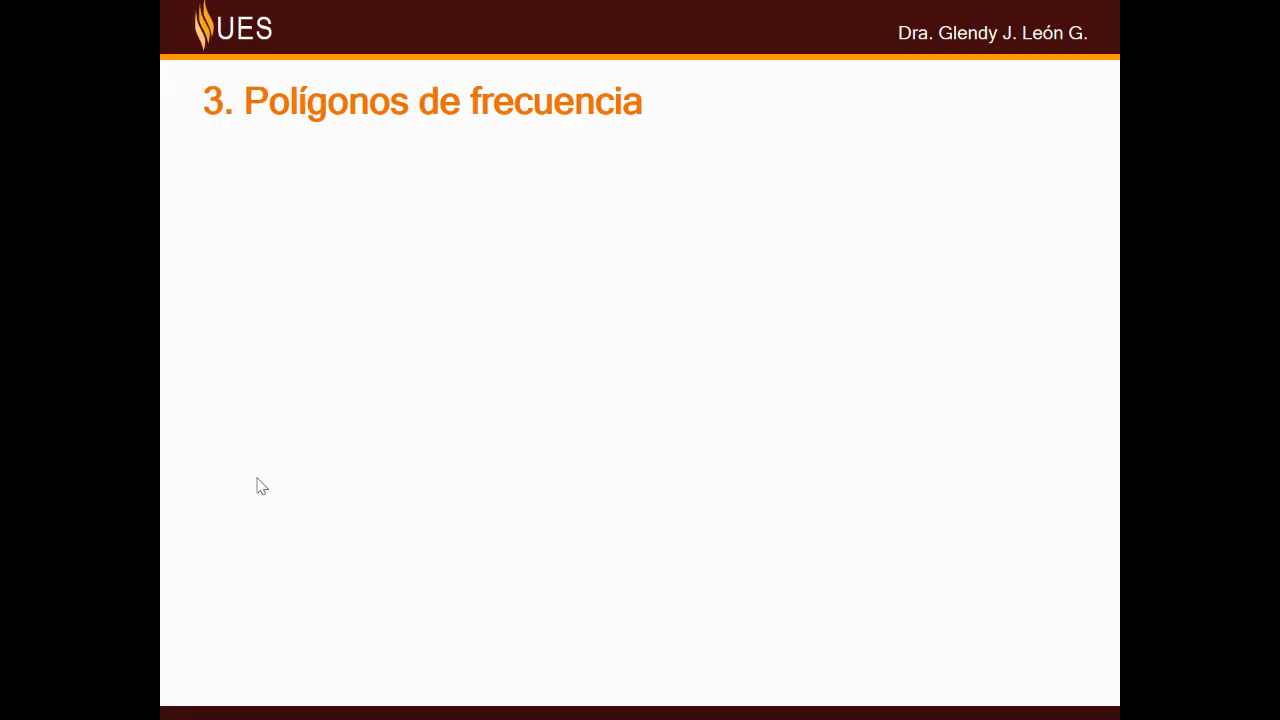
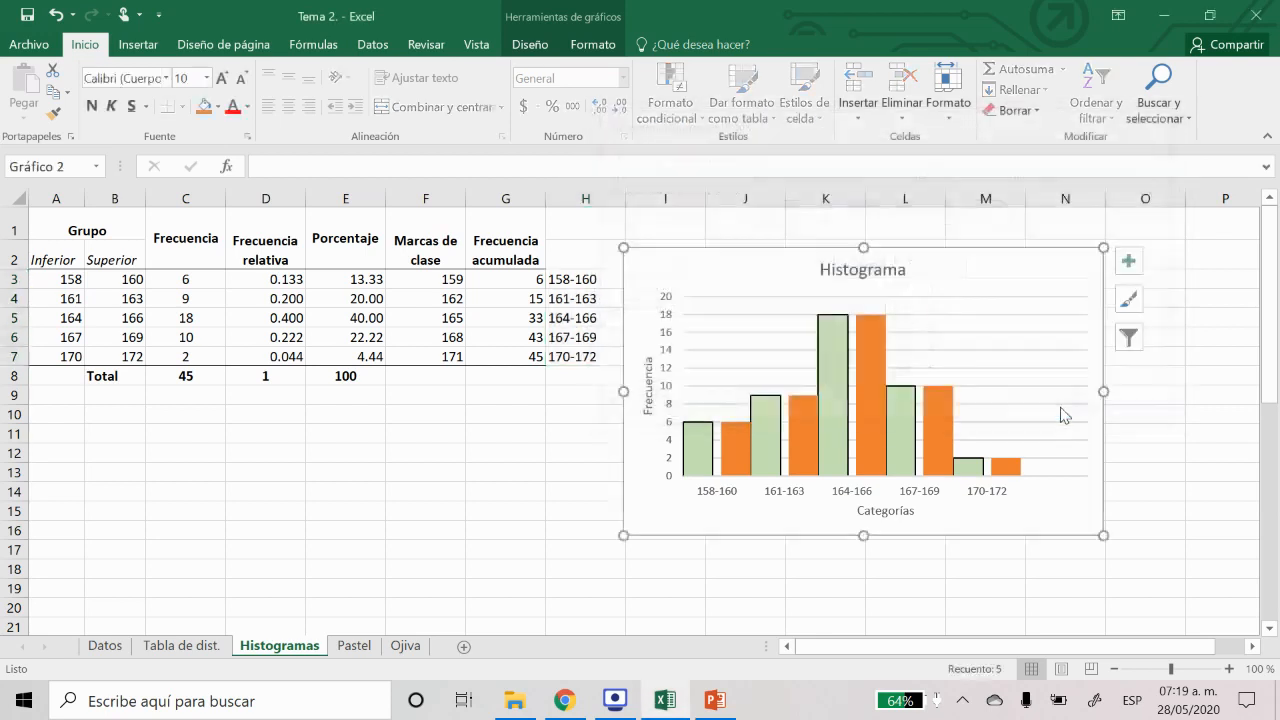
Change the orange frequency series in the histogram to a 2D line with markers and shift the chart slightly
left_click(871, 358)
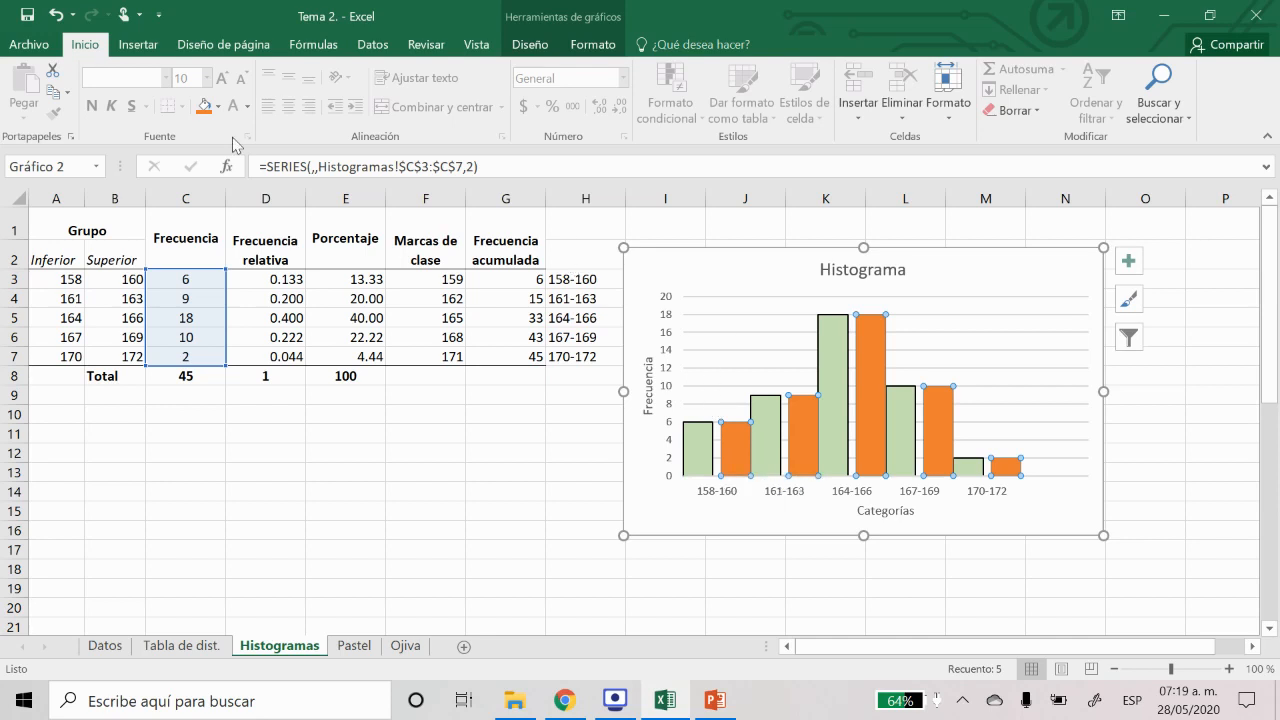
left_click(155, 47)
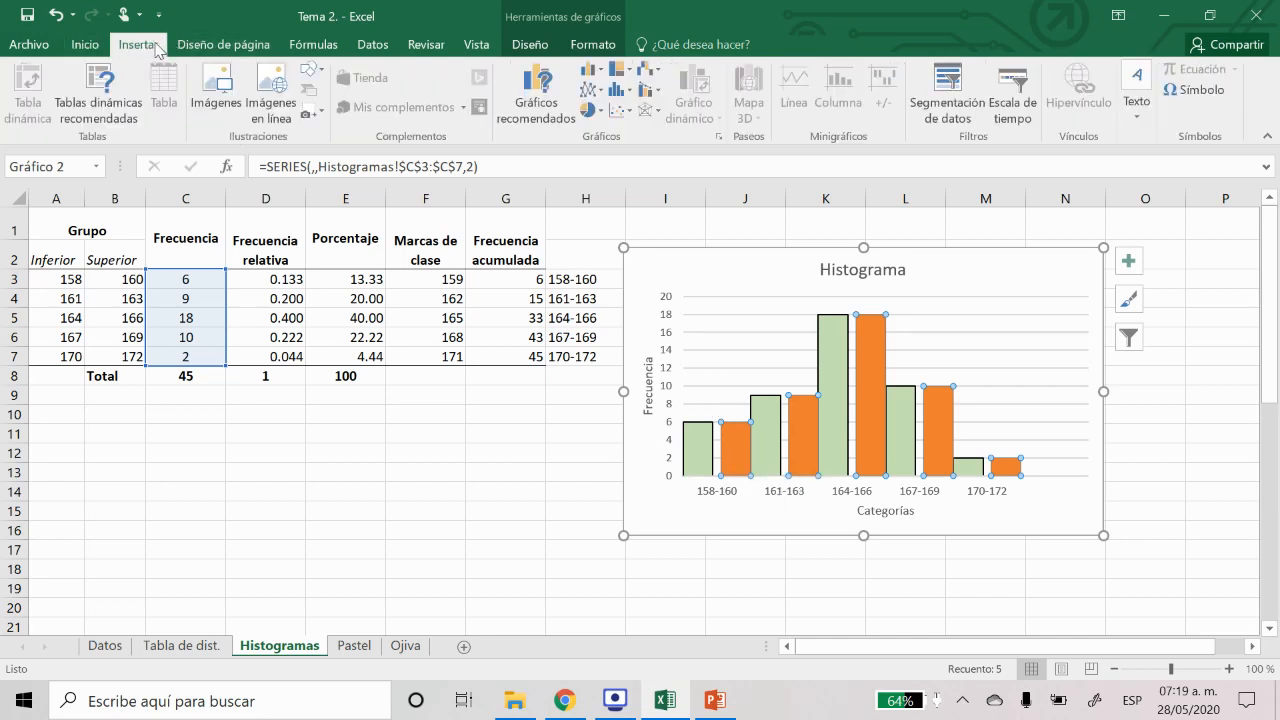
left_click(603, 92)
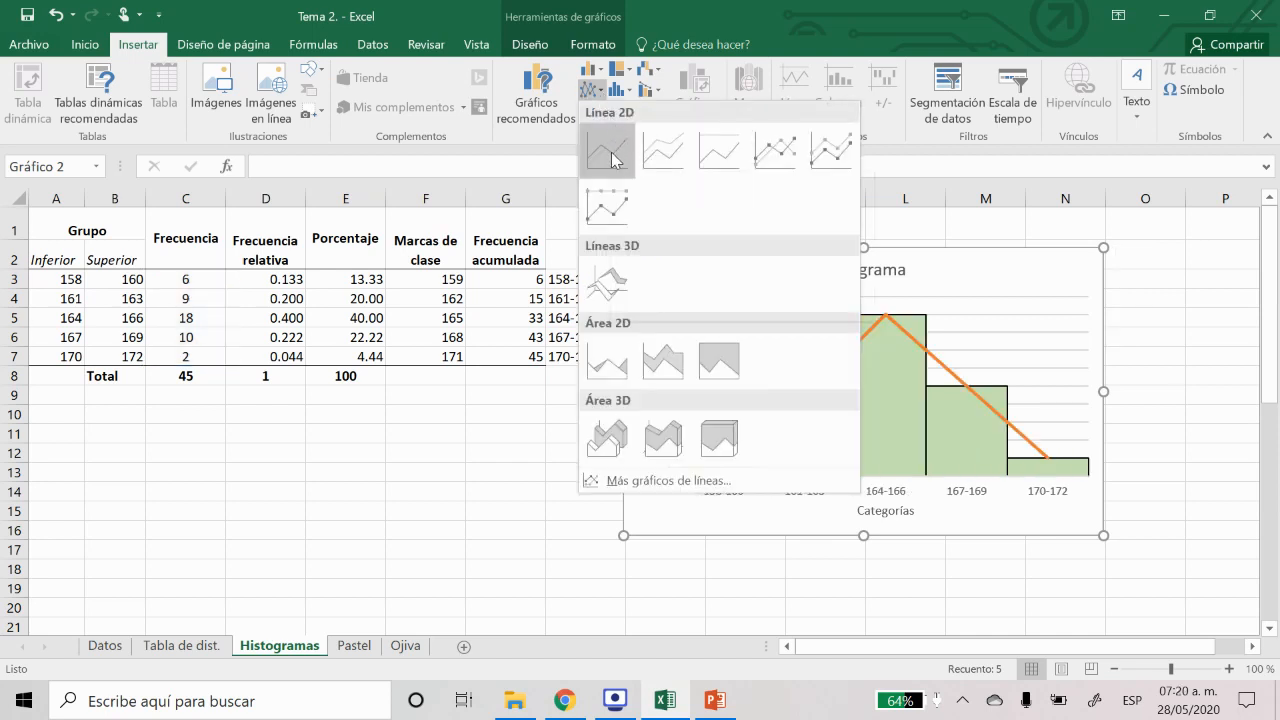
left_click(775, 160)
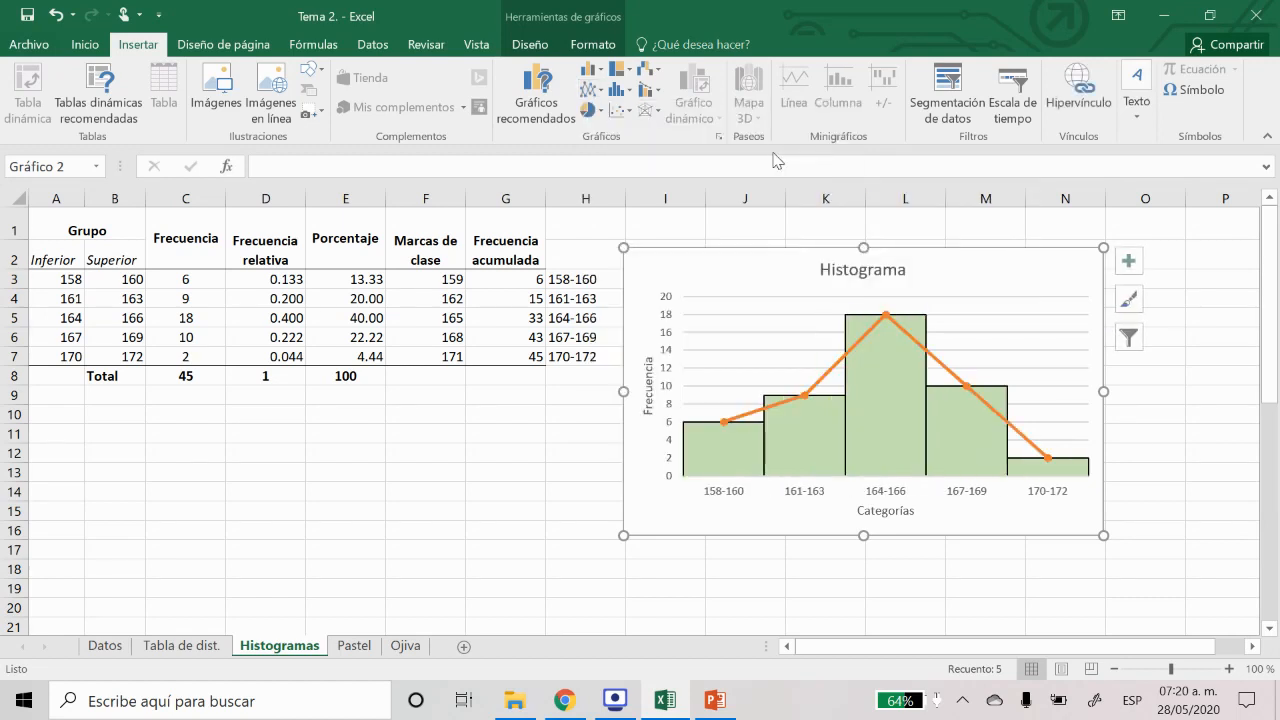
left_click_drag(726, 267, 722, 280)
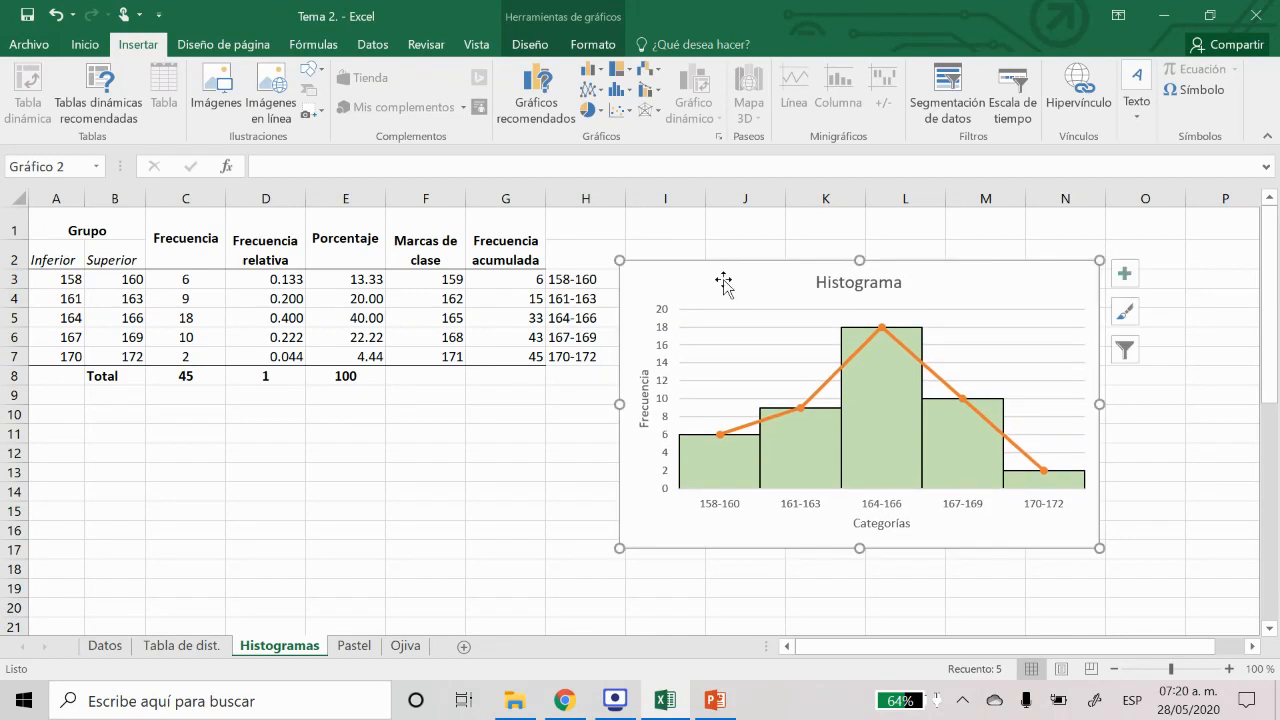
Retitle the chart "Histograma y polígono de frecuencia" and move it farther away from the table
left_click(895, 290)
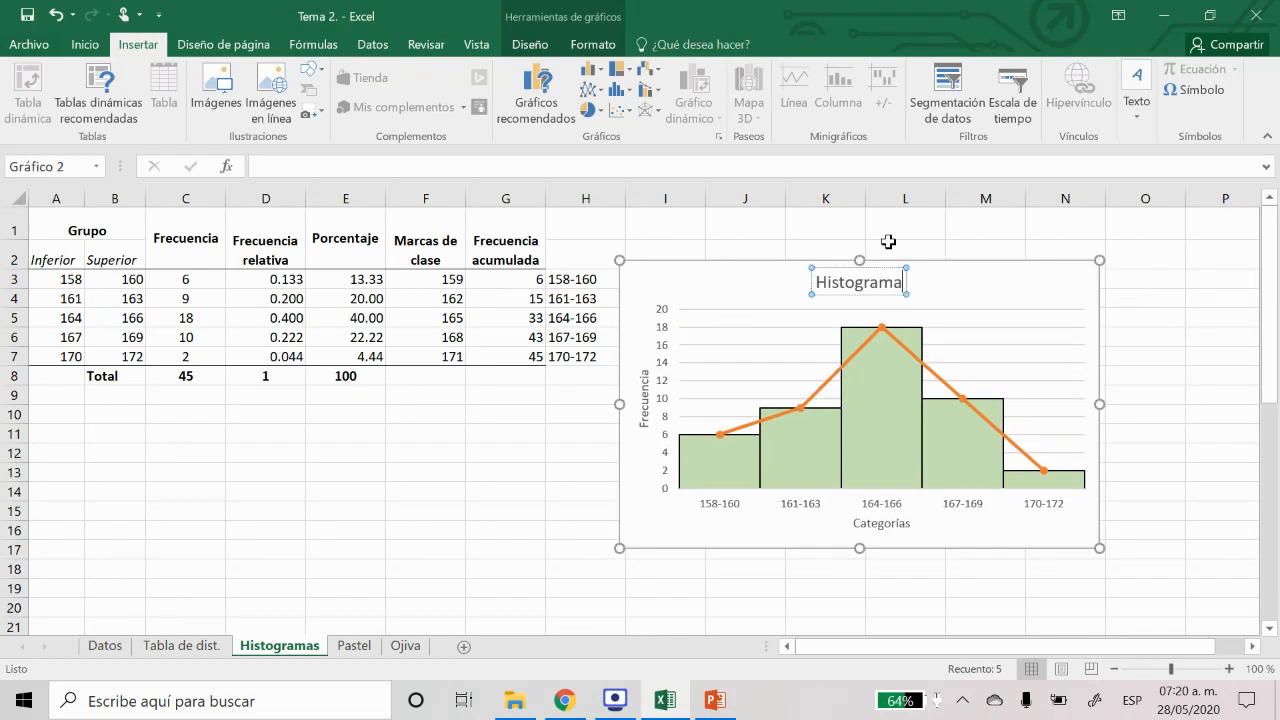
type("y")
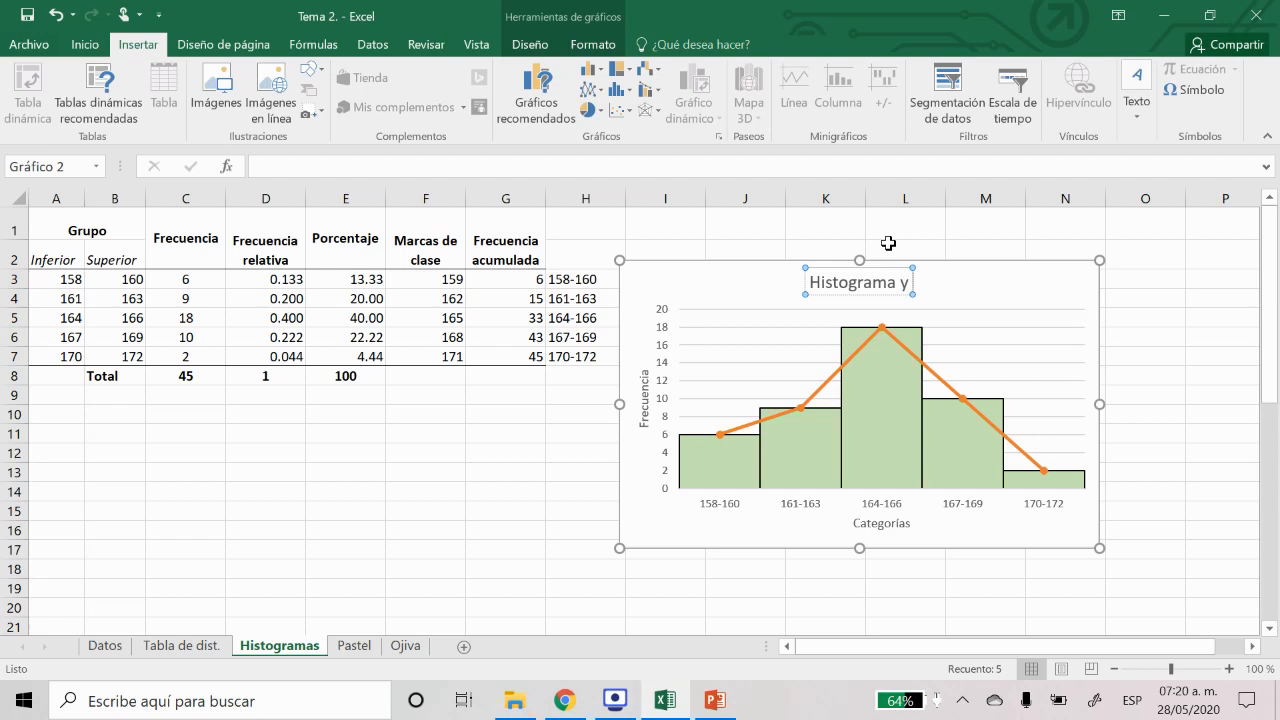
type(" polín")
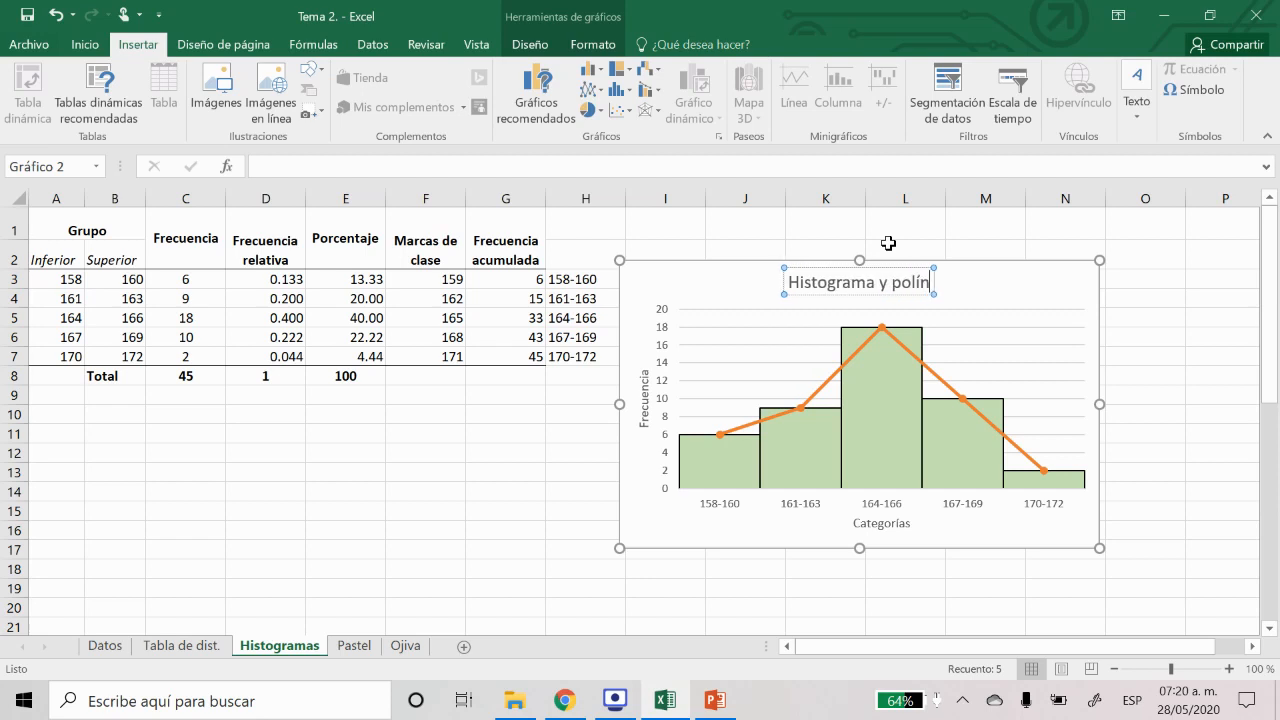
key("BackSpace")
type("gon")
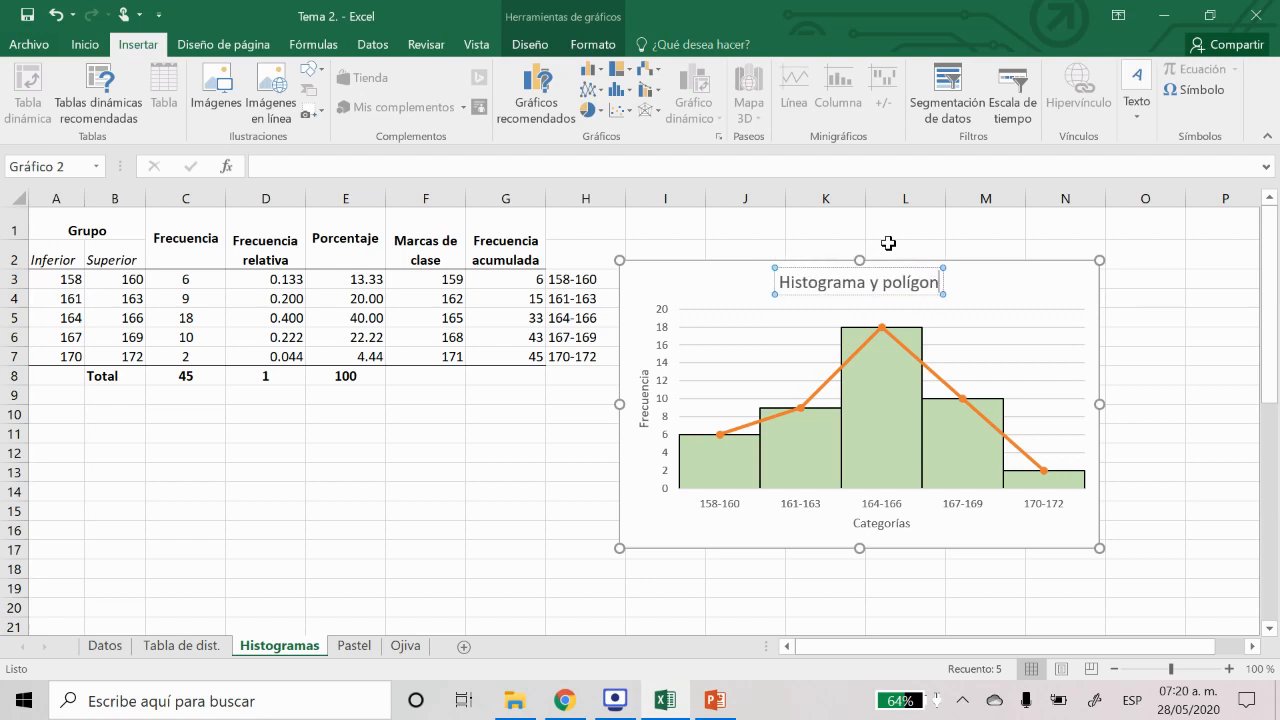
type("o de frecuencia")
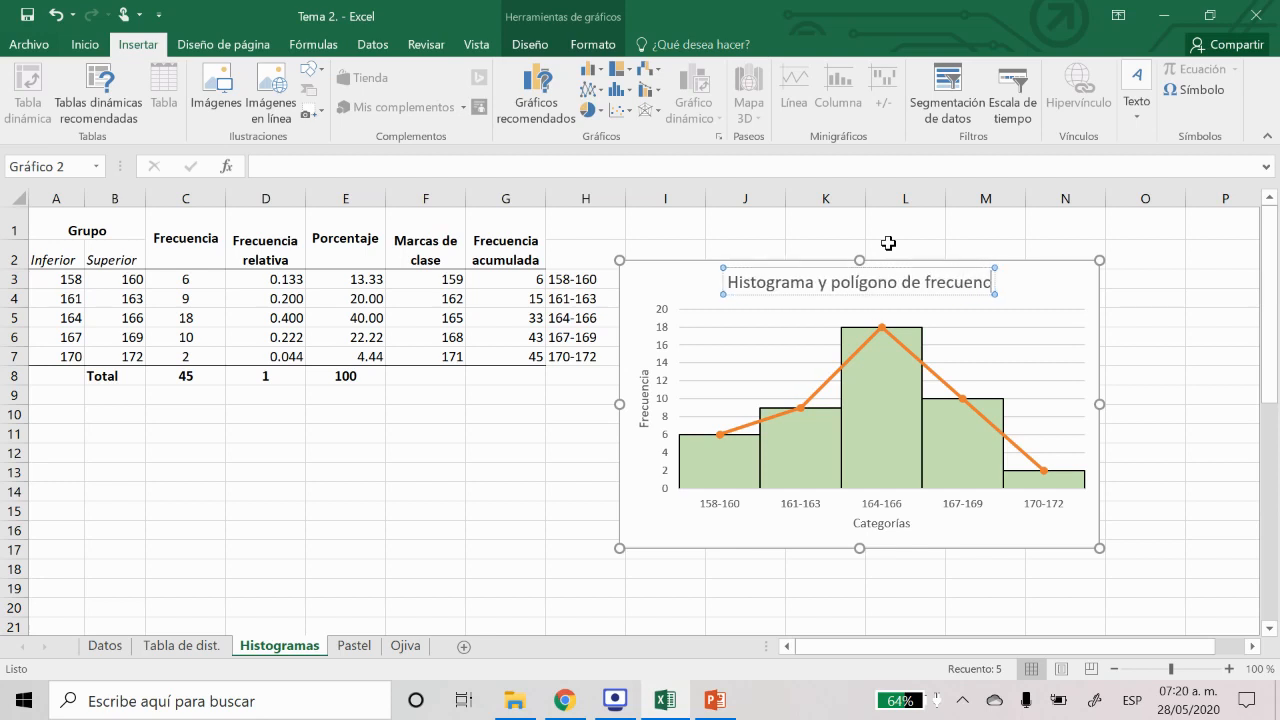
left_click(689, 272)
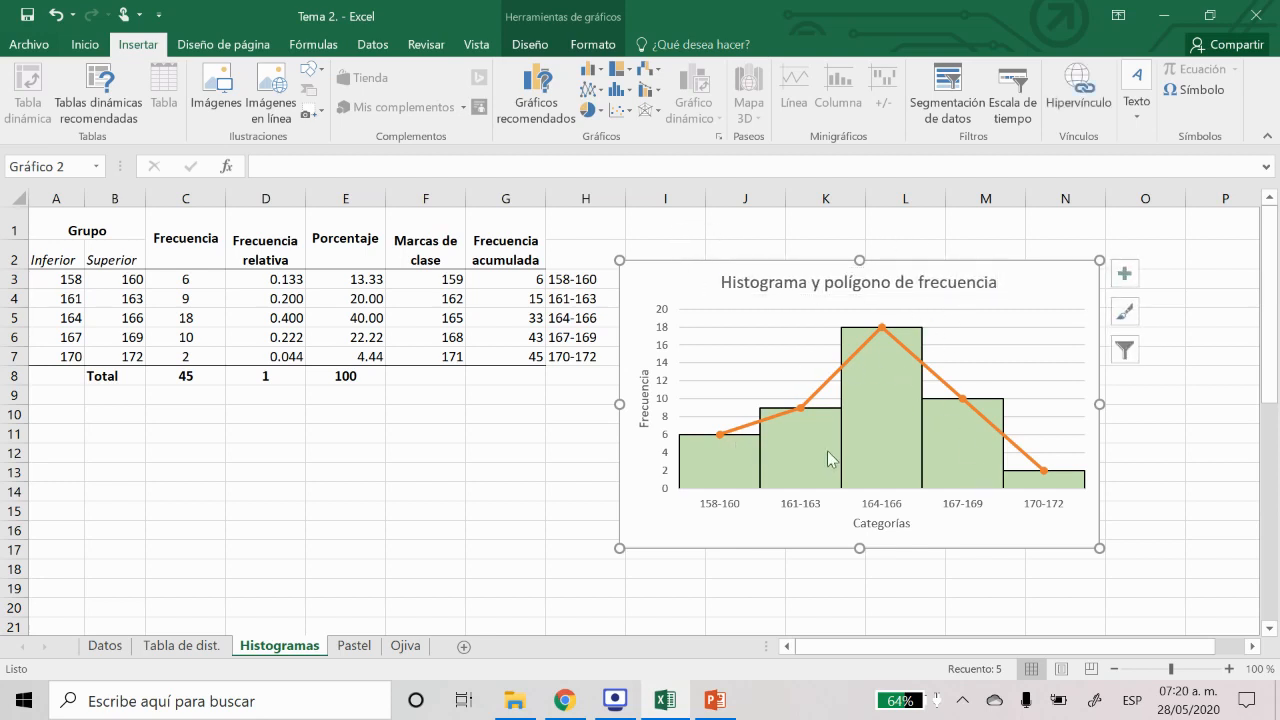
mouse_move(817, 462)
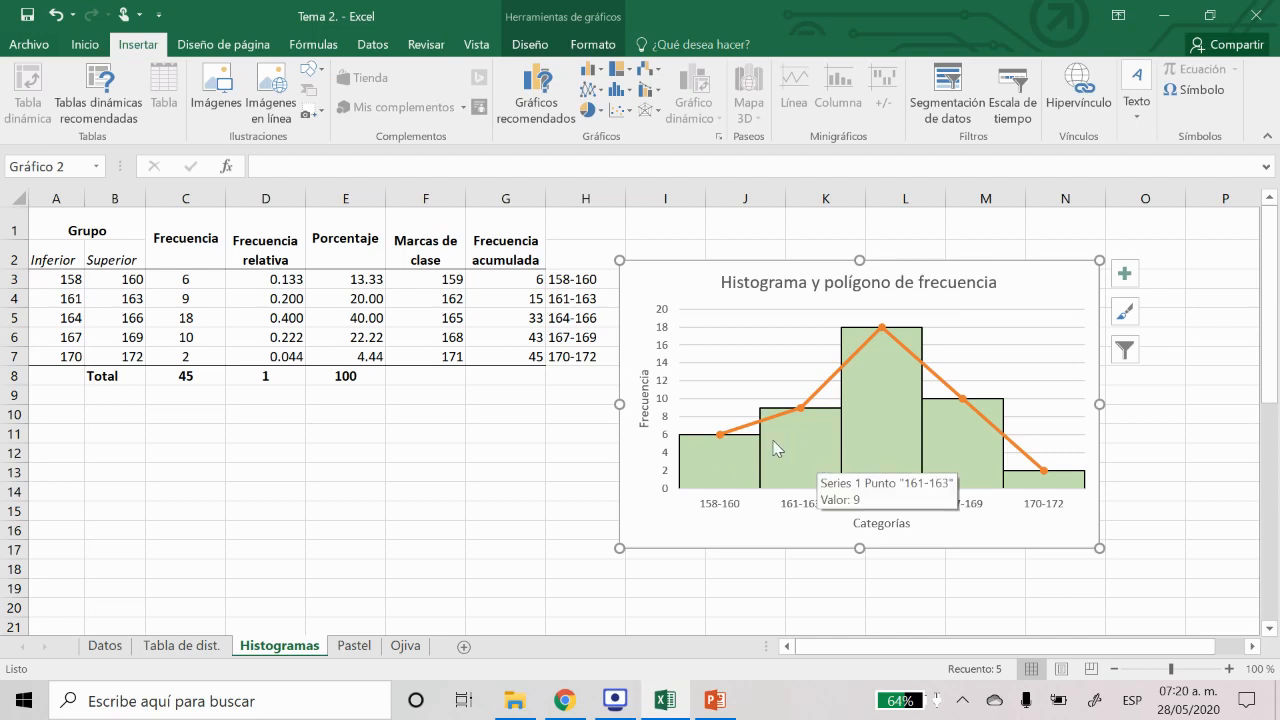
mouse_move(718, 438)
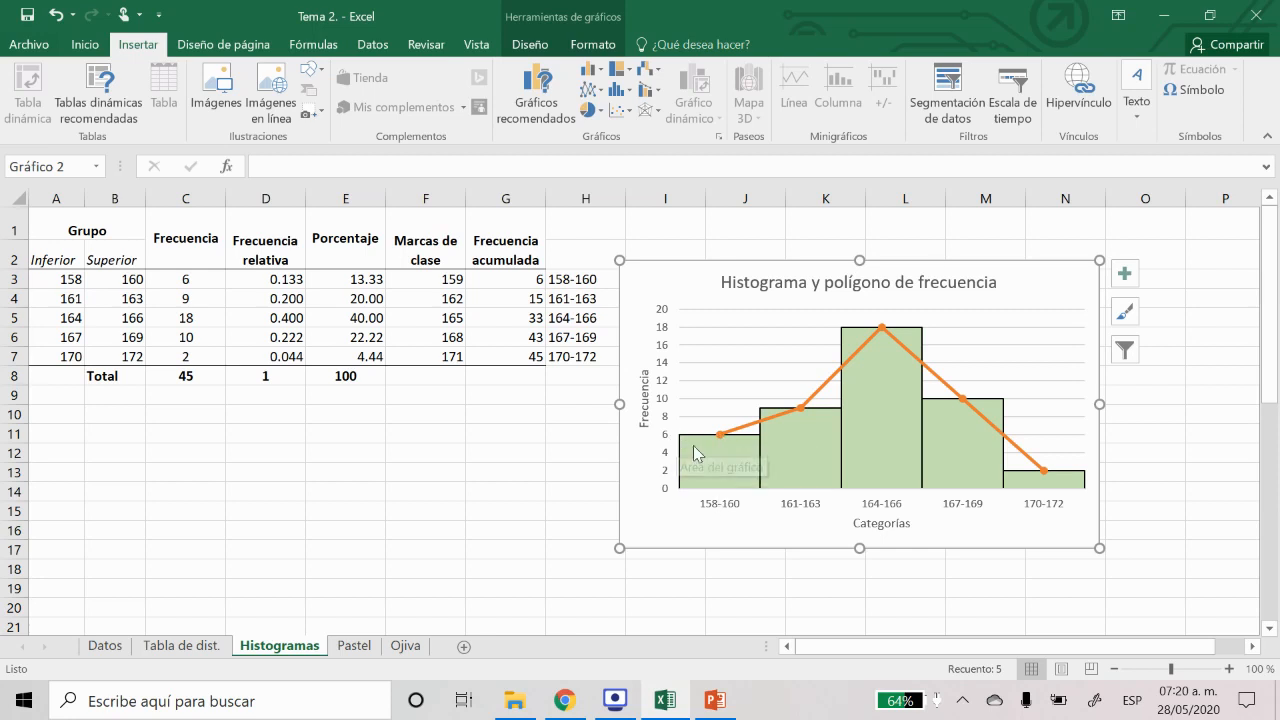
mouse_move(803, 414)
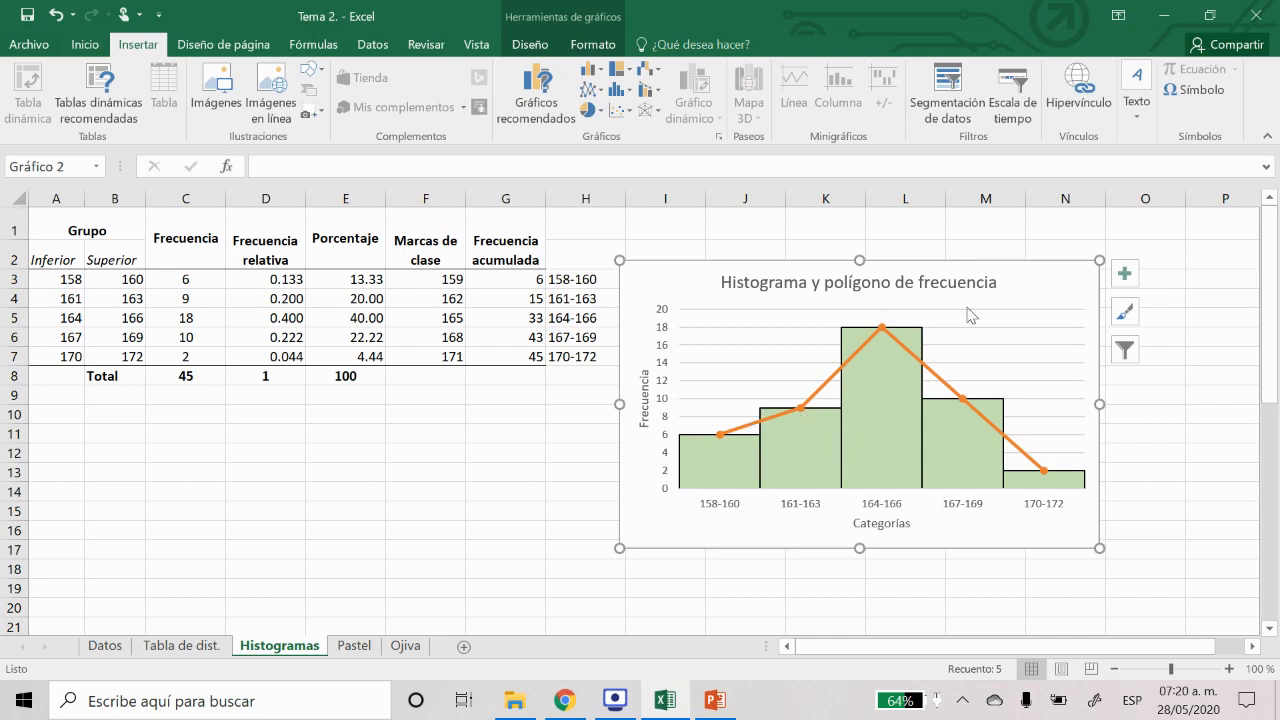
left_click_drag(1022, 283, 1125, 262)
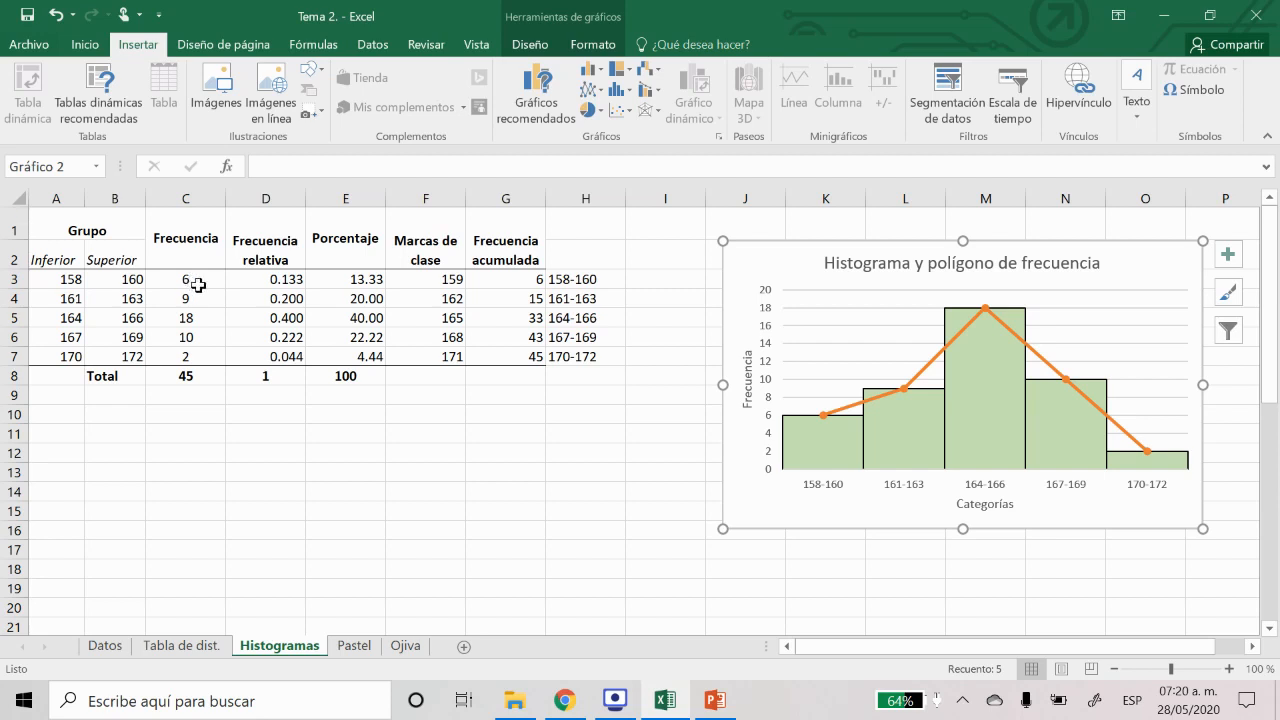
Insert an empty scatter chart with straight lines and markers and place it below the frequency table
left_click(251, 494)
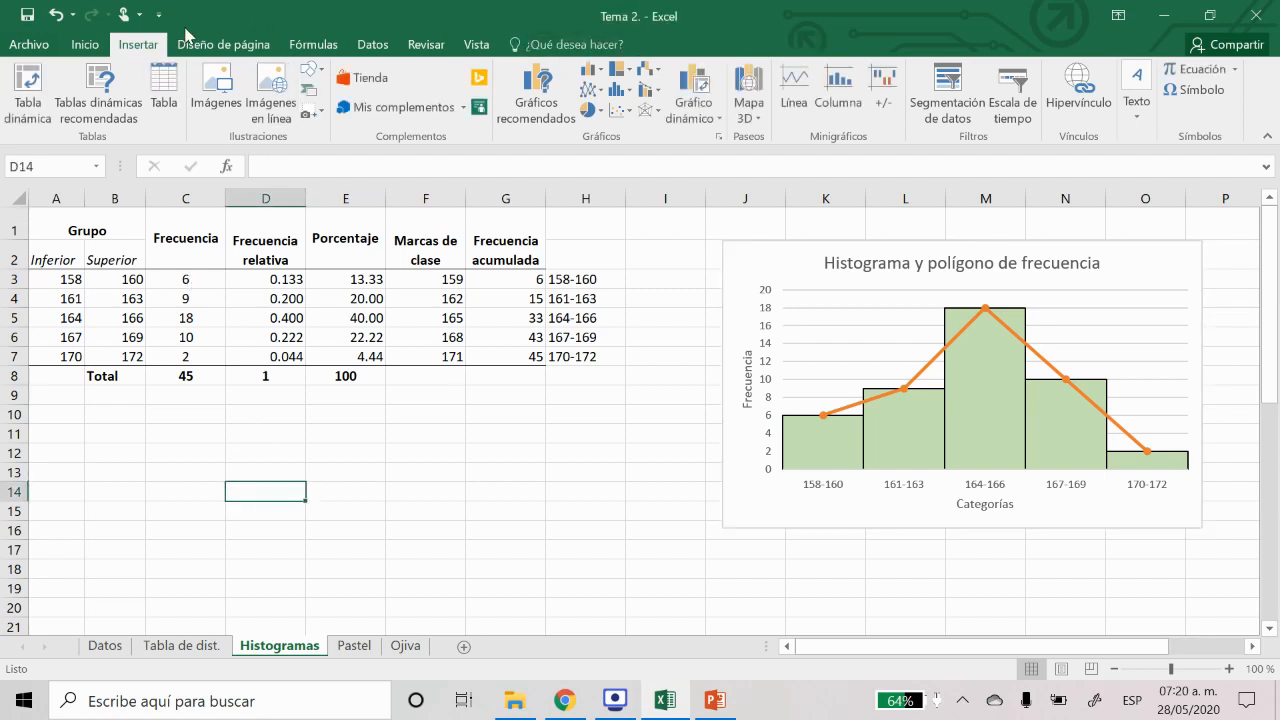
left_click(630, 114)
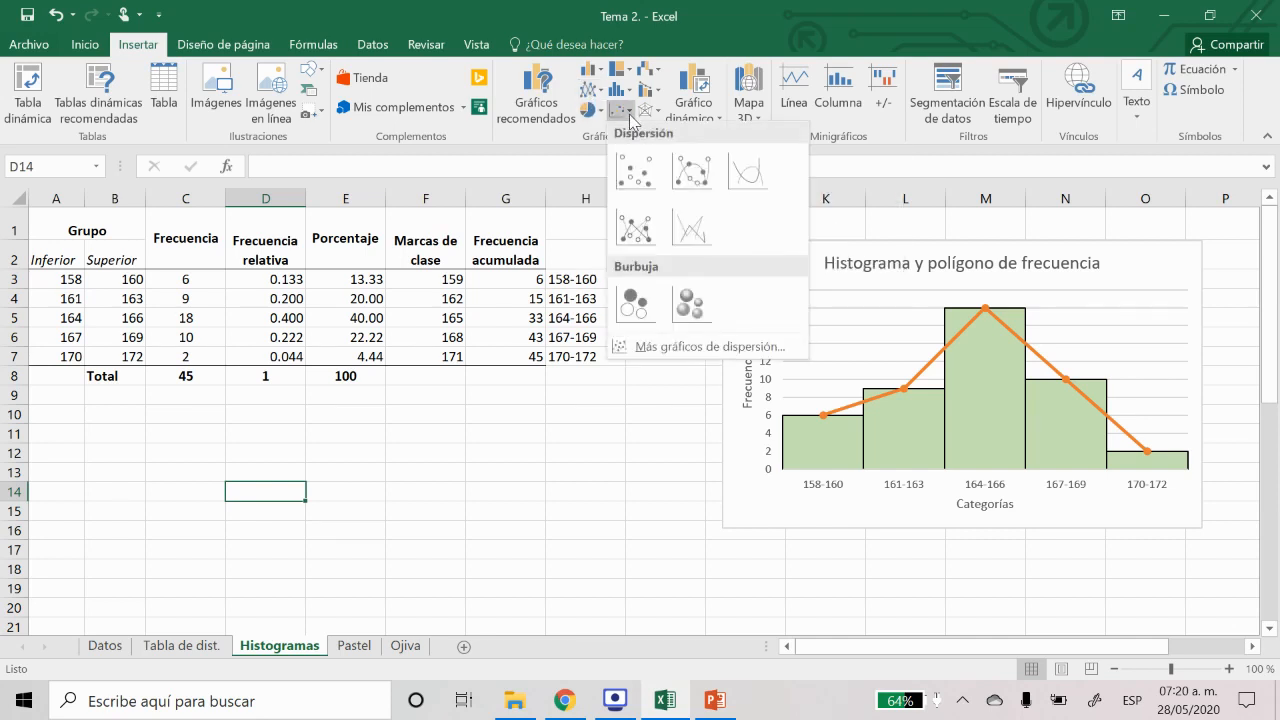
left_click(634, 228)
left_click_drag(580, 320, 346, 419)
scroll(348, 420, "down", 1)
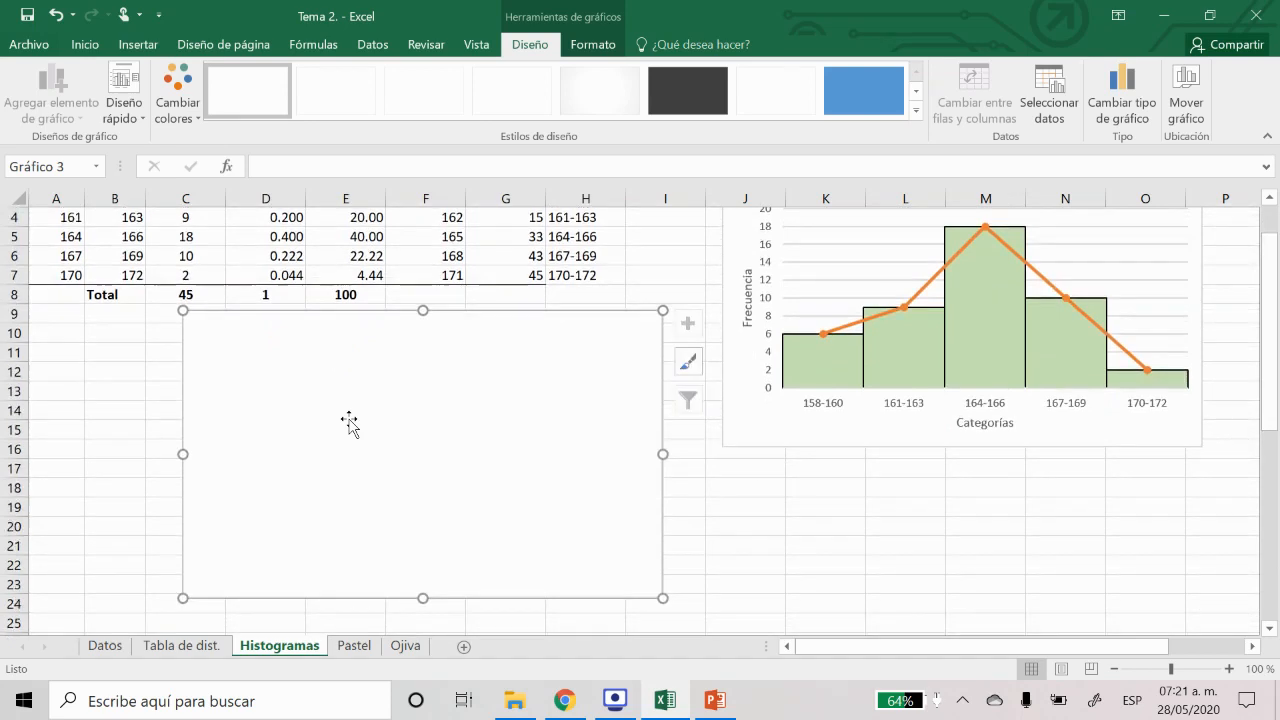
left_click_drag(389, 340, 395, 358)
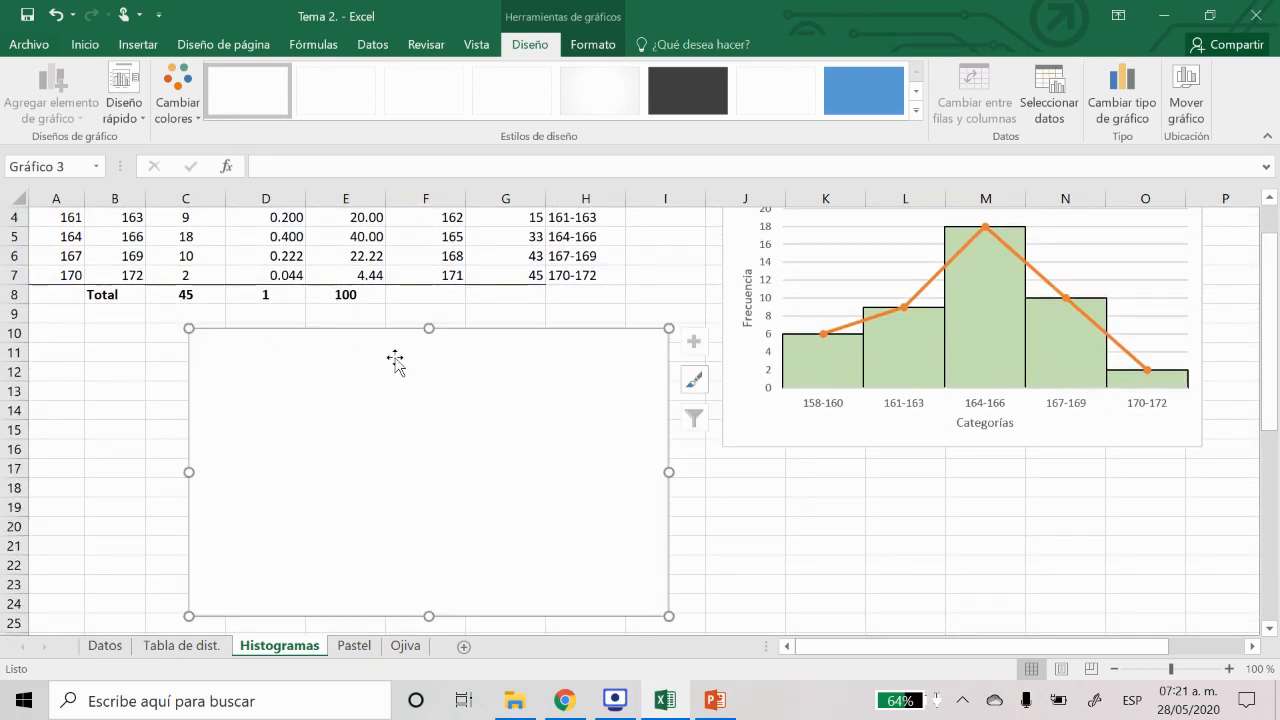
Add a data series to the empty scatter chart with the class marks in F3:F7 as its X values
right_click(395, 362)
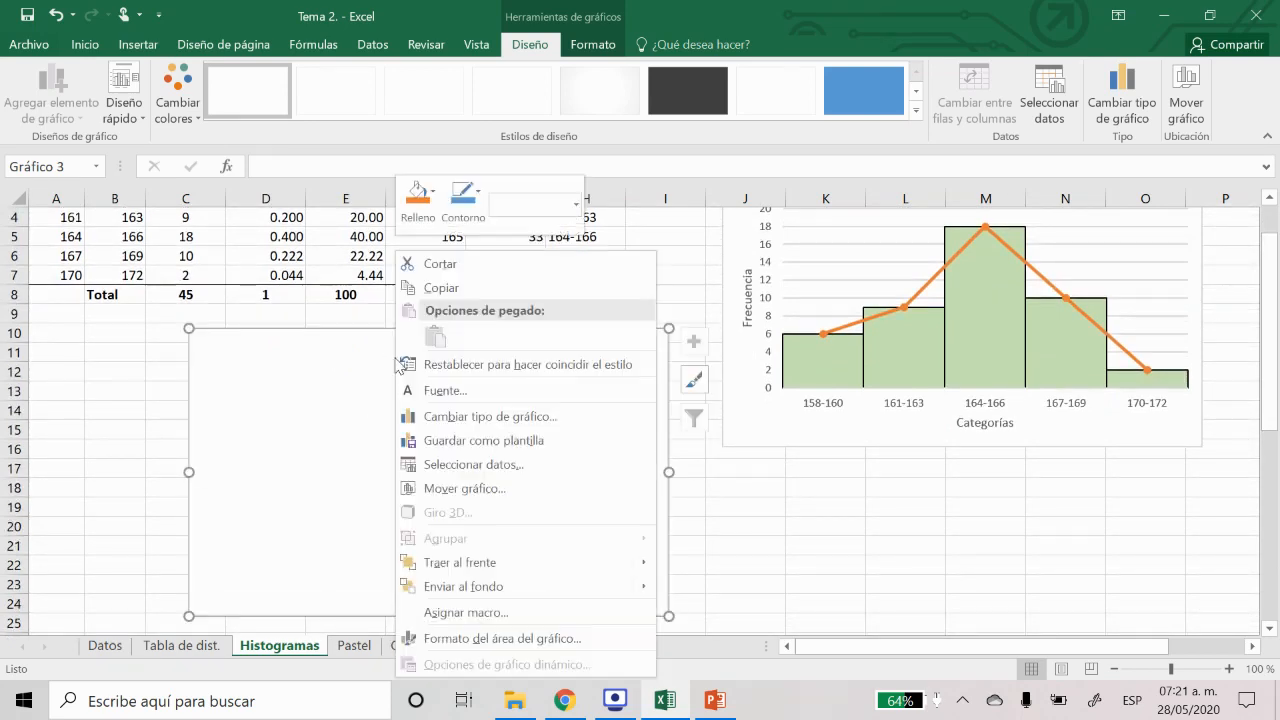
left_click(457, 466)
left_click(646, 270)
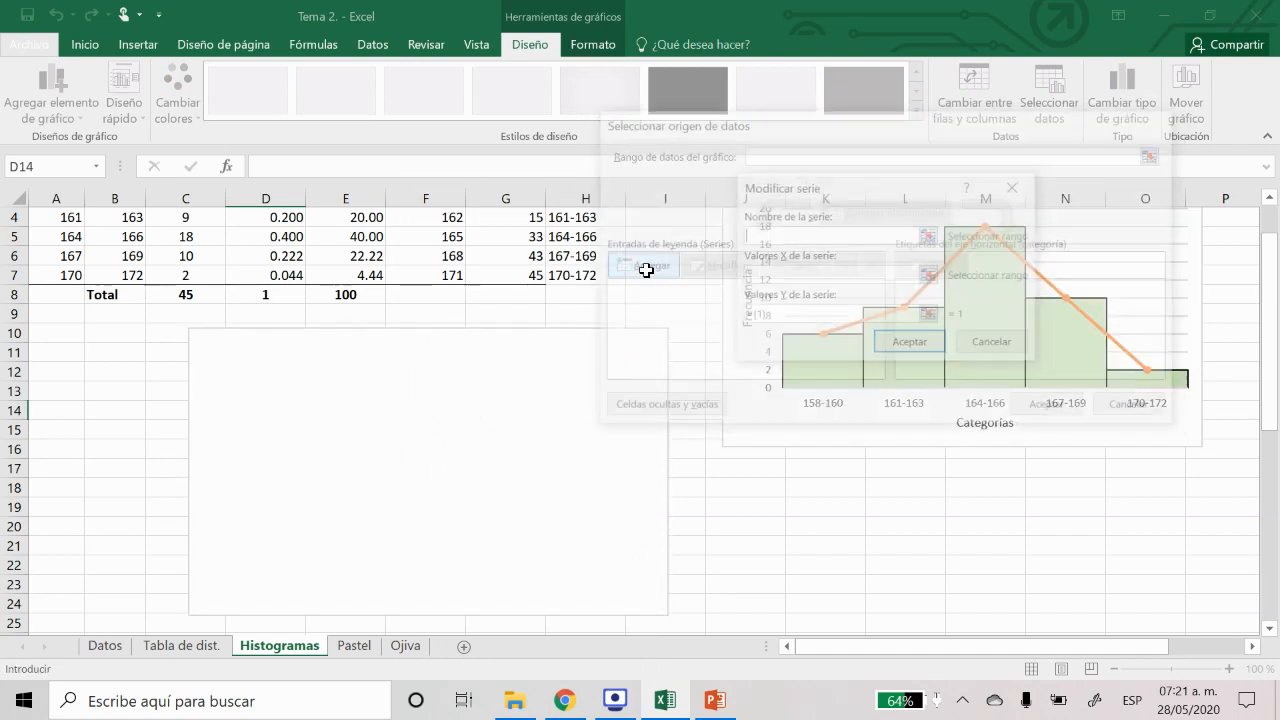
left_click(929, 276)
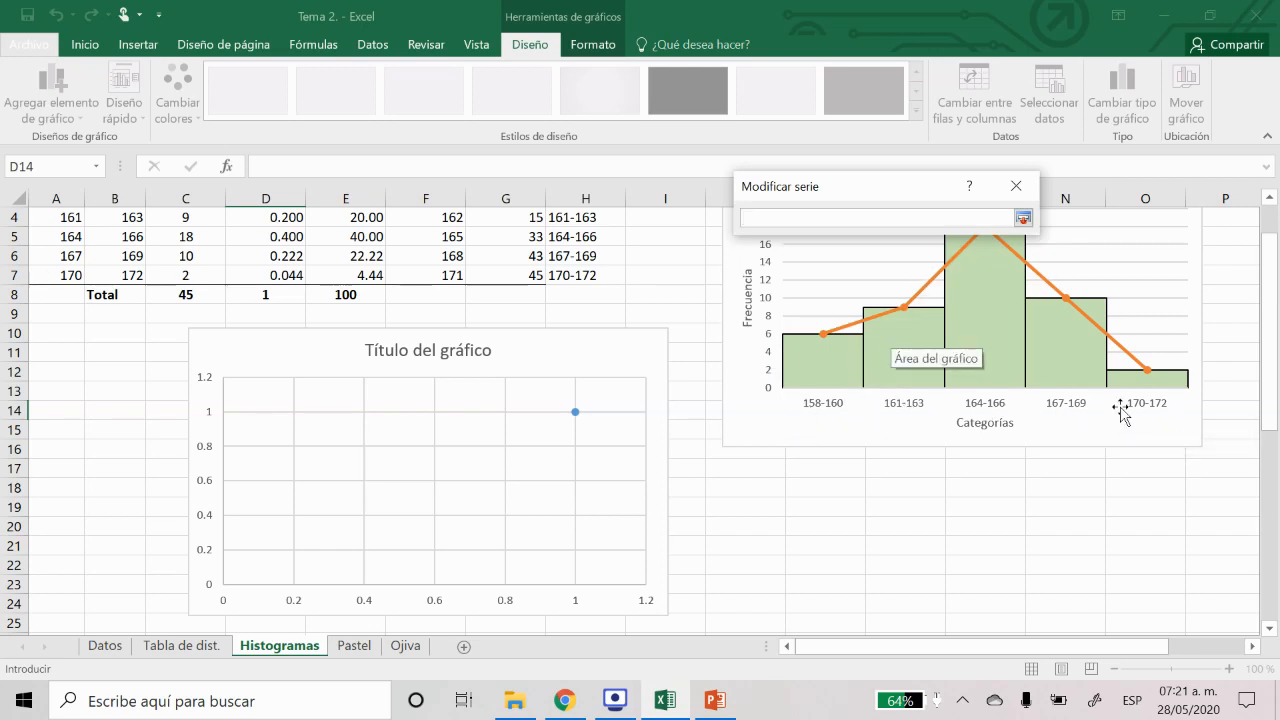
scroll(549, 417, "up", 1)
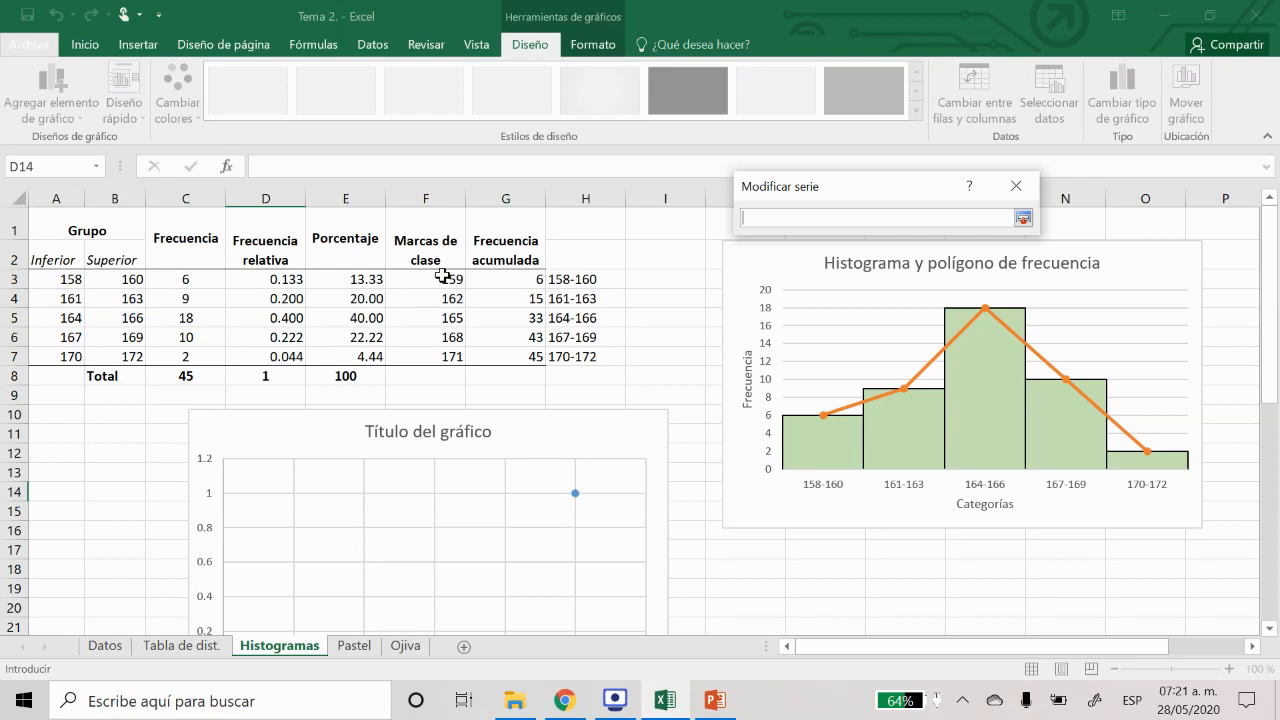
left_click_drag(443, 276, 446, 357)
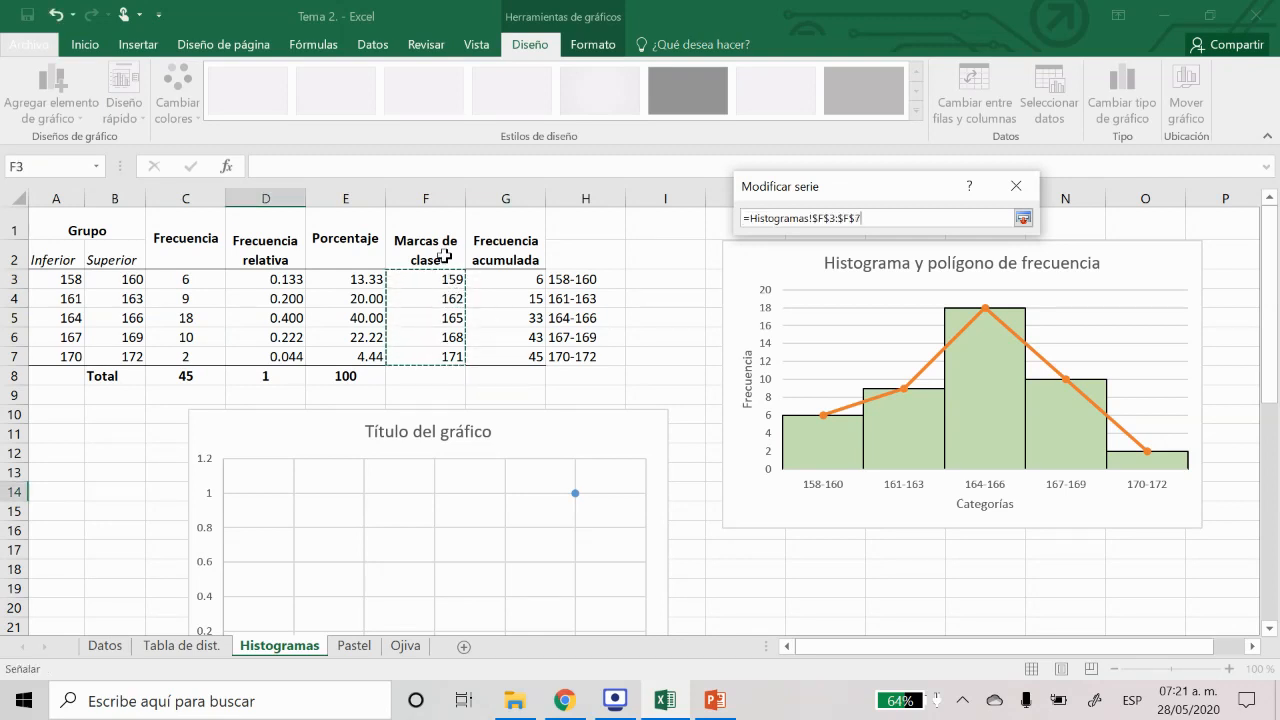
left_click(1022, 218)
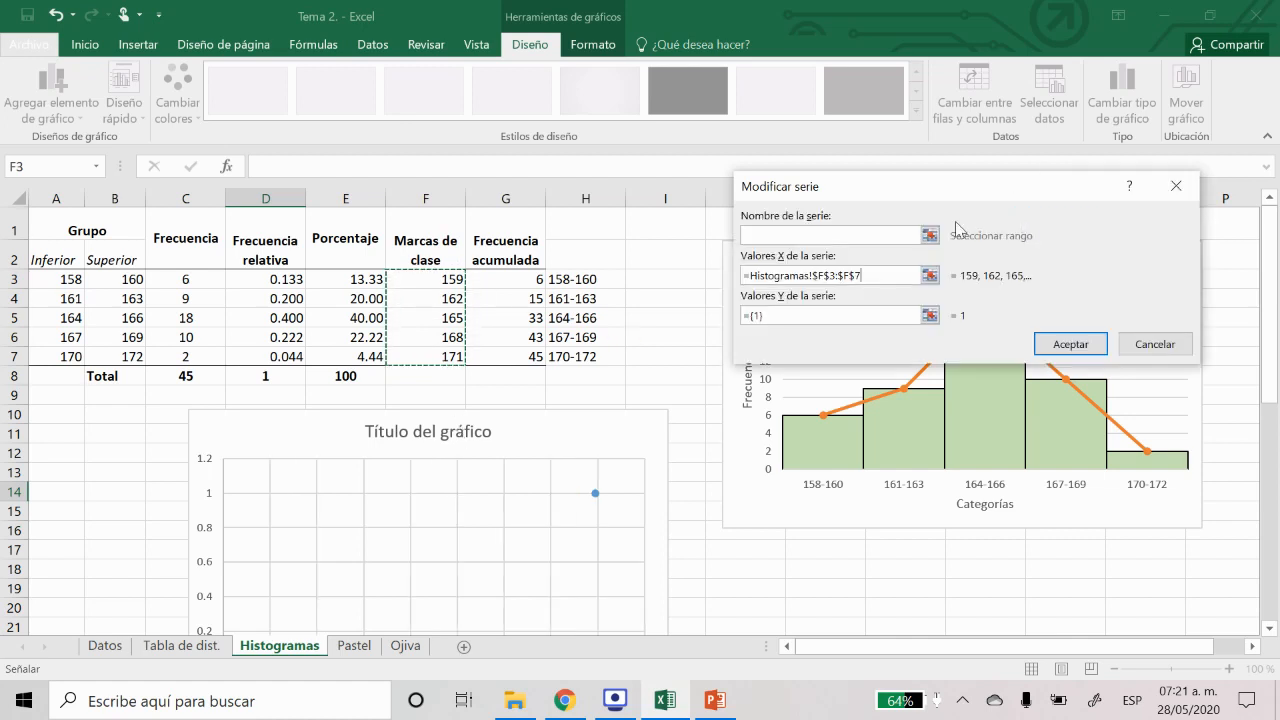
Set the series' Y values to the frequencies in C3:C7 and accept the chart's data source
left_click(930, 315)
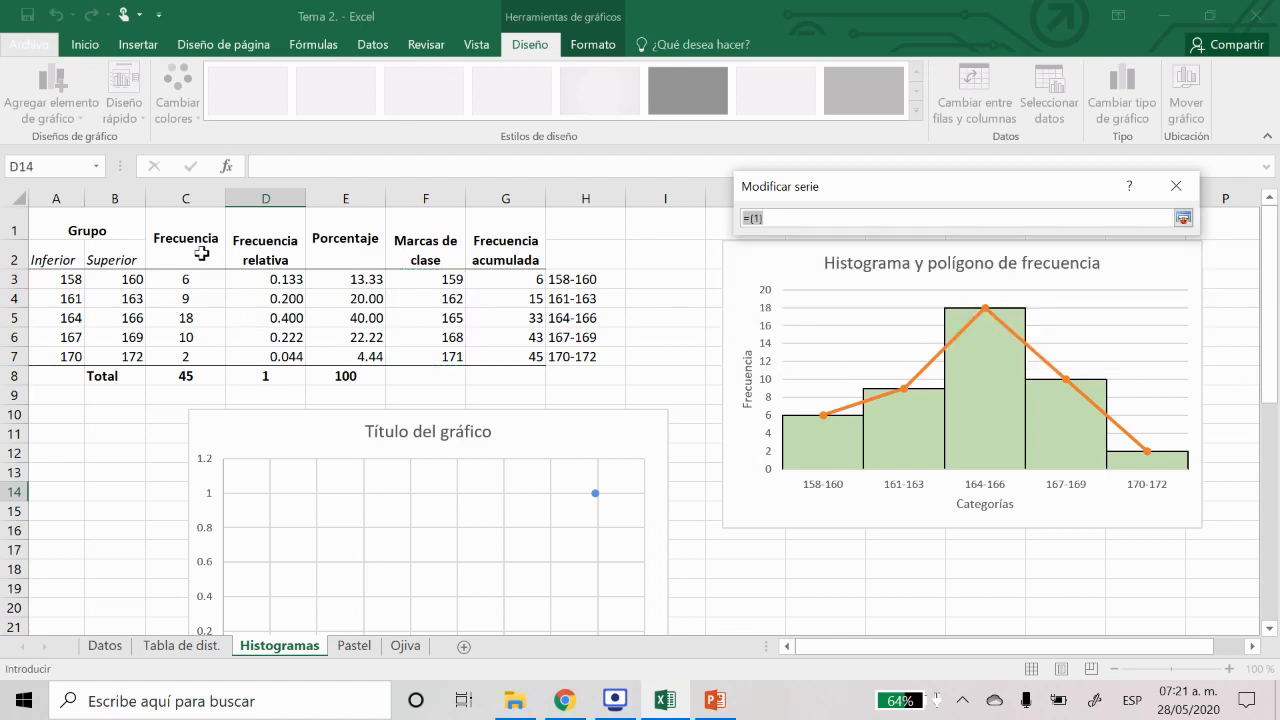
left_click_drag(211, 284, 214, 356)
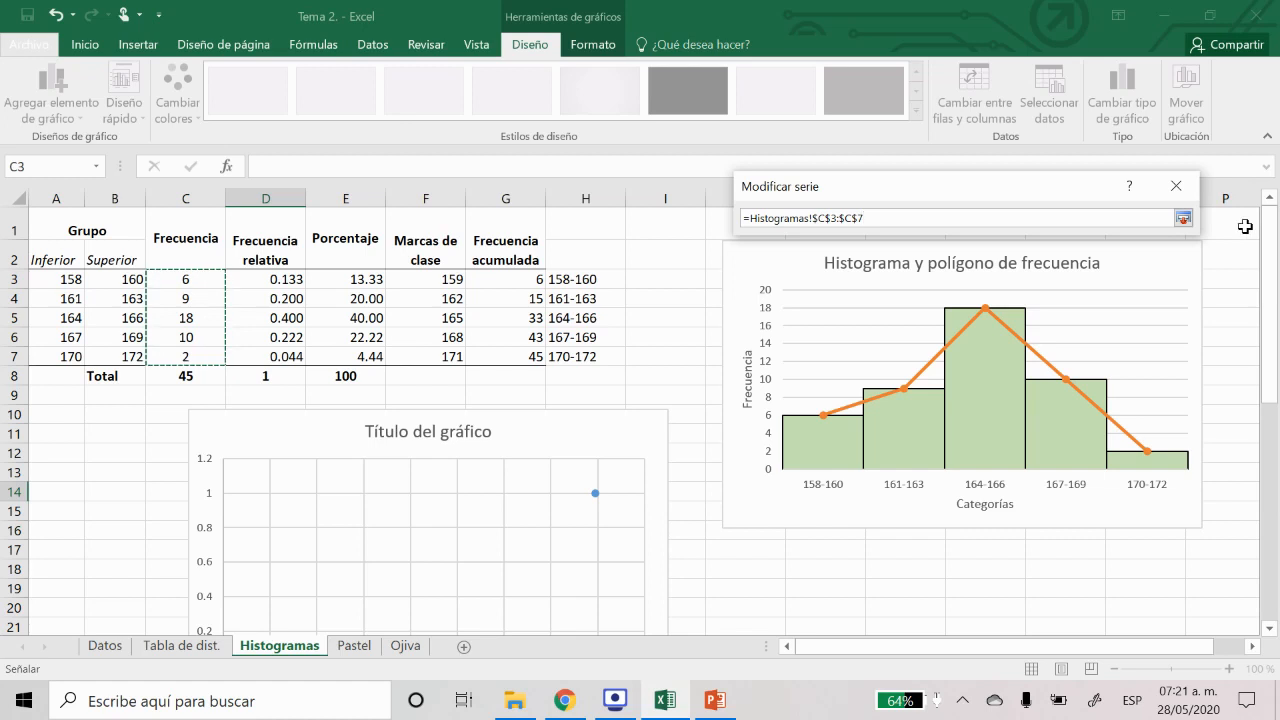
left_click(1183, 219)
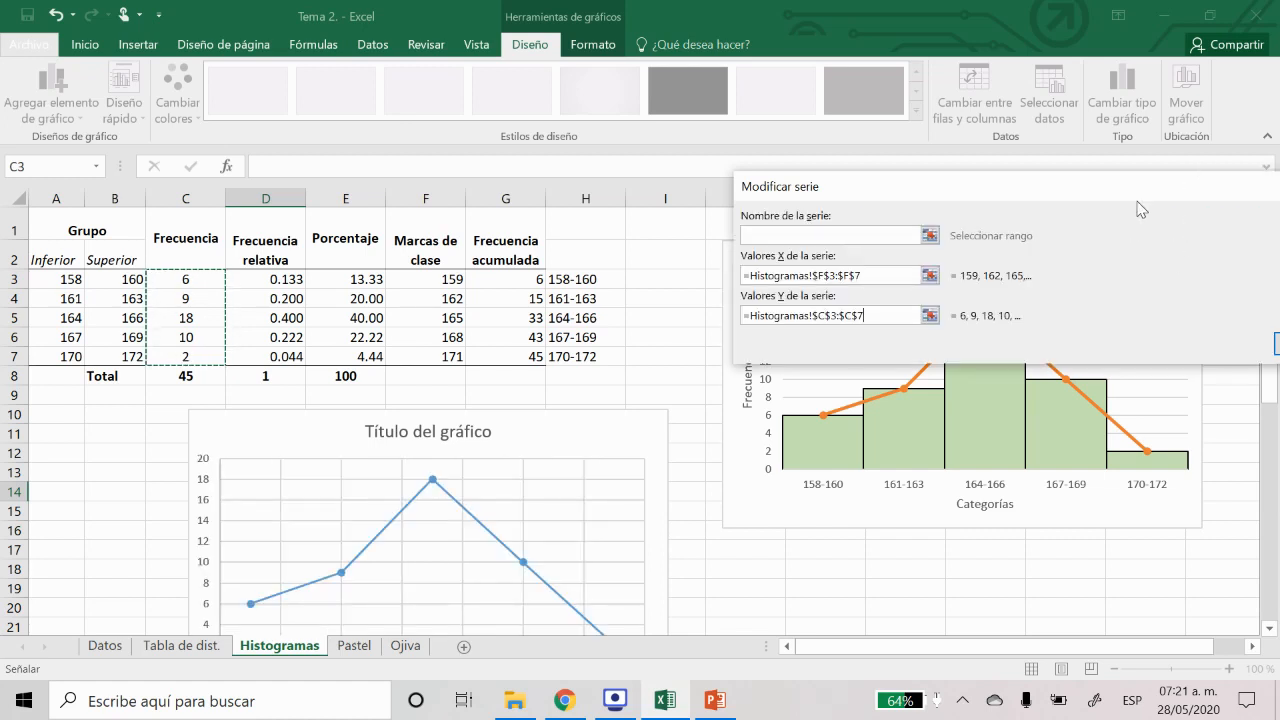
left_click_drag(1140, 196, 840, 263)
left_click(1017, 411)
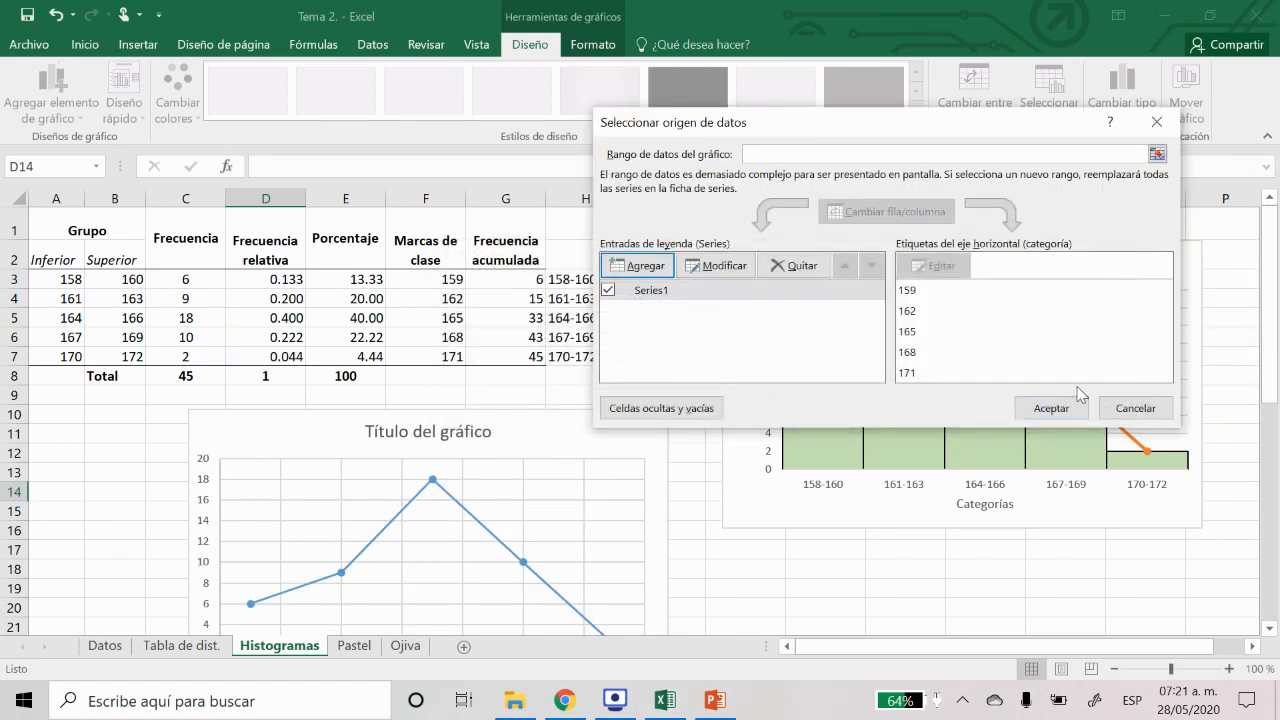
left_click(1053, 409)
Arrange the scatter chart and the histogram side by side below the frequency table
mouse_move(591, 429)
left_mouse_down()
mouse_move(603, 394)
mouse_move(611, 416)
left_mouse_up()
scroll(611, 416, "down", 1)
left_click_drag(757, 363, 709, 530)
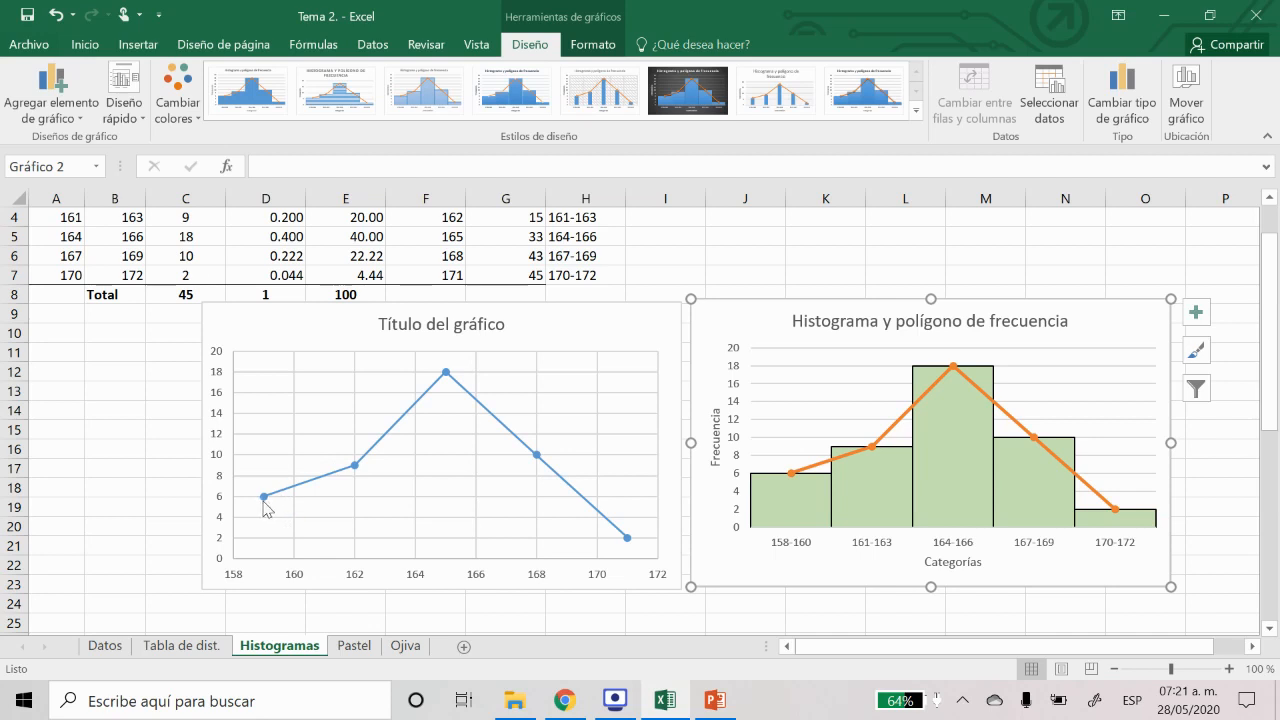
mouse_move(264, 505)
Add axis titles to the scatter chart and name its horizontal axis "Categorías"
left_click(646, 326)
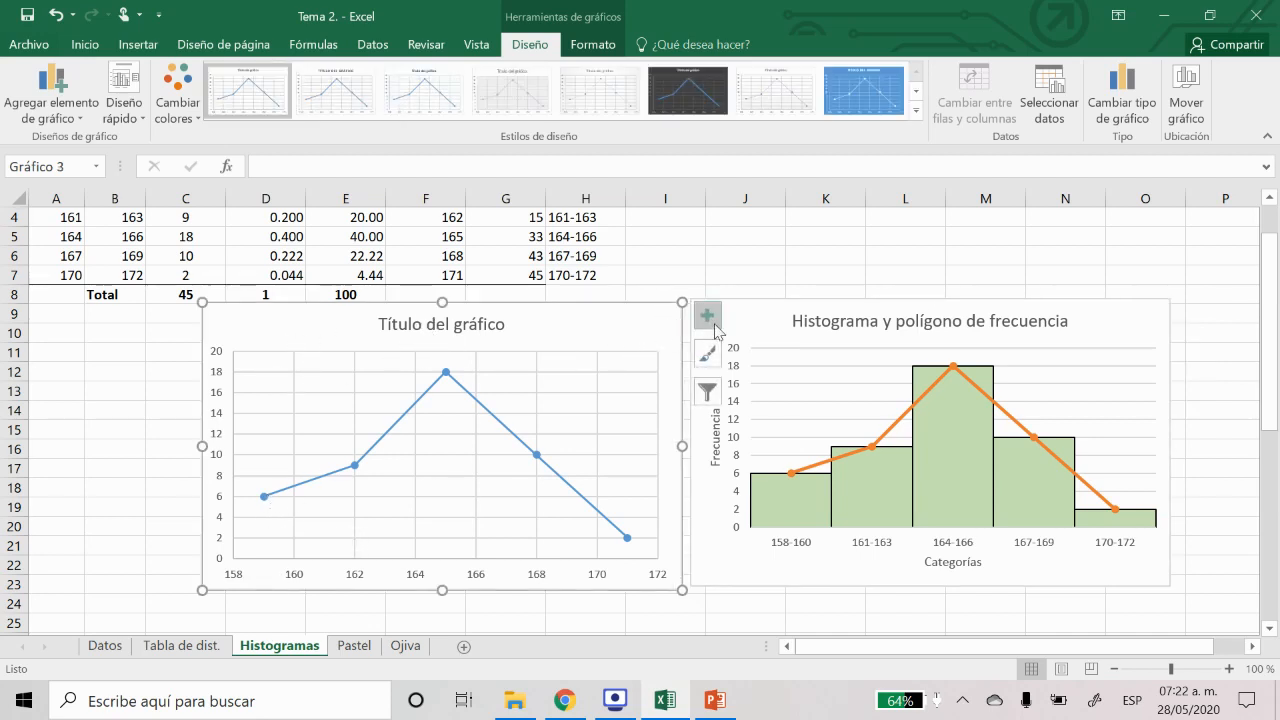
left_click(707, 315)
left_click(748, 356)
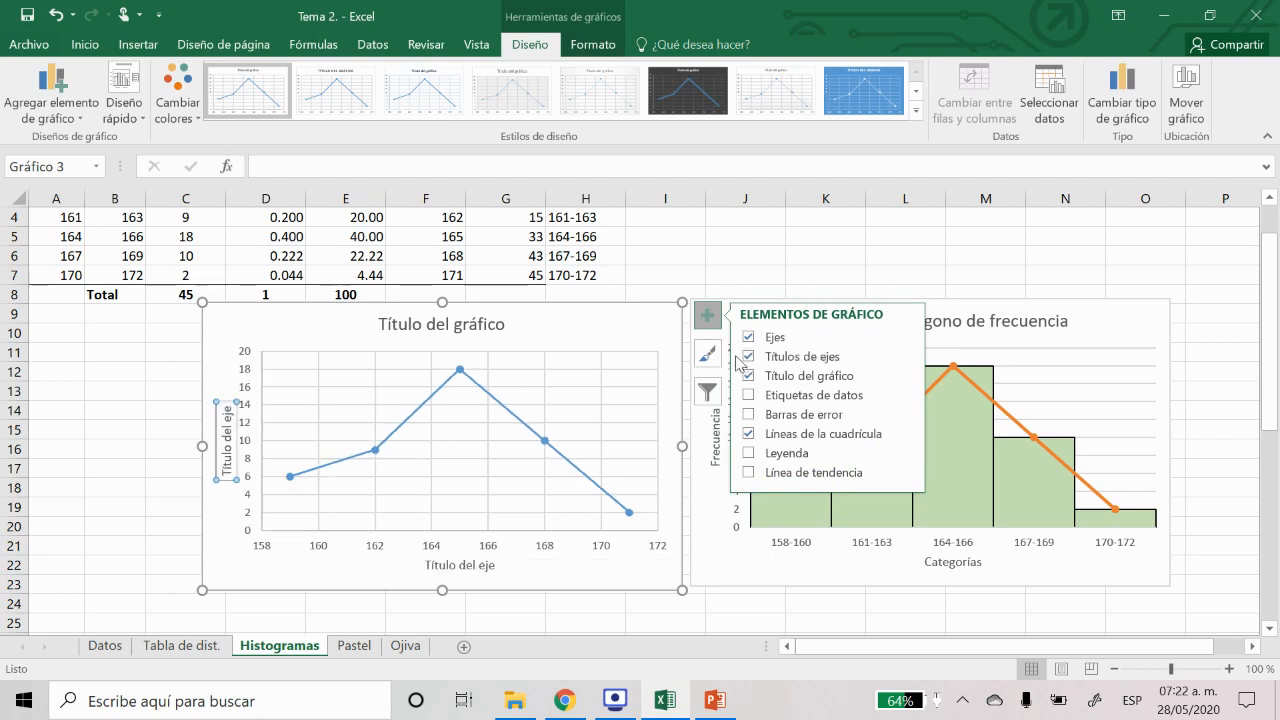
left_click(946, 562)
left_click(447, 568)
triple_click(447, 568)
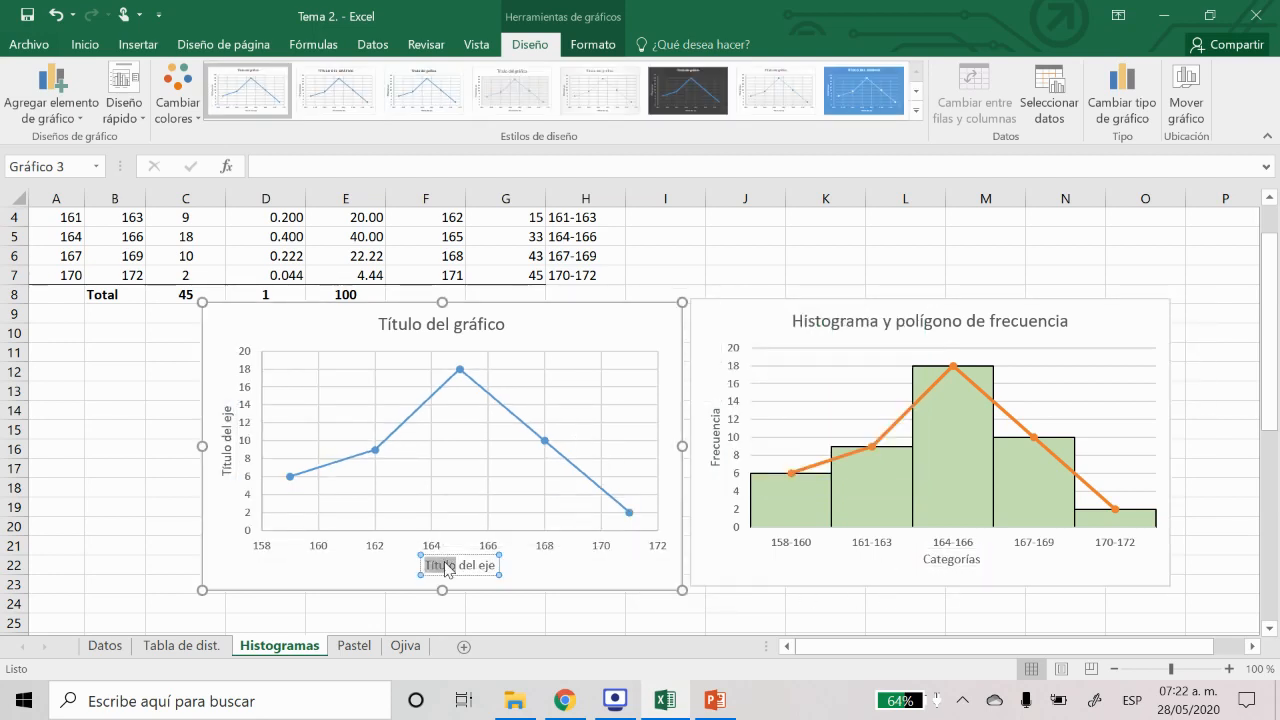
type("Cate")
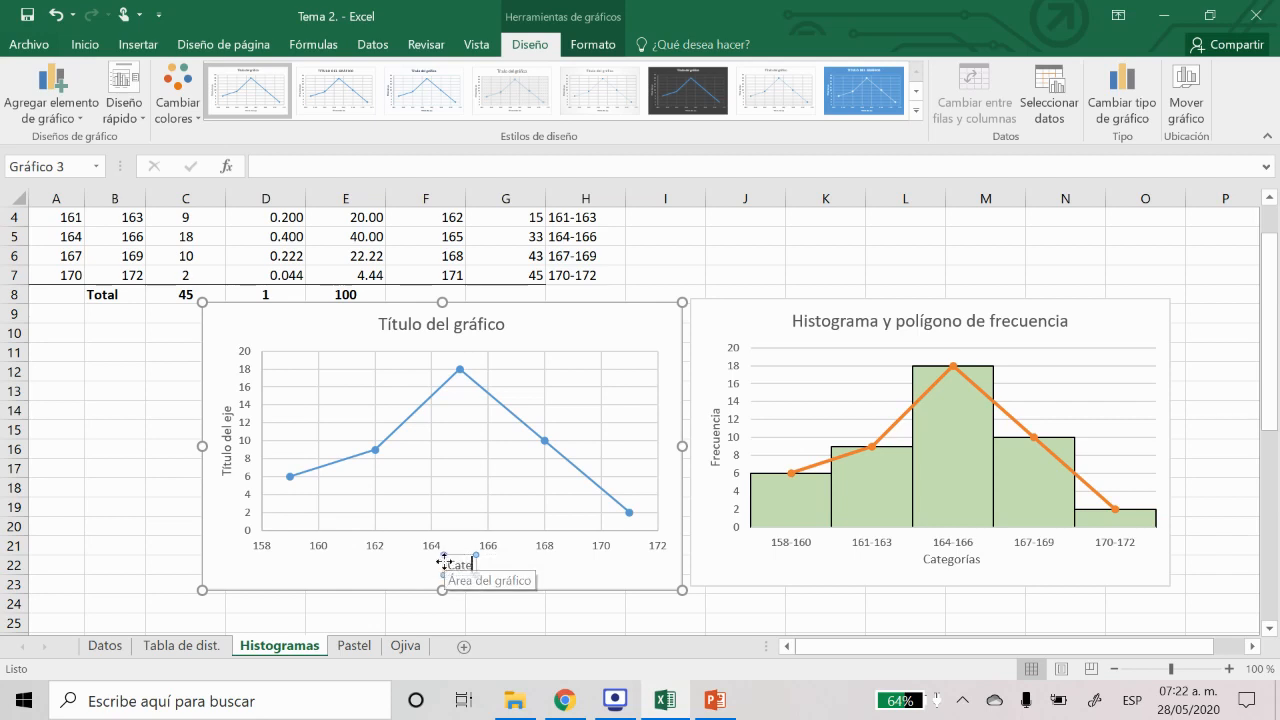
type("gorías")
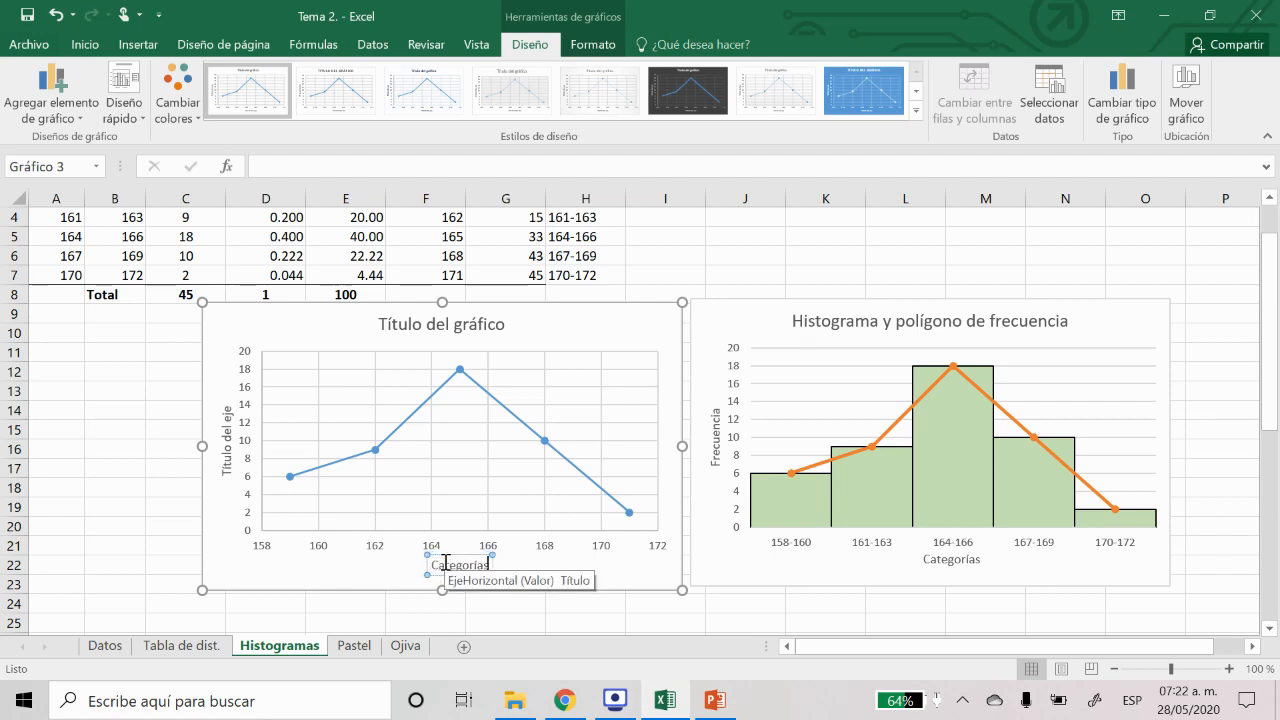
Name the scatter chart's vertical axis "Frecuencias"
left_click(225, 425)
double_click(225, 425)
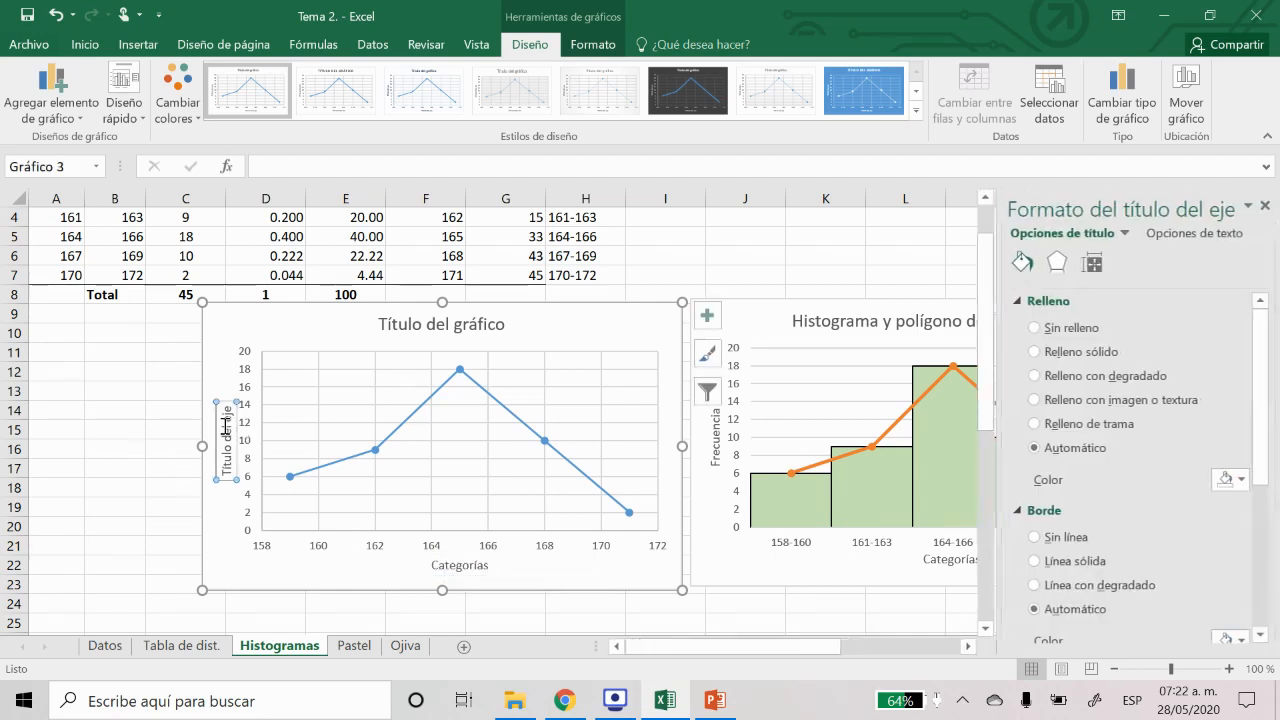
left_click_drag(228, 409, 223, 470)
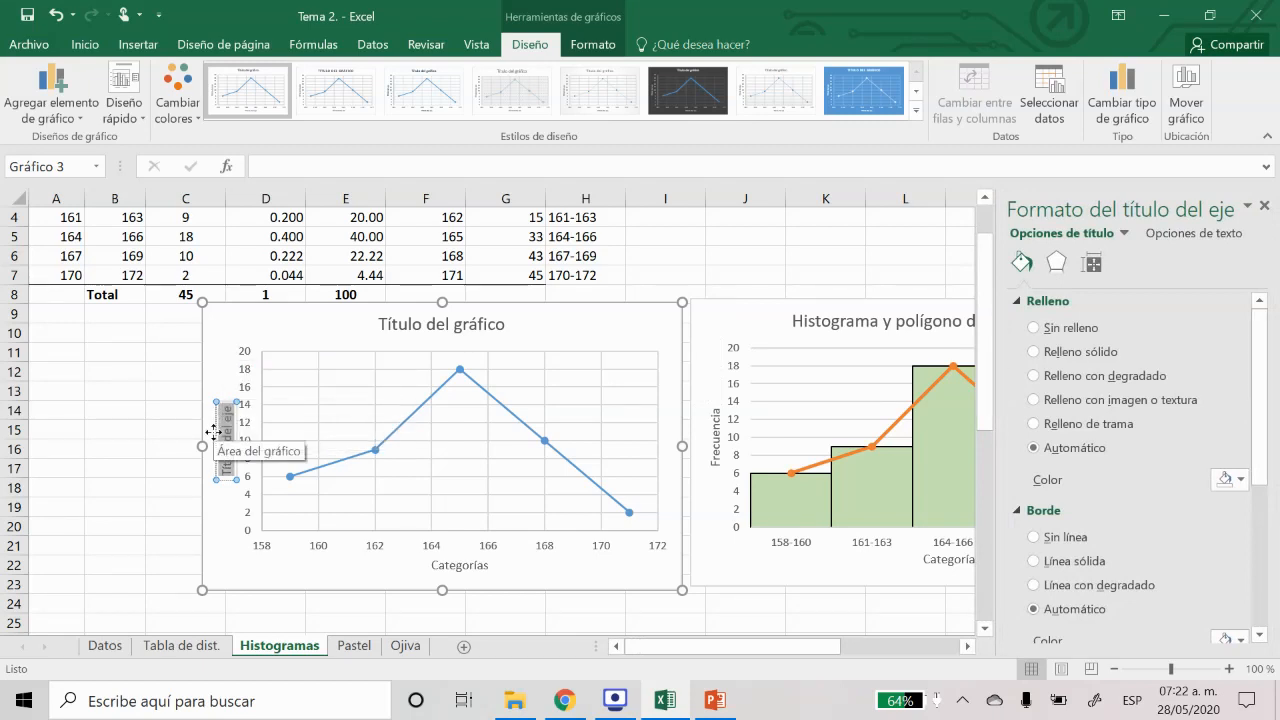
key("Delete")
type("Frecuencias")
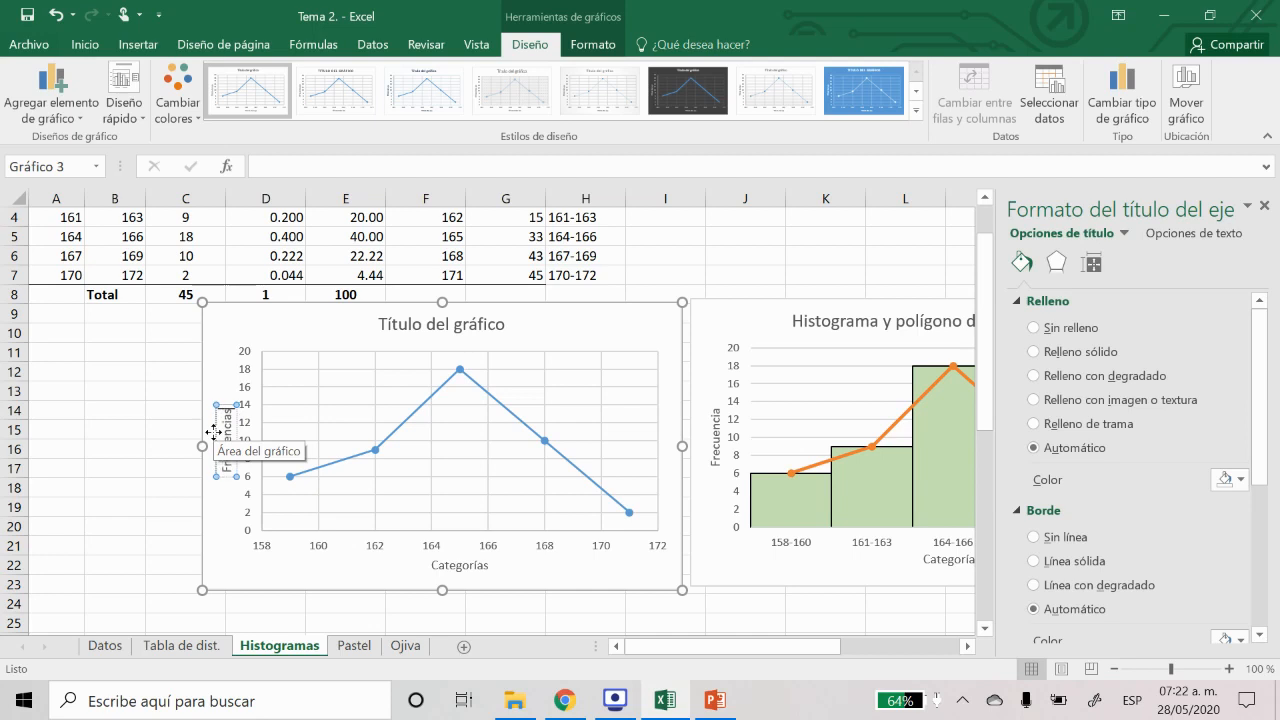
Retitle the scatter chart "Polígono de frecuencias" and close the formatting options
left_click(418, 326)
triple_click(421, 330)
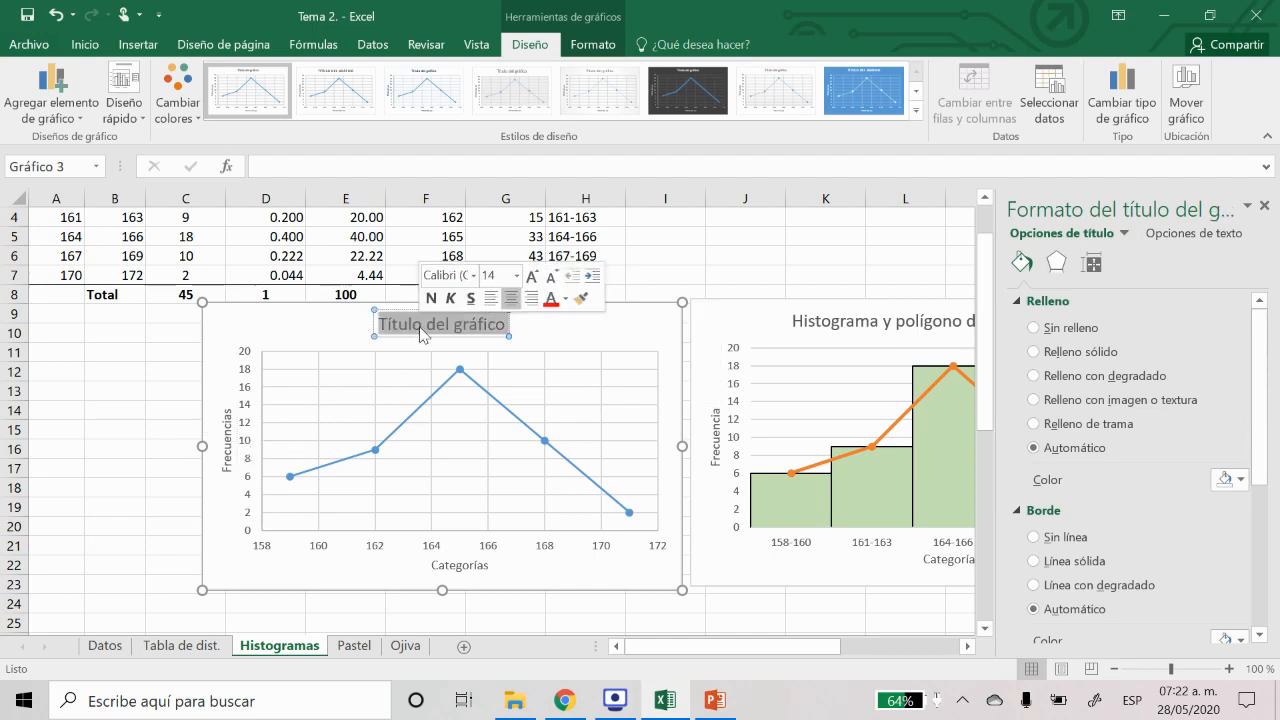
type("Polí")
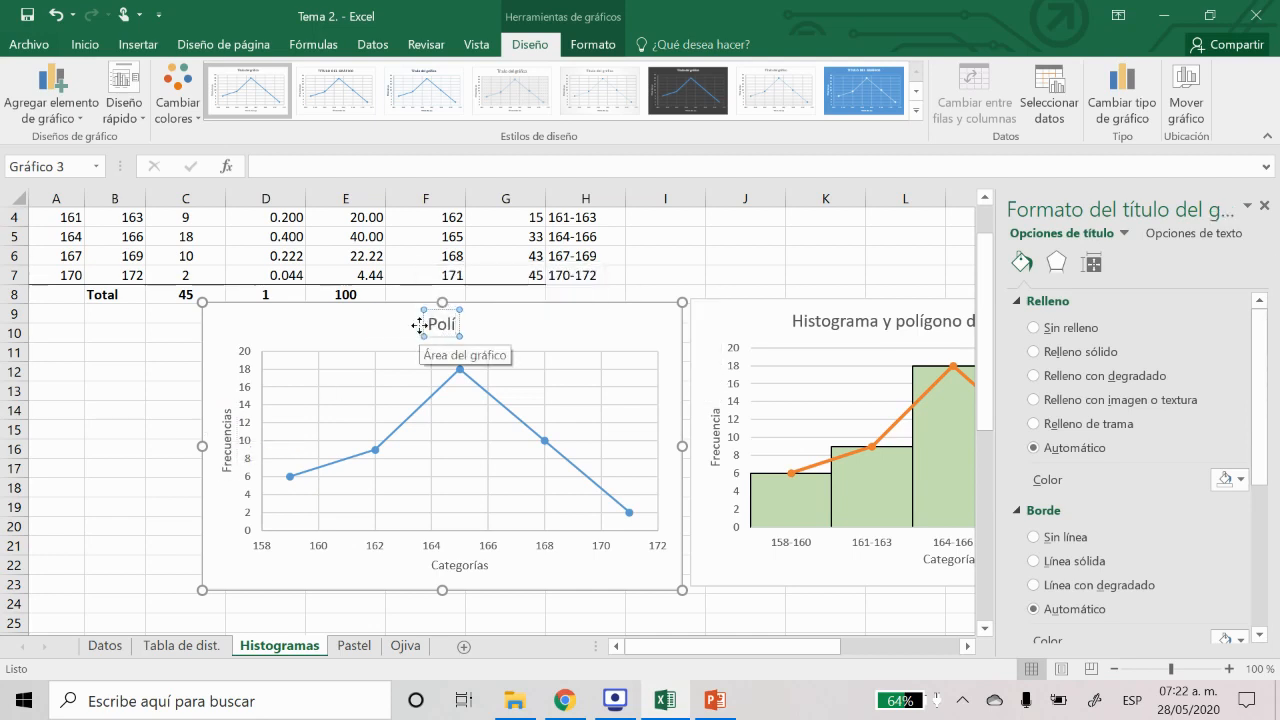
type("gono de frec")
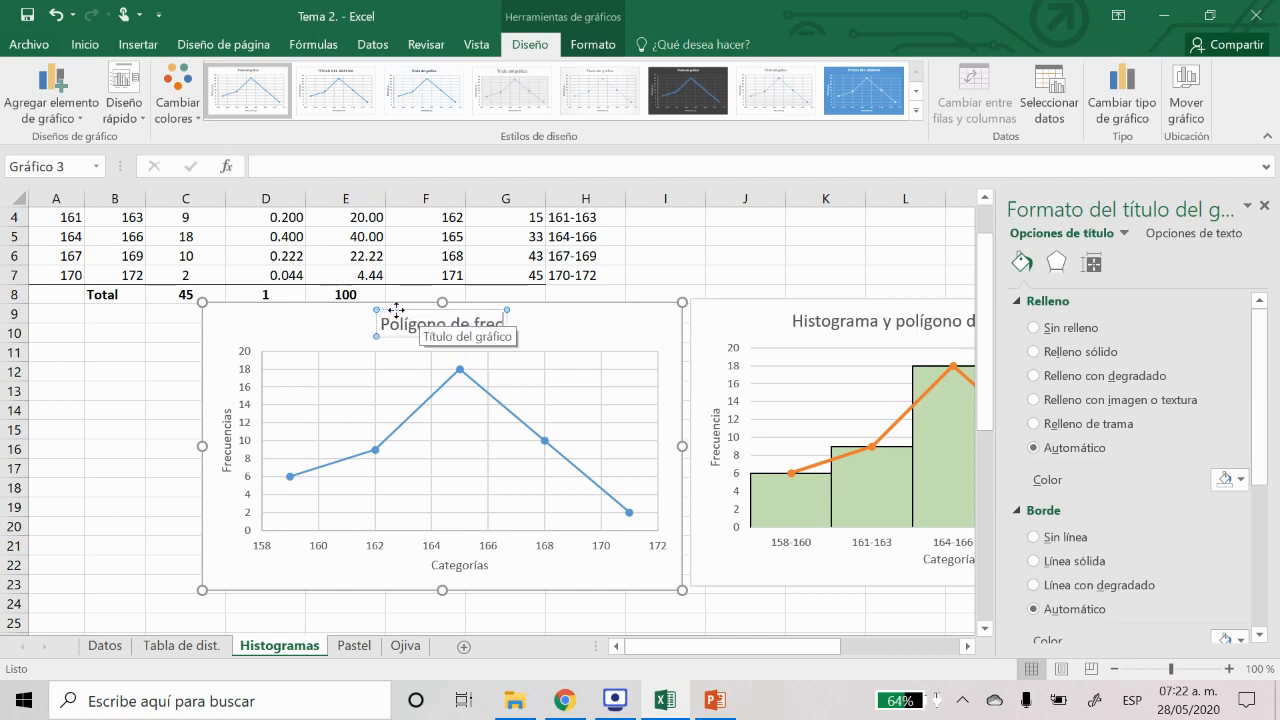
type("uencias")
left_click(588, 347)
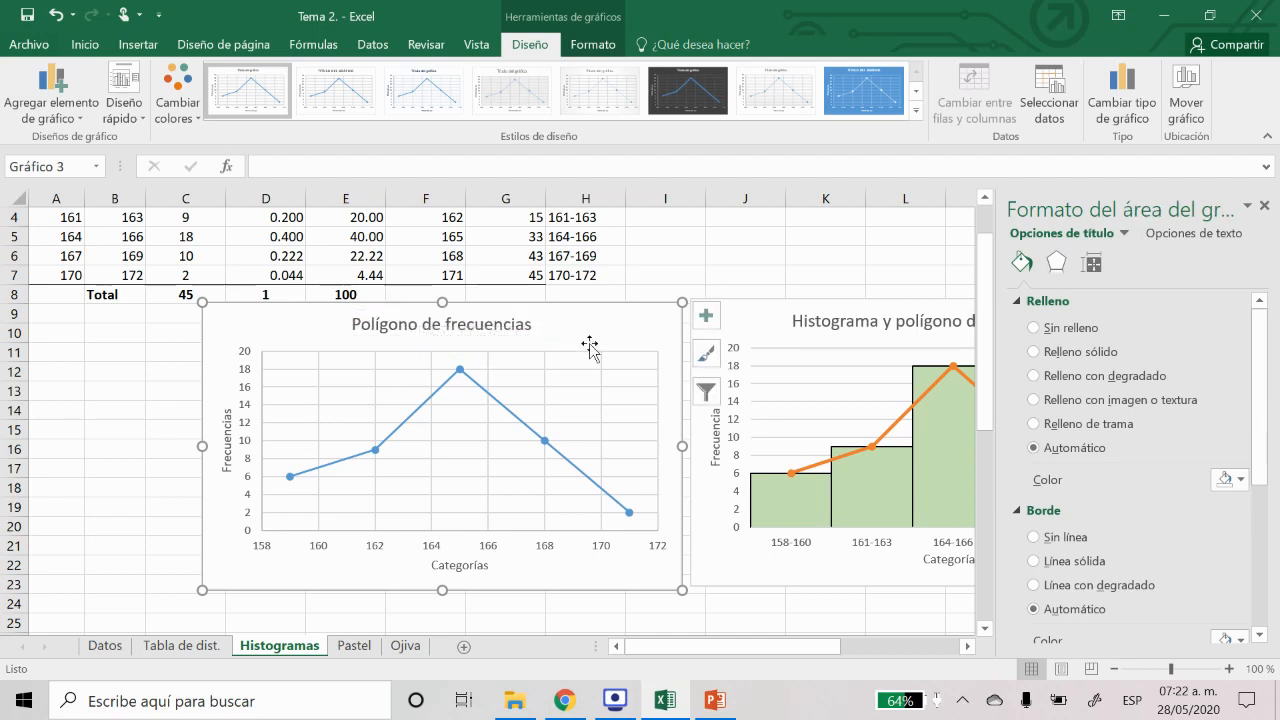
left_click(1264, 205)
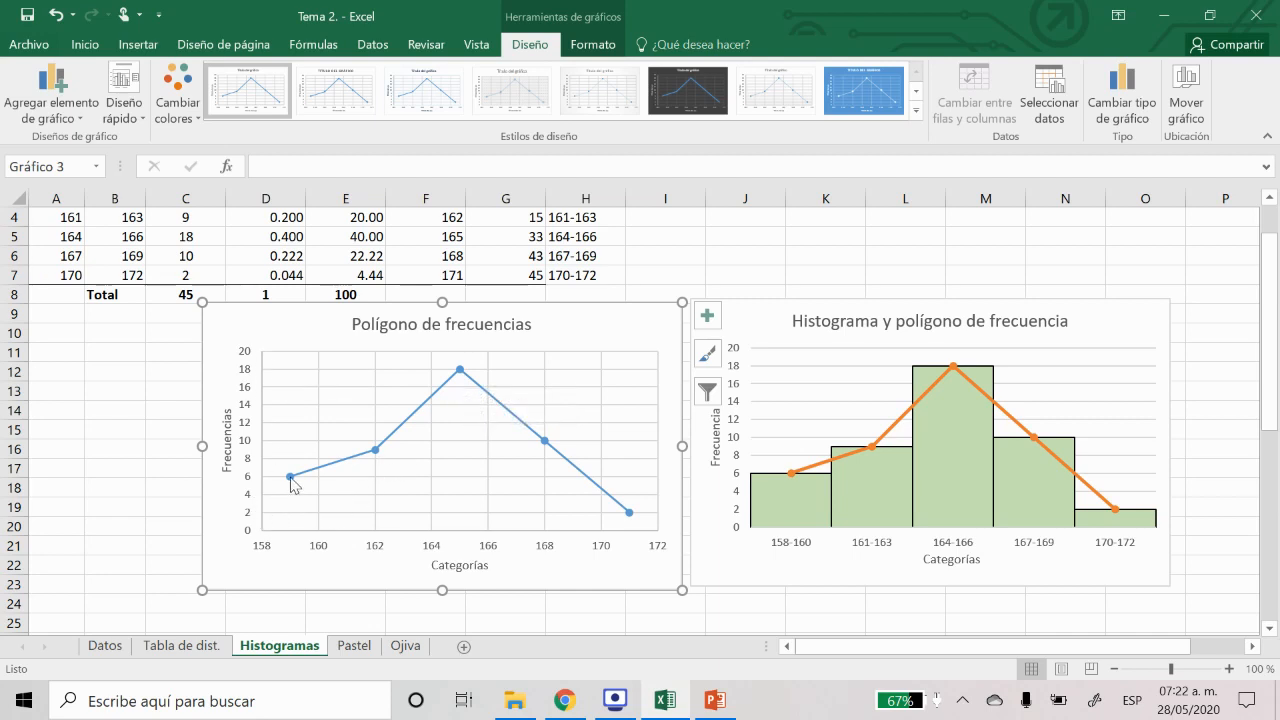
Review the Frecuencia and Marcas de clase columns of the table against the polygon's two axes
scroll(504, 380, "up", 1)
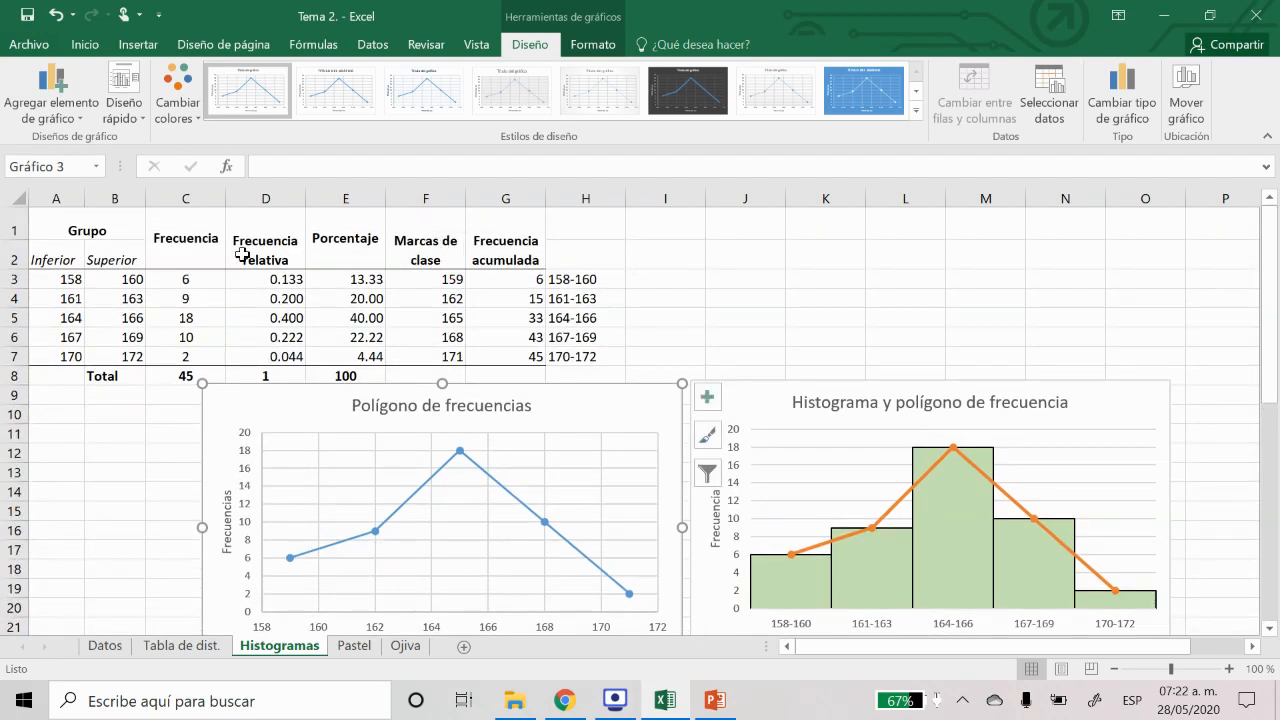
left_click_drag(188, 252, 201, 356)
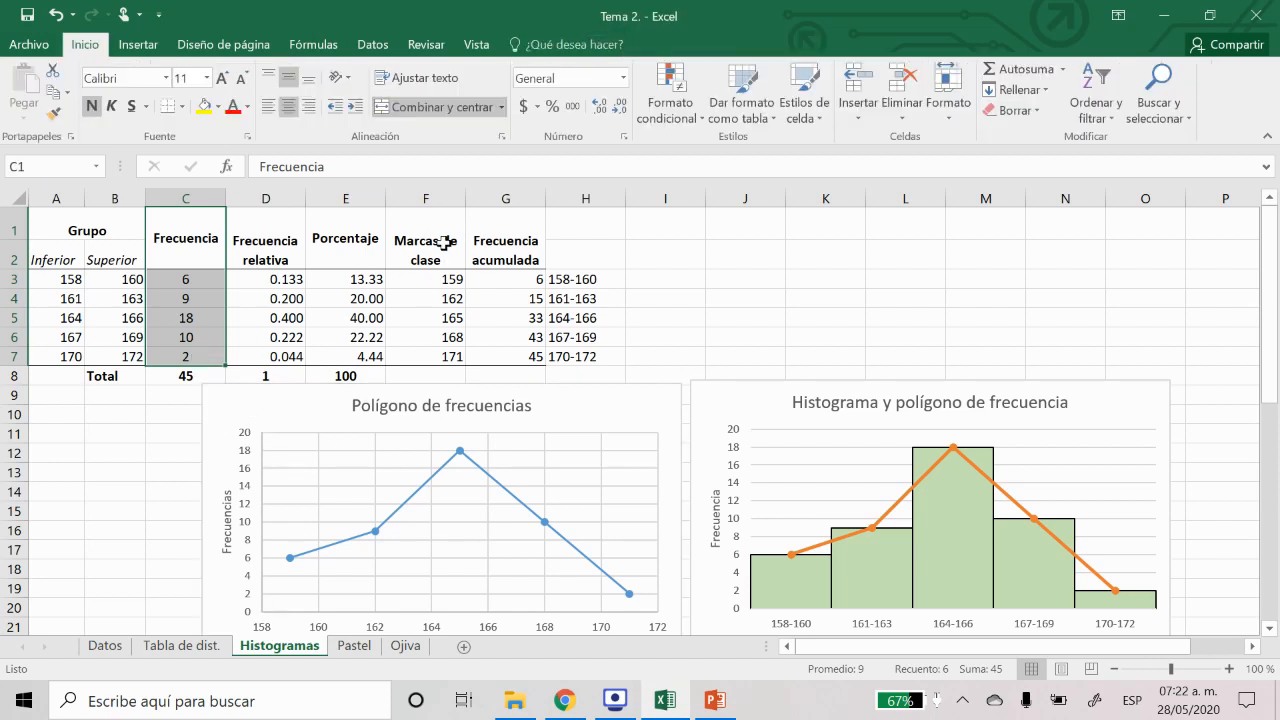
left_click_drag(443, 242, 434, 354)
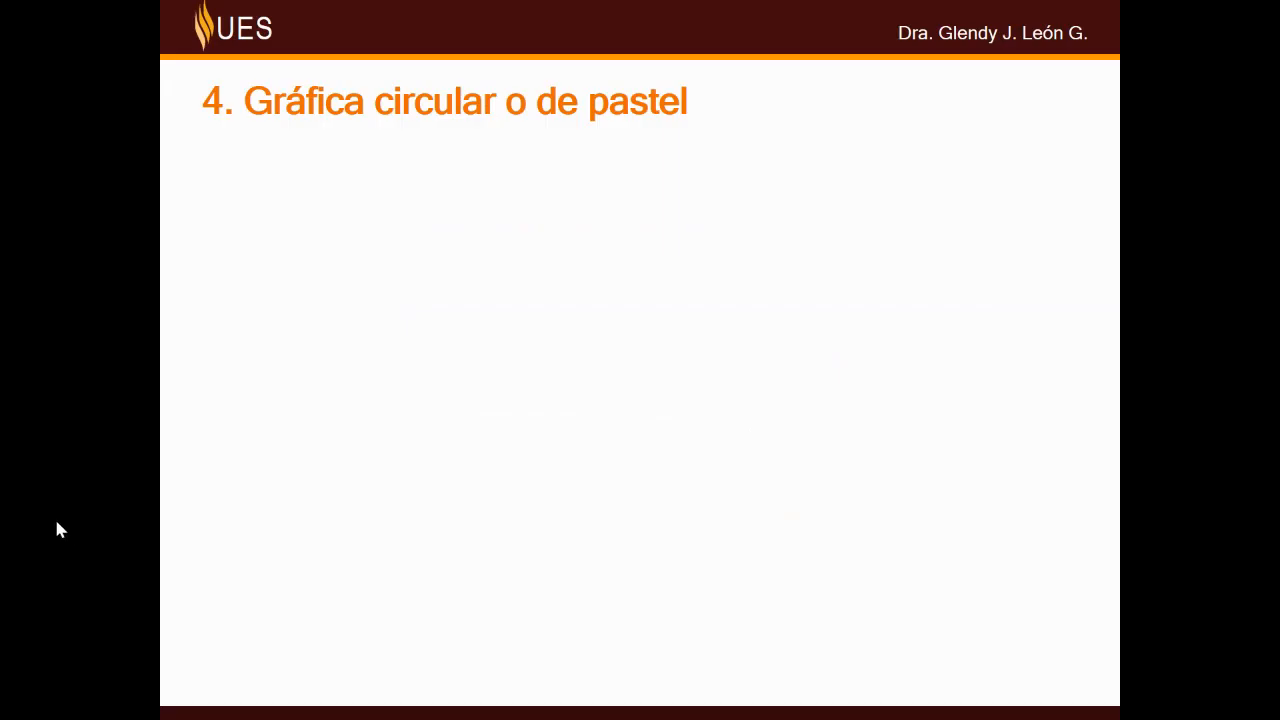
Reveal the pie chart definition and the angle formula on the slide "4. Gráfica circular o de pastel"
key("Right")
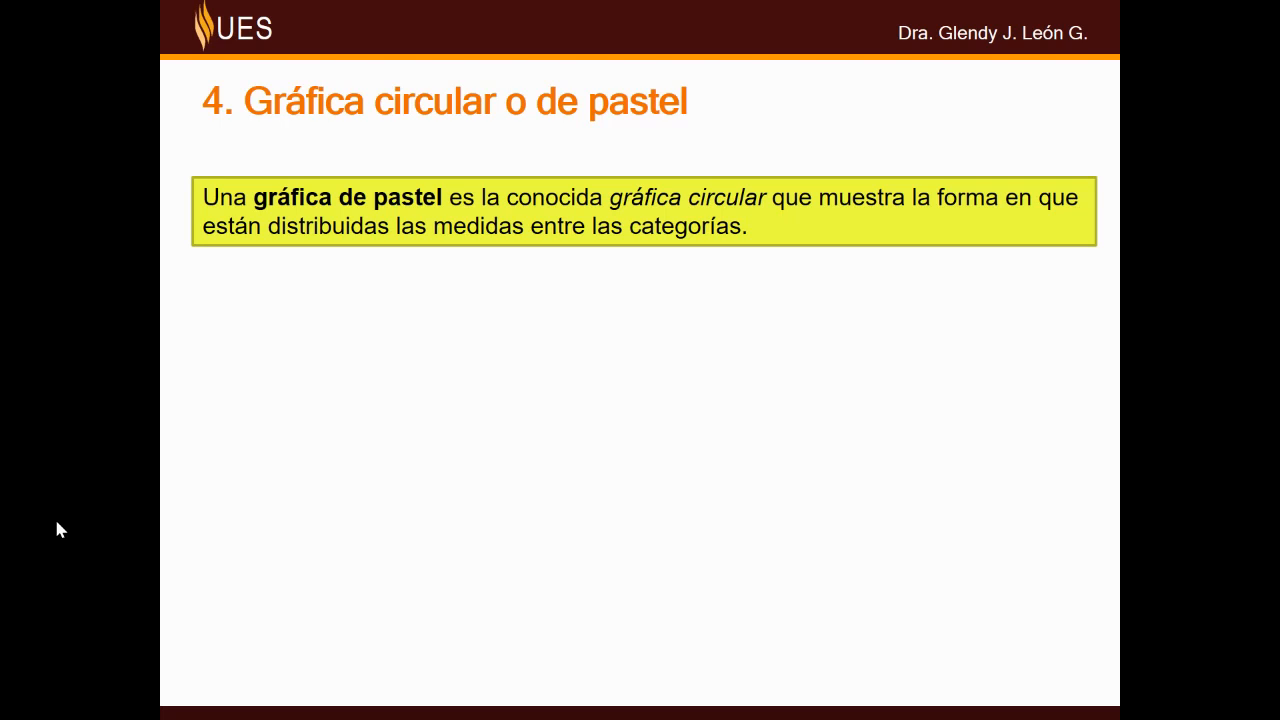
key("Right")
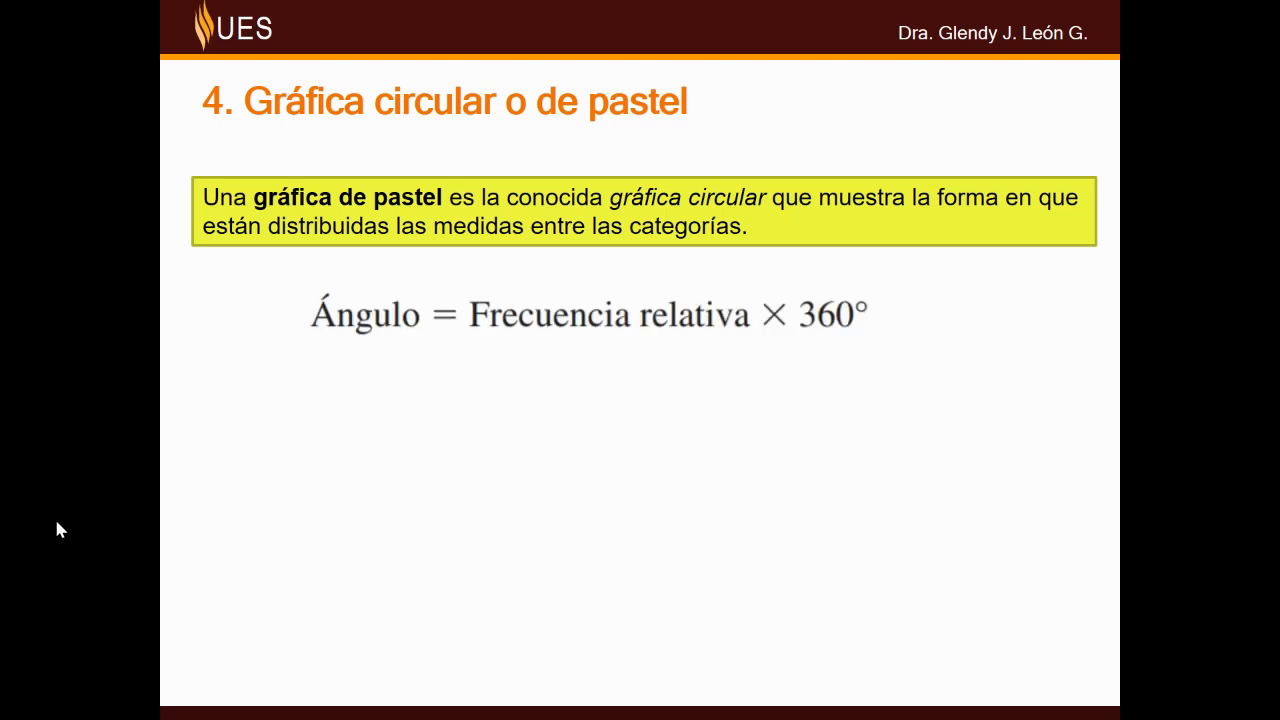
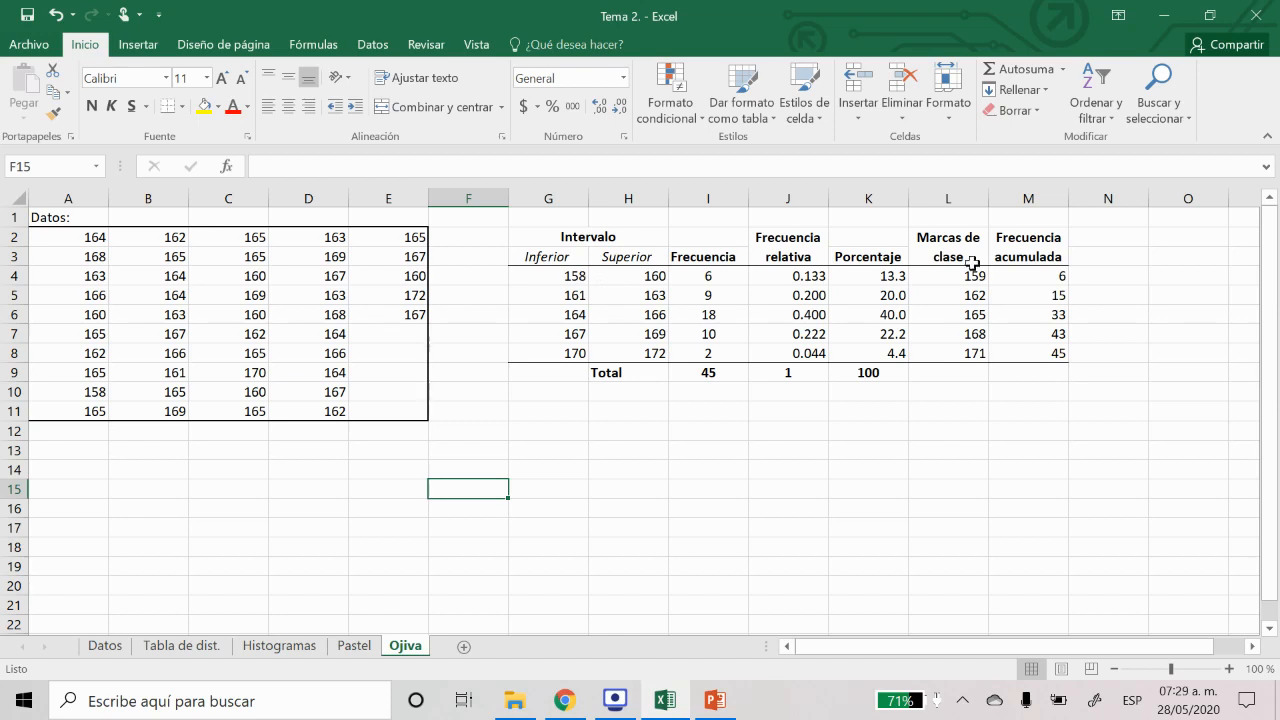
Review the frequency table in G2:M9 and the raw data in A1:E11 on the Ojiva sheet
left_click_drag(561, 233, 1022, 375)
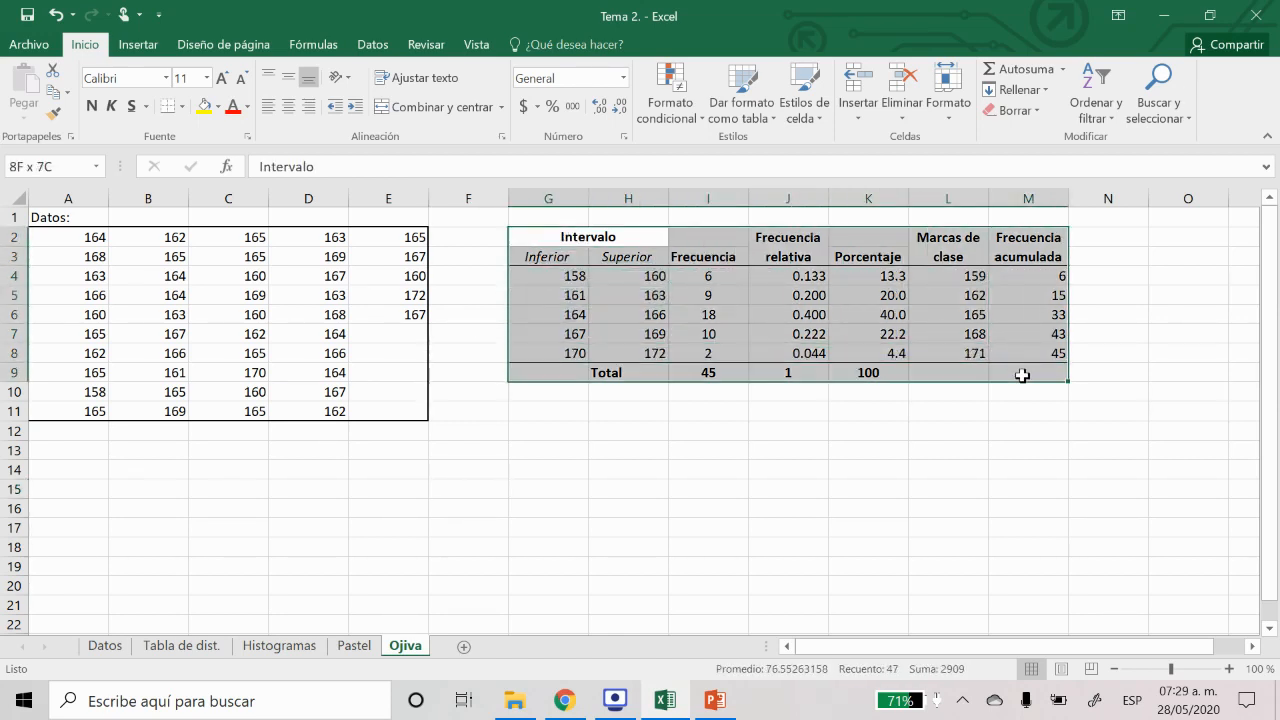
left_click(851, 446)
mouse_move(70, 223)
left_mouse_down()
mouse_move(51, 314)
mouse_move(414, 408)
left_mouse_up()
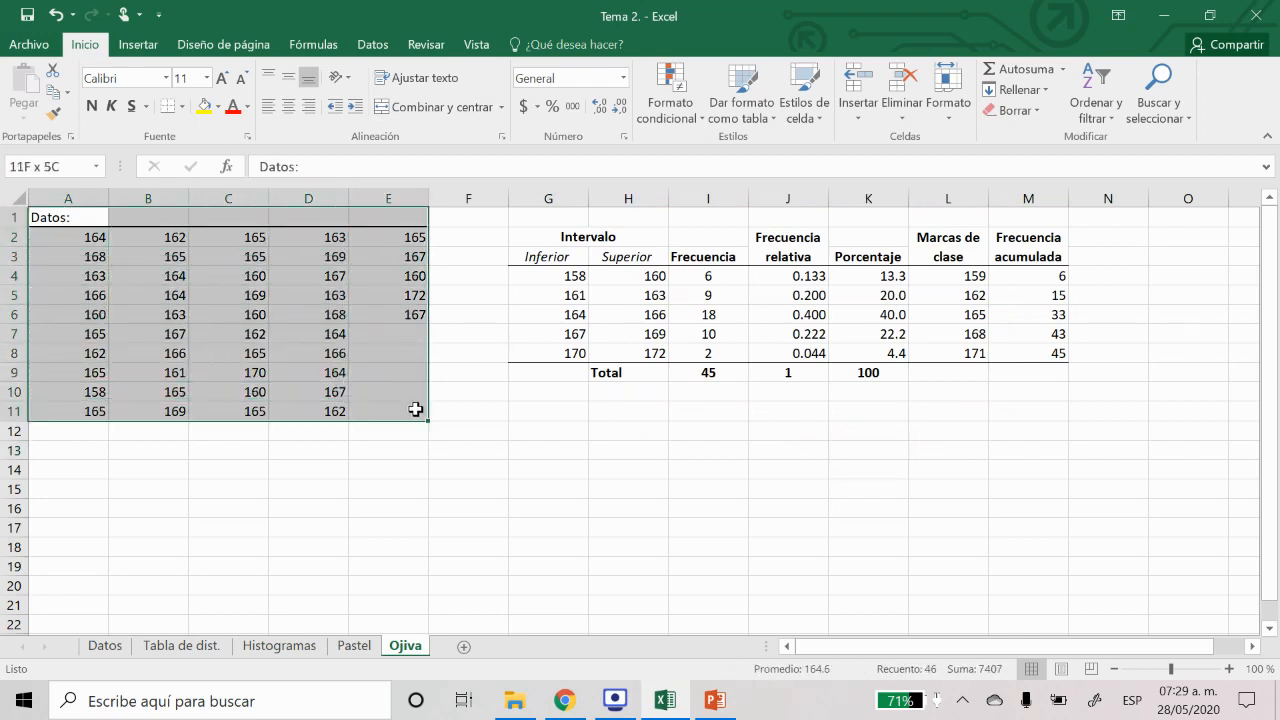
left_click(549, 415)
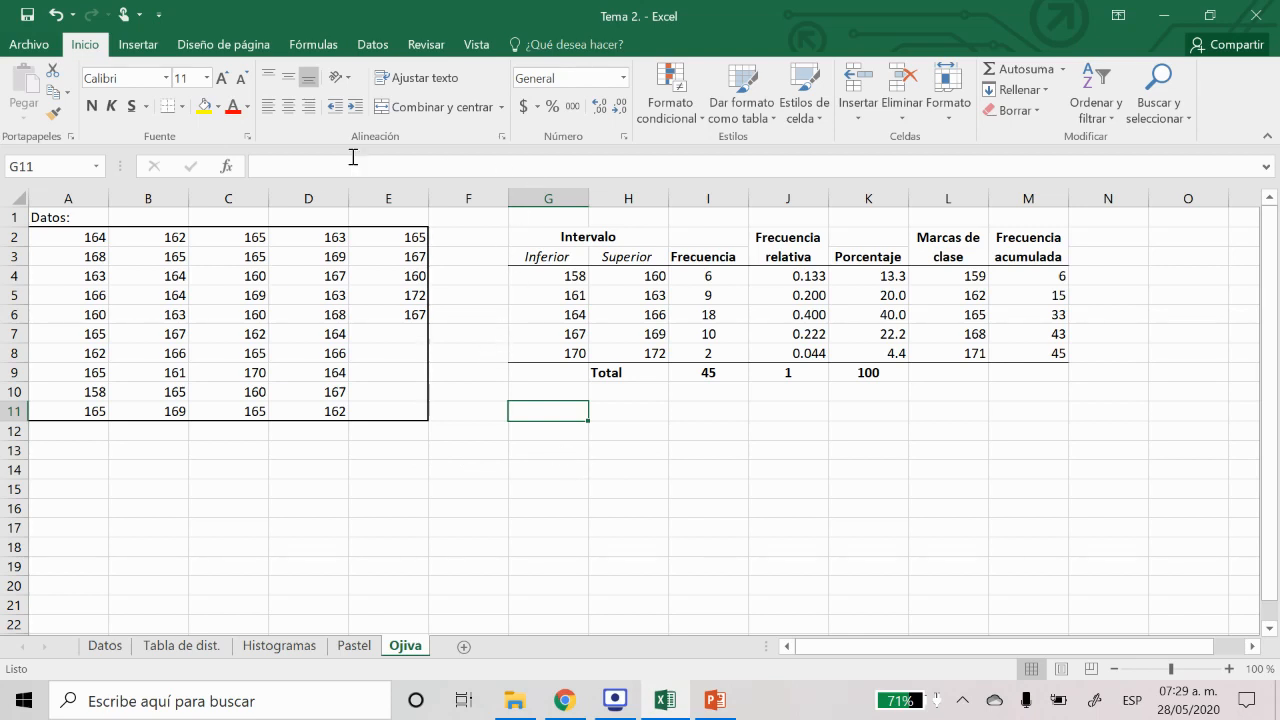
Insert an empty scatter chart with straight lines and markers and place it below the frequency table
left_click(517, 366)
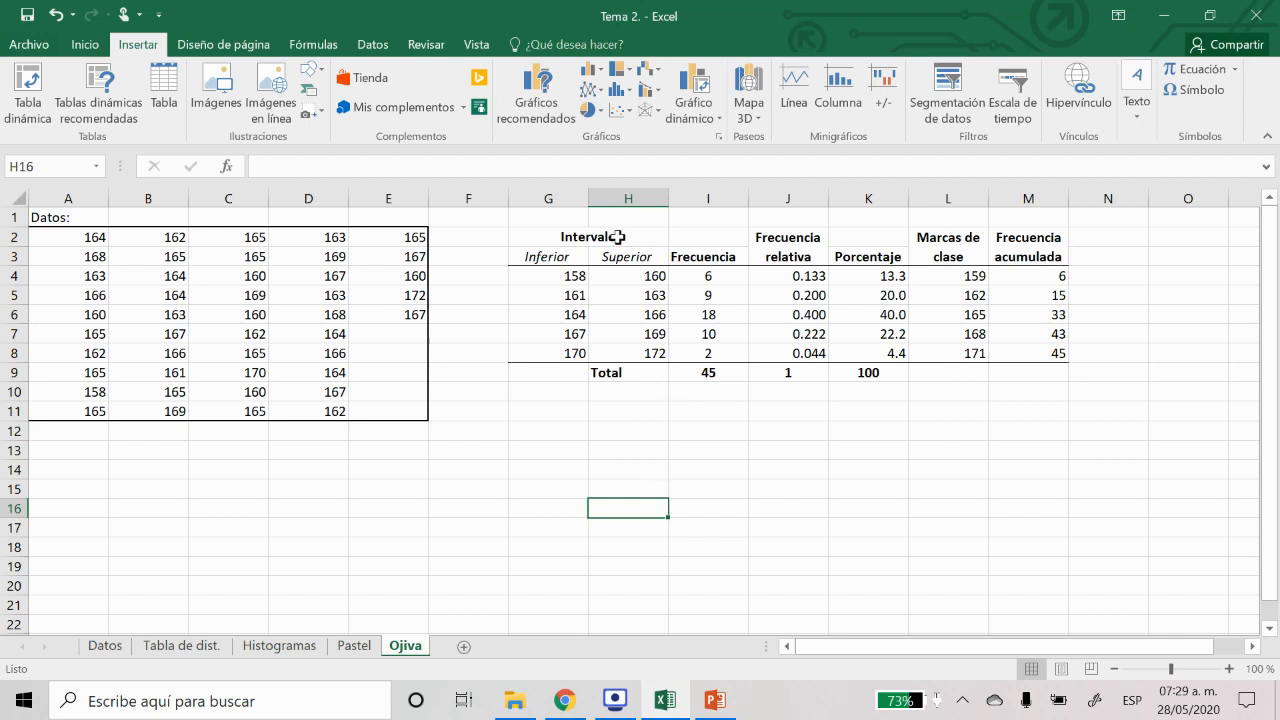
left_click(621, 110)
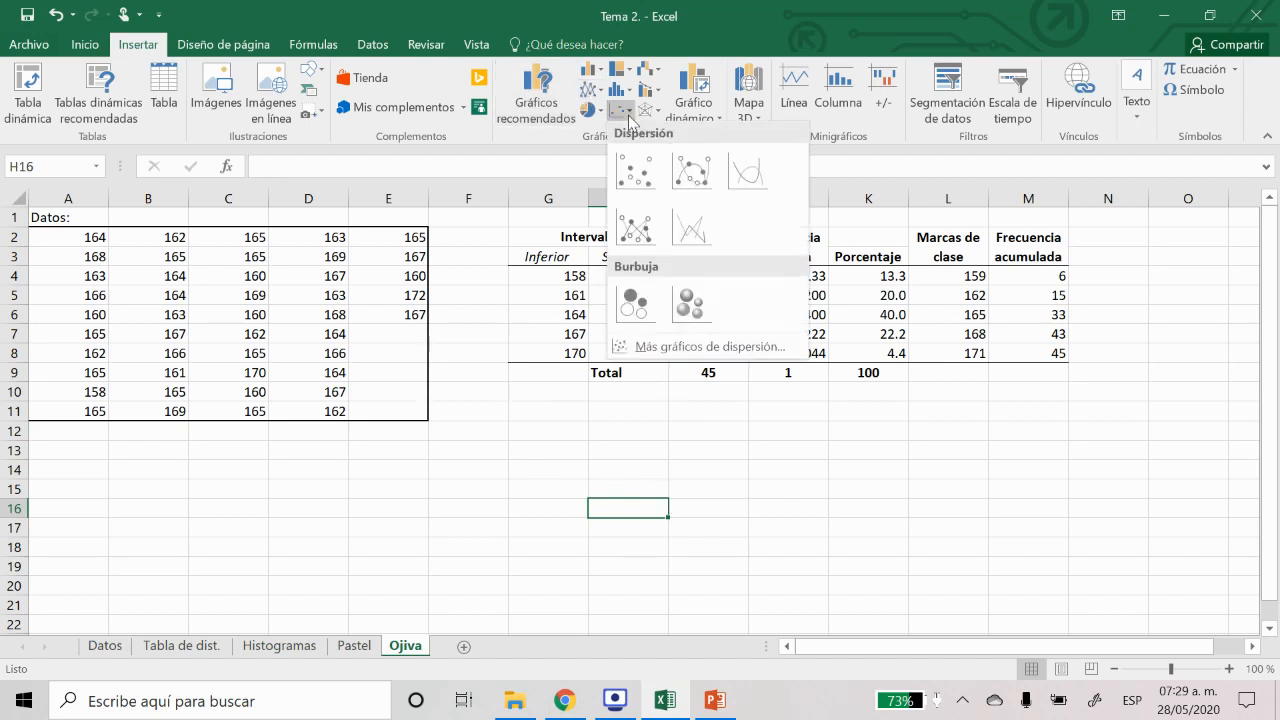
left_click(636, 230)
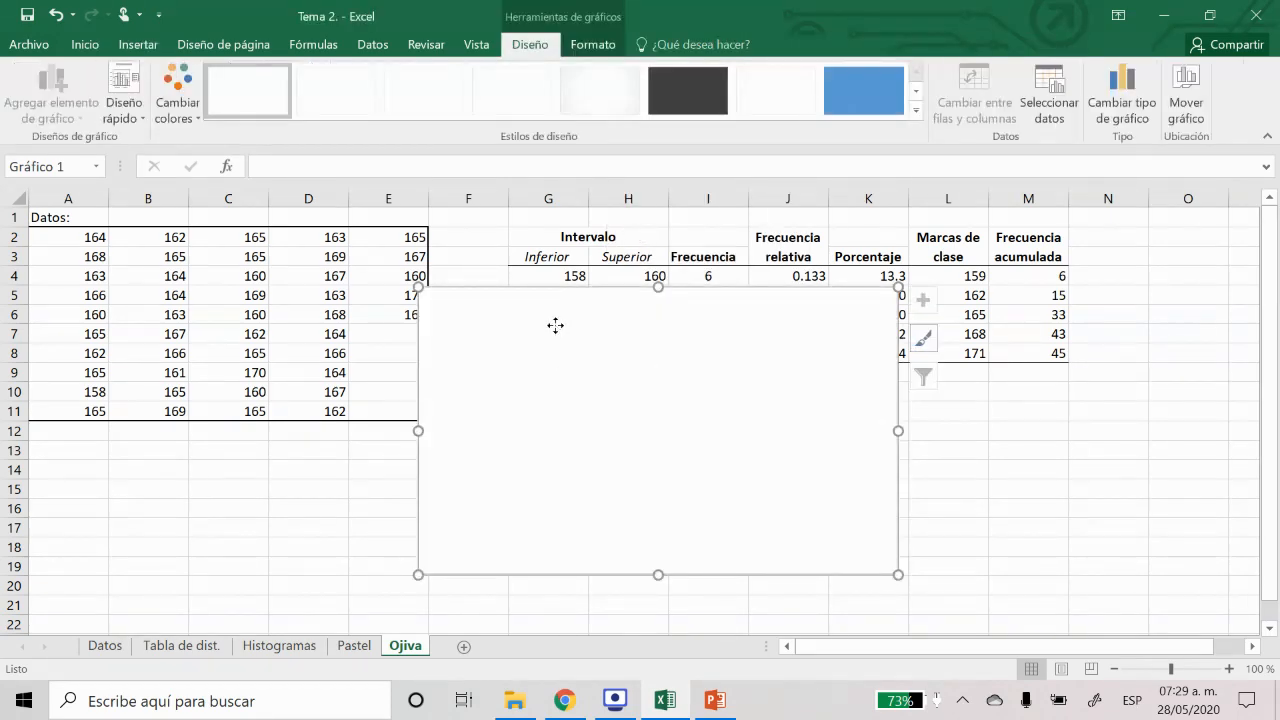
left_click_drag(554, 326, 617, 428)
scroll(617, 430, "down", 1)
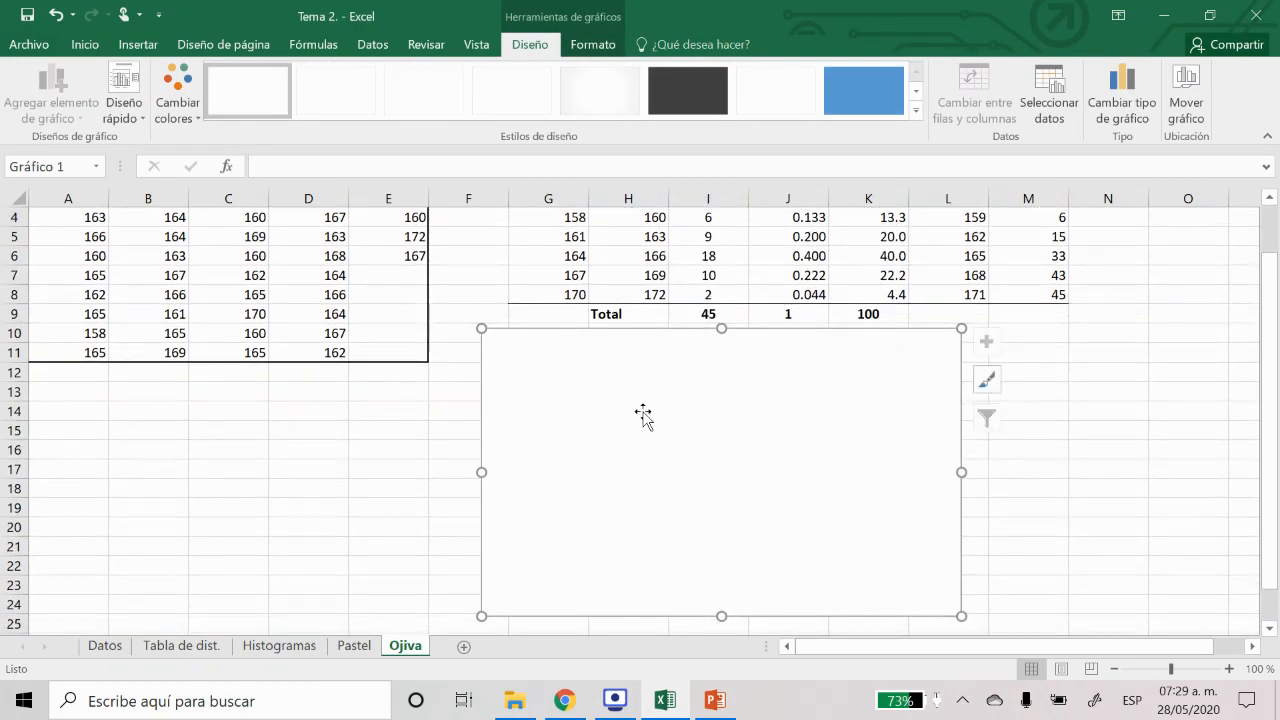
Add a data series to the empty chart with the upper class limits H4:H8 as its X values
right_click(651, 403)
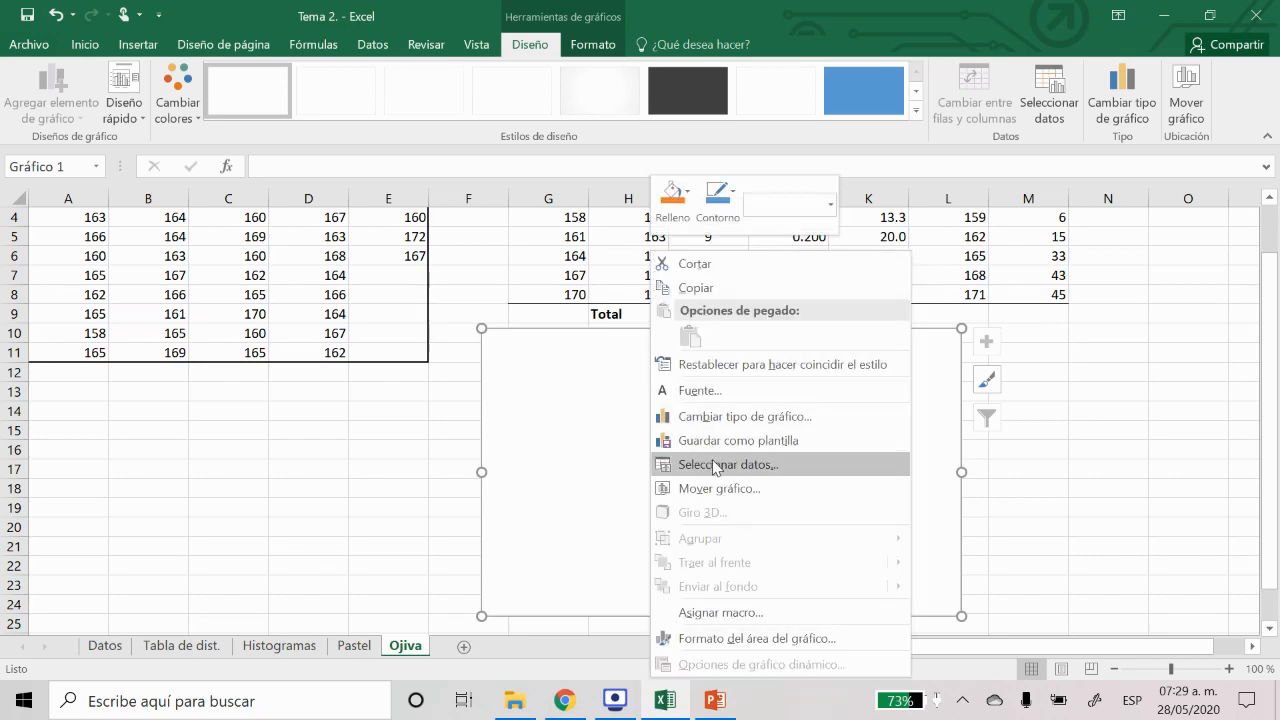
left_click(714, 464)
left_click(640, 266)
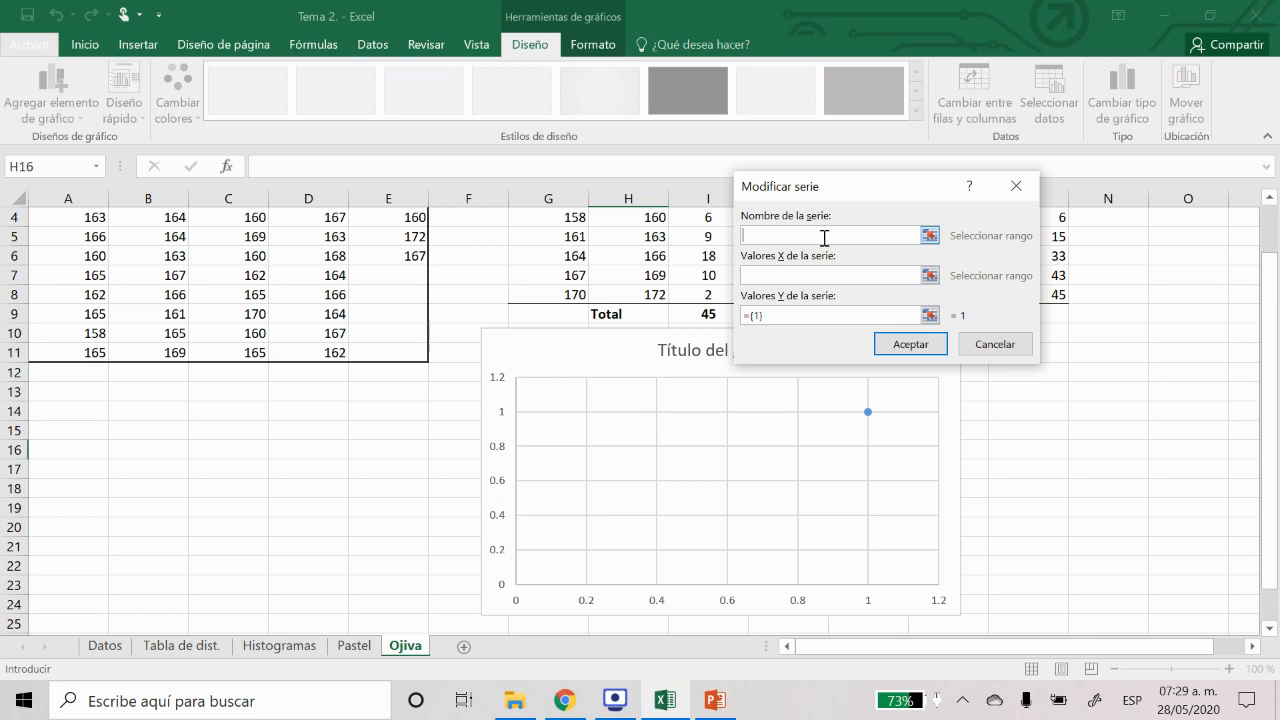
scroll(833, 268, "up", 1)
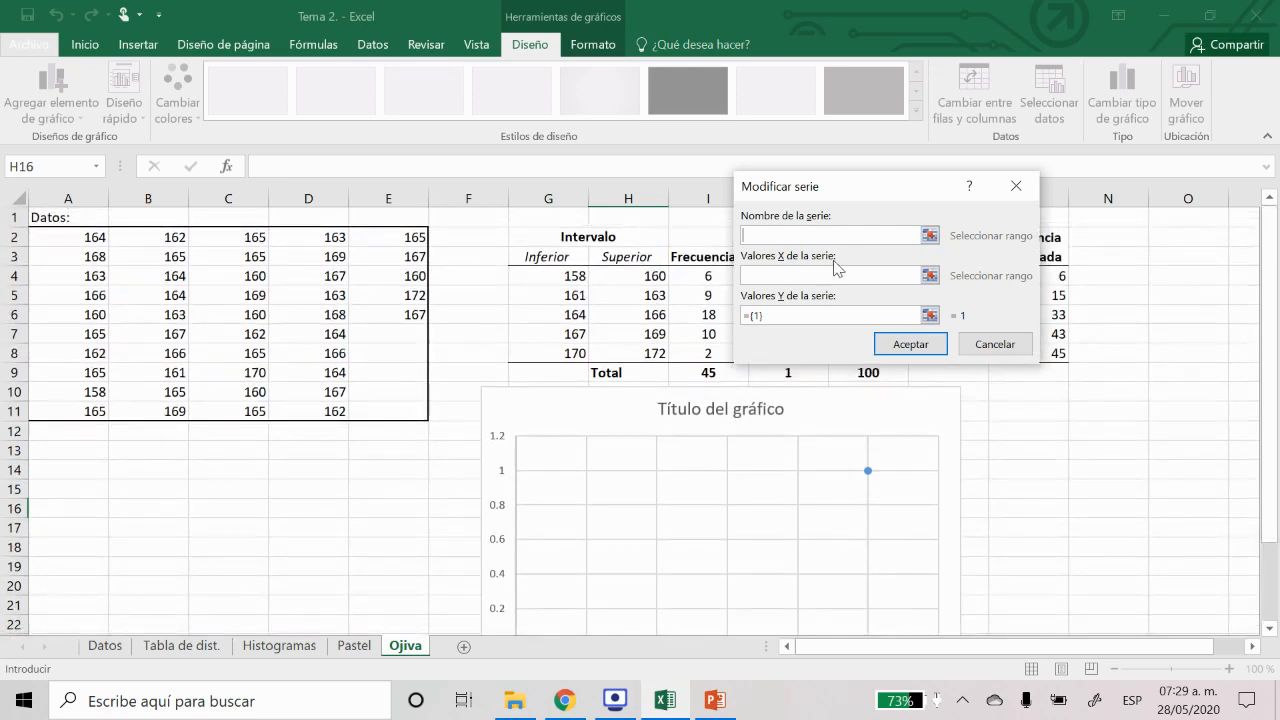
left_click(930, 275)
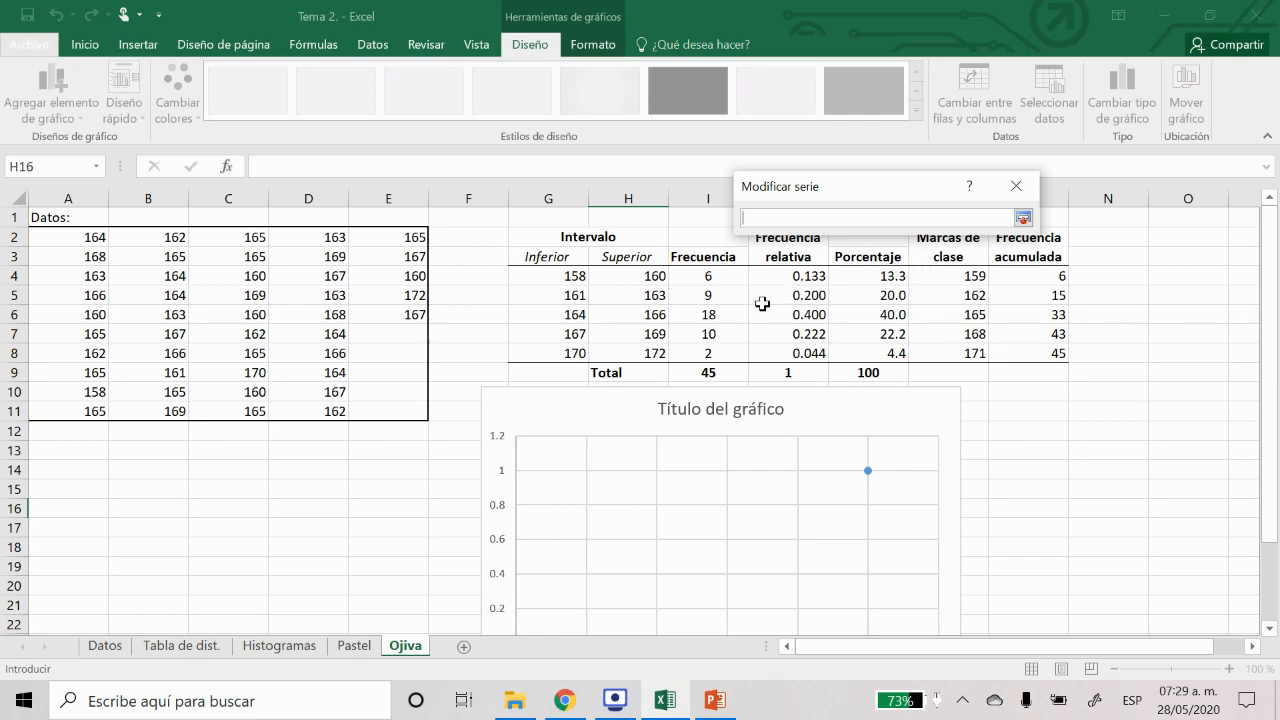
scroll(690, 495, "down", 1)
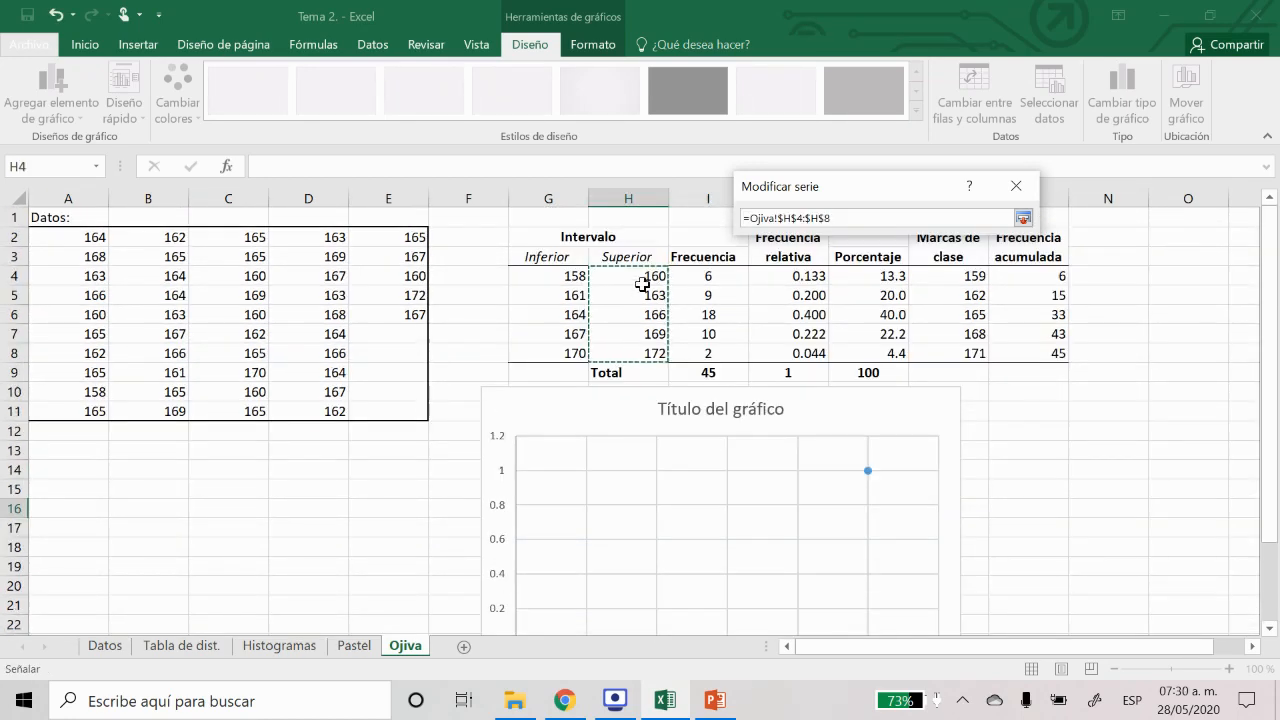
left_click(1022, 217)
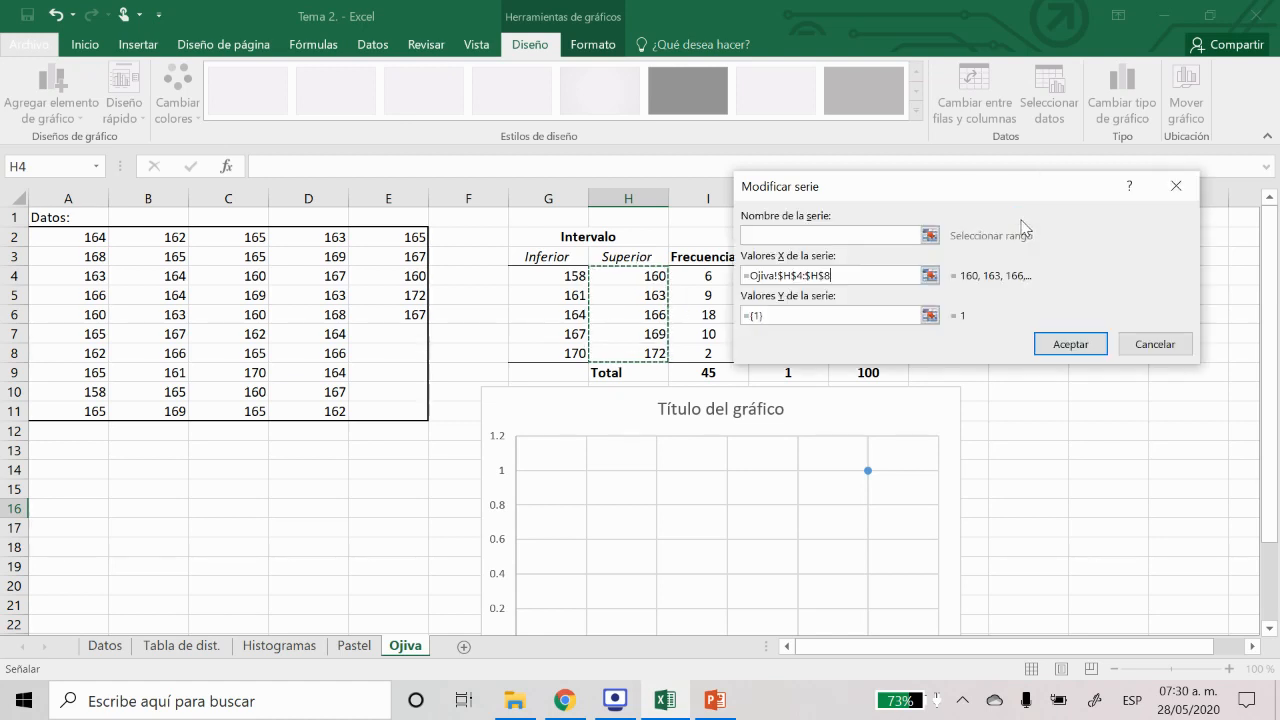
Set the series' Y values to the cumulative frequencies M4:M8 and accept the chart's data source
left_click(930, 315)
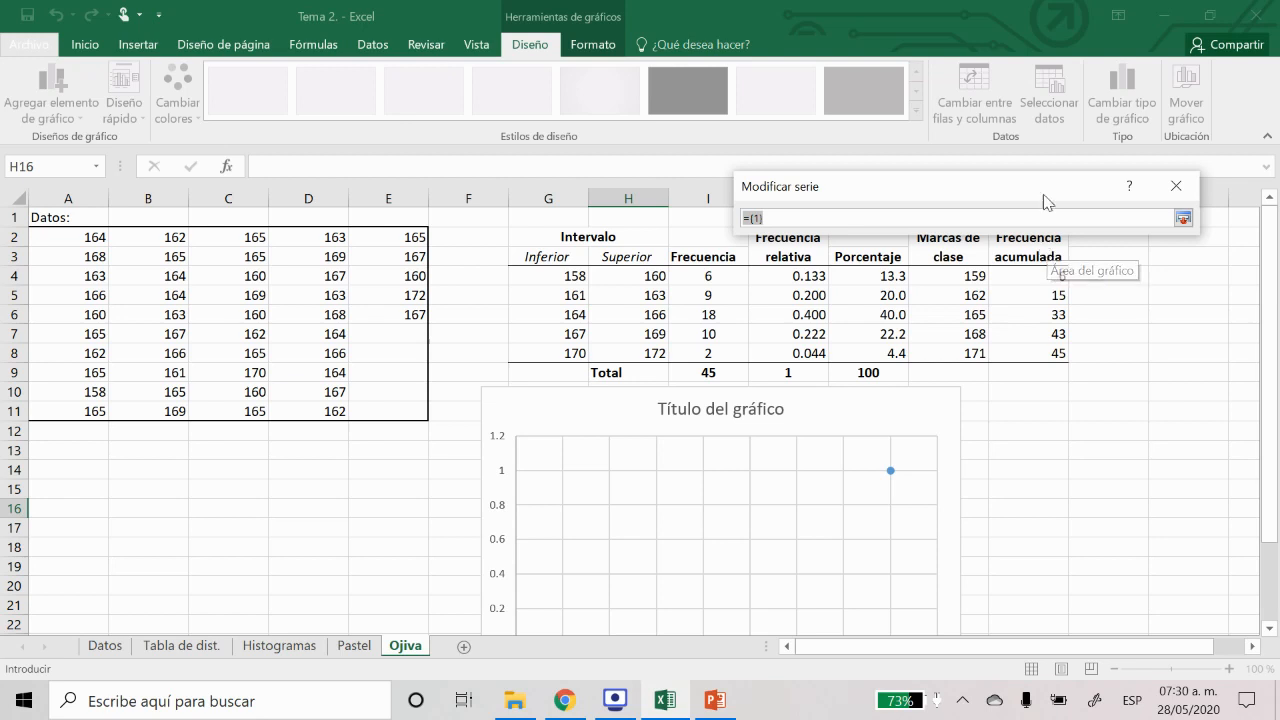
left_click_drag(1044, 192, 1040, 143)
left_click_drag(1060, 277, 1050, 354)
left_click(1178, 167)
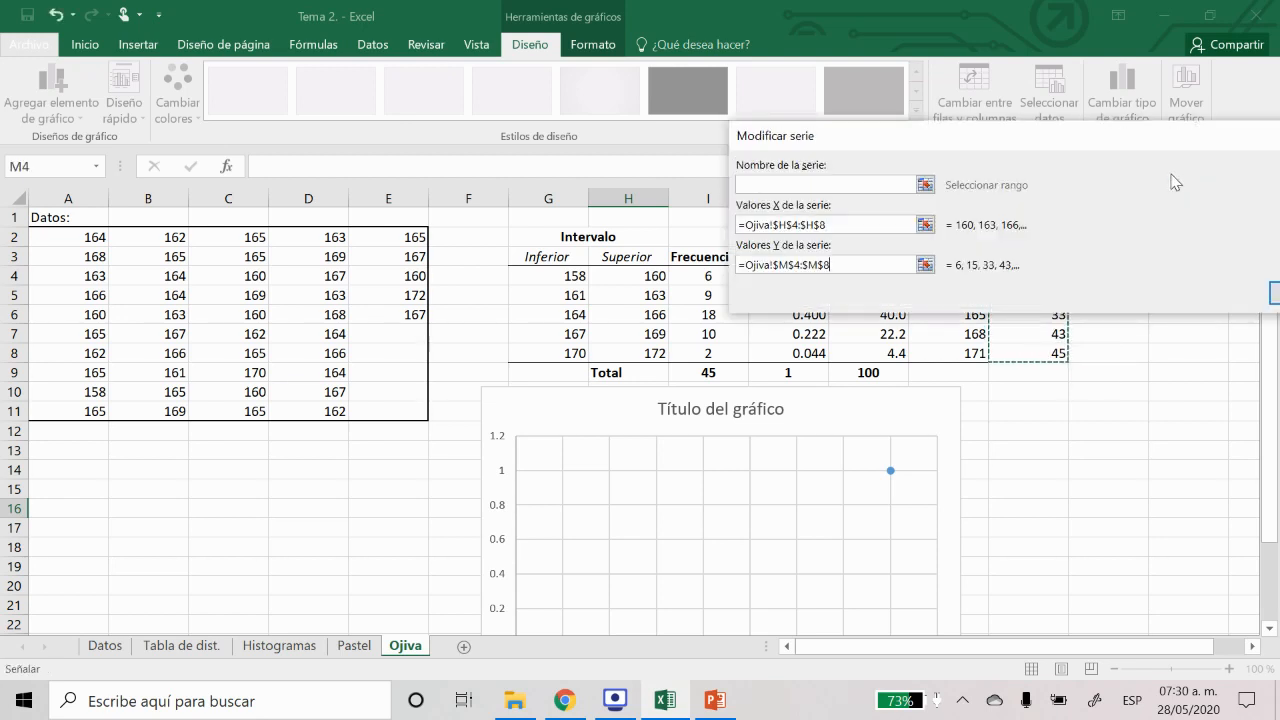
left_click_drag(1107, 145, 848, 207)
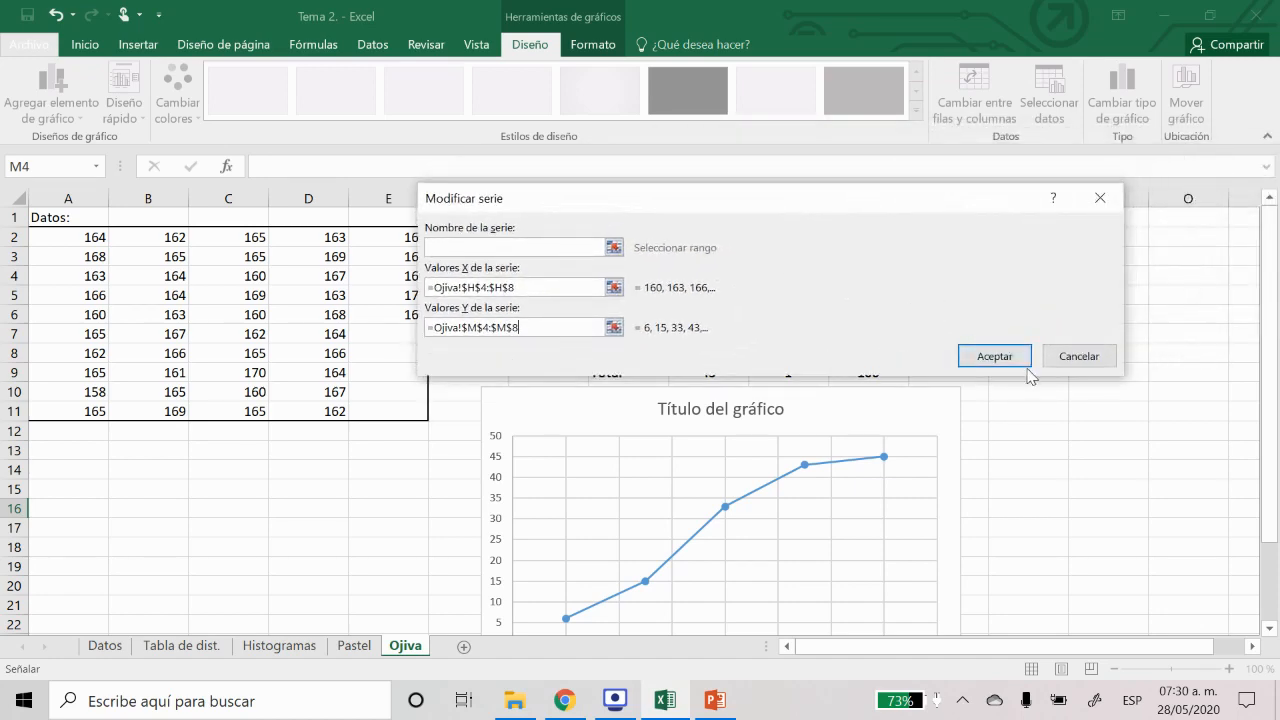
left_click(1031, 369)
left_click(1045, 403)
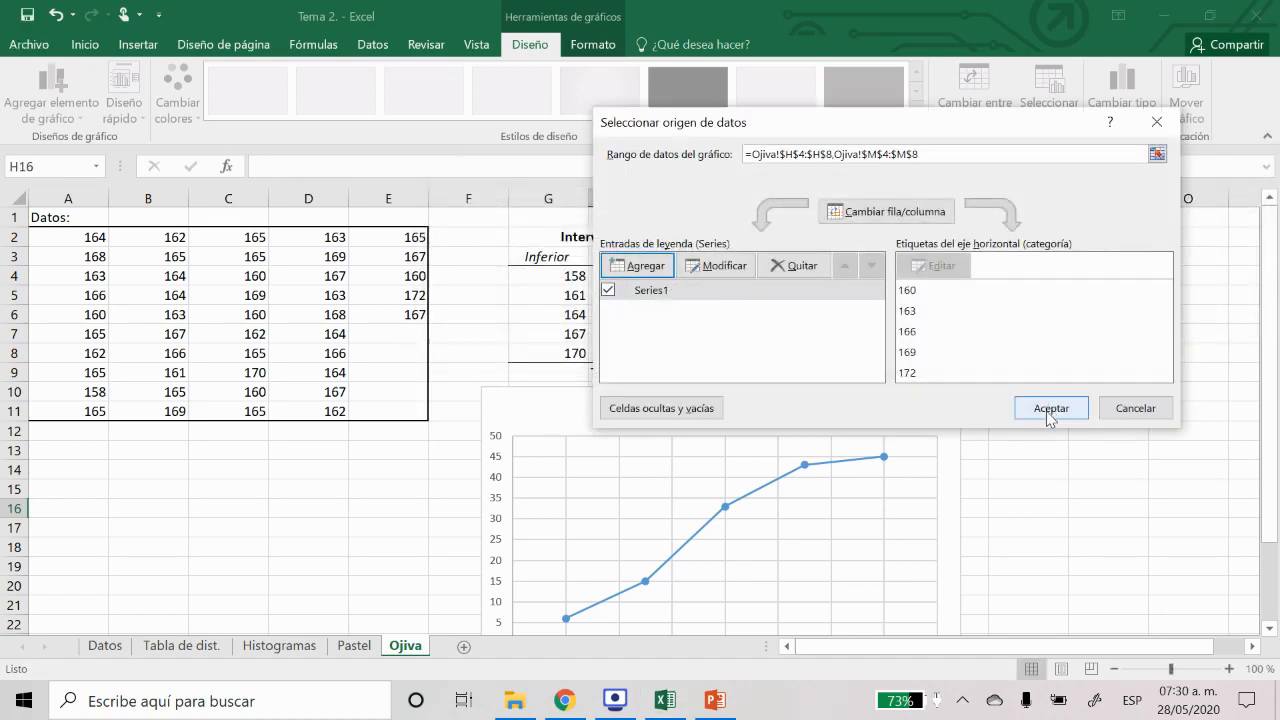
Shift the chart slightly below the table and change its title to "Ojiva"
scroll(1015, 457, "down", 1)
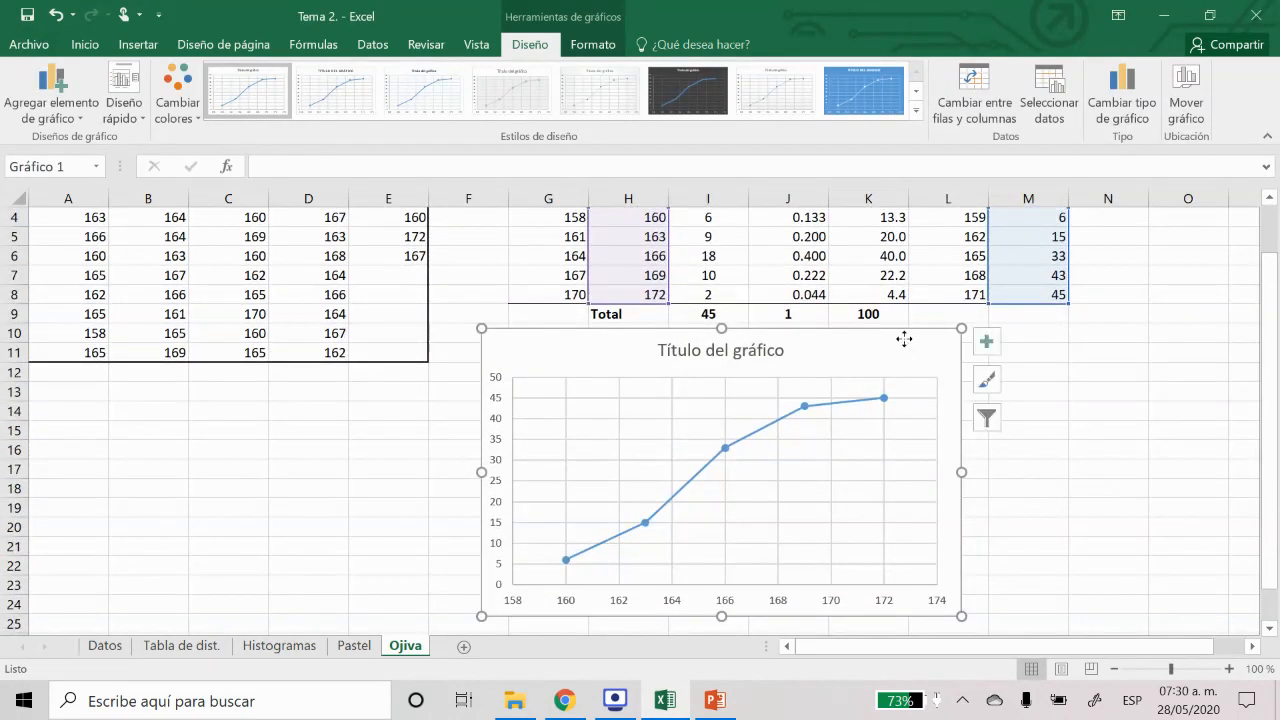
left_click_drag(903, 337, 851, 350)
left_click(700, 358)
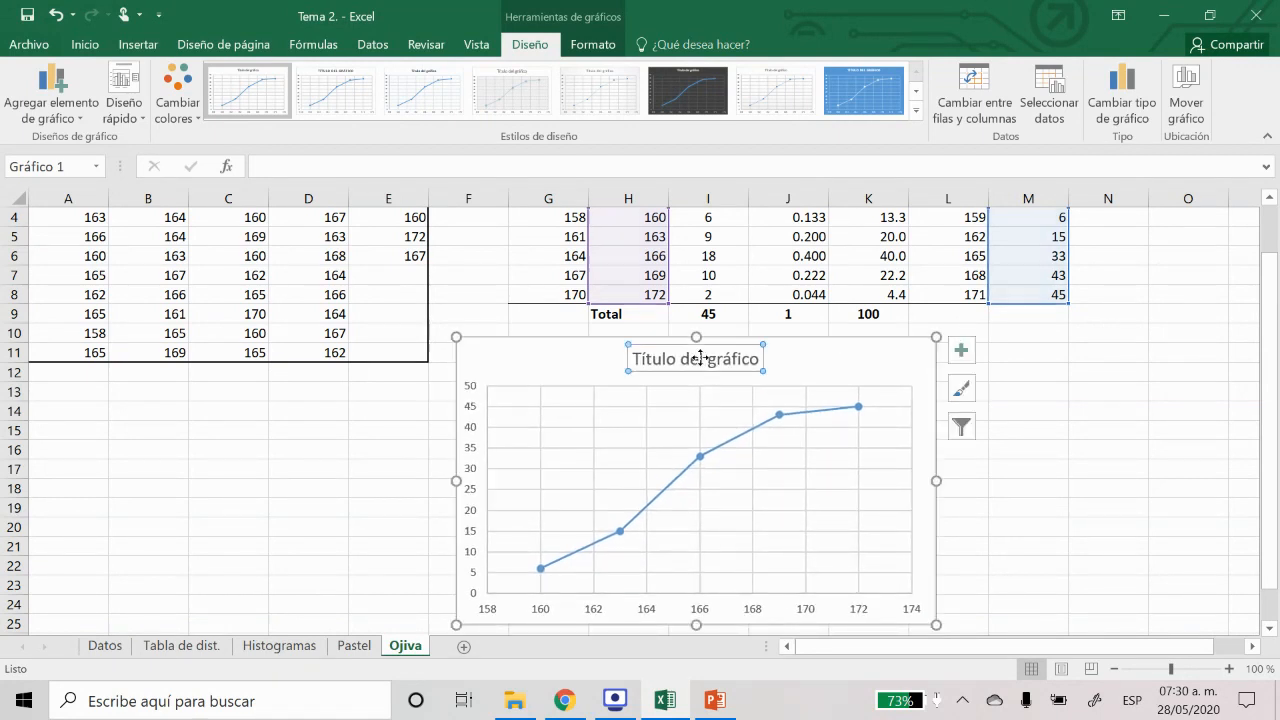
left_click(695, 358)
triple_click(694, 358)
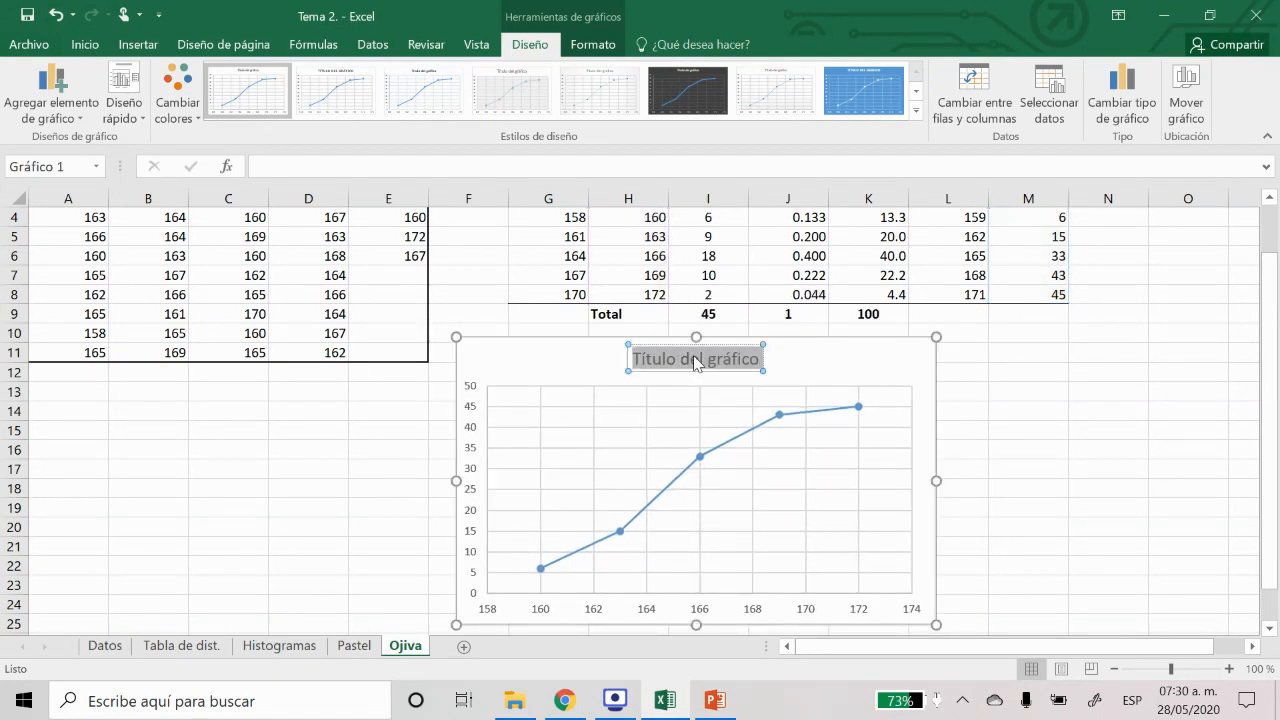
type("Ojiva")
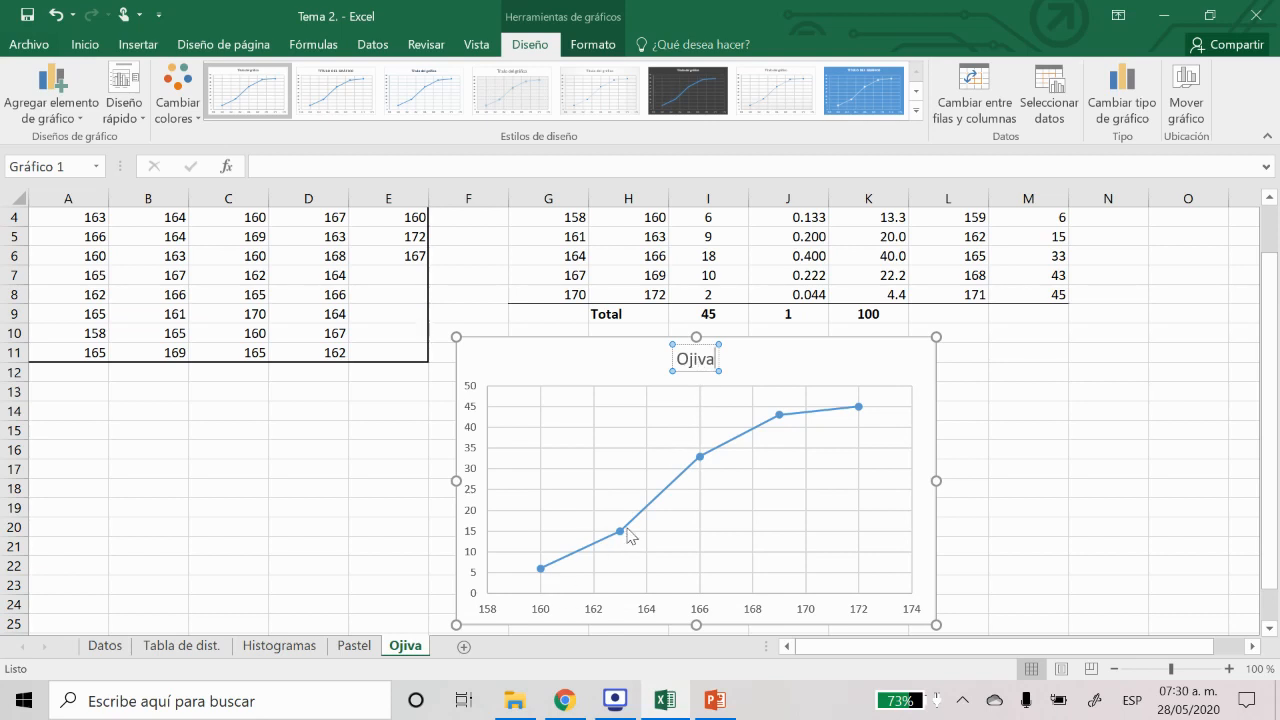
left_click(765, 376)
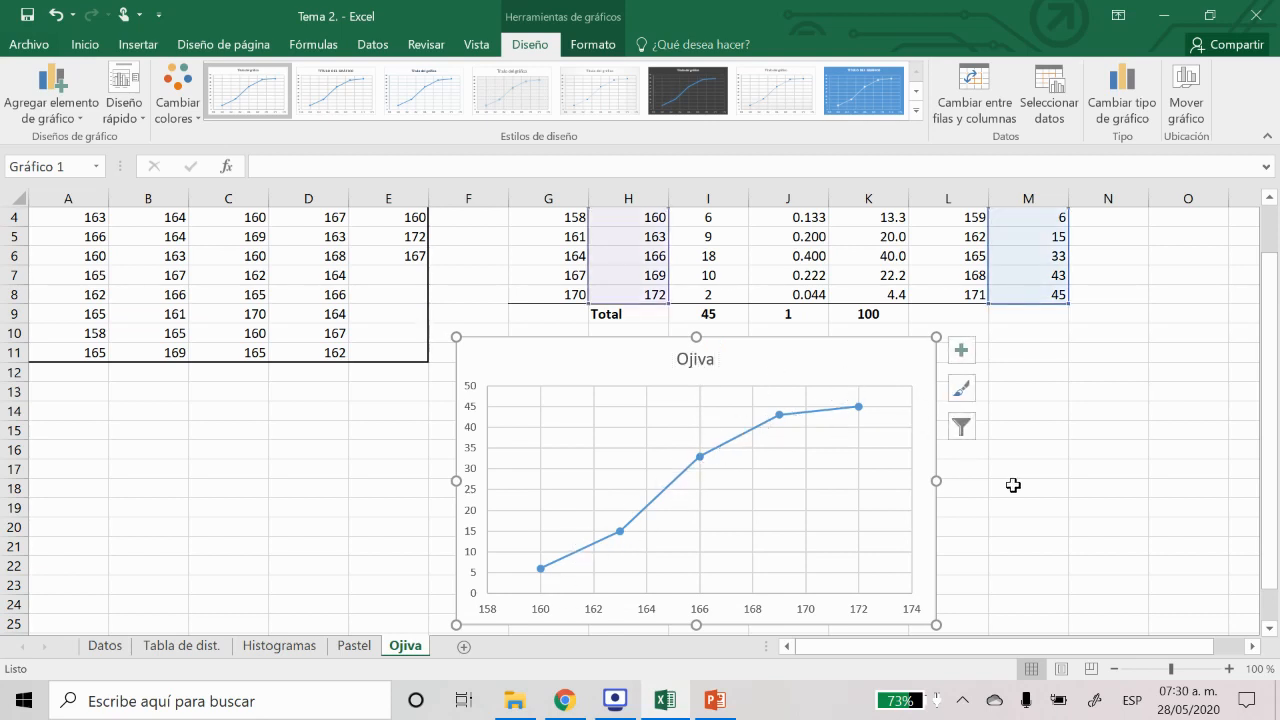
Add axis titles to the Ojiva chart and name the vertical axis "Frecuencia acumulada"
scroll(1013, 485, "up", 1)
left_click(1048, 255)
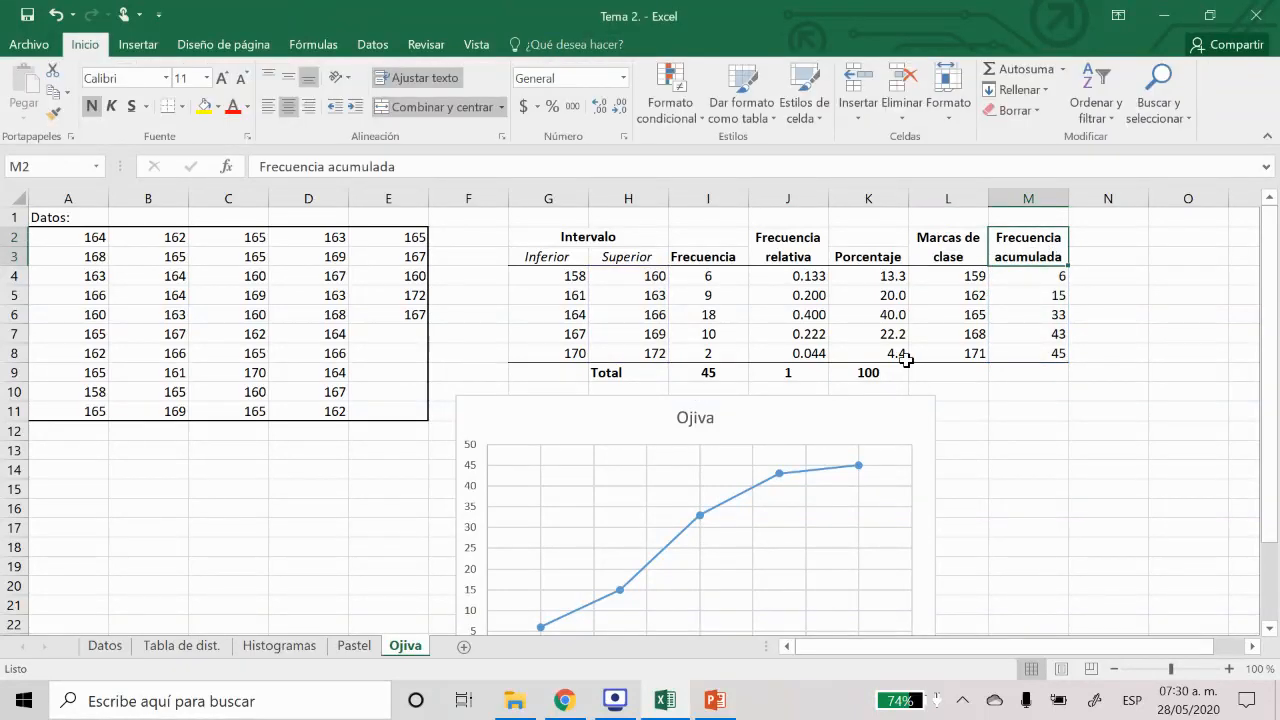
left_click(861, 425)
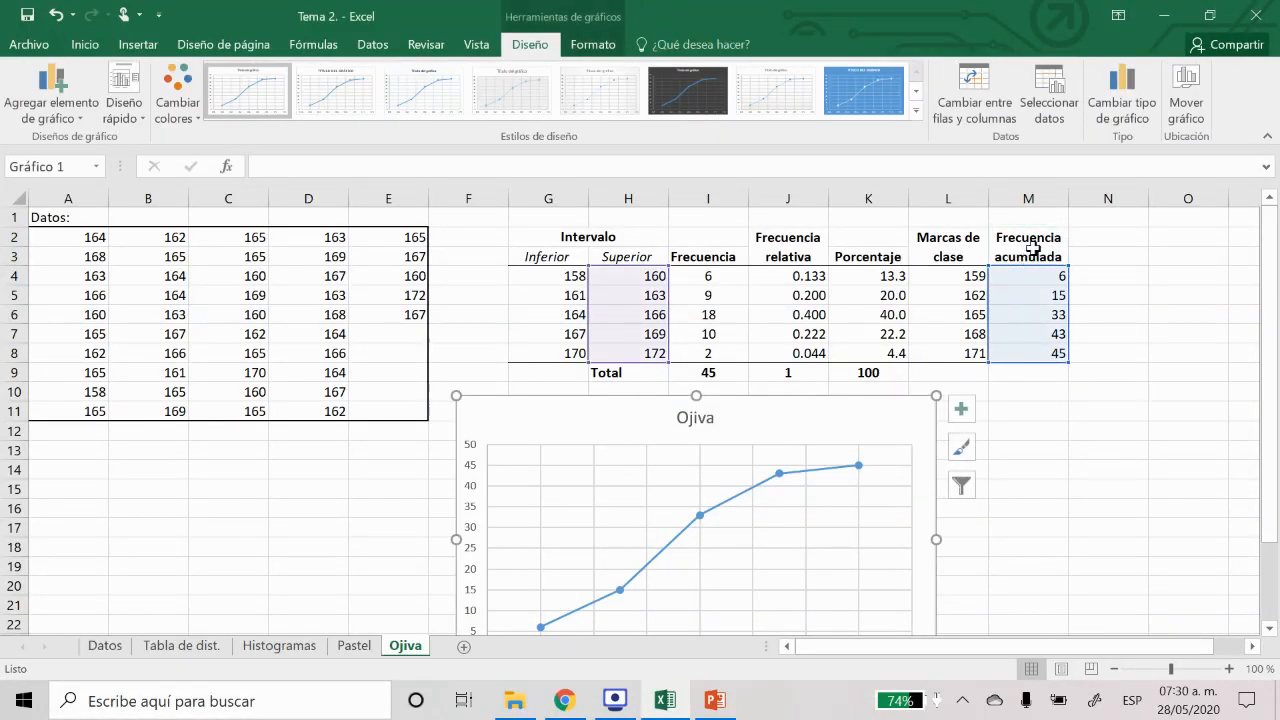
scroll(766, 523, "down", 1)
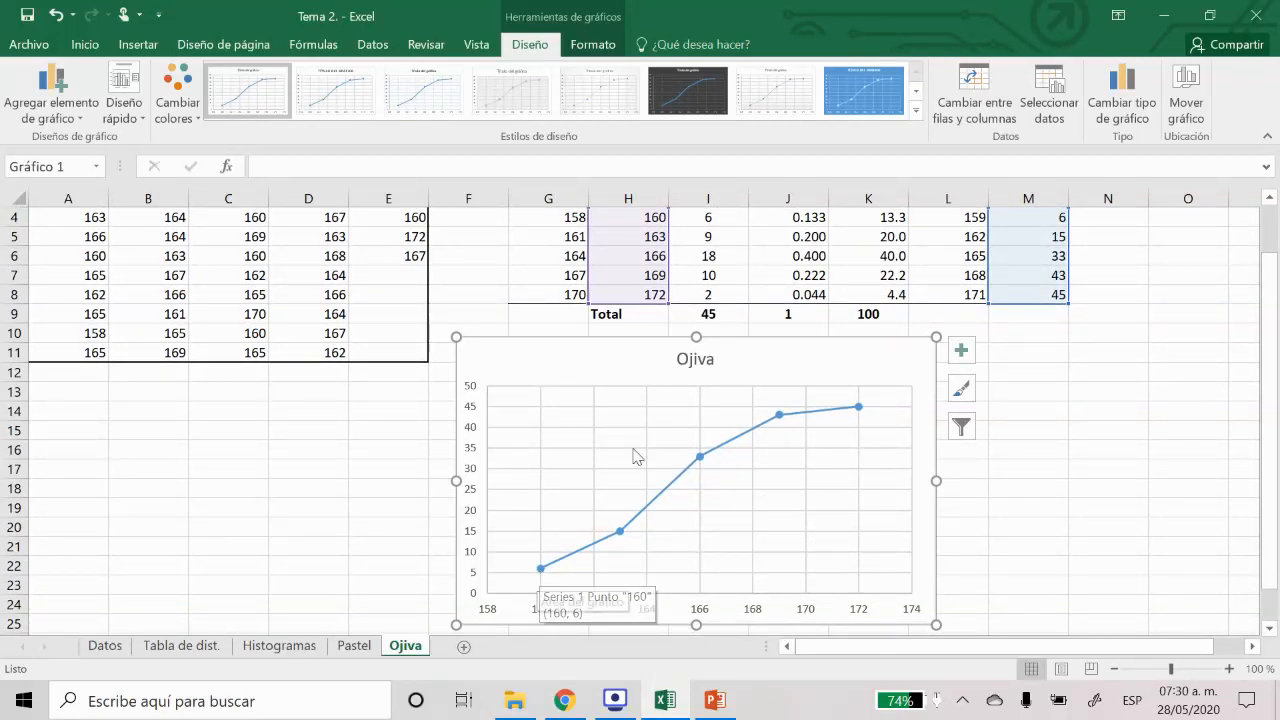
left_click(960, 350)
left_click(1003, 391)
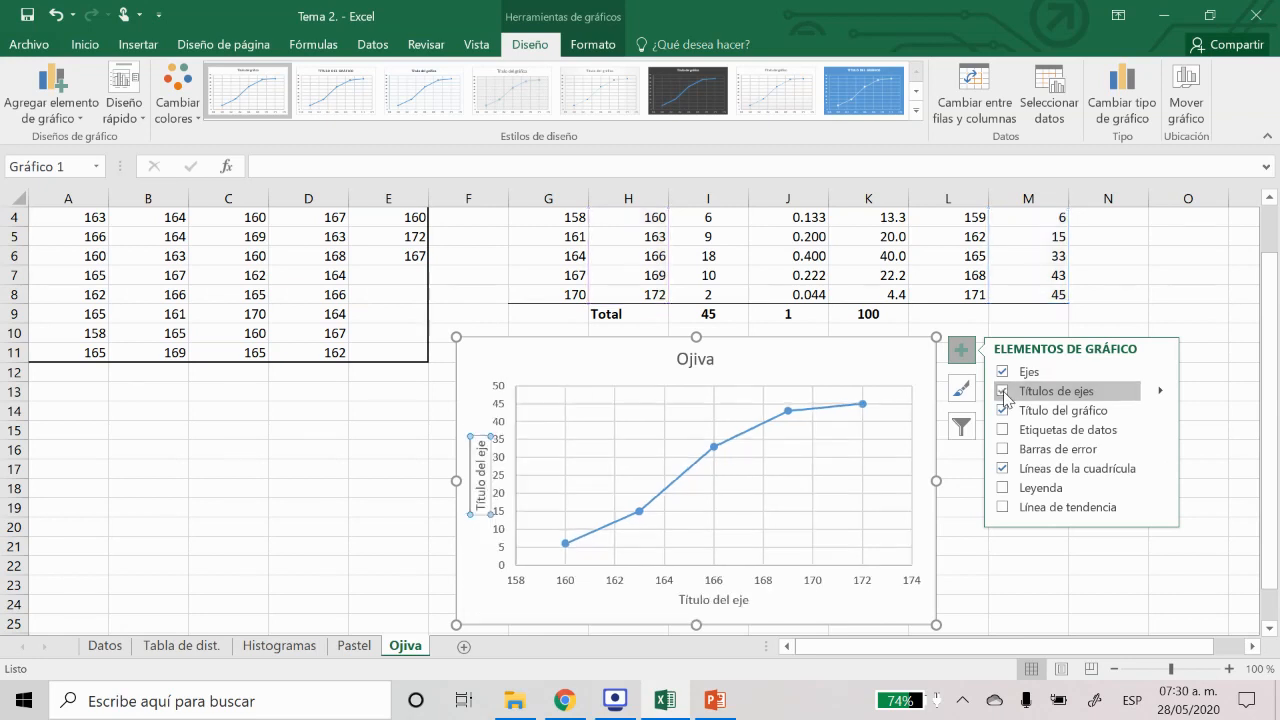
left_click(482, 490)
triple_click(481, 490)
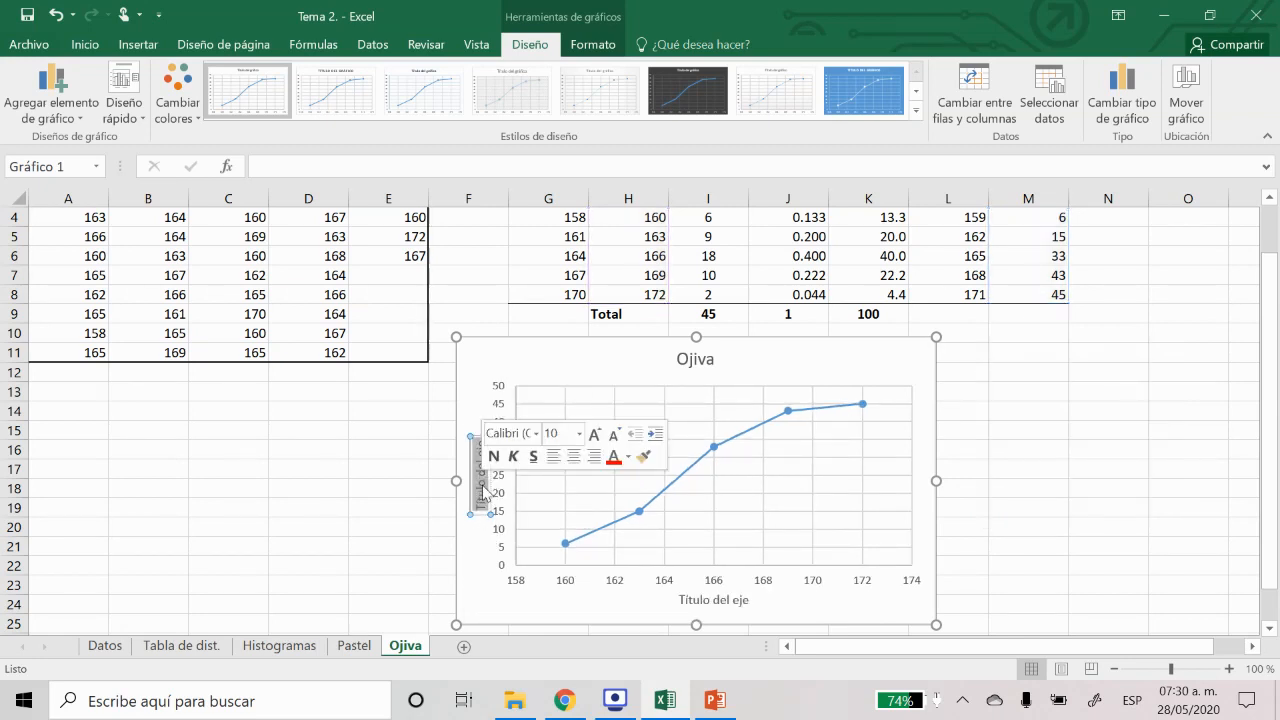
type("Fr")
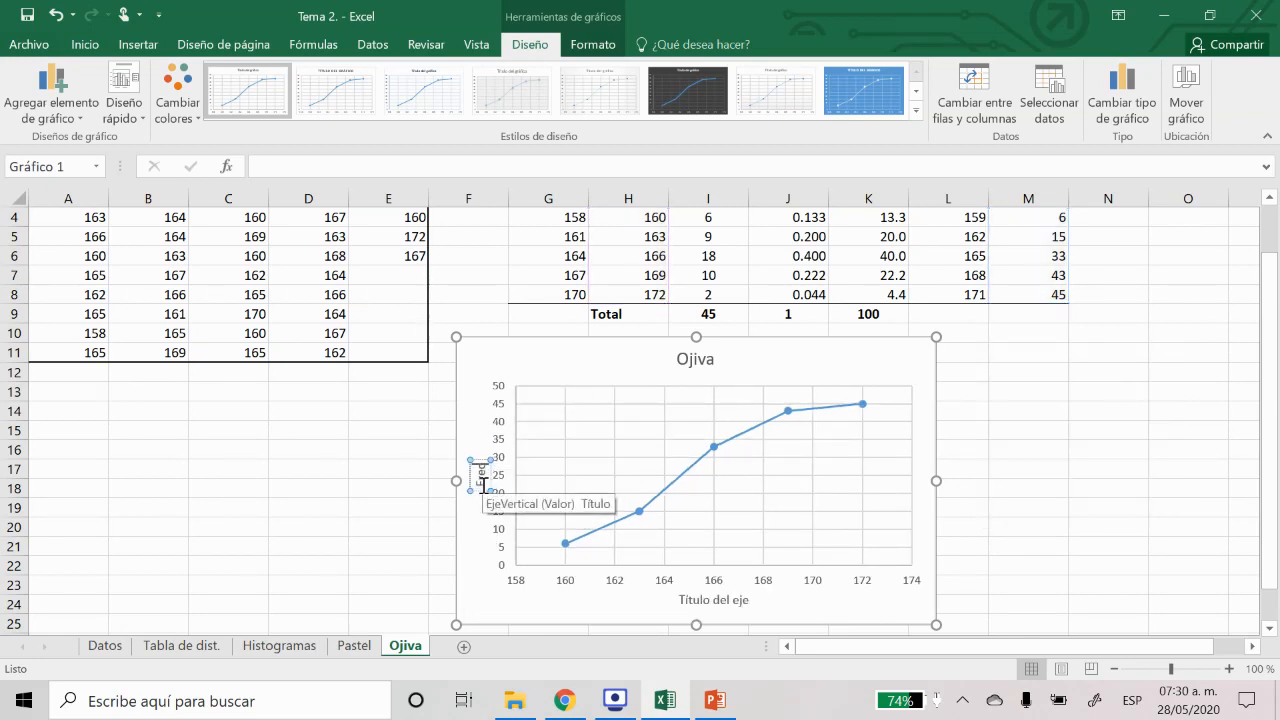
type("ecuencia acumulada")
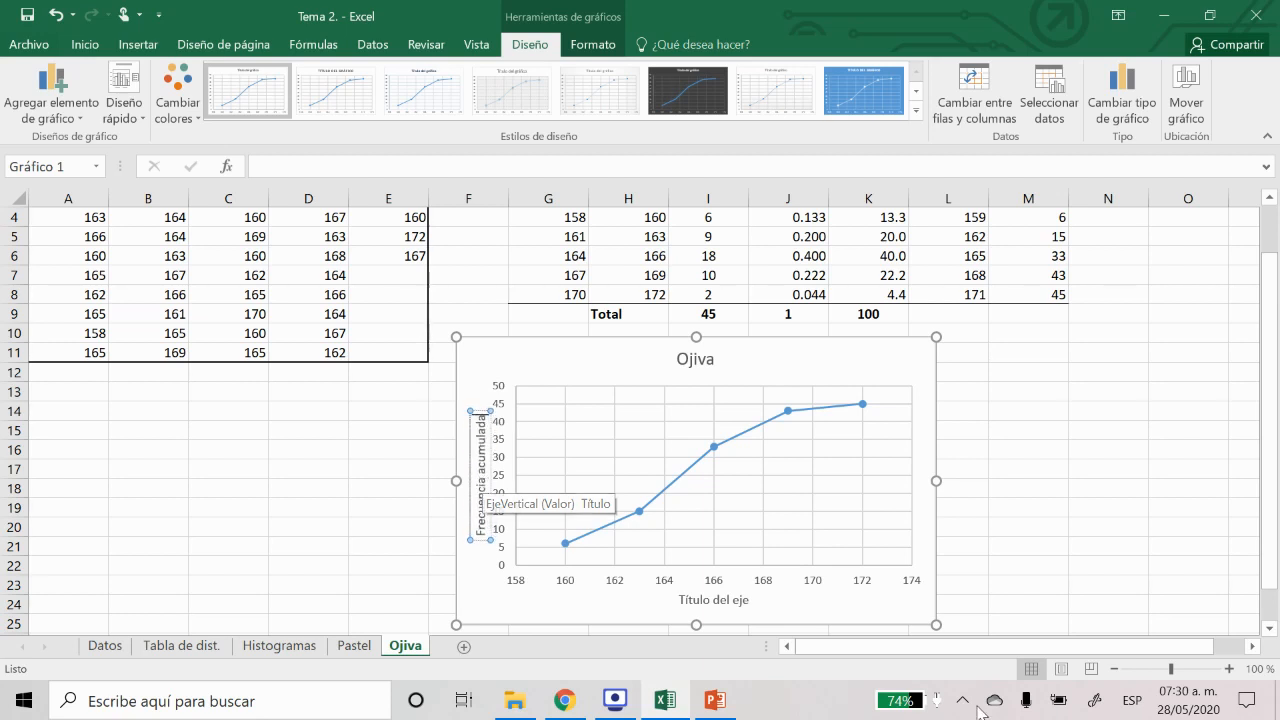
Name the horizontal axis "Límite superior de clase" and nudge the chart slightly under the table
left_click(699, 600)
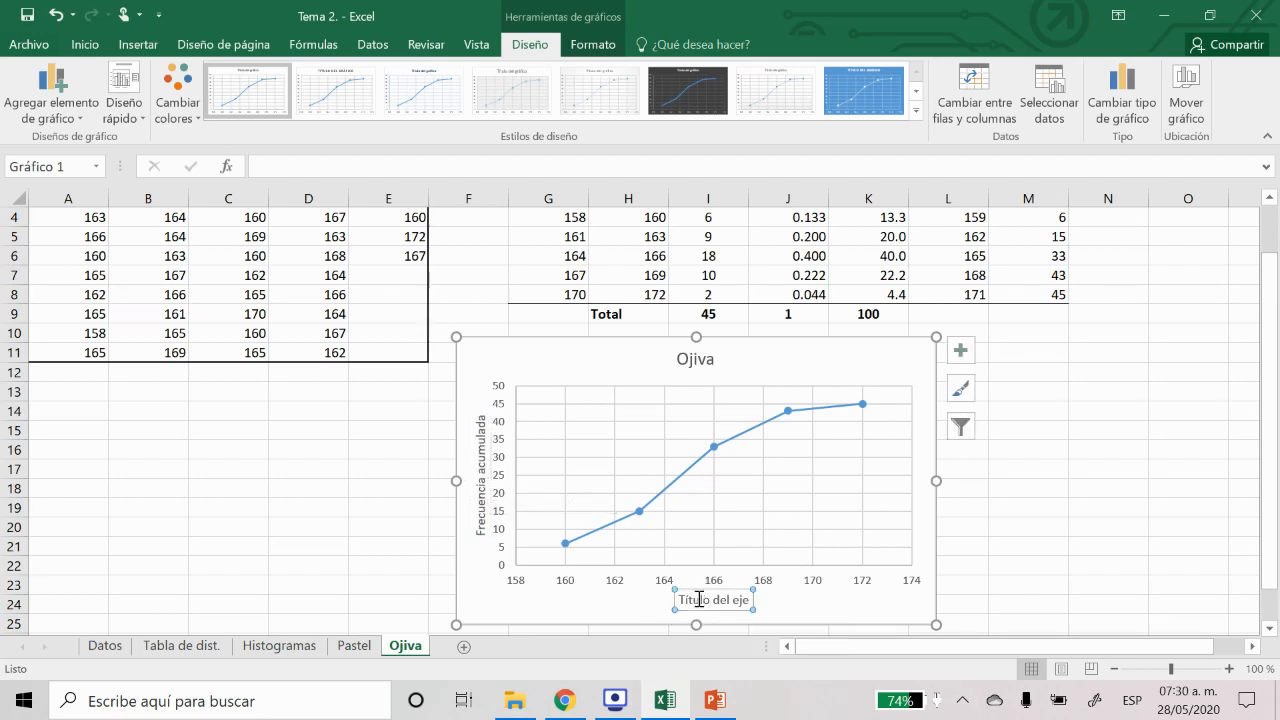
triple_click(688, 598)
key("BackSpace")
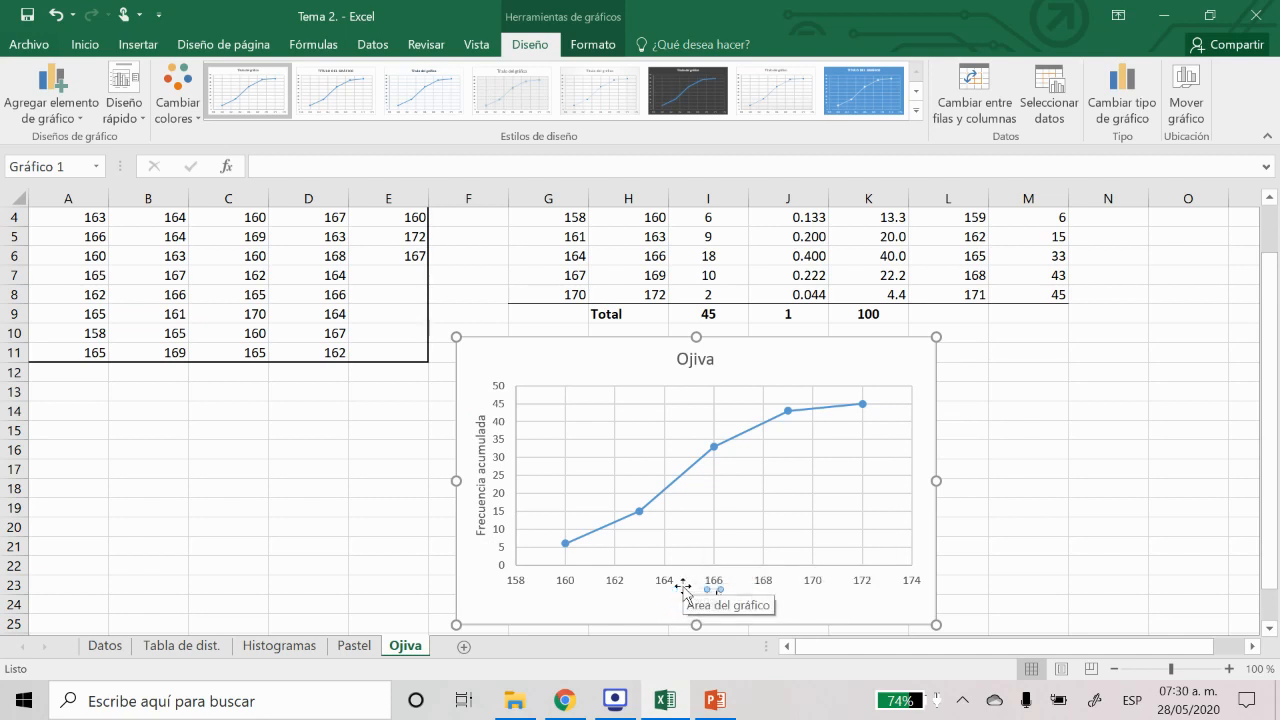
type("Límite superior de clase")
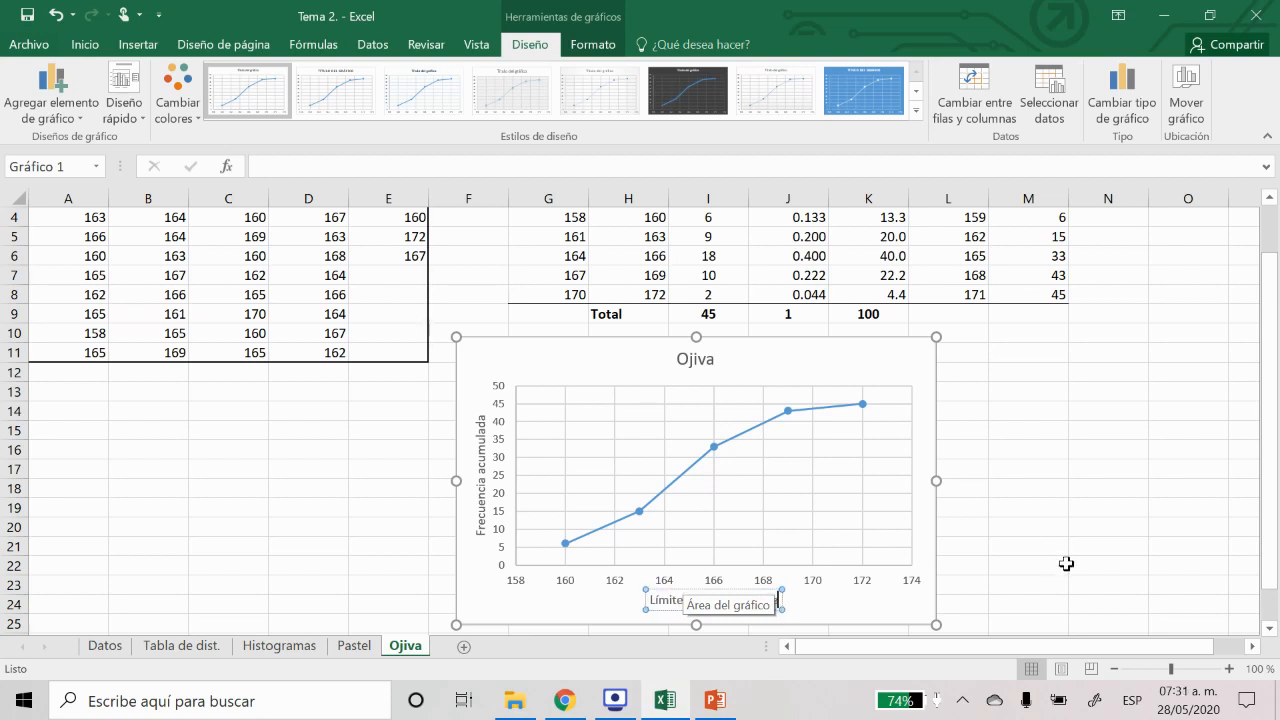
left_click(836, 615)
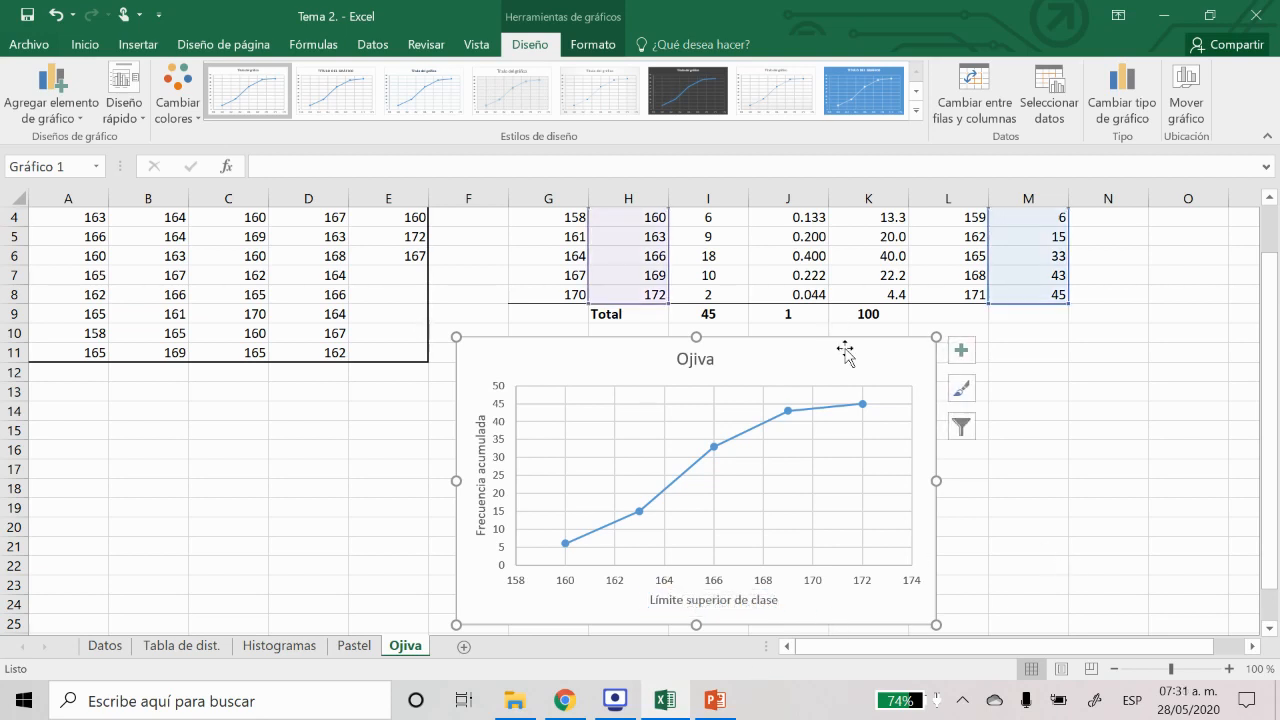
left_click_drag(847, 352, 837, 355)
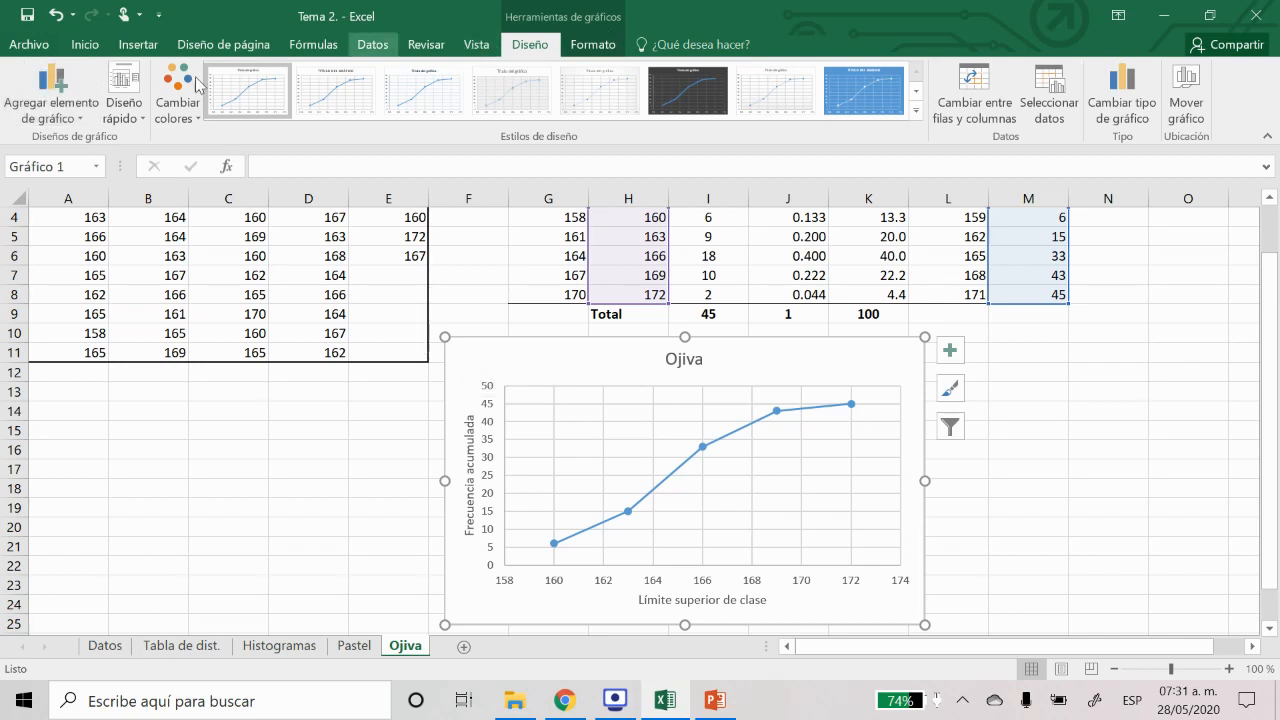
Check in Excel's add-ins list that "Herramientas para análisis" is enabled, and accept the list
left_click(373, 44)
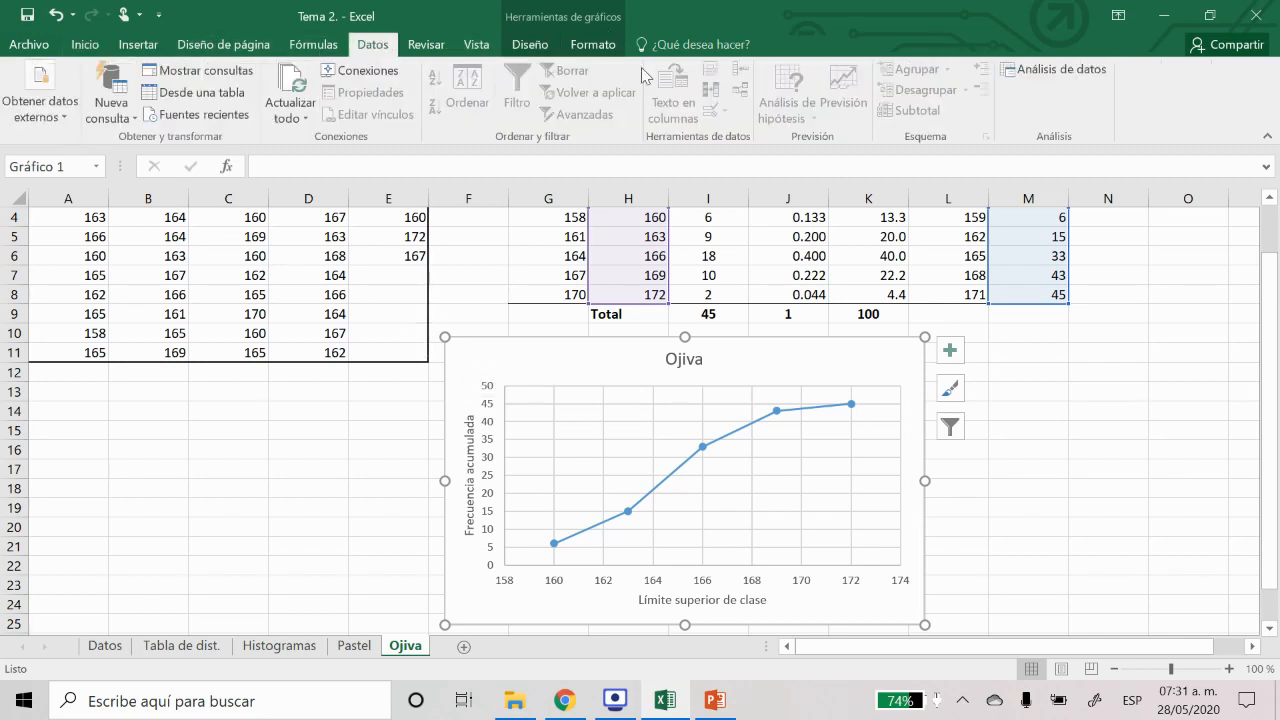
left_click(1095, 78)
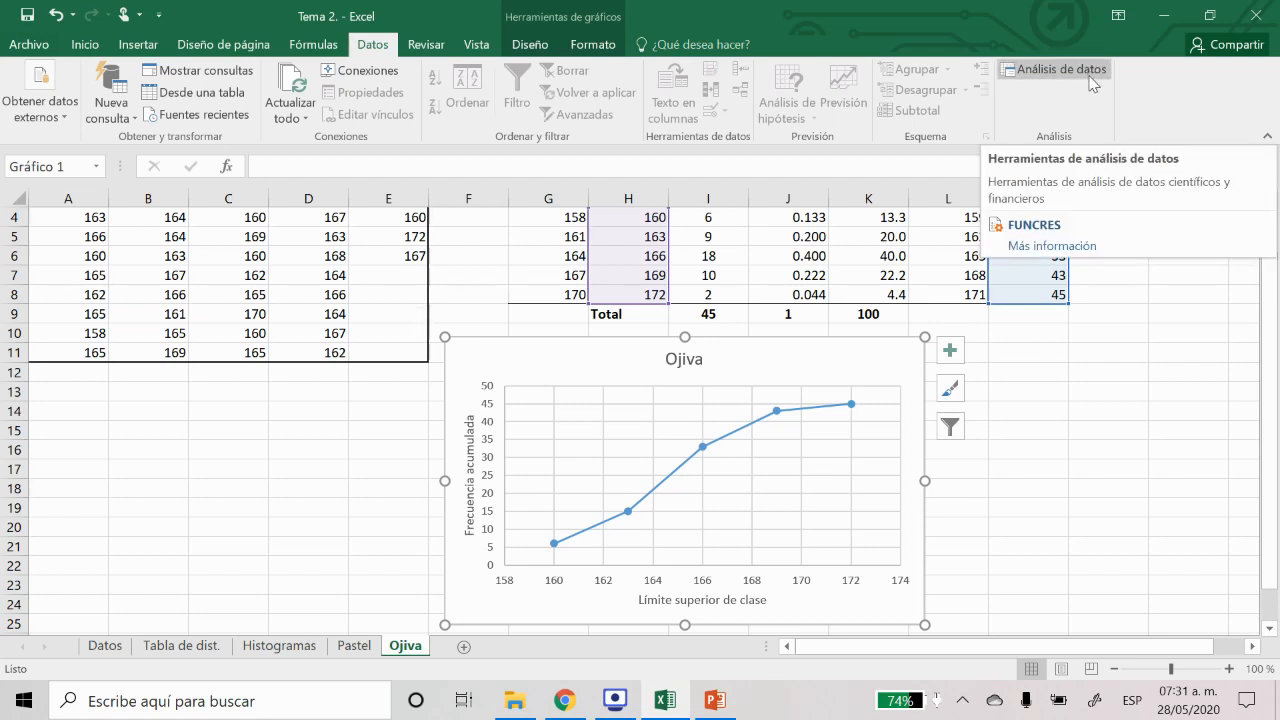
left_click(42, 46)
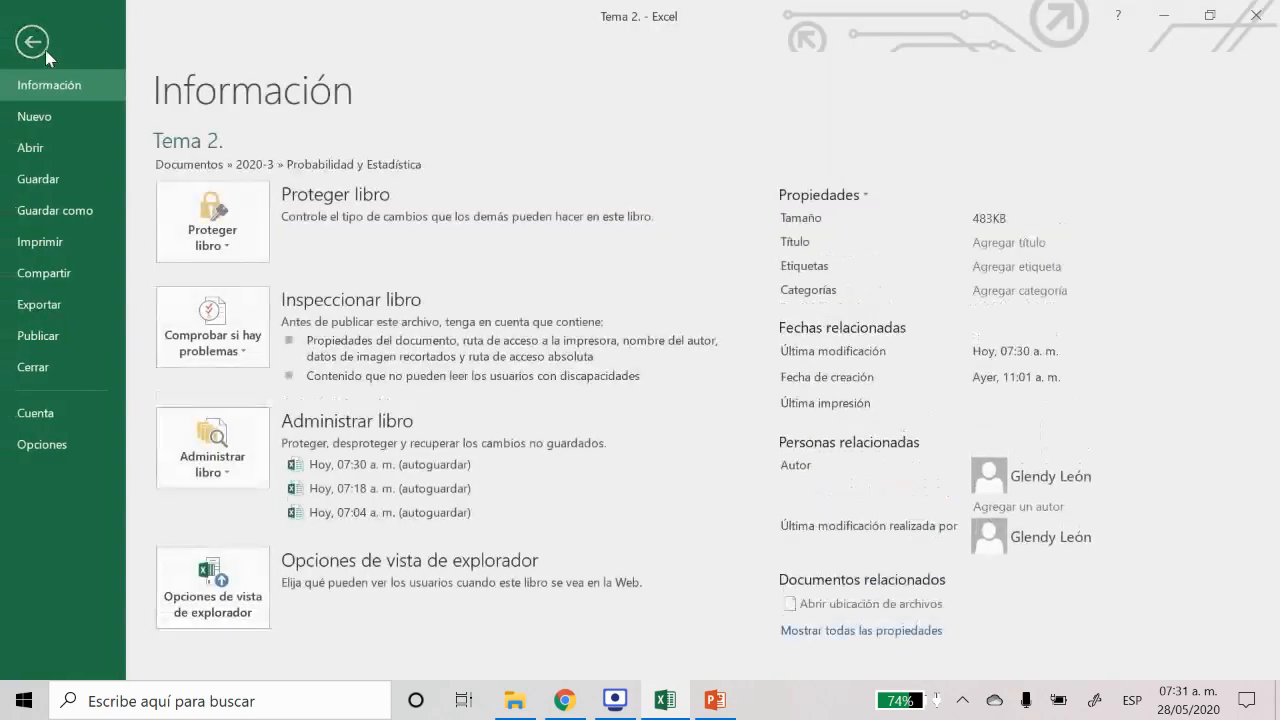
left_click(44, 446)
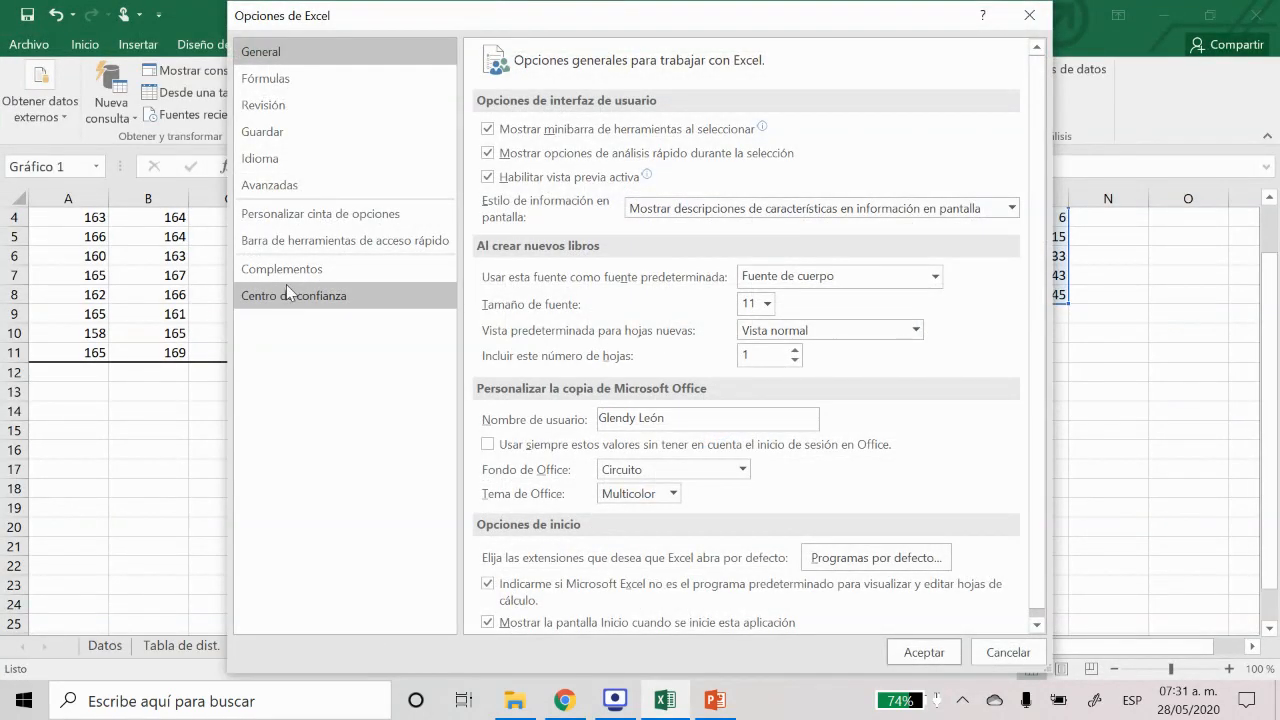
left_click(287, 272)
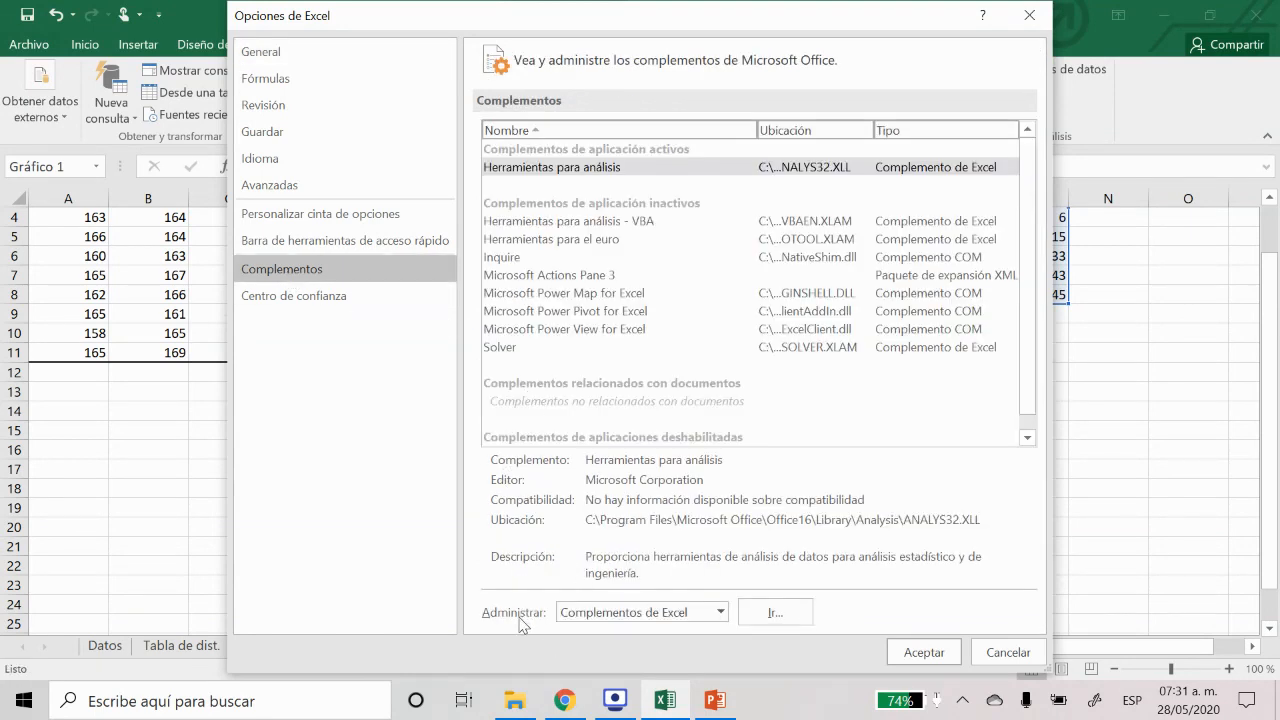
left_click(775, 616)
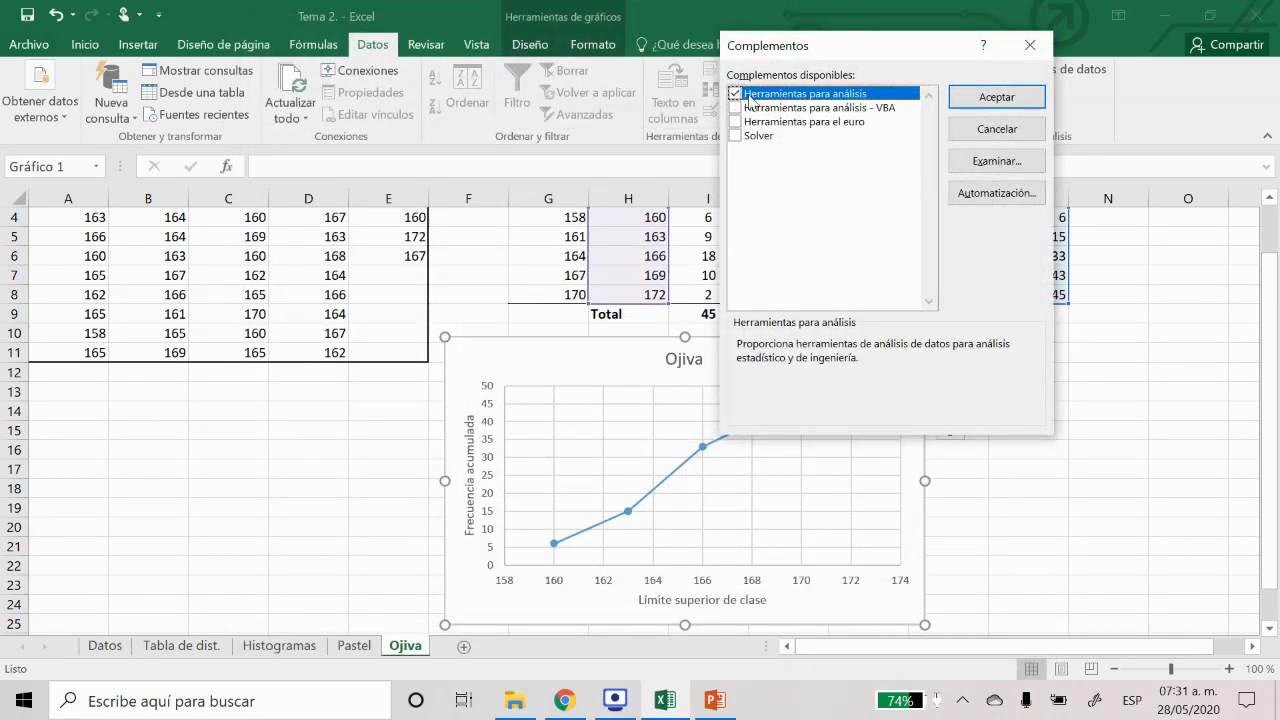
left_click(976, 99)
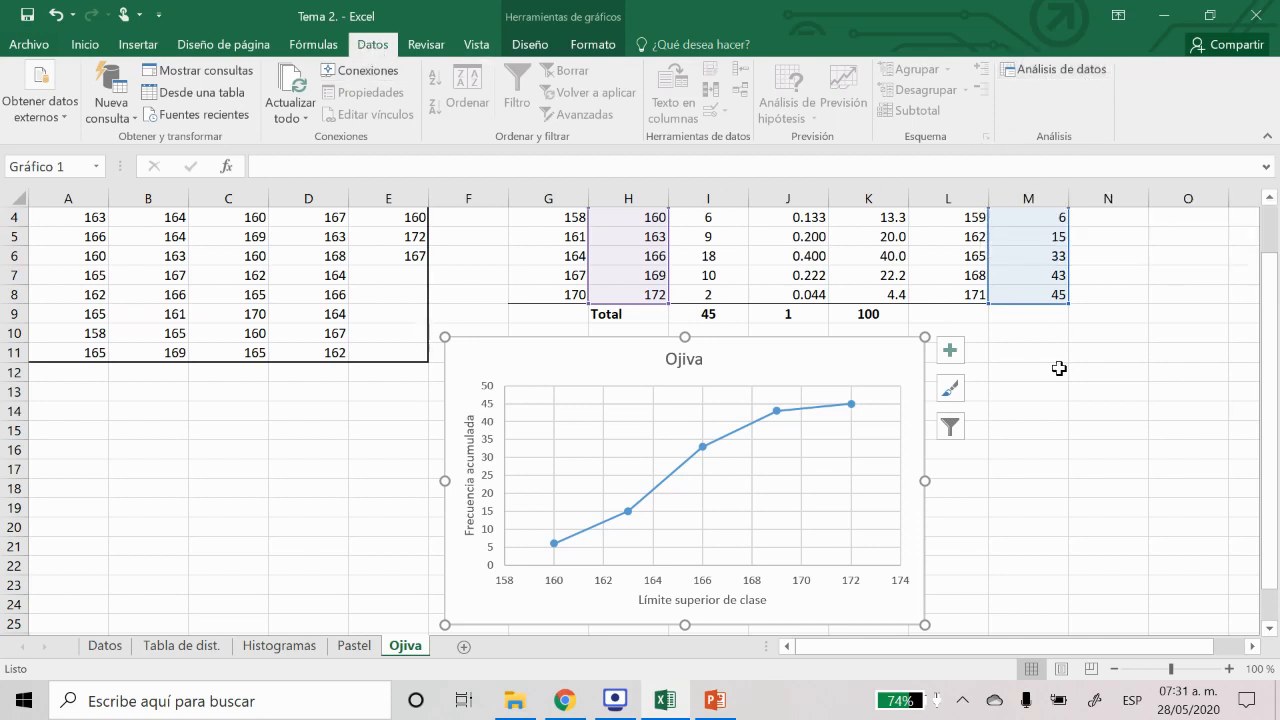
Start the Histograma function of the data analysis tool with the height data A2:E11 as the input range
left_click(1047, 62)
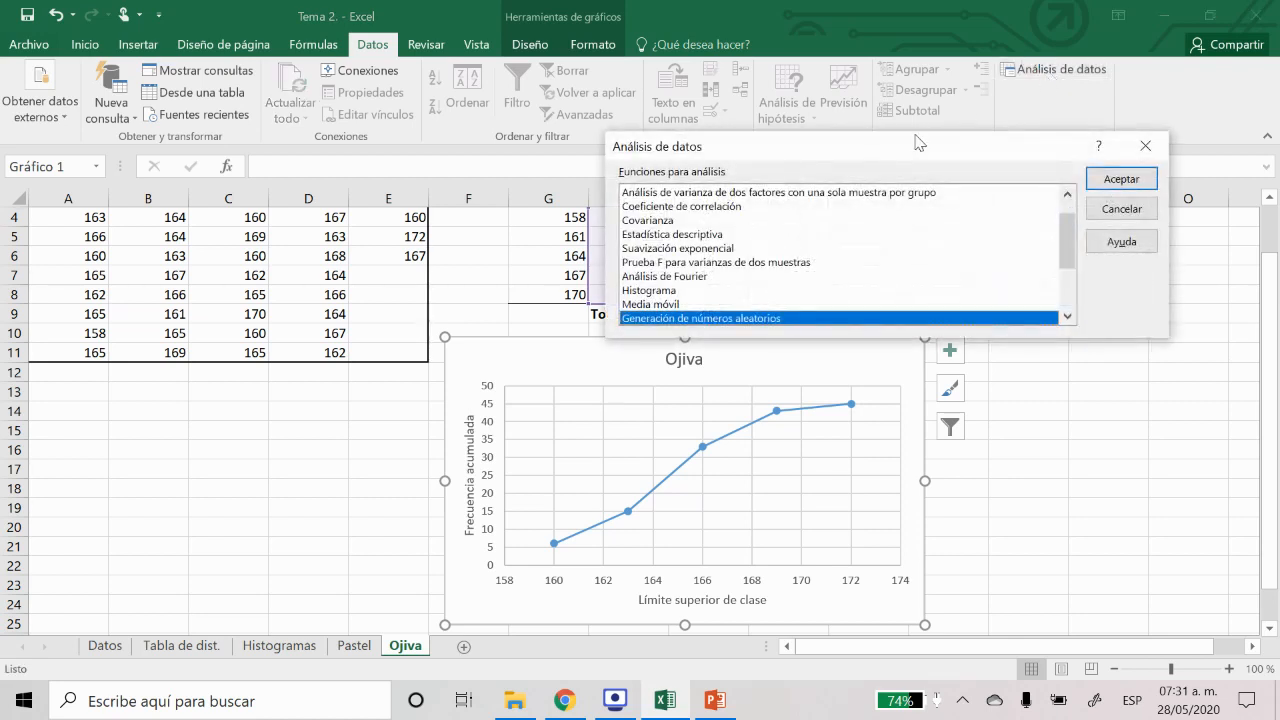
scroll(868, 260, "down", 3)
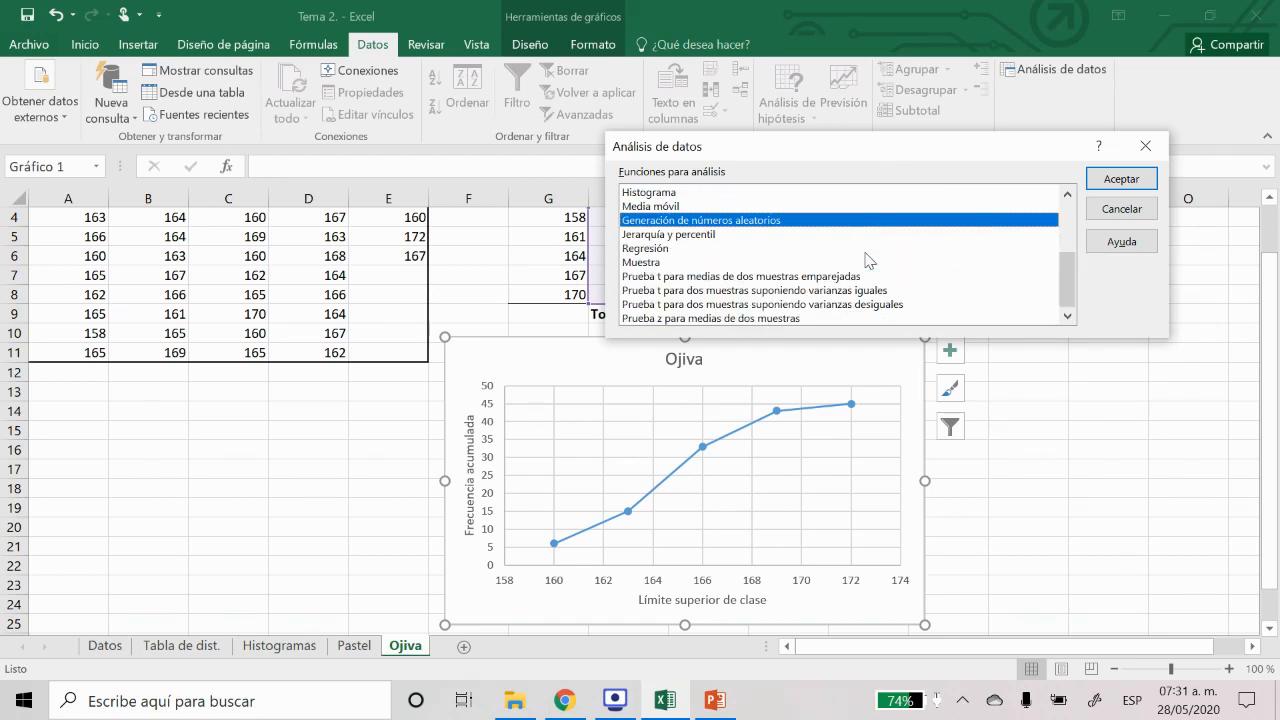
scroll(868, 260, "up", 3)
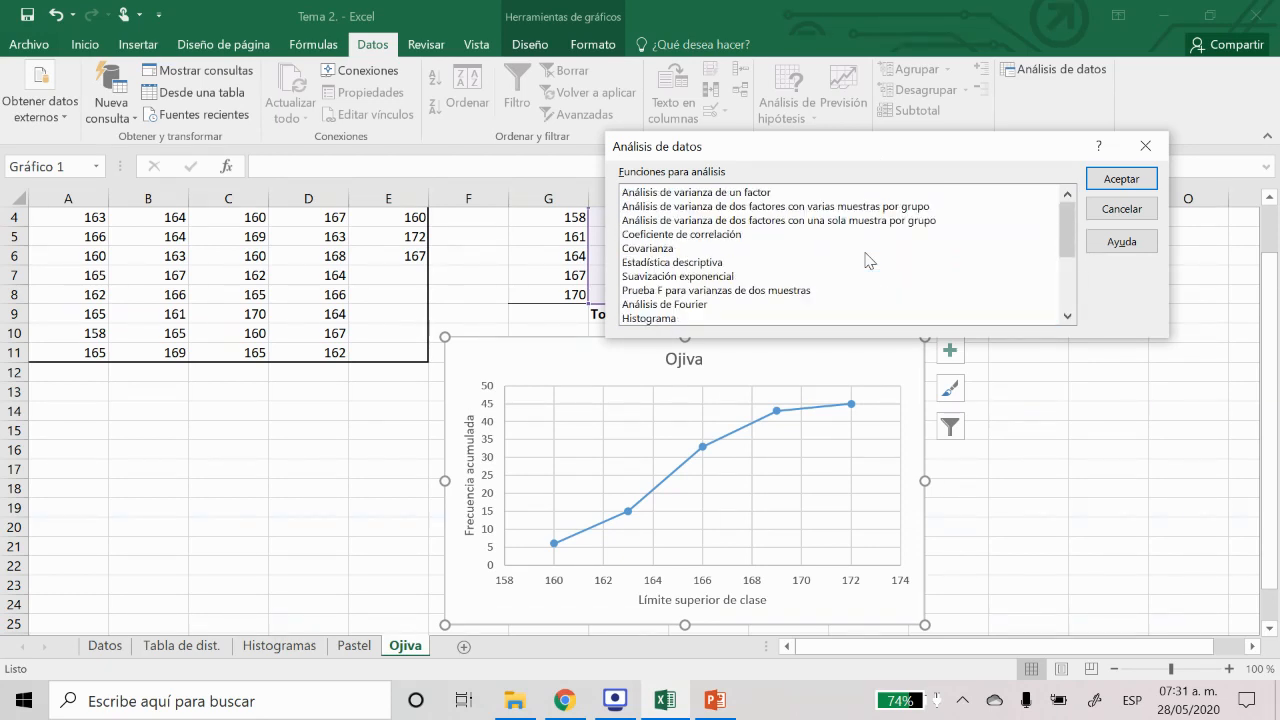
scroll(868, 260, "down", 3)
scroll(868, 260, "up", 3)
left_click(673, 319)
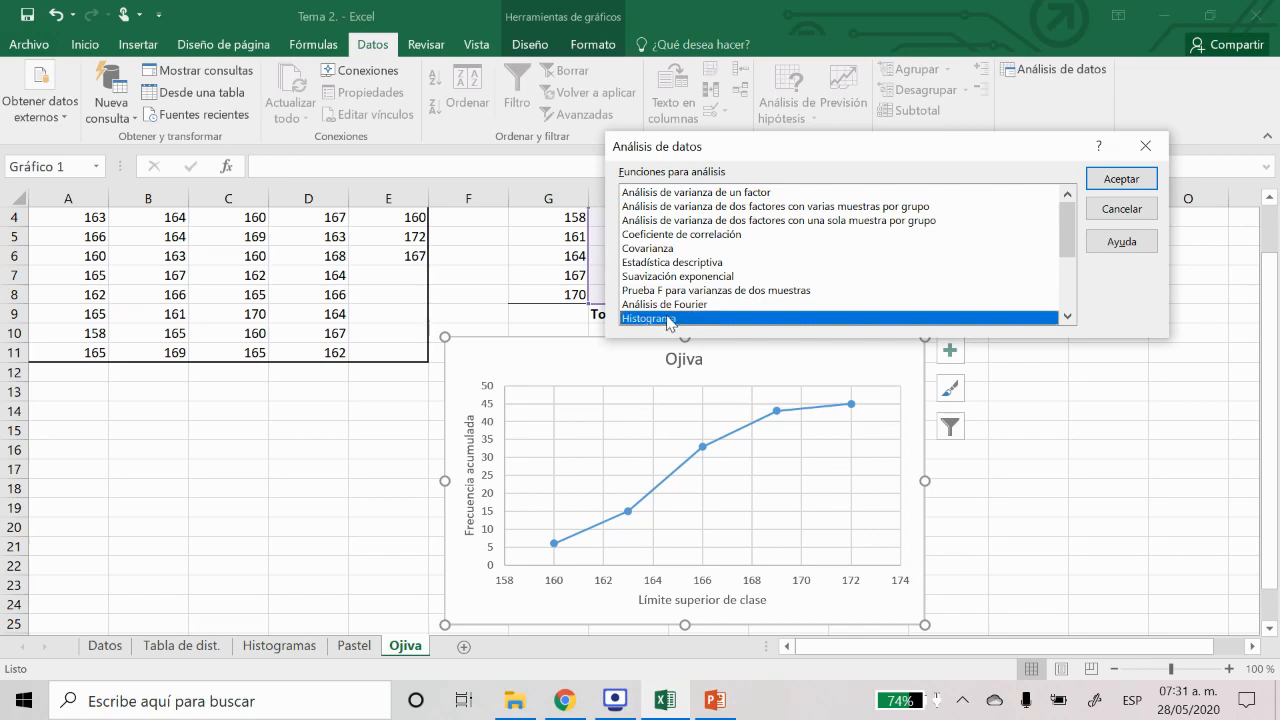
left_click(1114, 186)
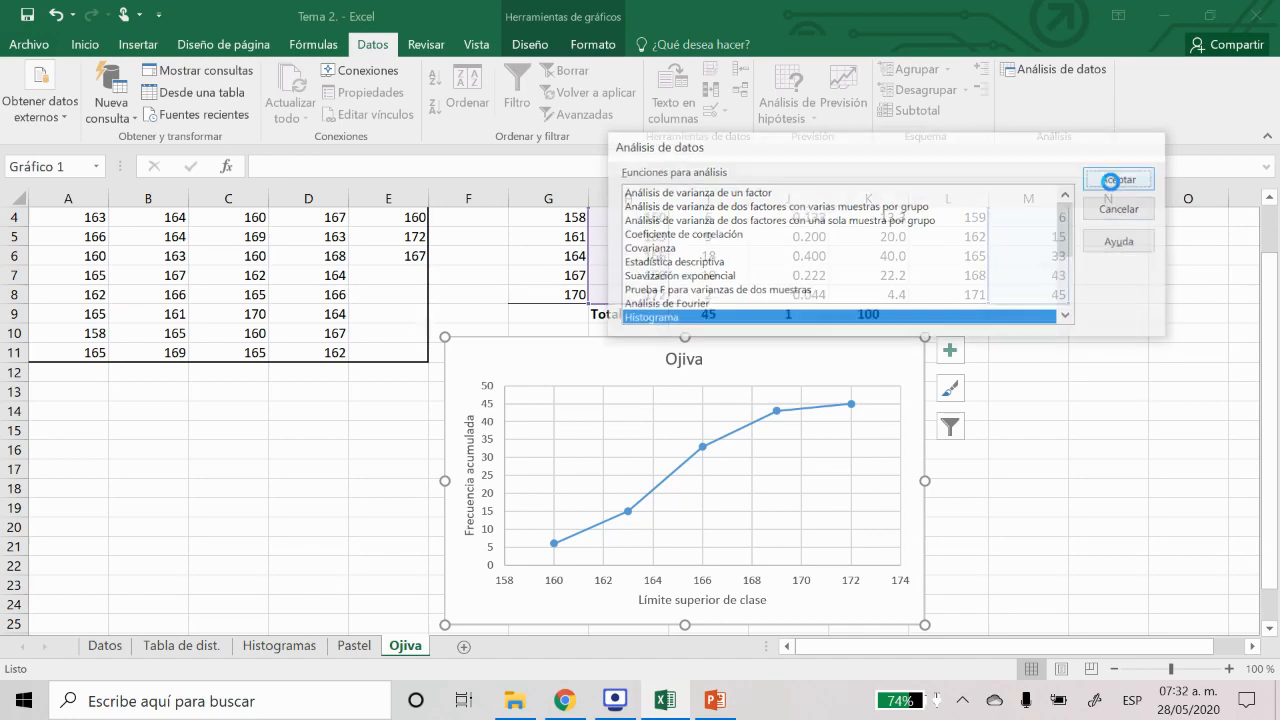
left_click_drag(890, 113, 790, 240)
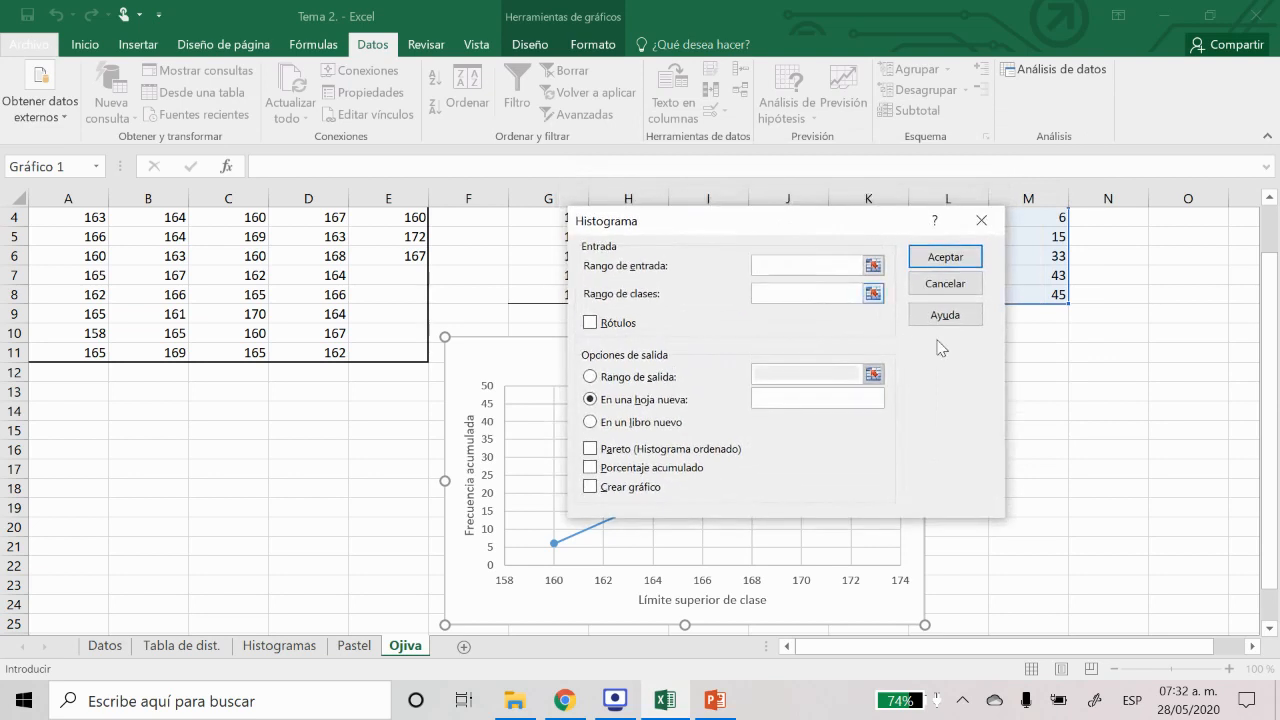
left_click(872, 265)
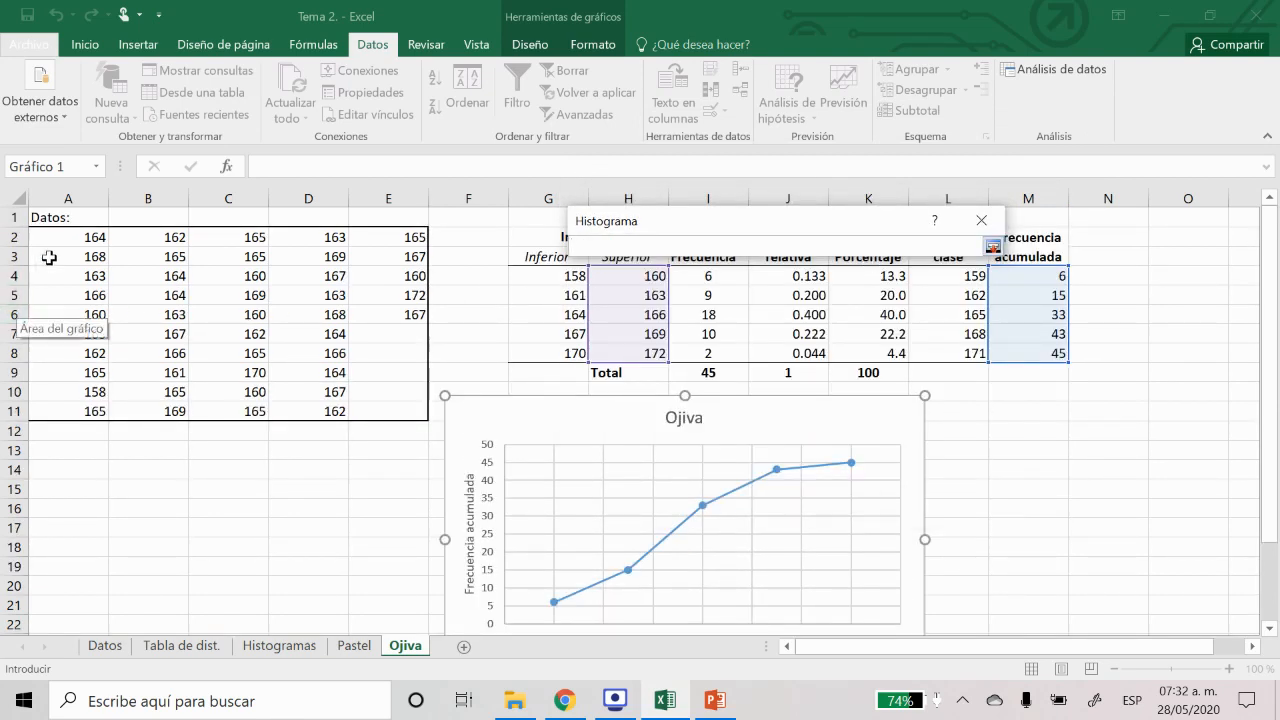
left_click_drag(62, 241, 375, 411)
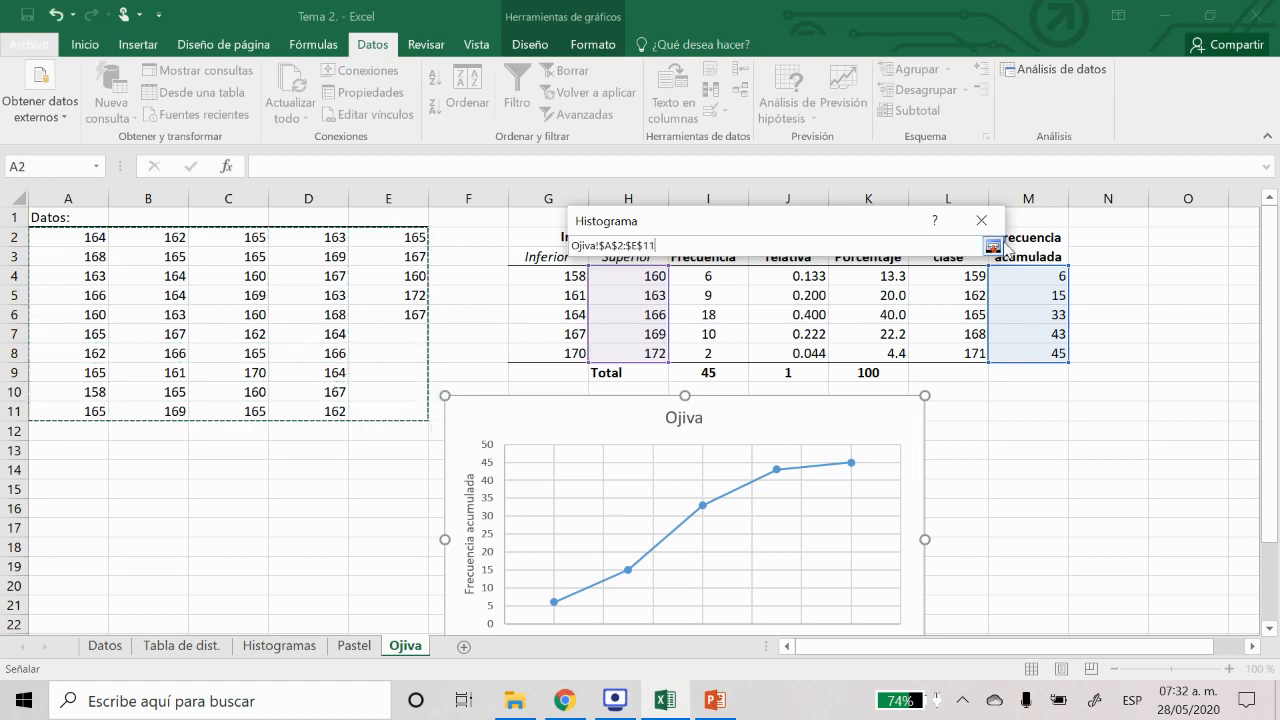
left_click(993, 246)
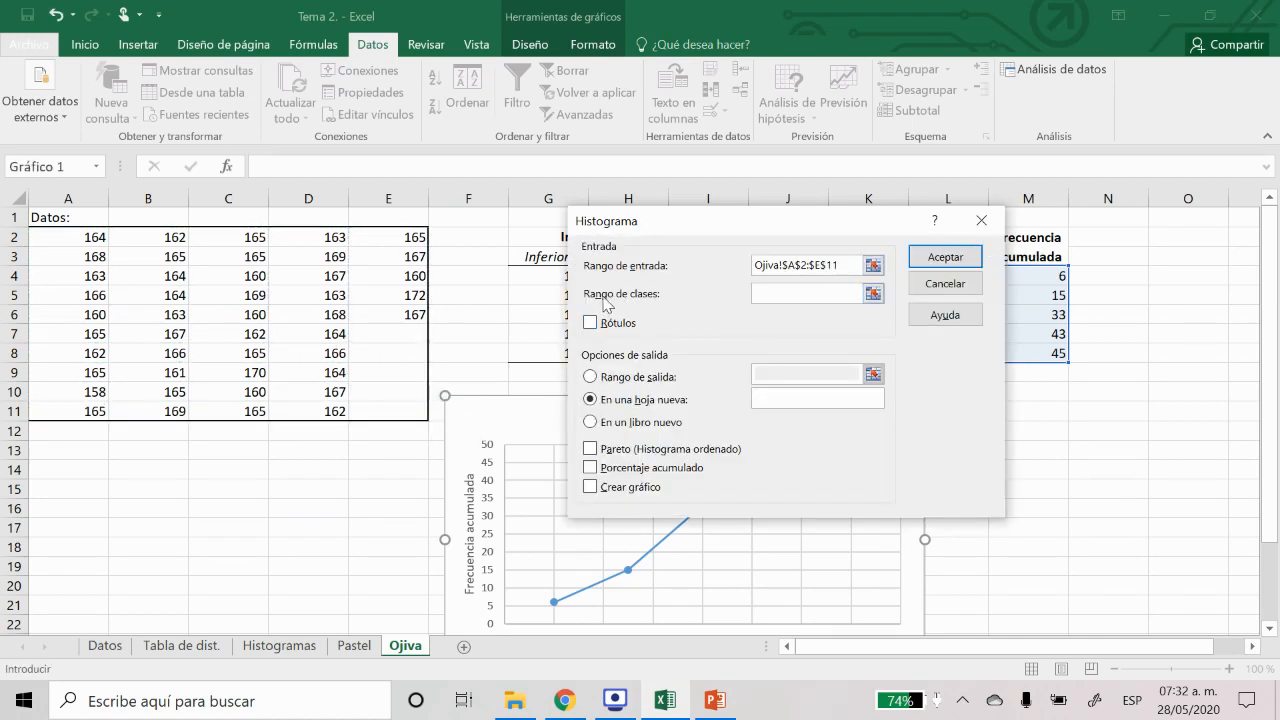
Set the class range to the upper limits H3:H8 including their header, and mark the ranges as having labels
left_click_drag(698, 222, 262, 193)
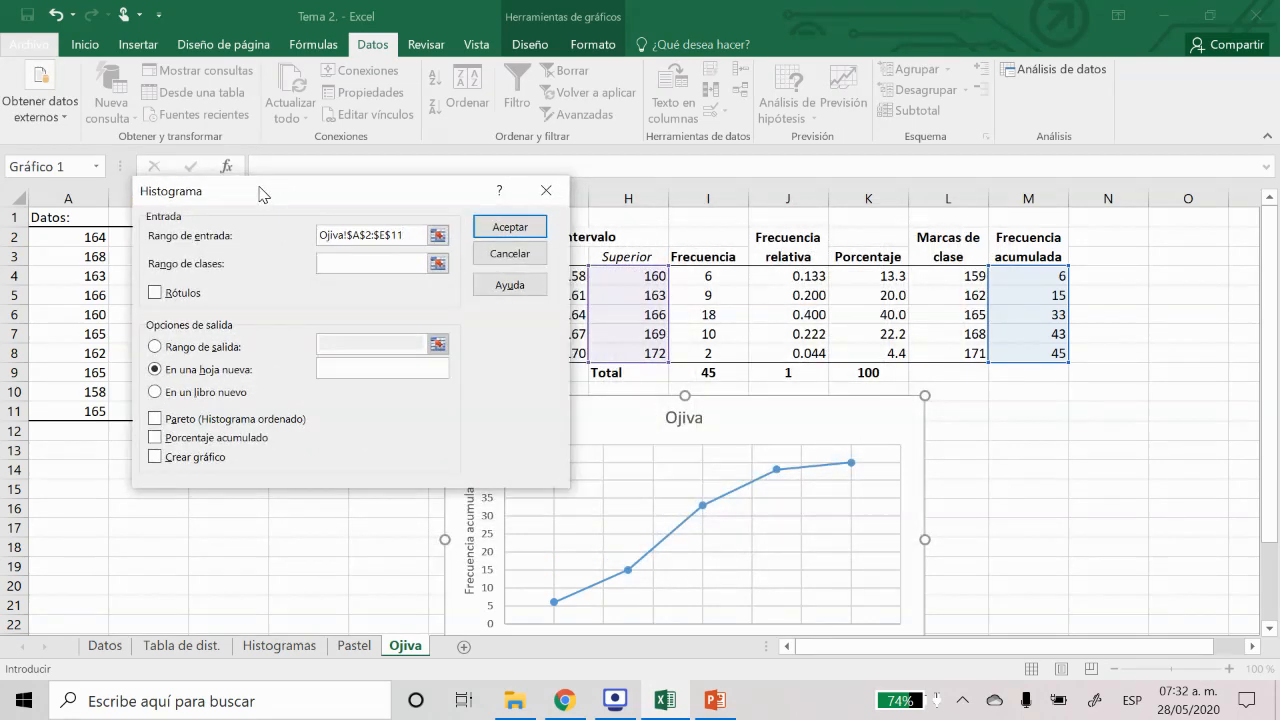
left_click_drag(408, 200, 377, 198)
left_click(407, 261)
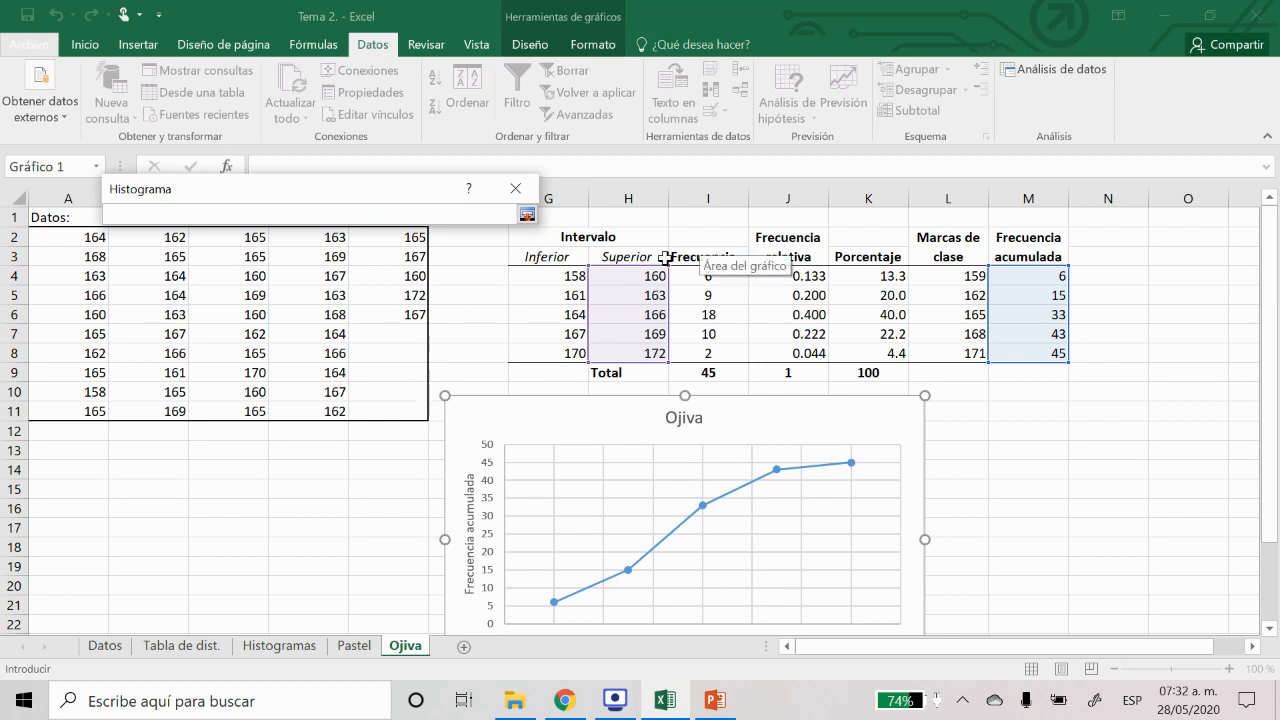
left_click_drag(636, 256, 646, 354)
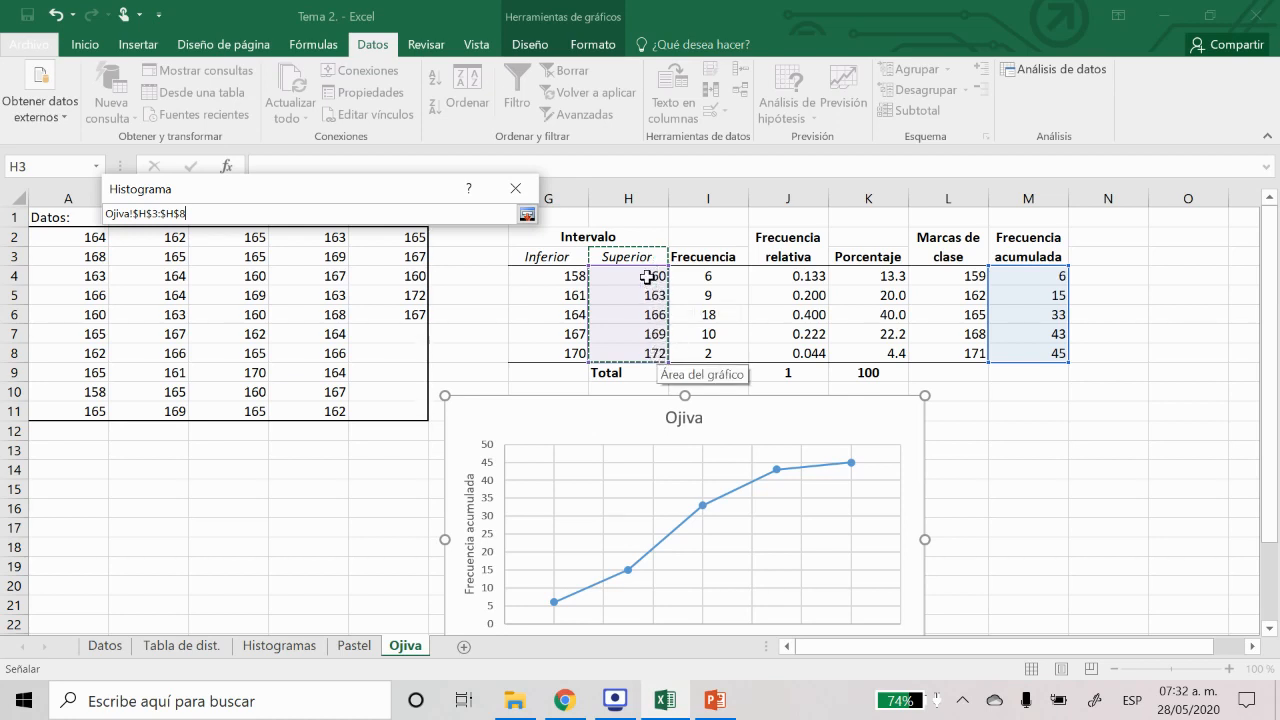
left_click(528, 215)
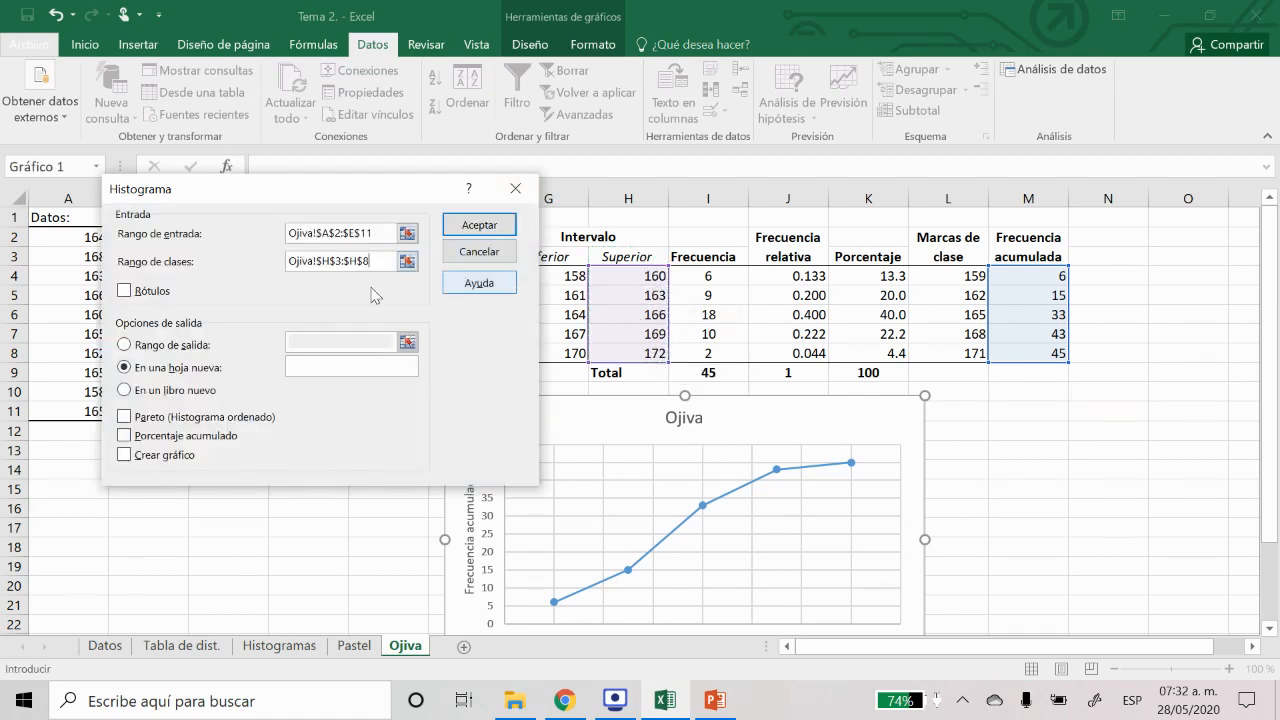
left_click(126, 294)
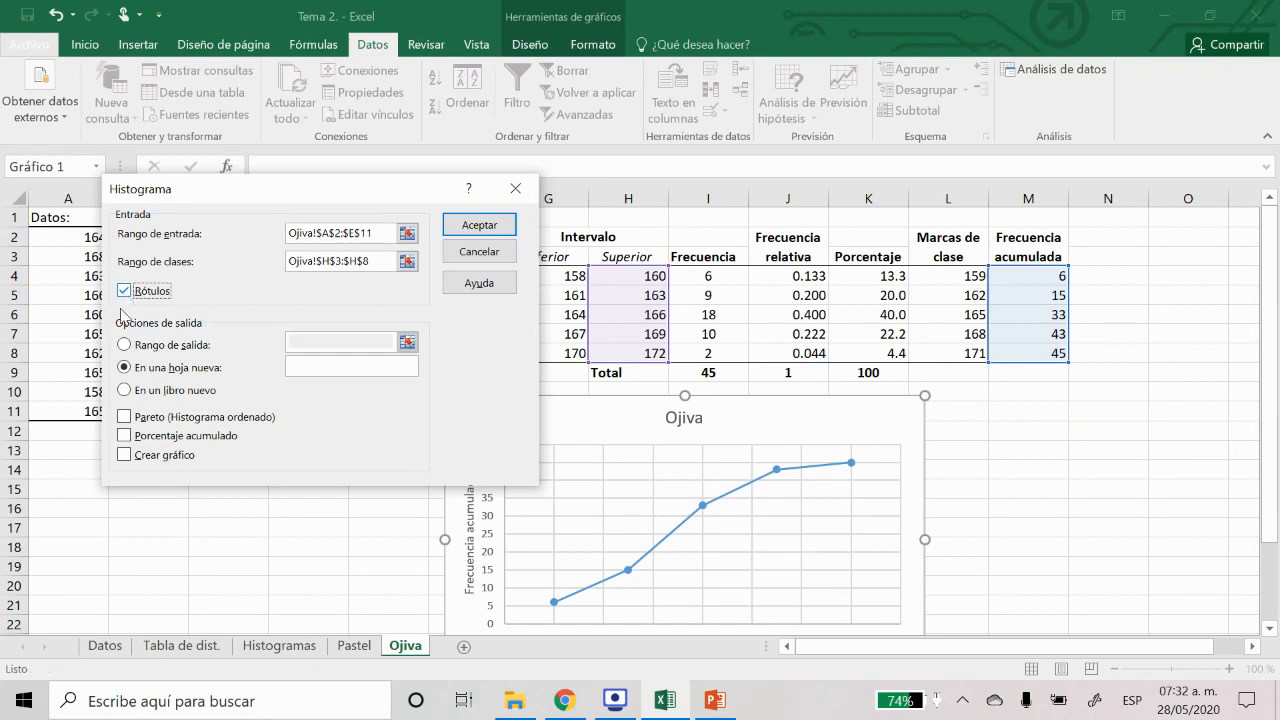
Include the cumulative percentage and a chart in the output, and generate the histogram on a new sheet
left_click(124, 437)
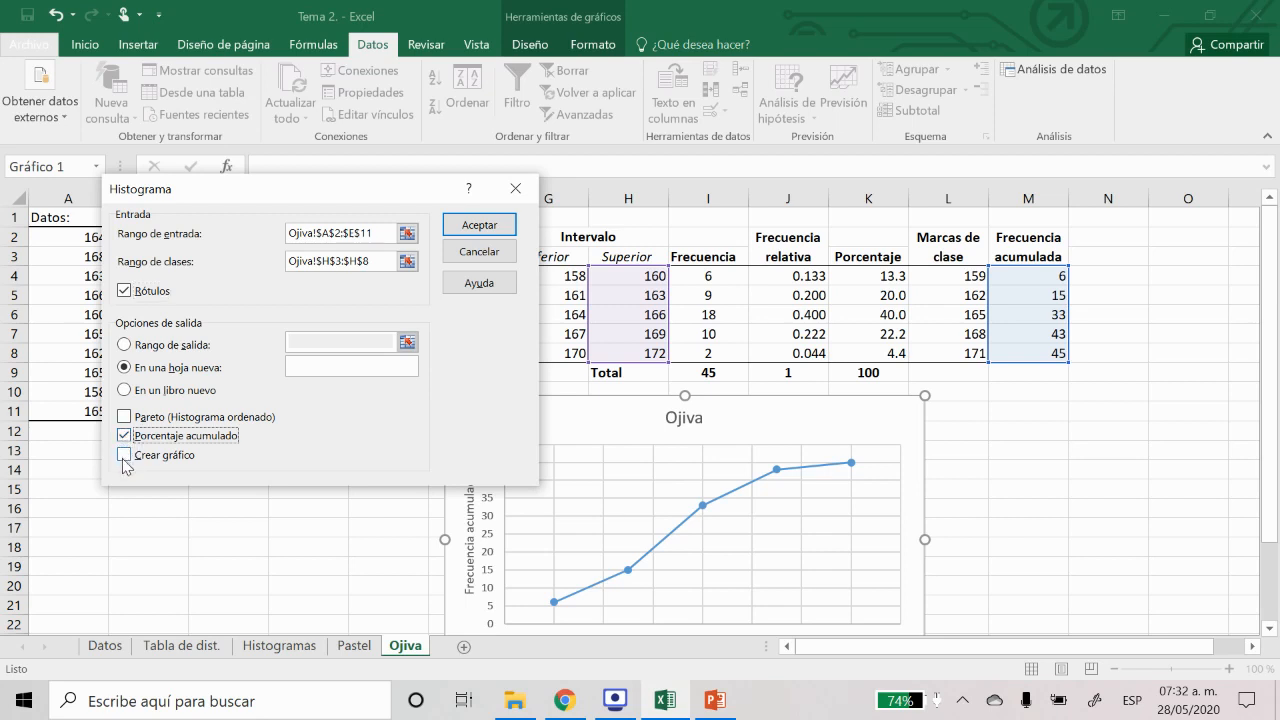
left_click(124, 456)
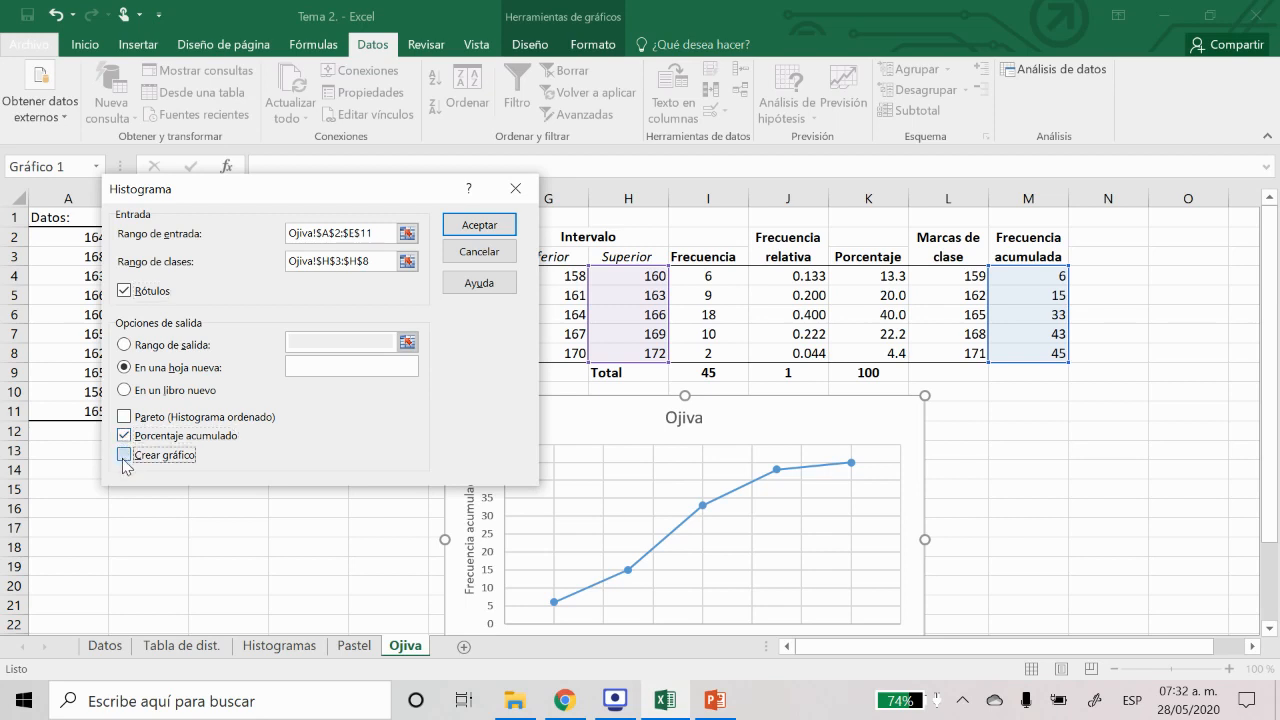
left_click(480, 226)
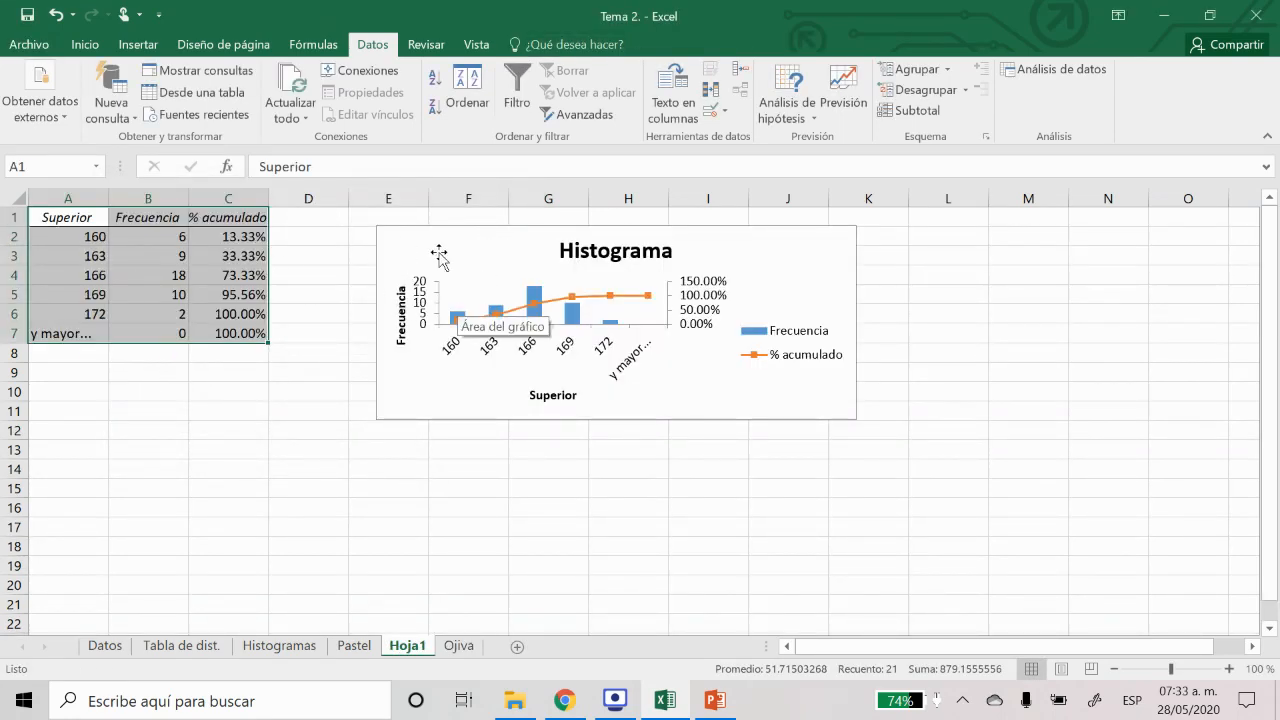
Enlarge the generated chart down to about row 20 and widen it to about column M
left_click(453, 297)
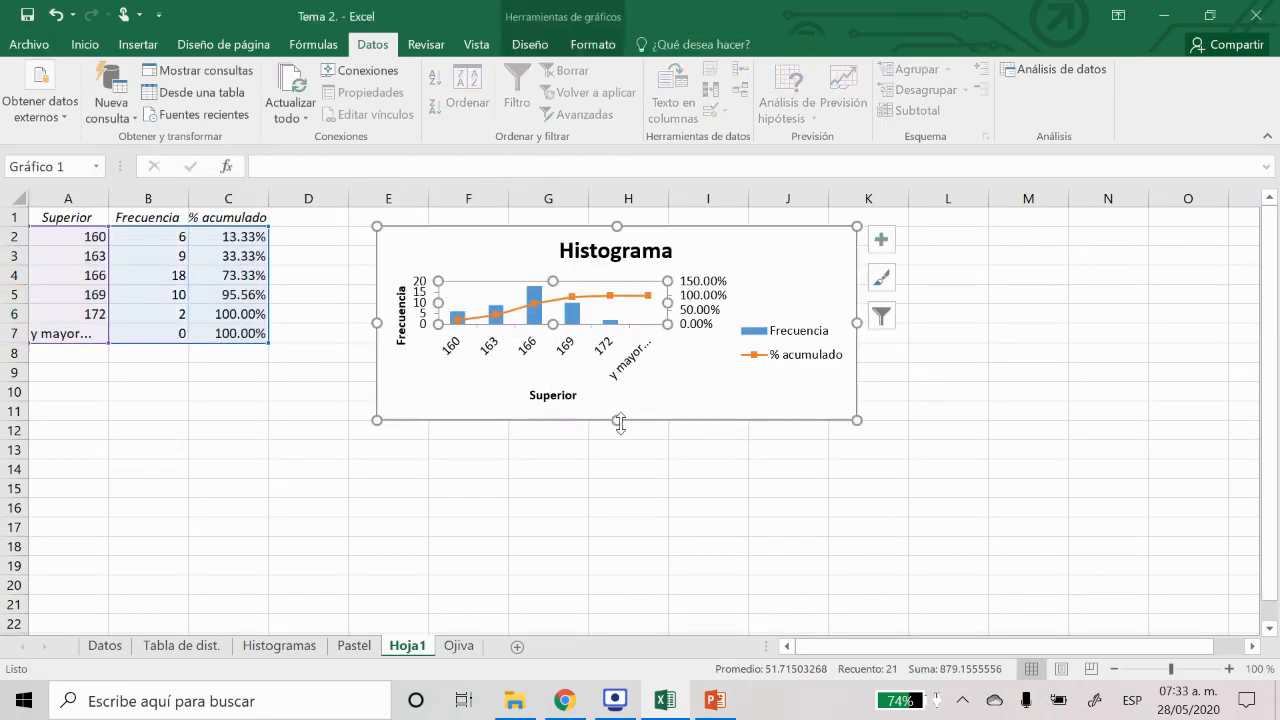
left_click_drag(617, 420, 617, 597)
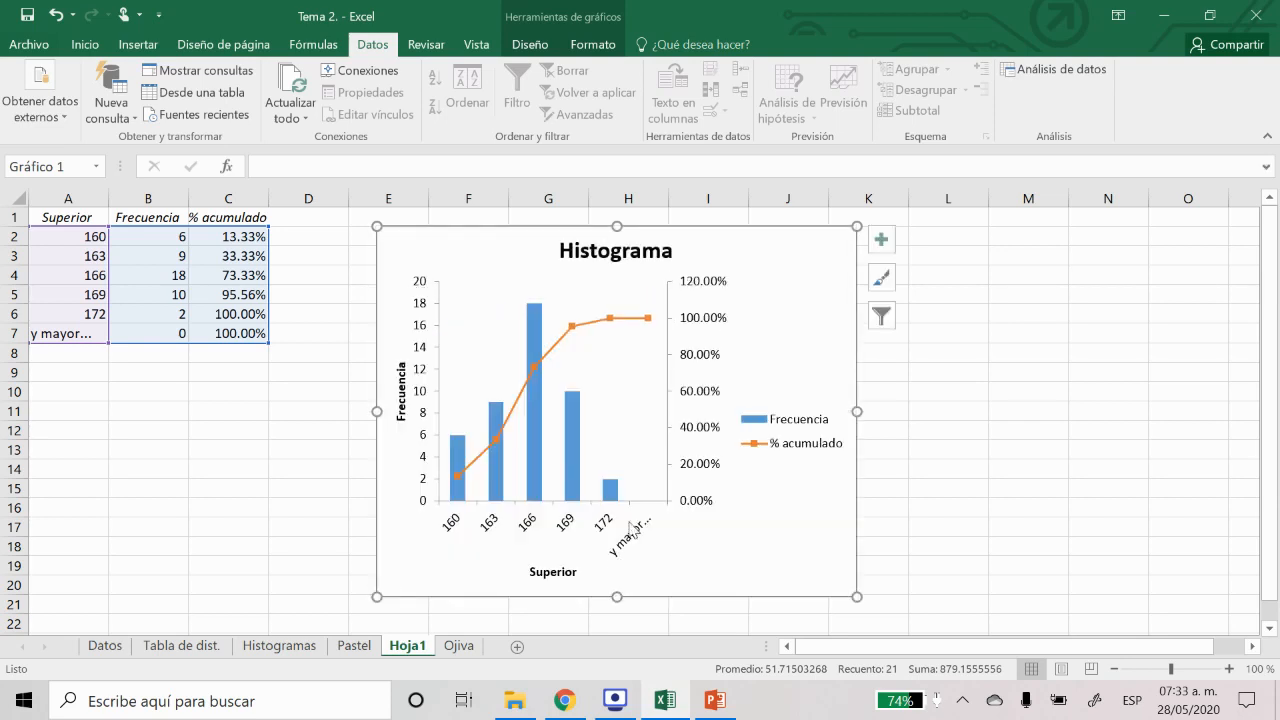
left_click_drag(857, 411, 997, 395)
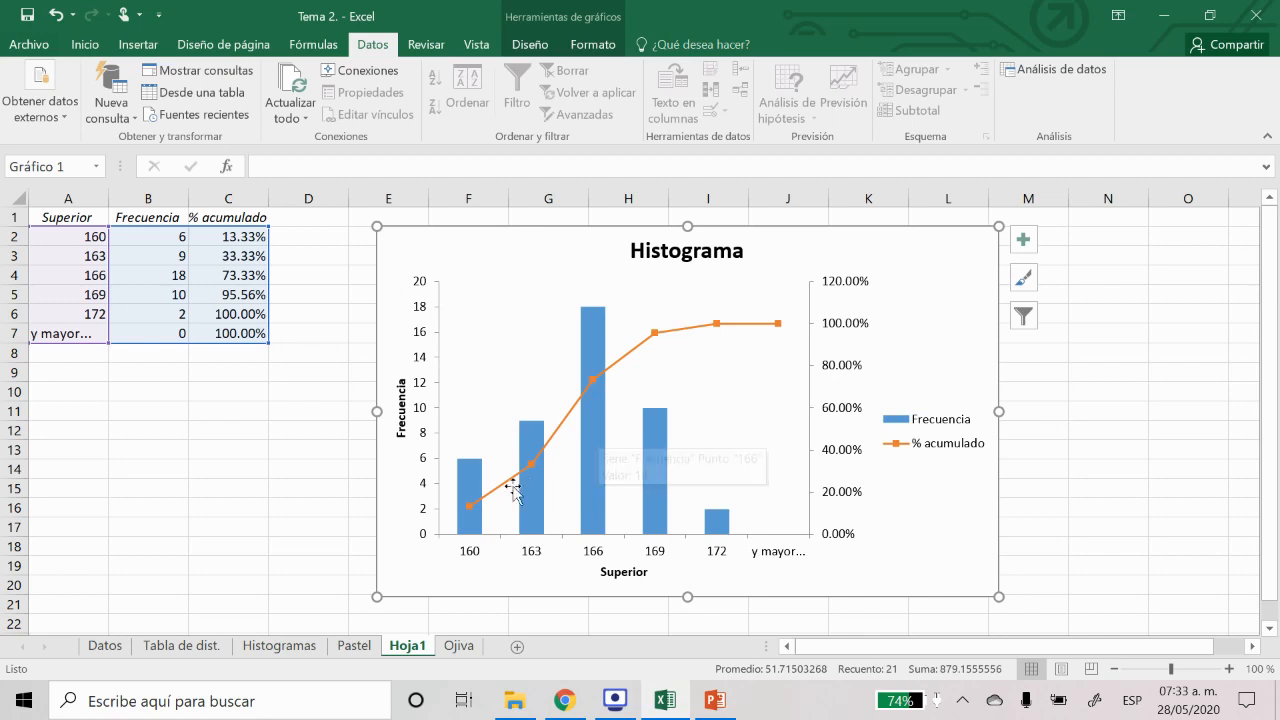
Retitle the chart "Ojiva" and shrink its source data to rows 2 to 6, leaving out the "y mayor..." class
left_click(668, 248)
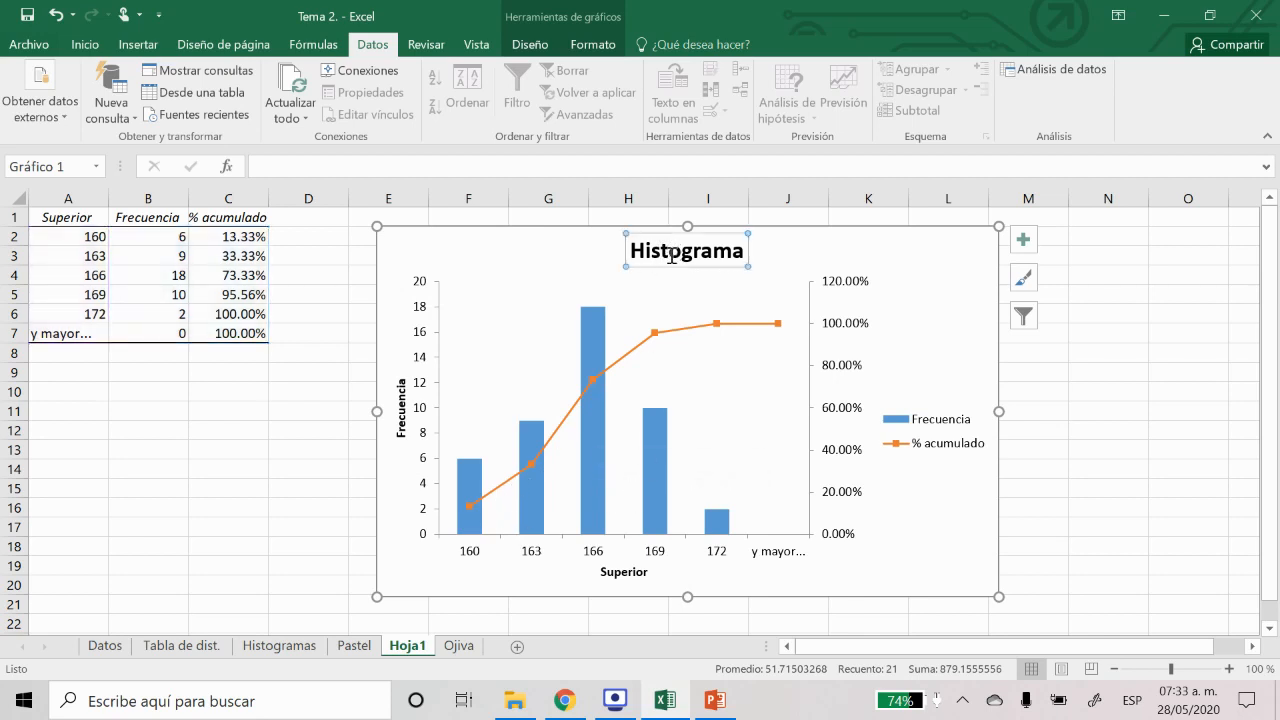
type("Ojiva")
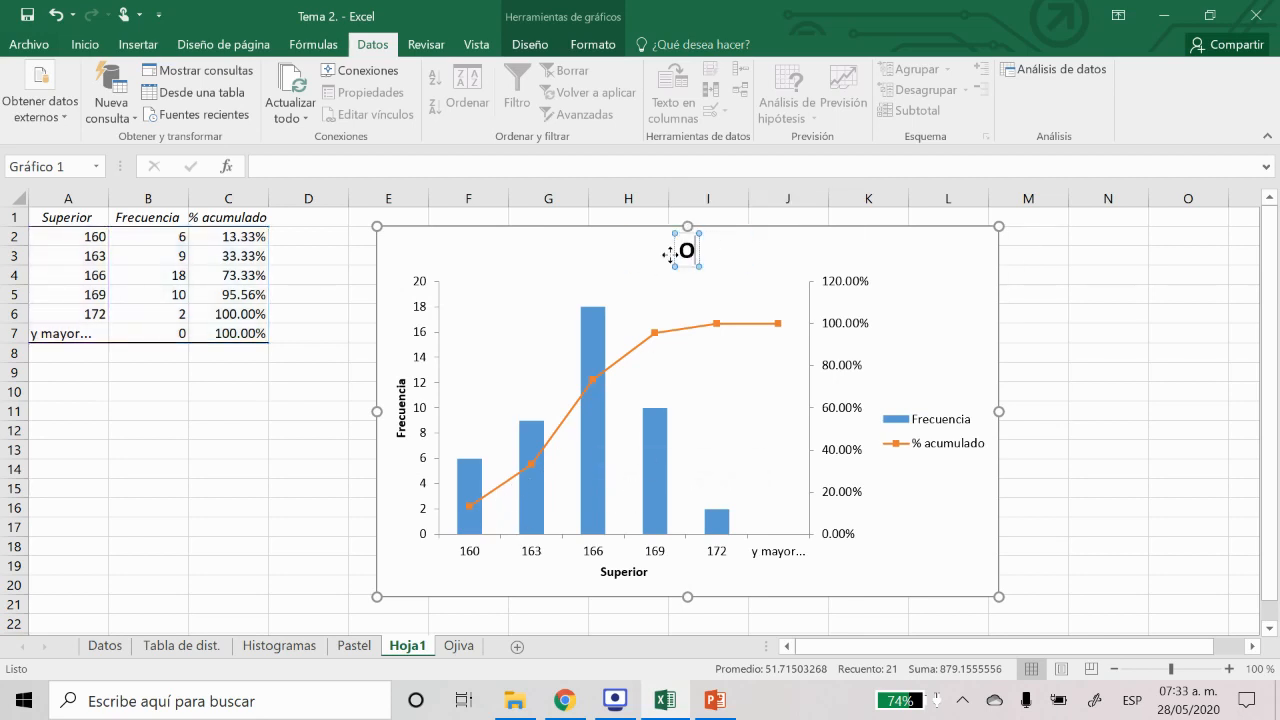
left_click(927, 243)
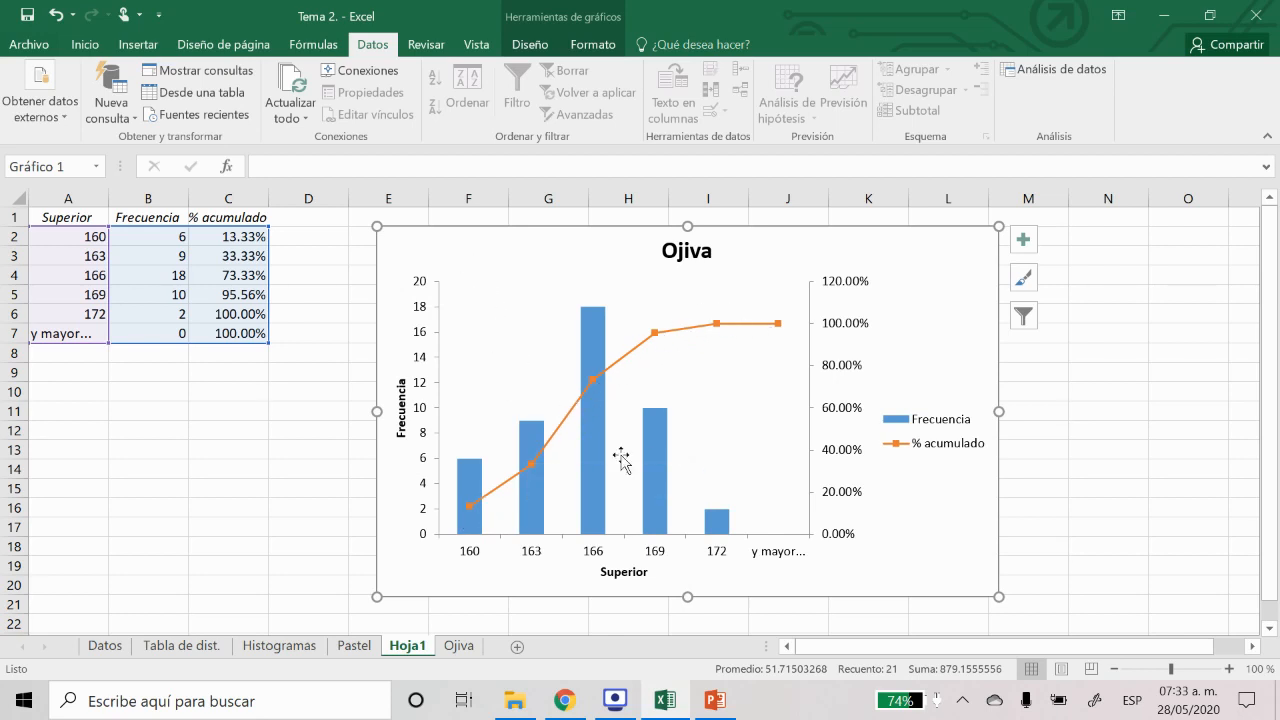
left_click(517, 396)
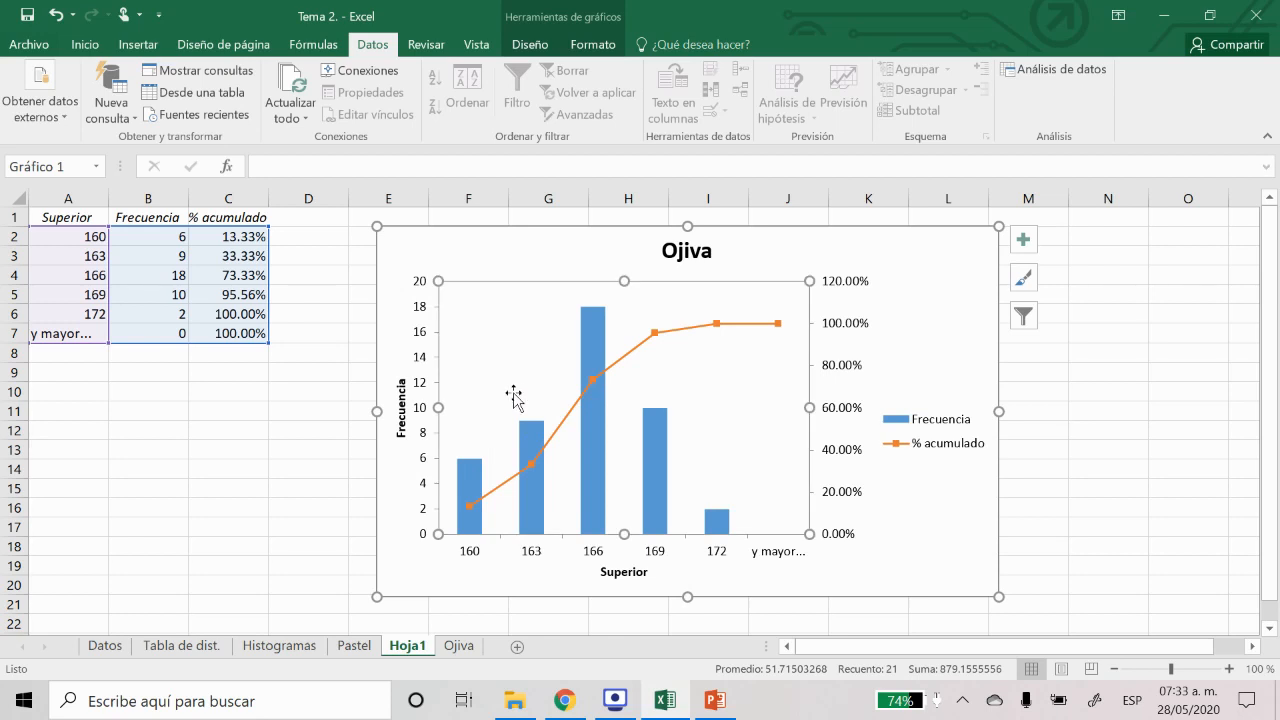
left_click_drag(108, 341, 108, 323)
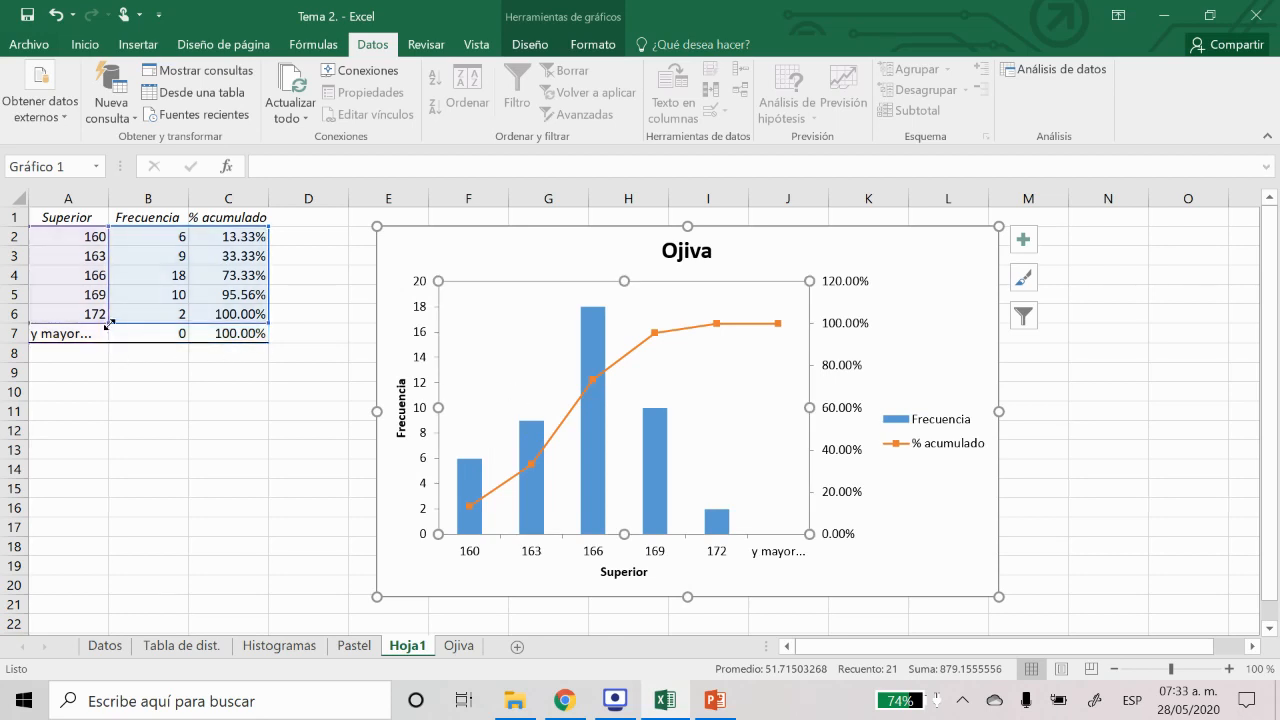
Set the gap width of the frequency columns to 0% so the bars touch each other
left_click(720, 505)
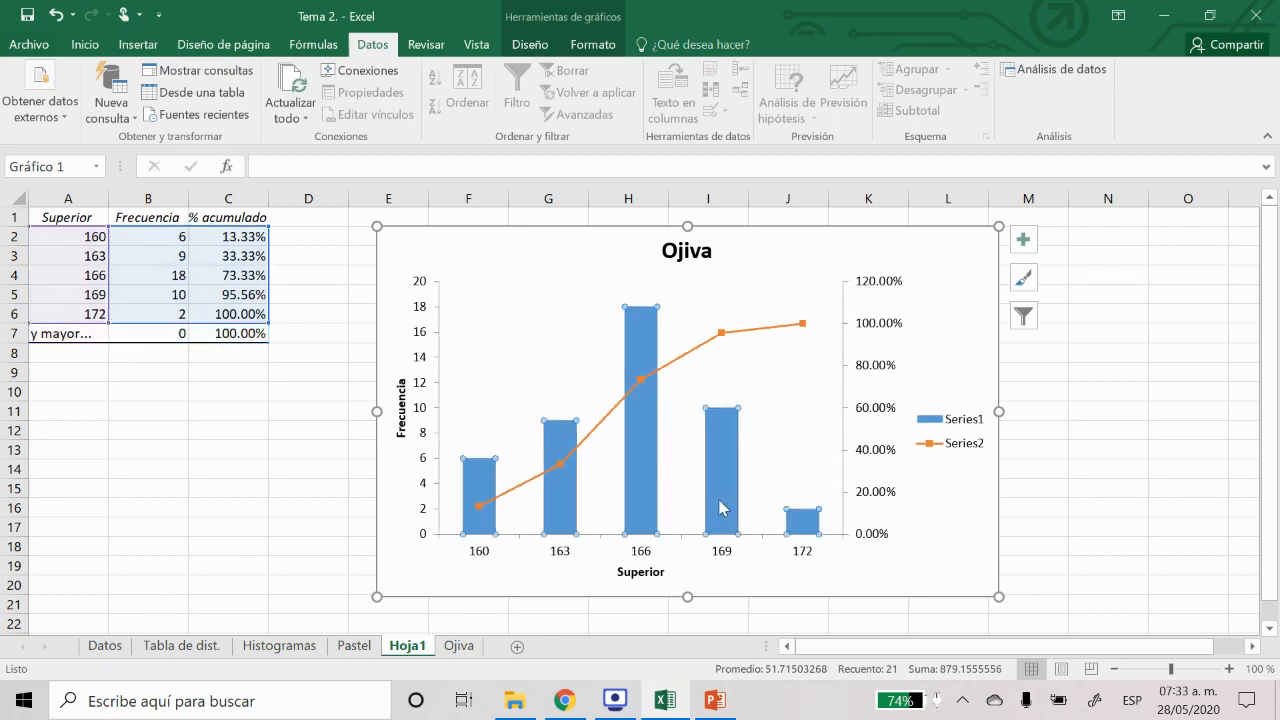
right_click(720, 505)
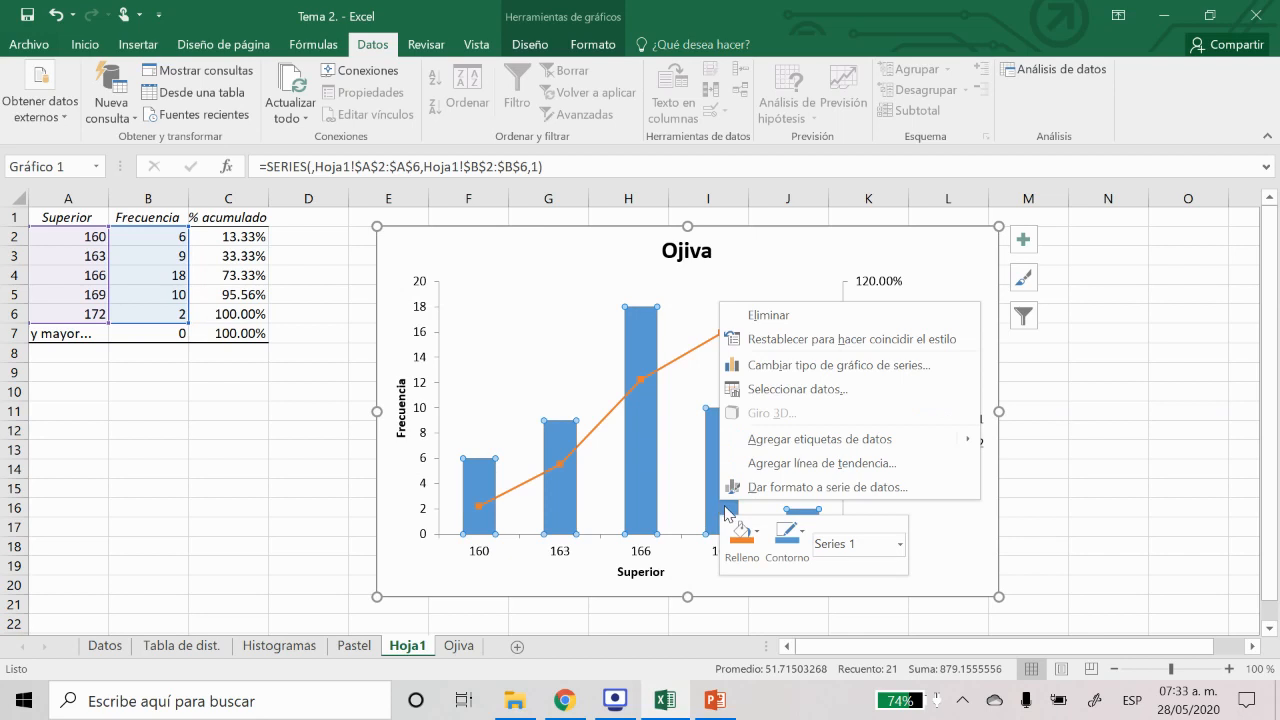
left_click(773, 489)
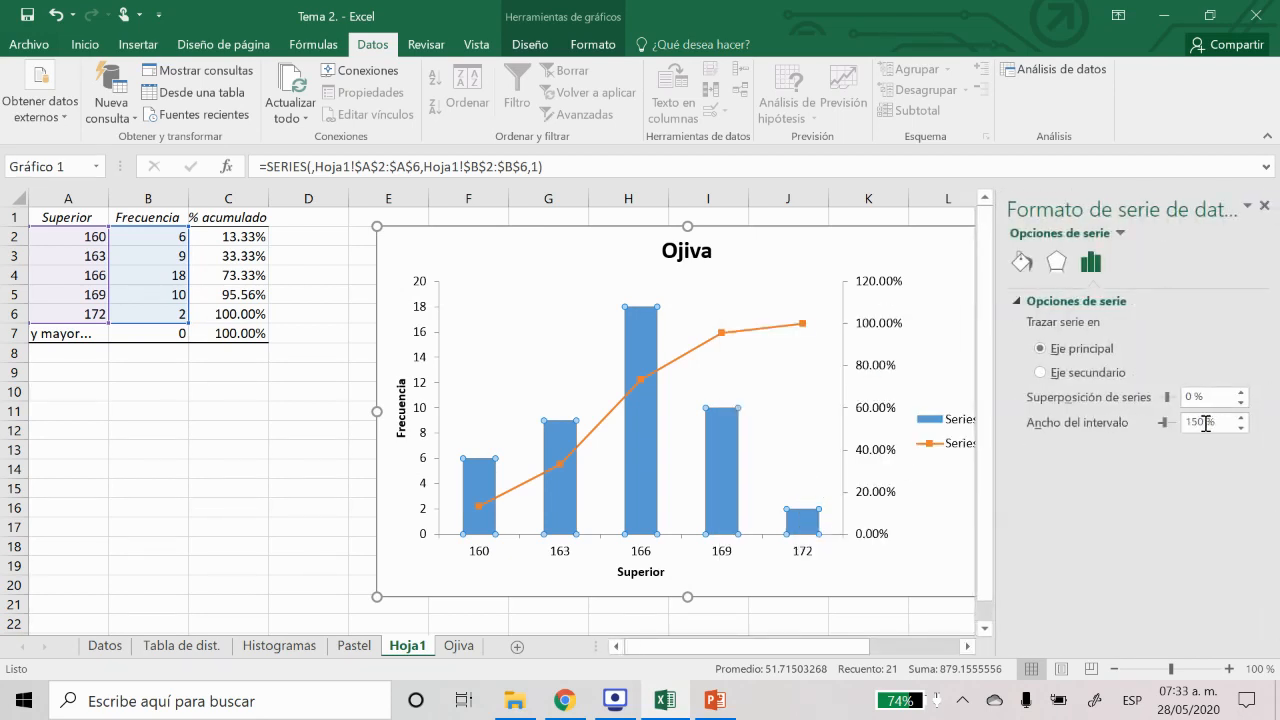
left_click(1201, 423)
key("Return")
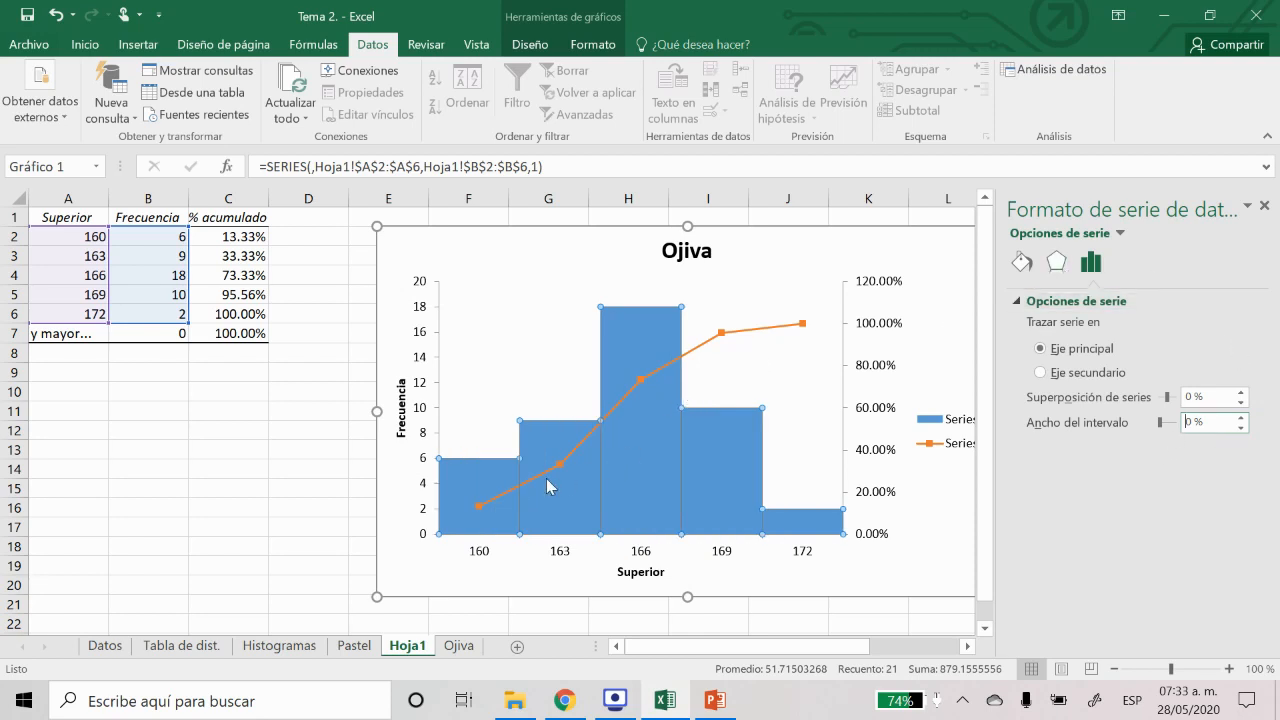
Give the frequency bars a solid light green fill and a solid black border, and shift the chart slightly towards the lower right
left_click(1022, 262)
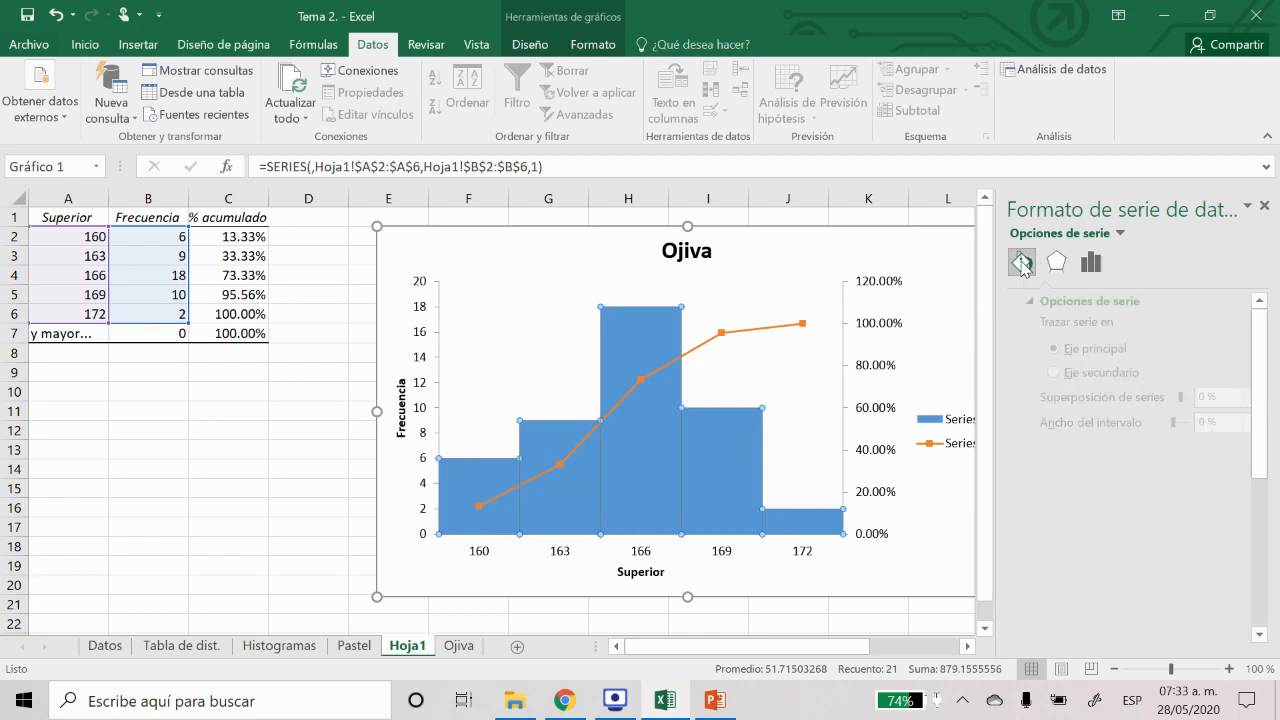
left_click(1080, 351)
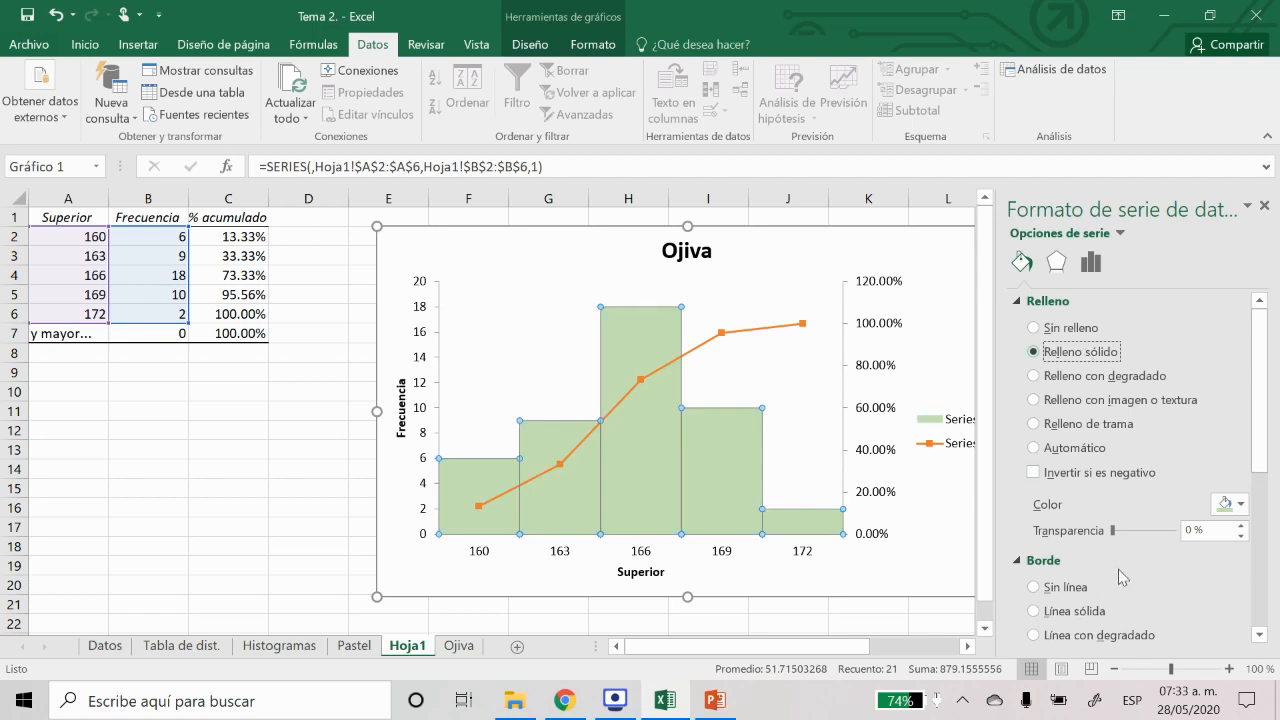
scroll(1090, 570, "down", 1)
left_click(1084, 566)
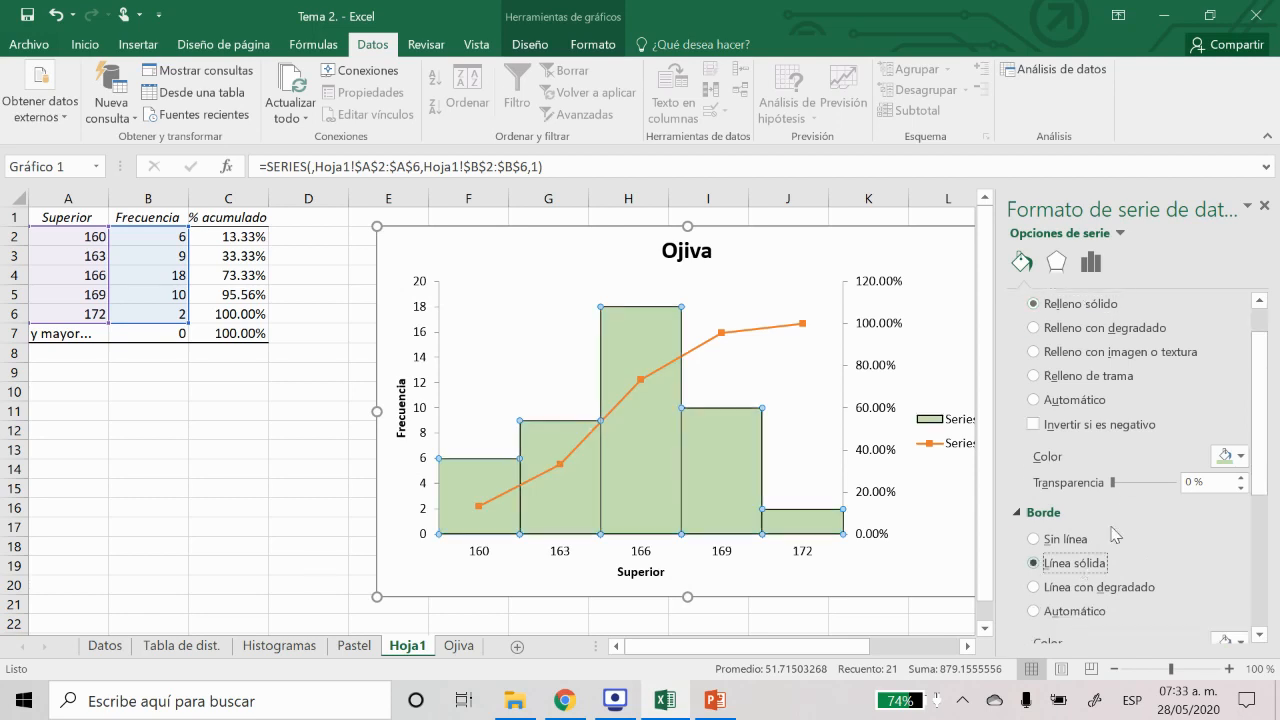
left_click(1264, 205)
left_click_drag(966, 266, 996, 282)
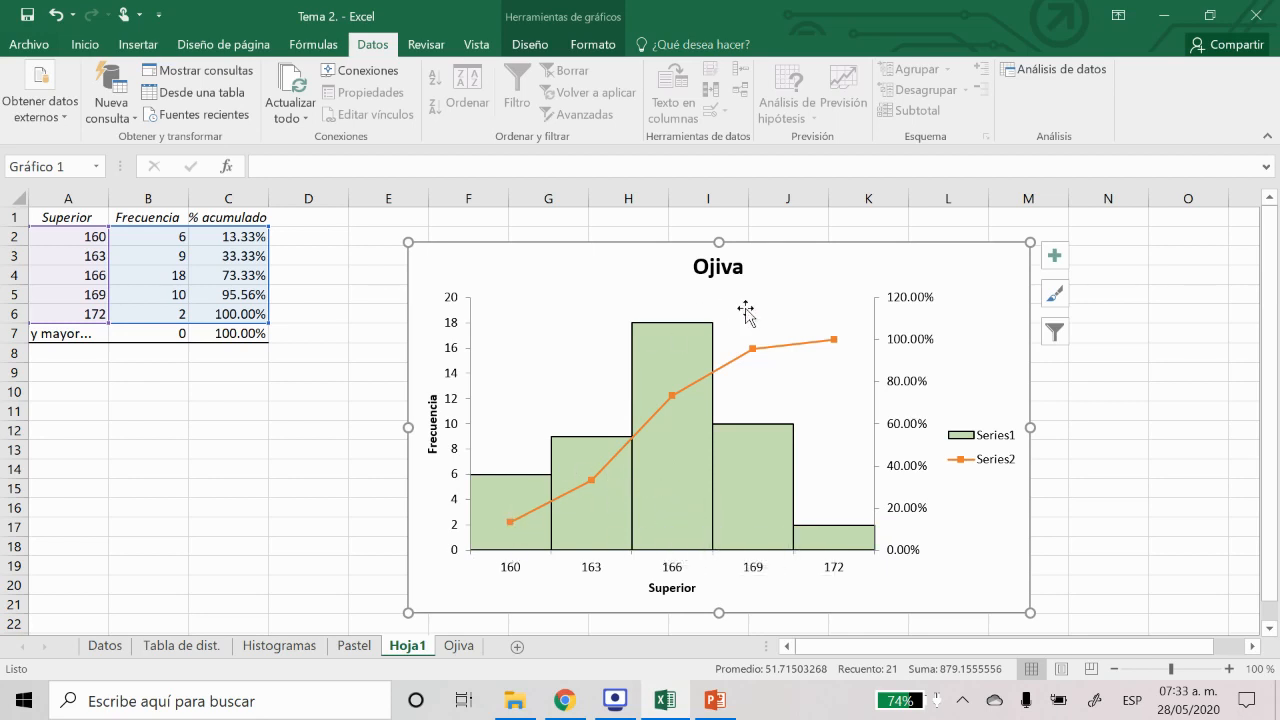
Copy the cumulative frequency line chart from the Ojiva sheet and paste it into Hoja1
left_click(518, 474)
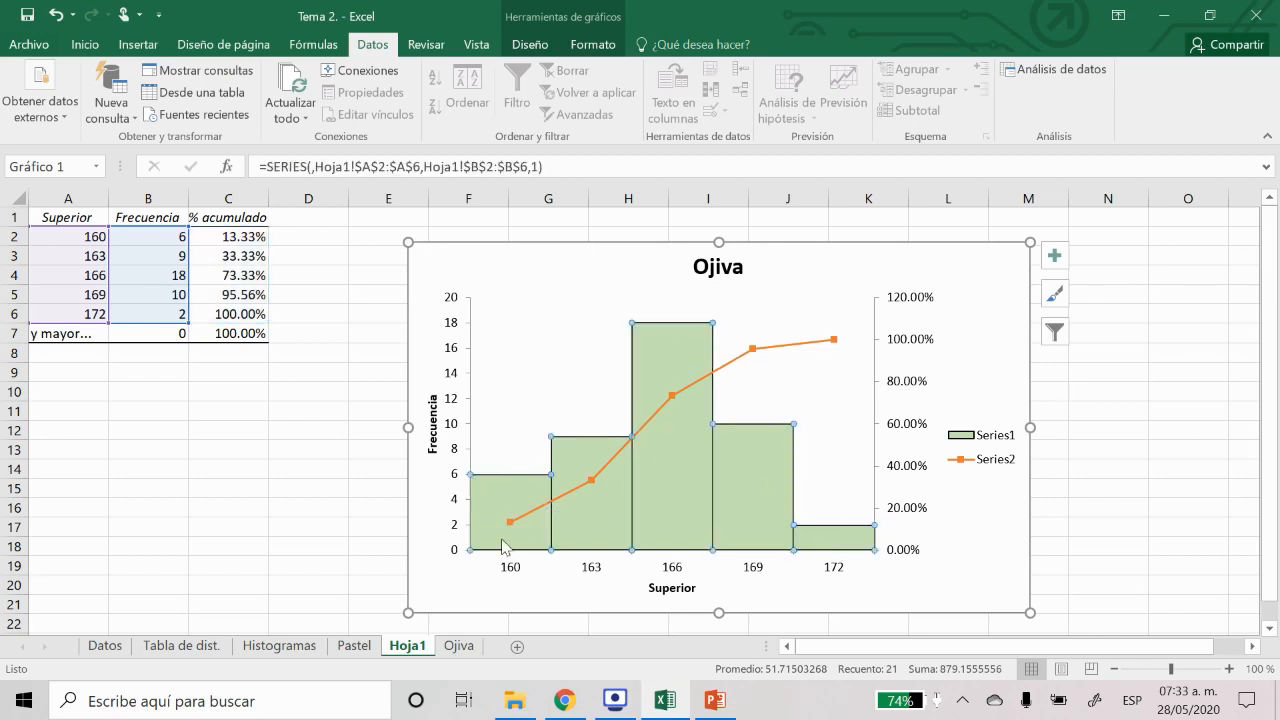
mouse_move(594, 489)
left_click(457, 647)
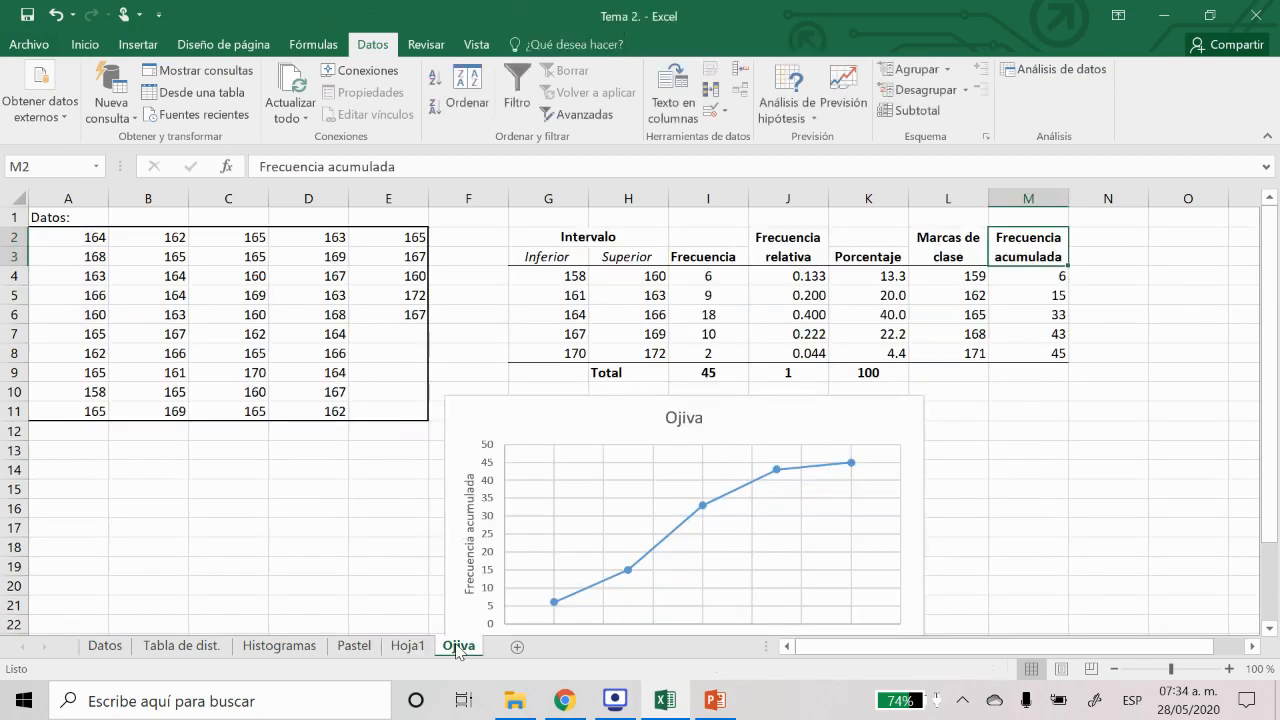
left_click(524, 417)
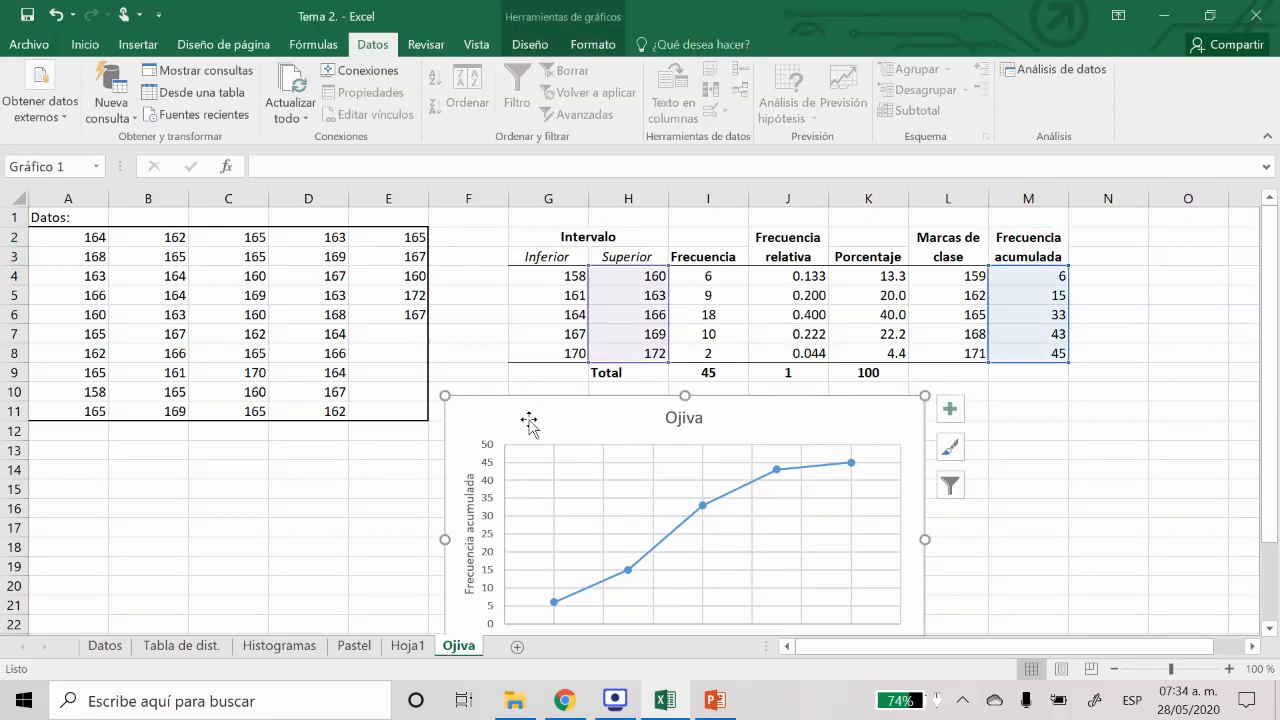
key("ctrl+c")
left_click(407, 646)
key("ctrl+v")
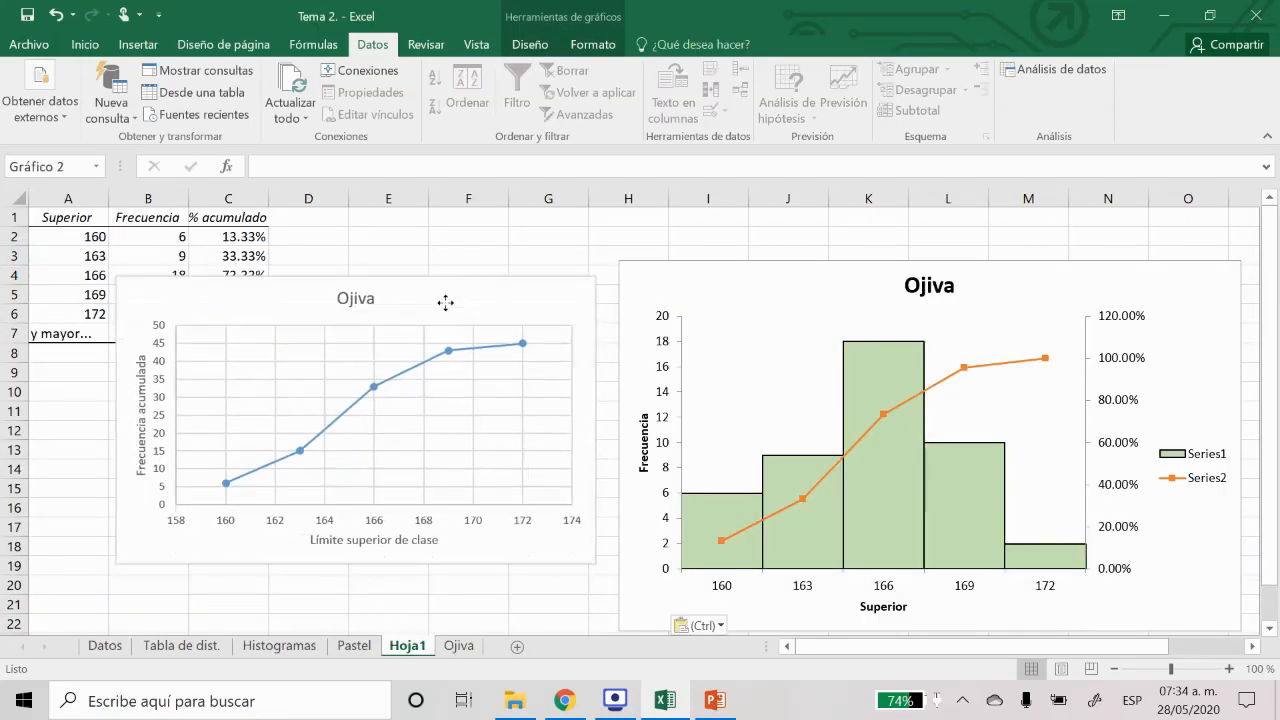
Arrange the pasted ogive and the combined histogram chart side by side on Hoja1
left_click_drag(446, 302, 422, 281)
left_click(755, 278)
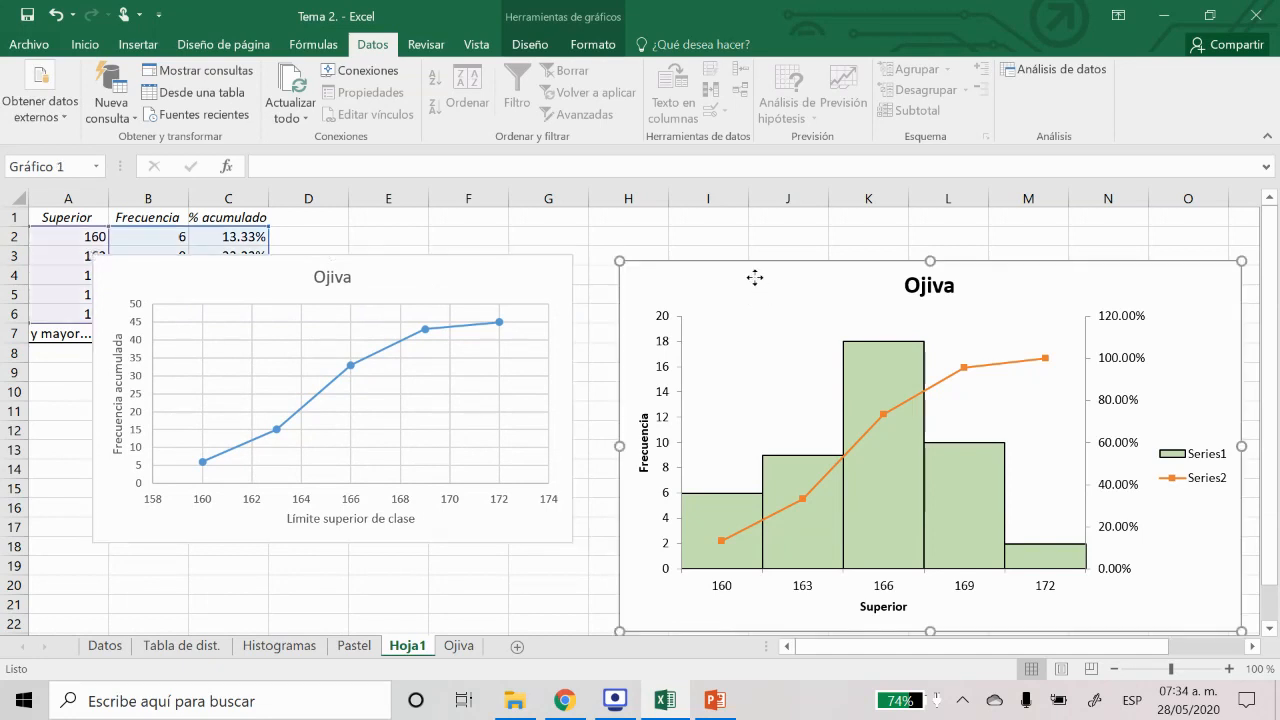
left_click_drag(755, 278, 721, 246)
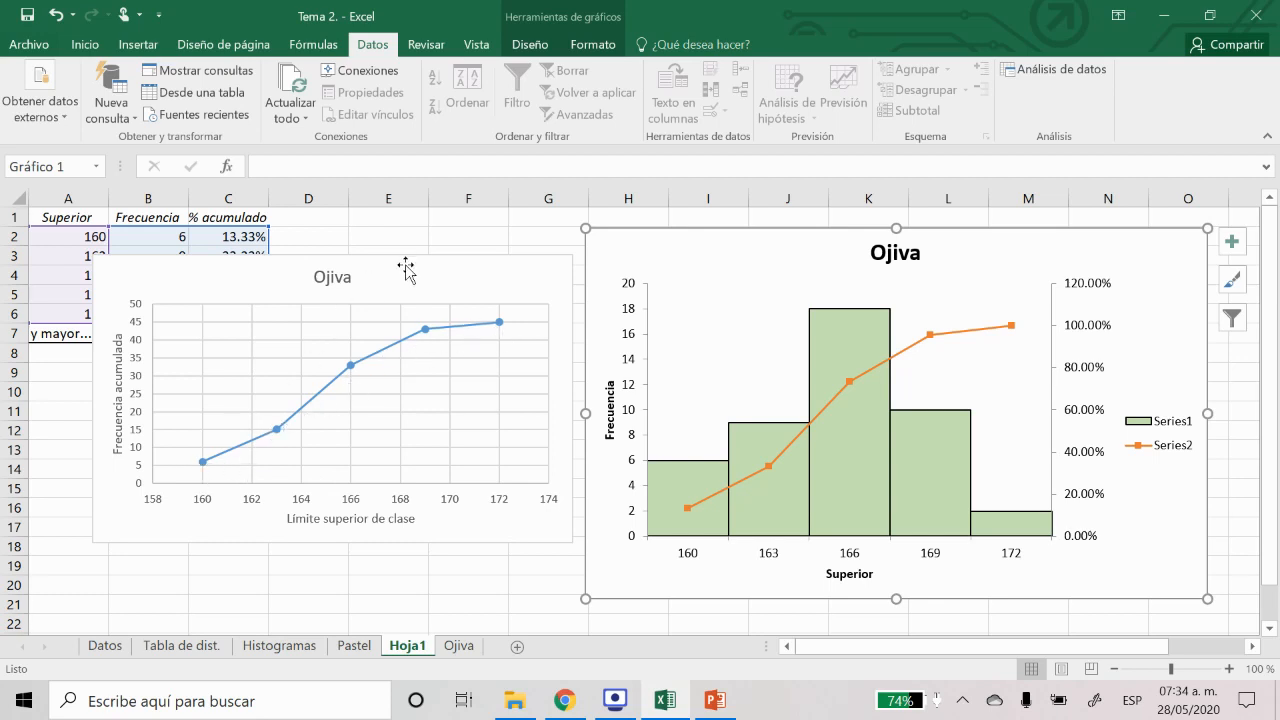
left_click_drag(406, 263, 415, 294)
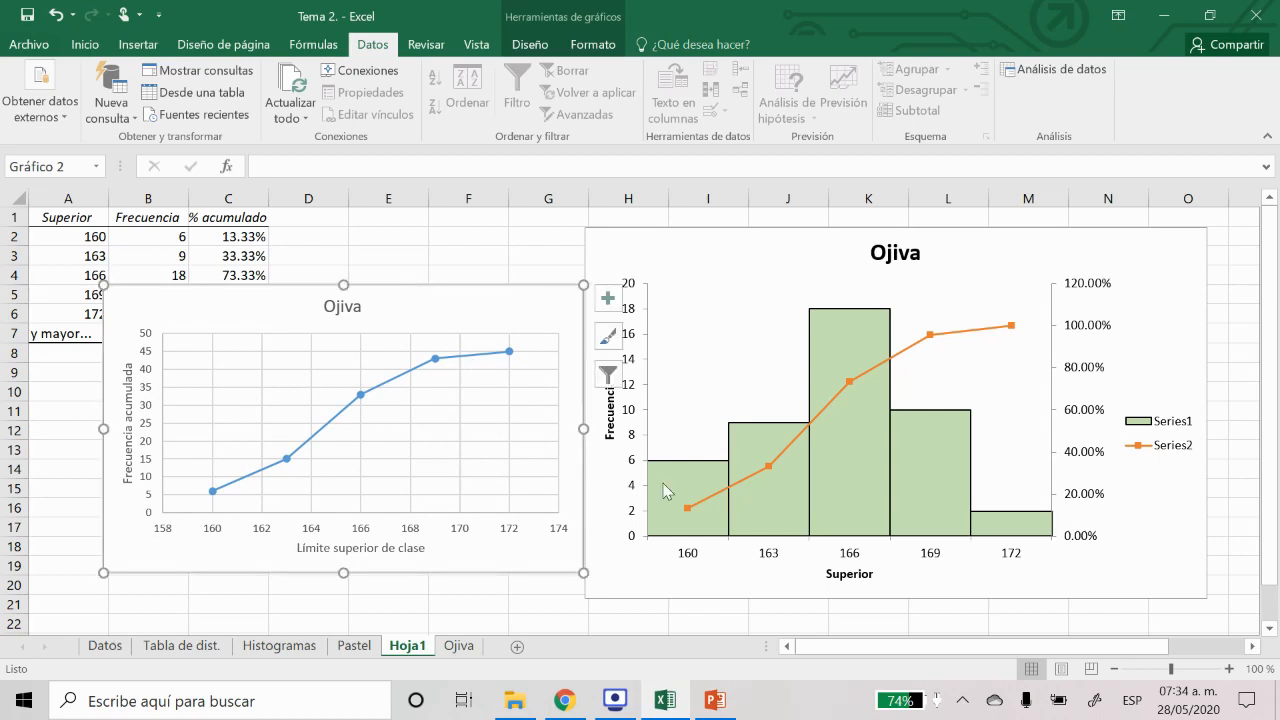
Compare the points of the combined chart's cumulative percentage line with those of the copied ogive
left_click(910, 381)
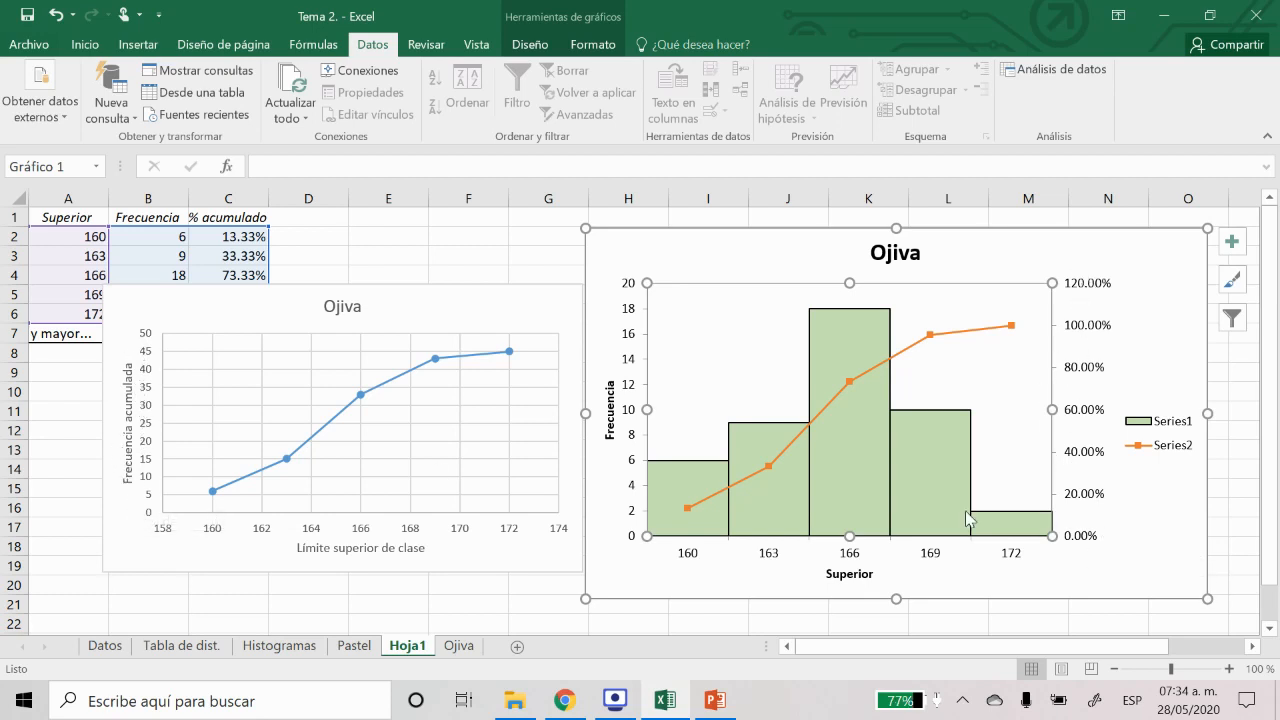
mouse_move(511, 358)
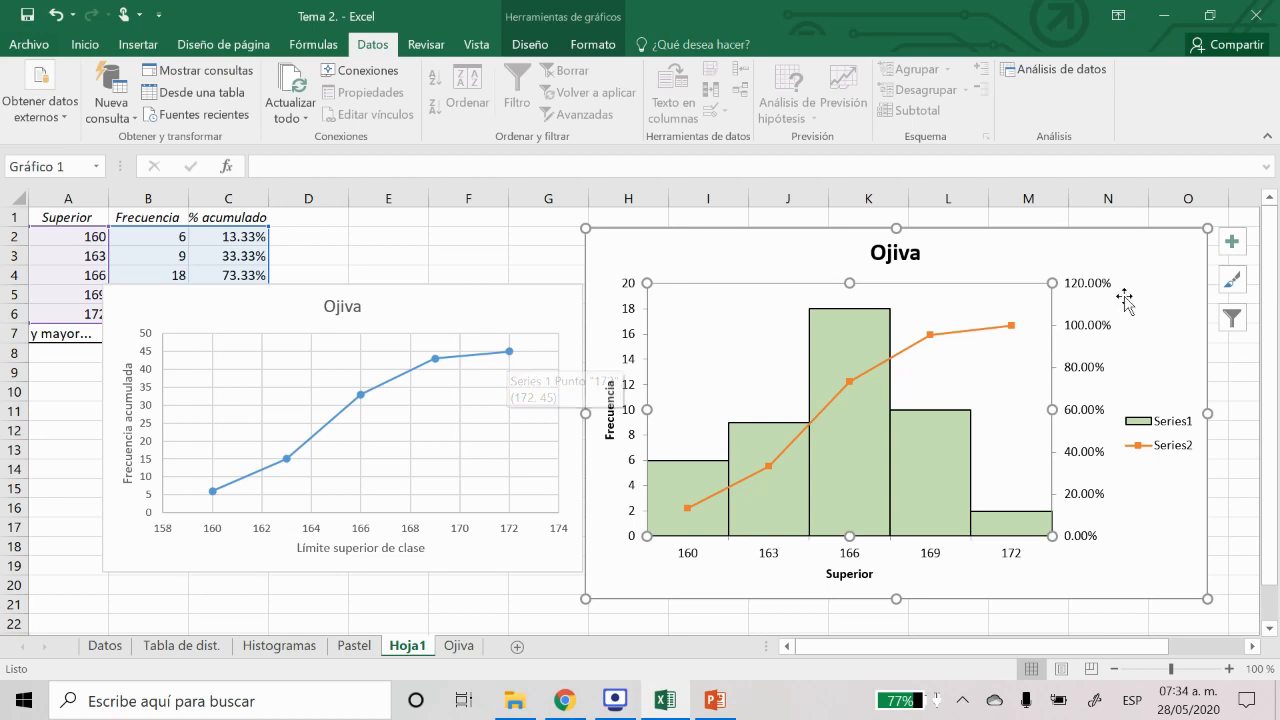
mouse_move(930, 337)
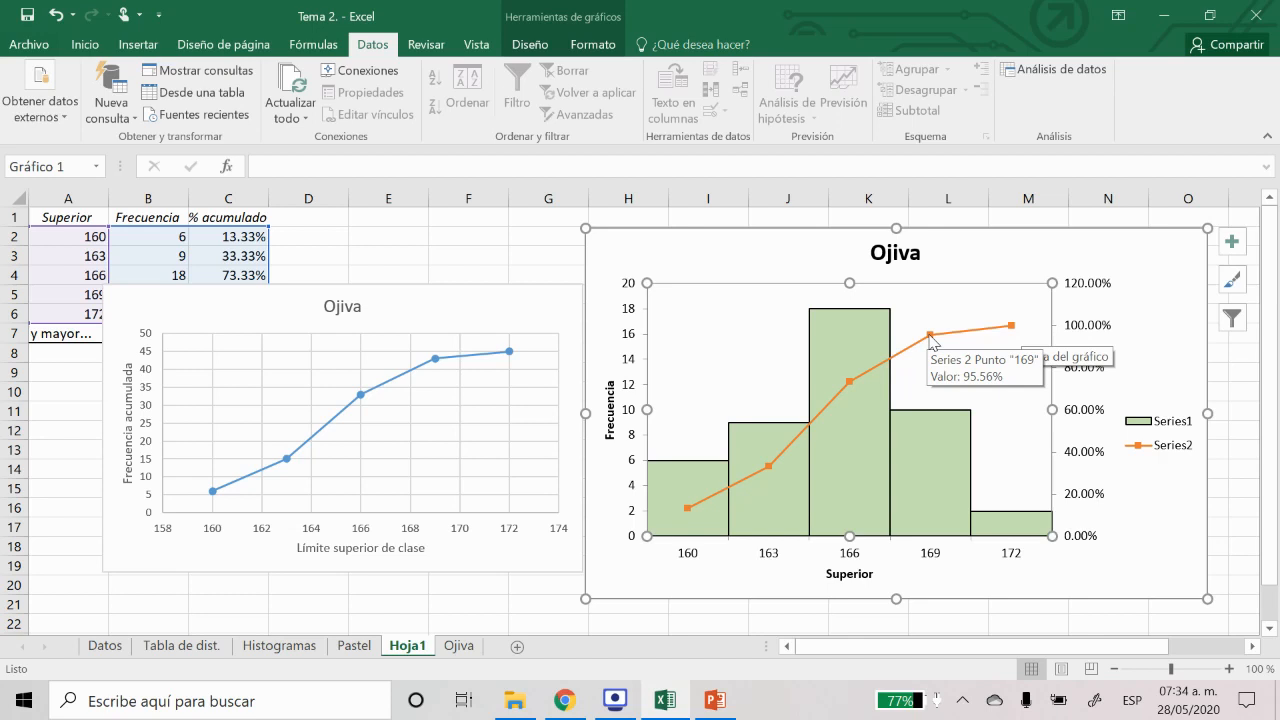
mouse_move(849, 384)
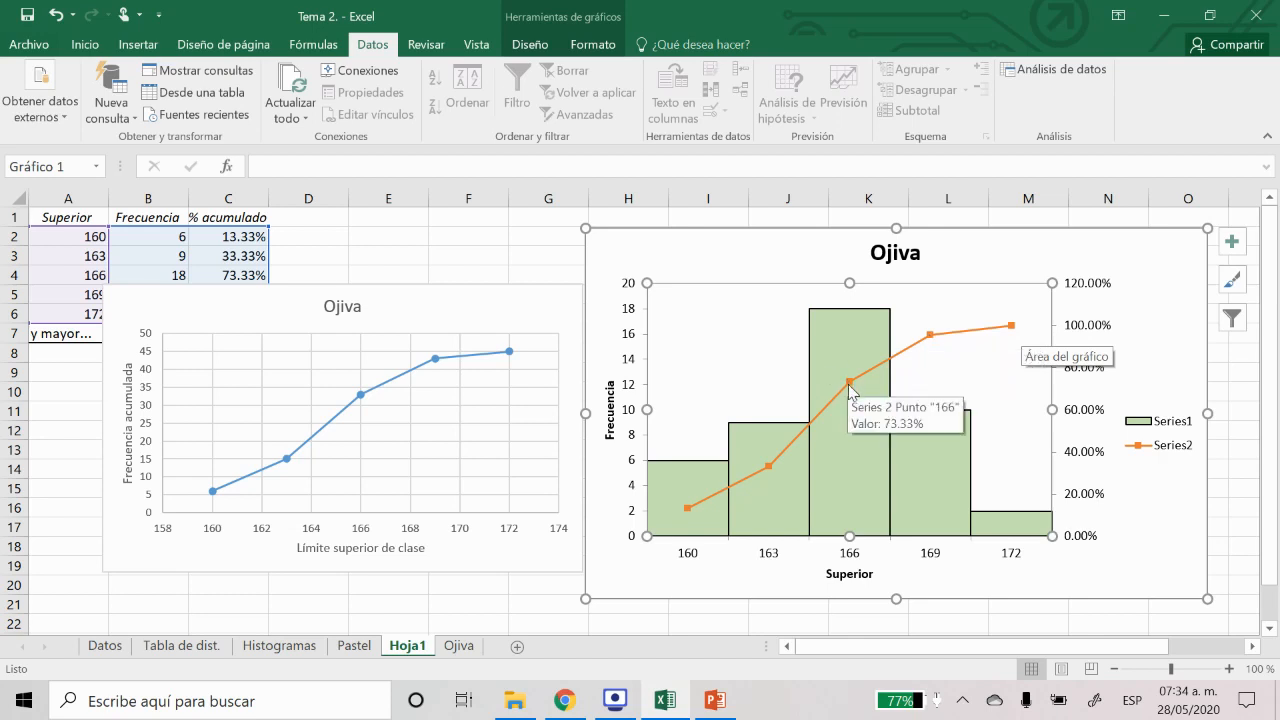
mouse_move(773, 471)
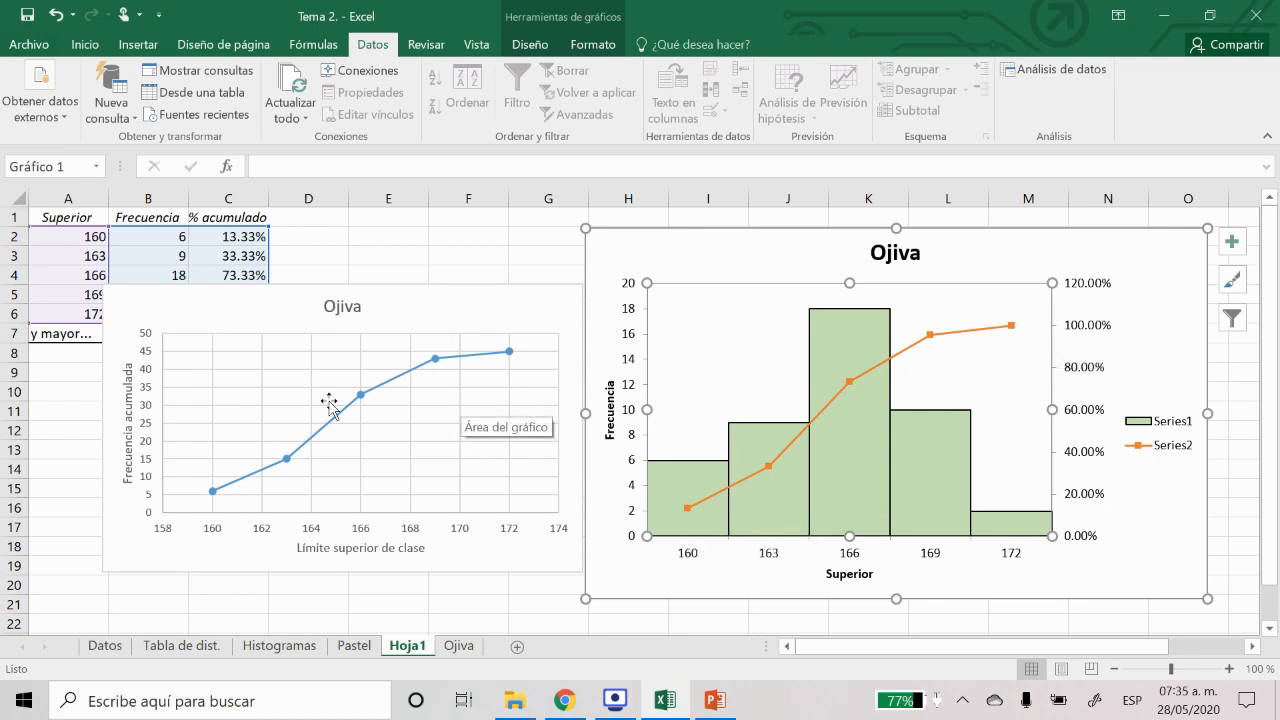
Nudge the combined chart slightly away from the data and move the copied ogive up to about row 4
left_click(406, 318)
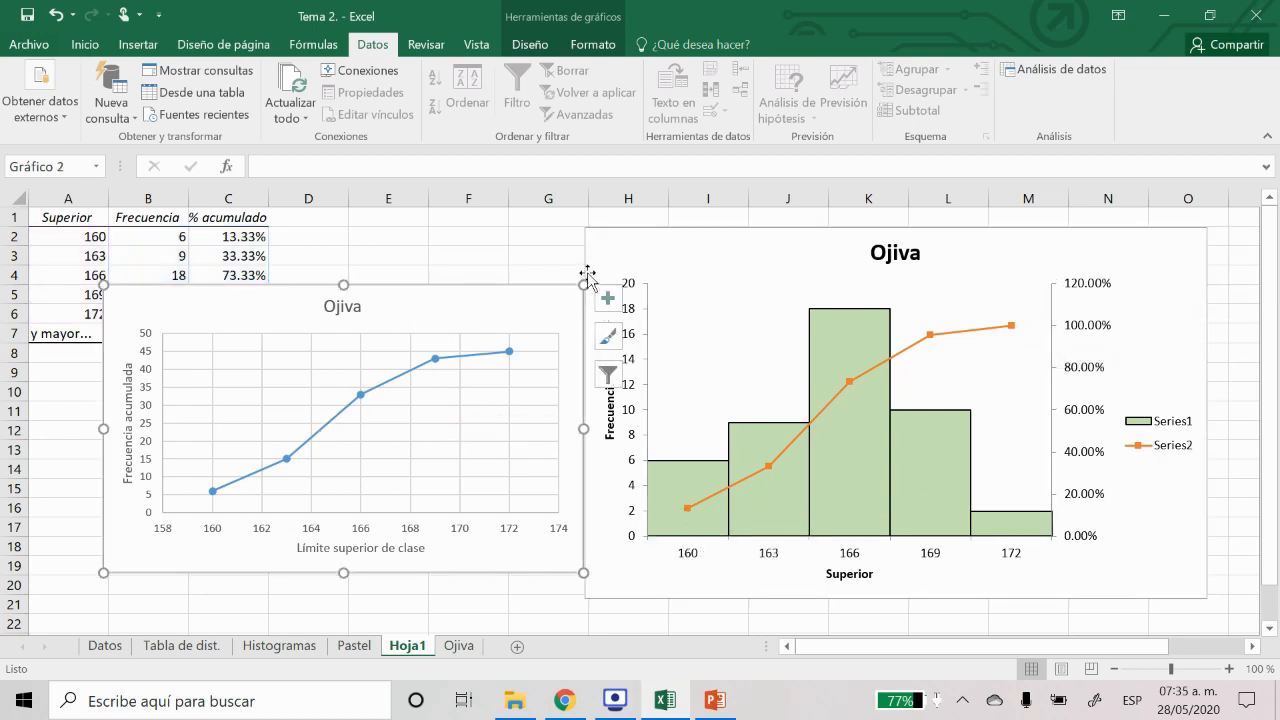
left_click_drag(634, 250, 644, 255)
left_click_drag(517, 309, 523, 291)
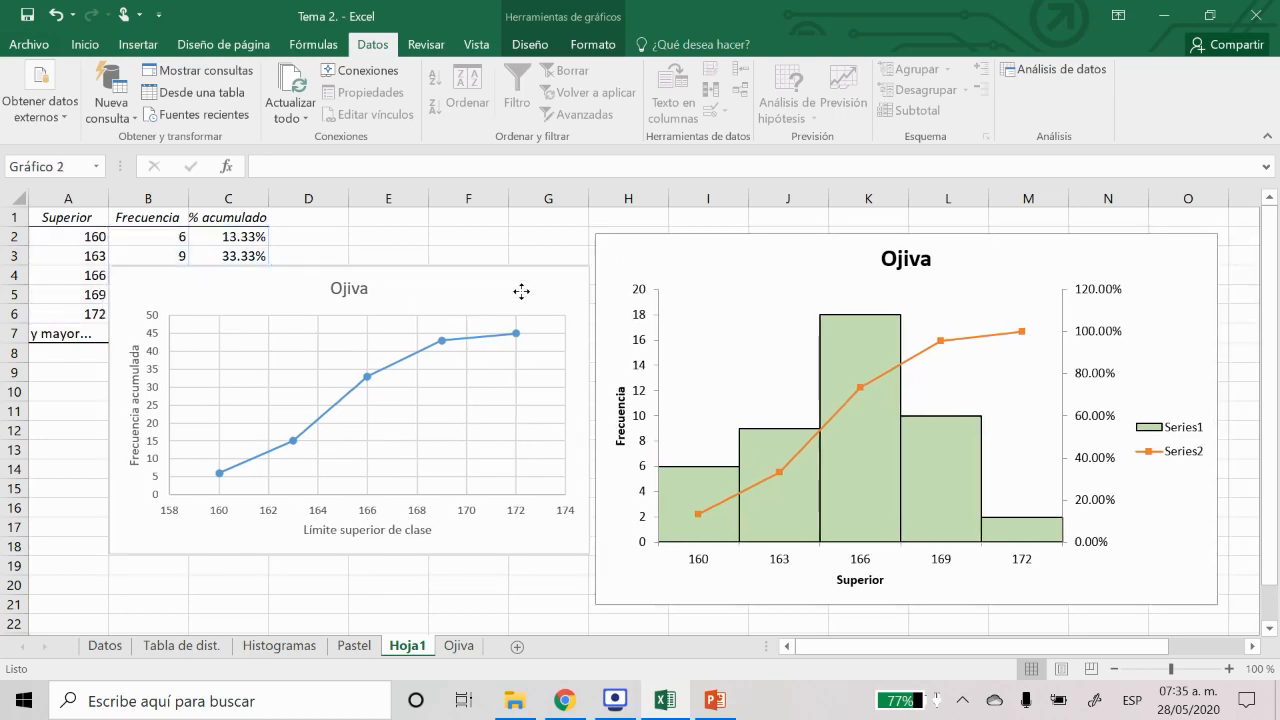
Switch to PowerPoint, present slide 11 on interpreting distribution patterns, and reveal the three distribution curves with their labels
left_click(715, 700)
left_click(92, 565)
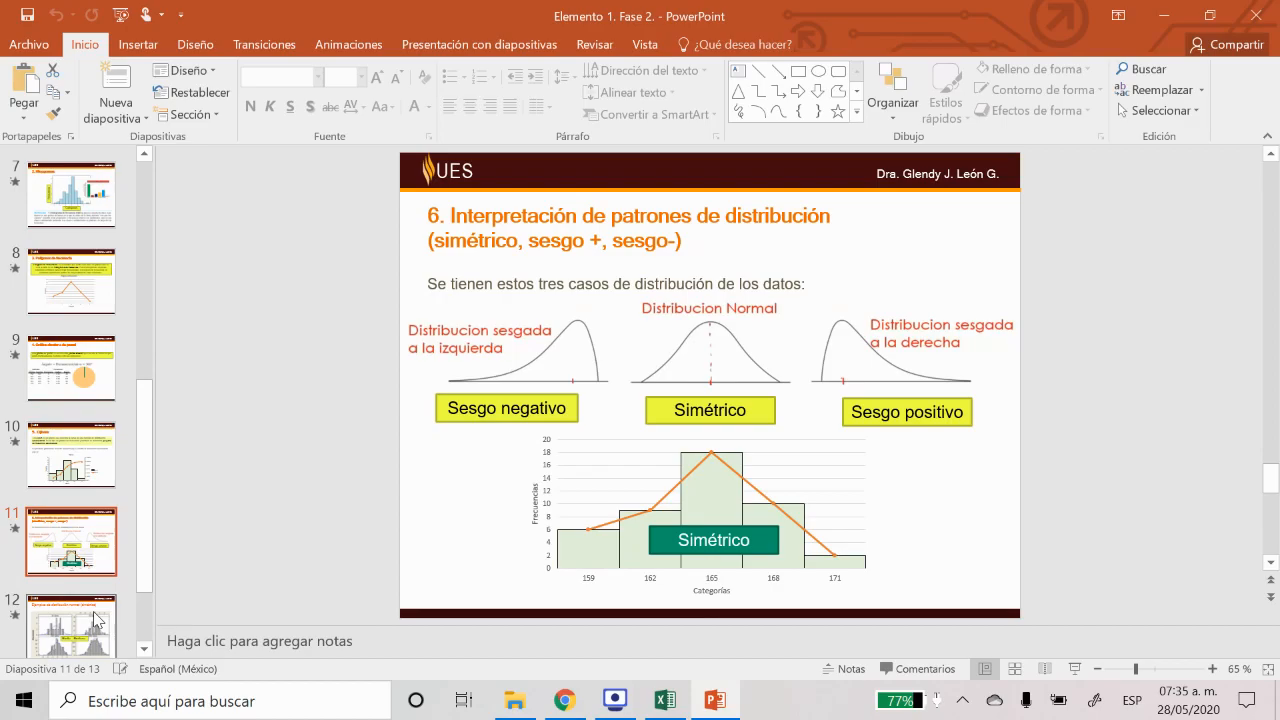
key("shift+F5")
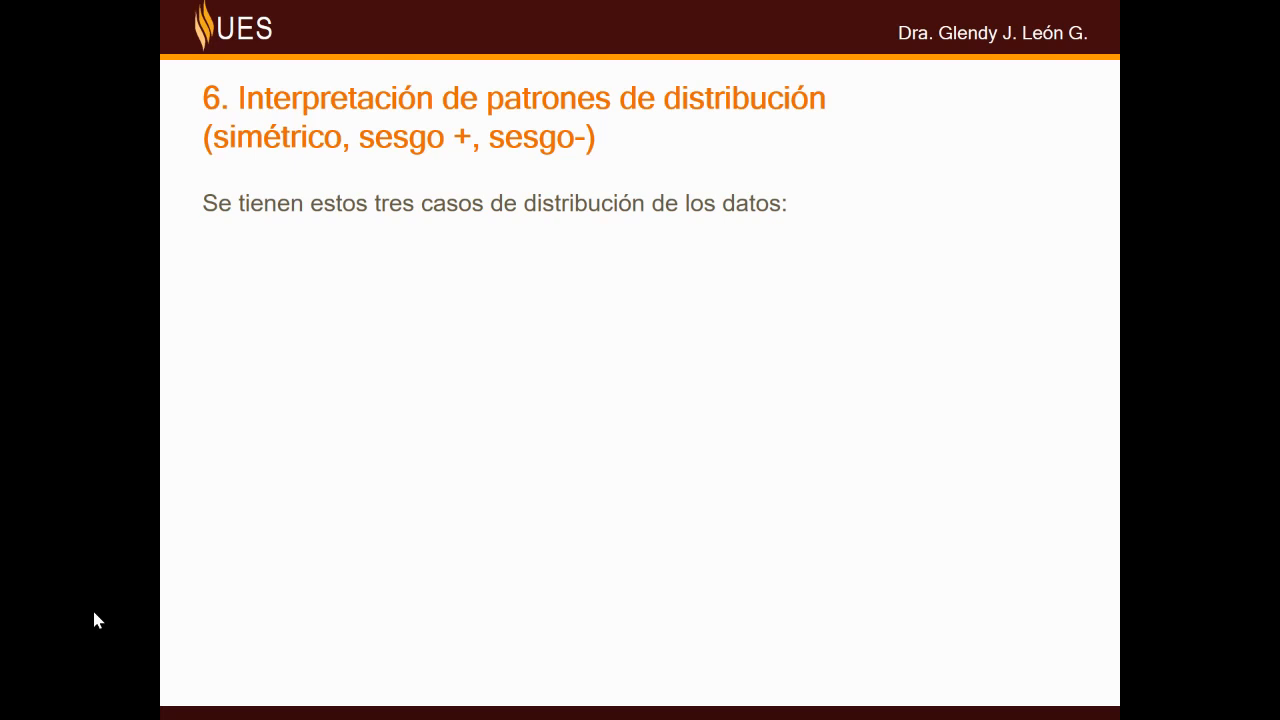
key("Right")
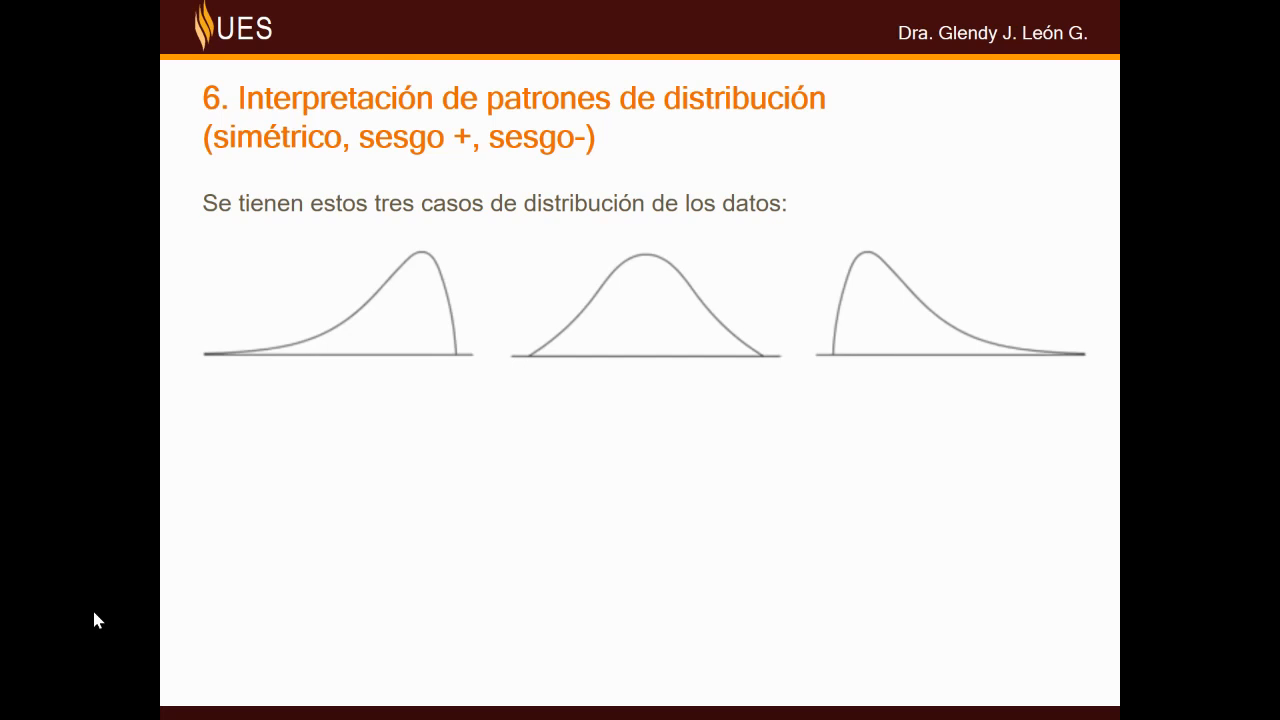
key("Right")
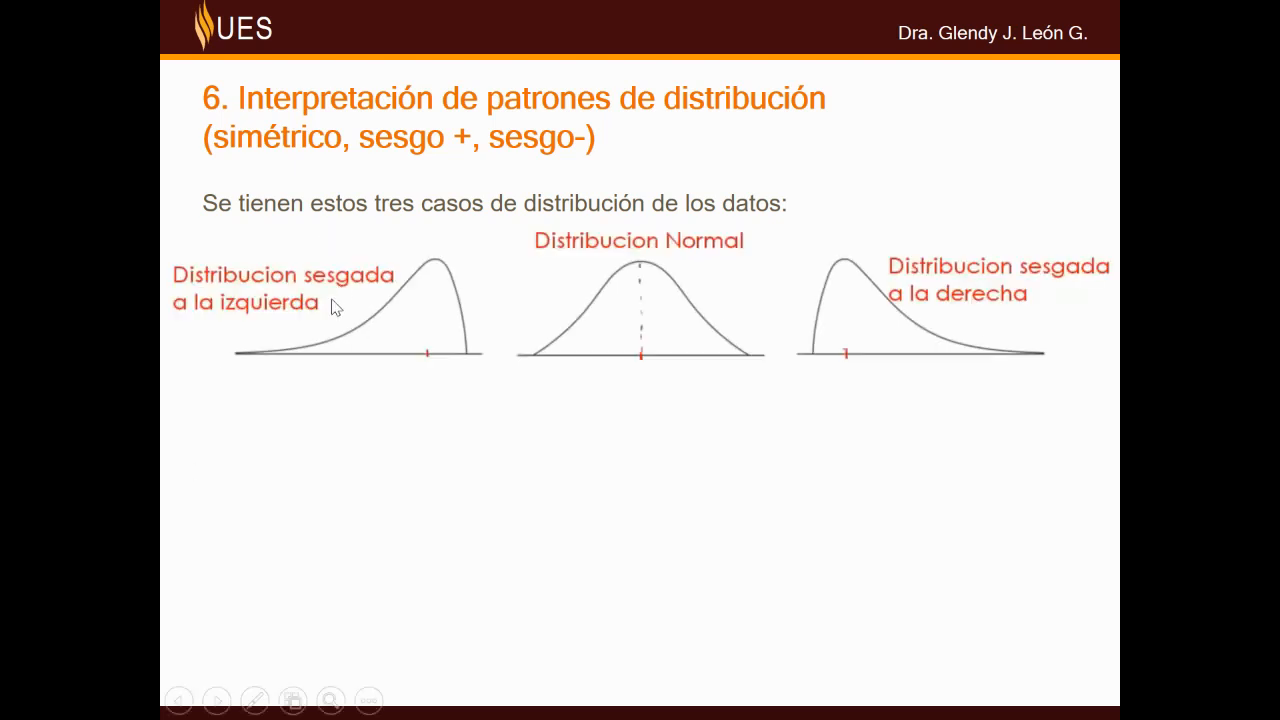